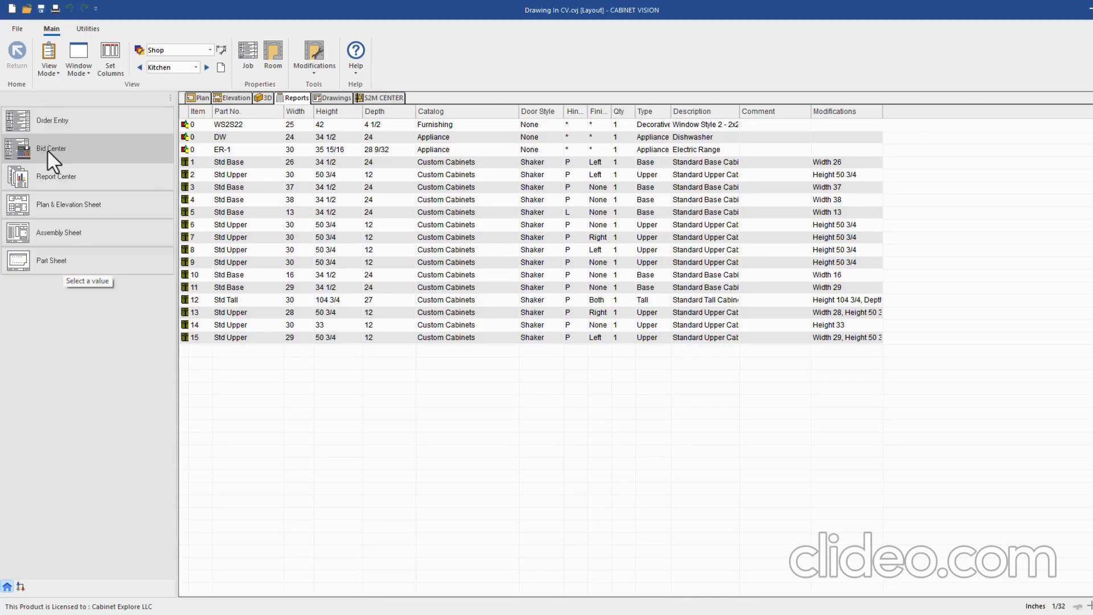
Open the Report Center and preview the Door List report from the Door group
left_click(74, 179)
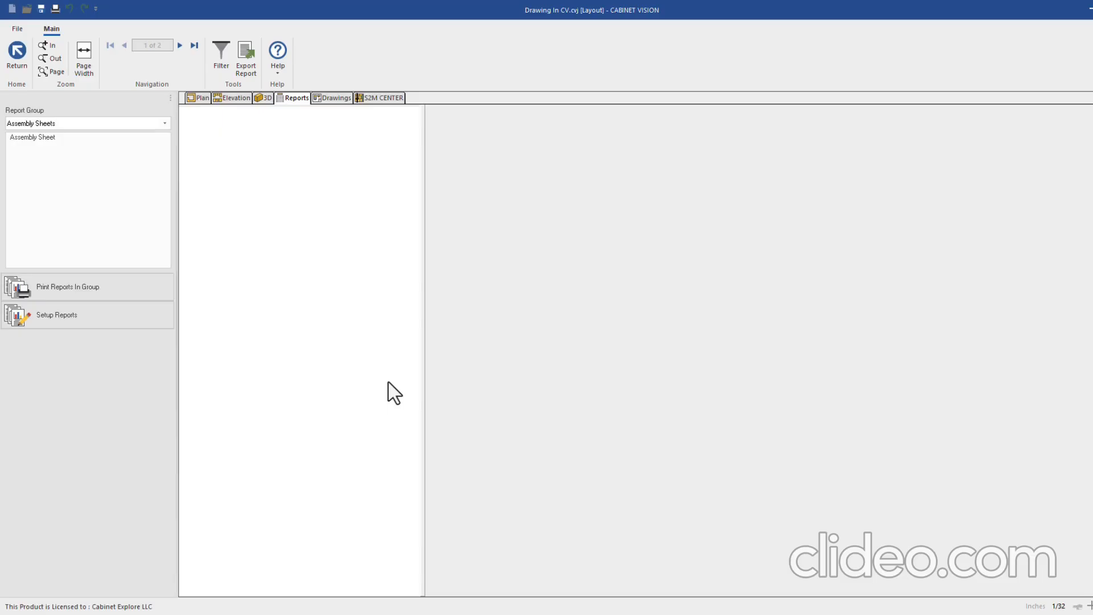
left_click(67, 136)
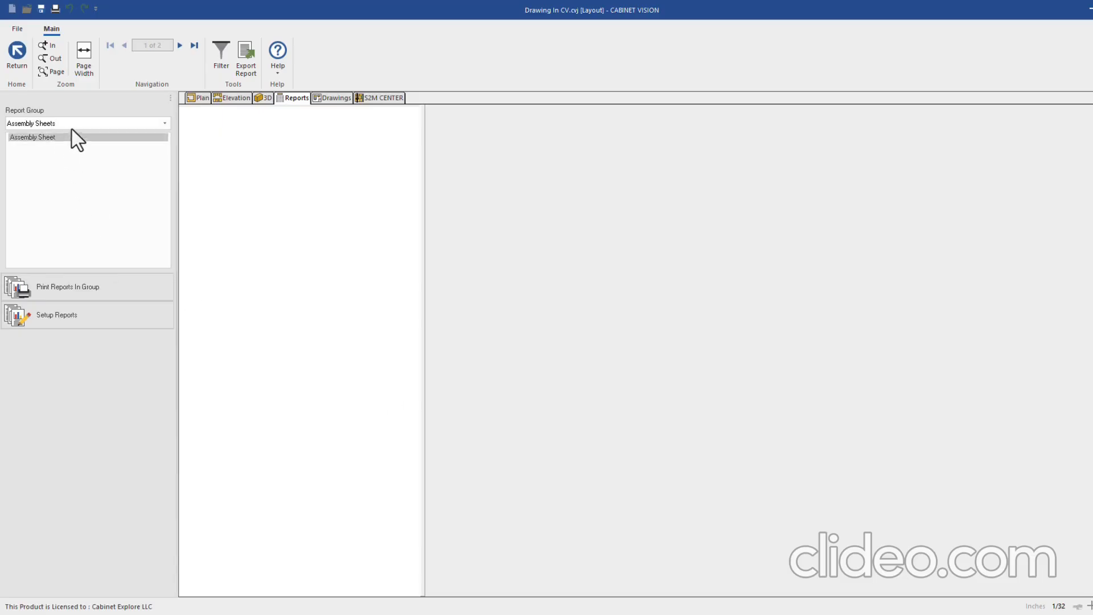
left_click(71, 126)
left_click(34, 147)
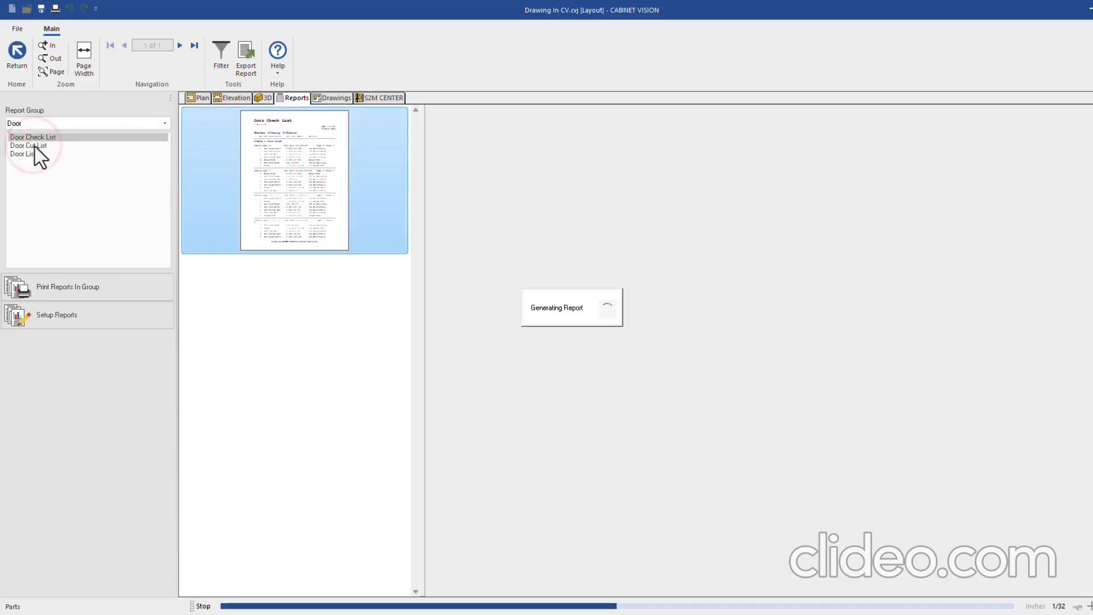
left_click(28, 154)
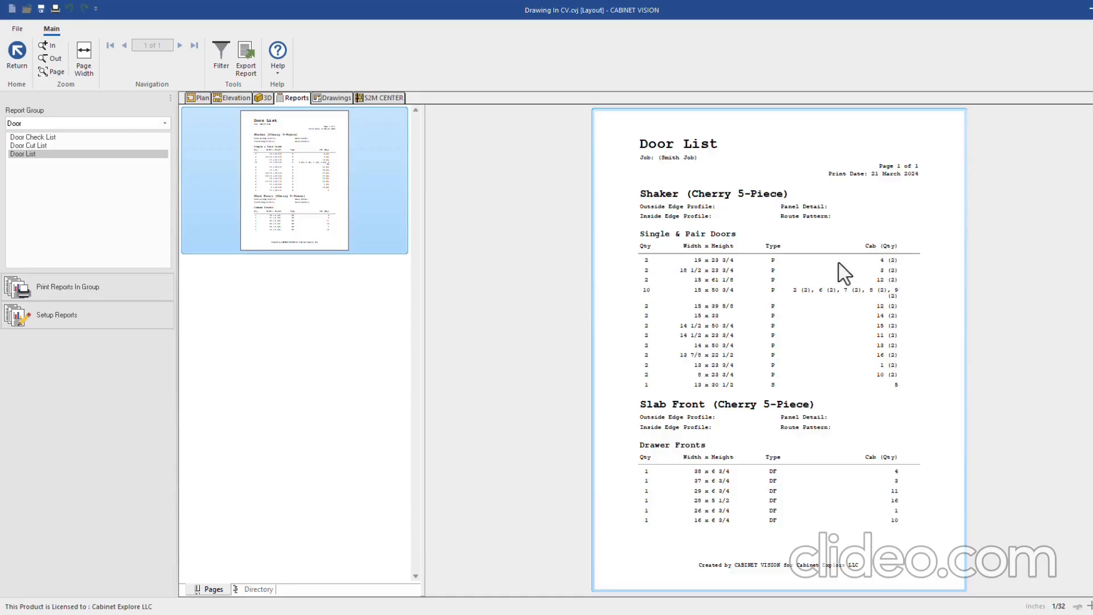
Preview the Drawer List and Drawer Cut List, then show the Frame group's Door Stile & Rail Cut List
left_click(42, 124)
left_click(26, 156)
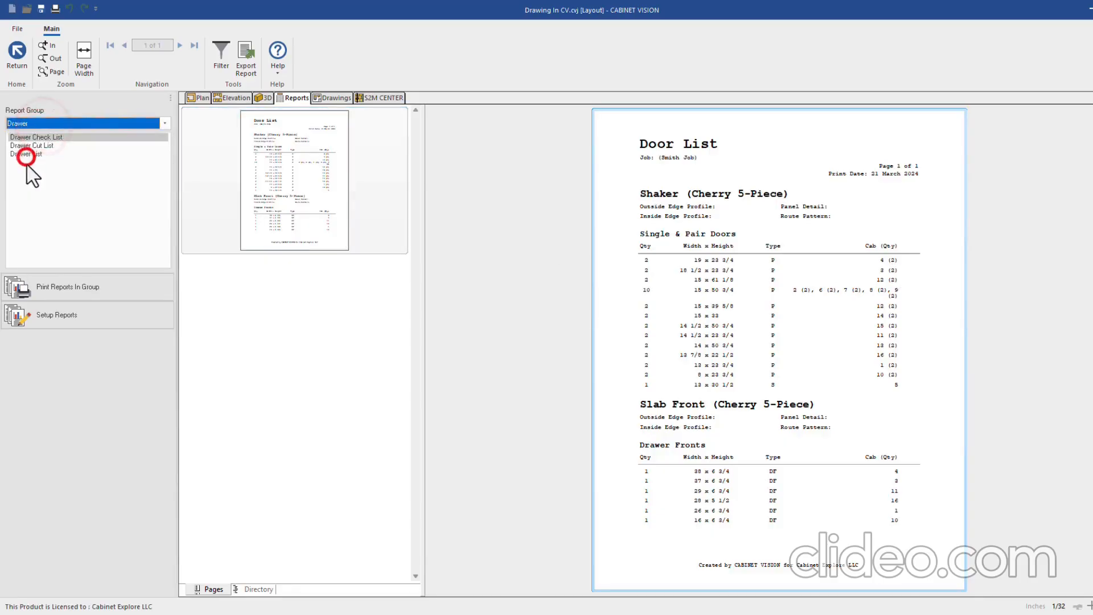
left_click(28, 153)
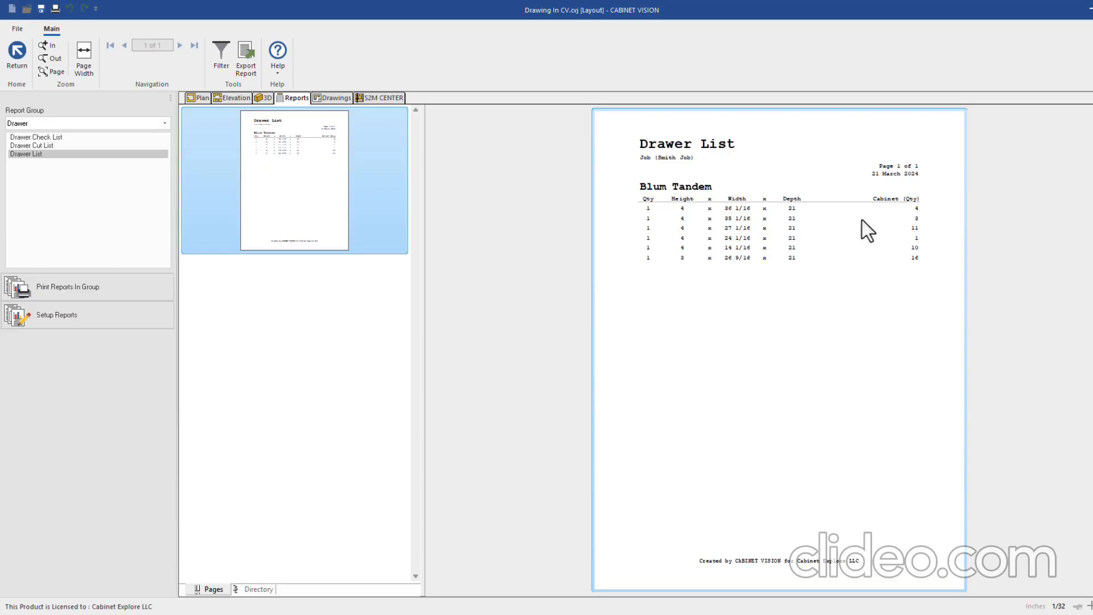
left_click(33, 145)
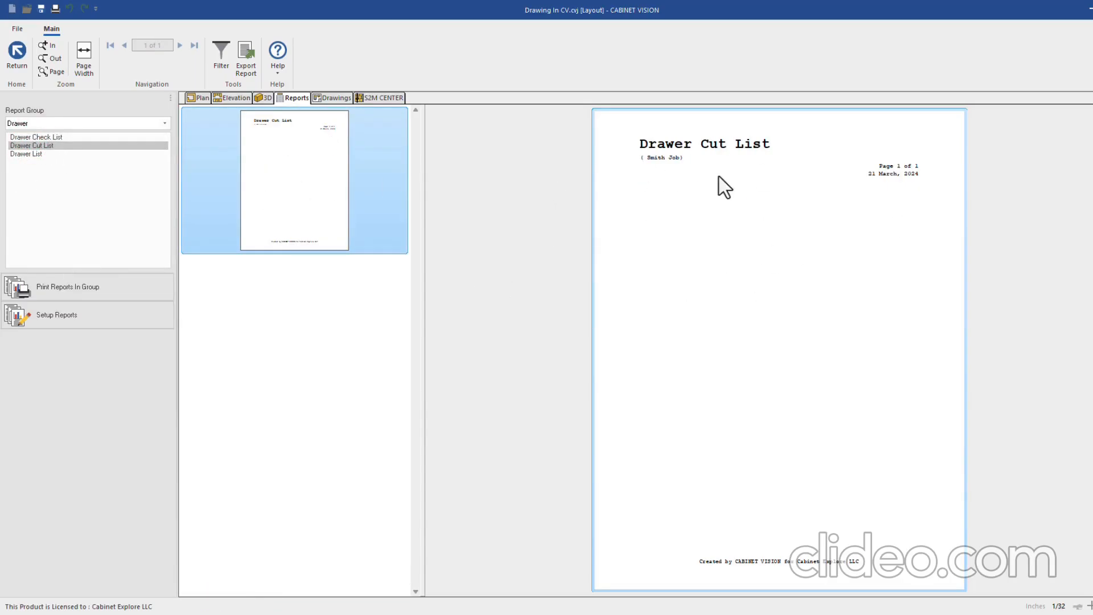
left_click(49, 124)
left_click(22, 161)
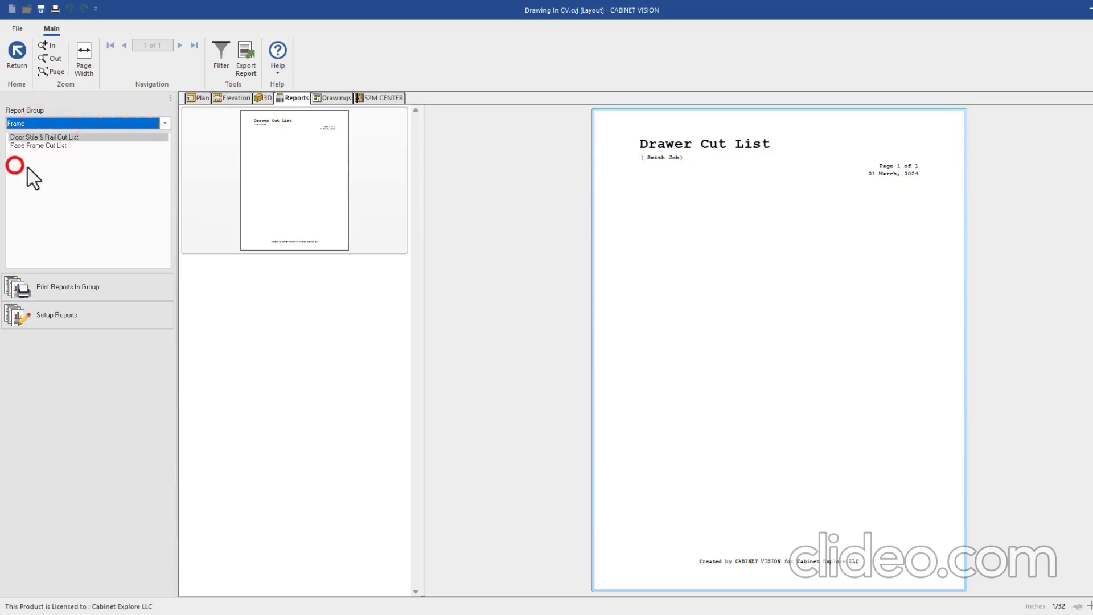
Preview the Face Frame Cut List, then the Job Summary group's Material Summary report
left_click(49, 146)
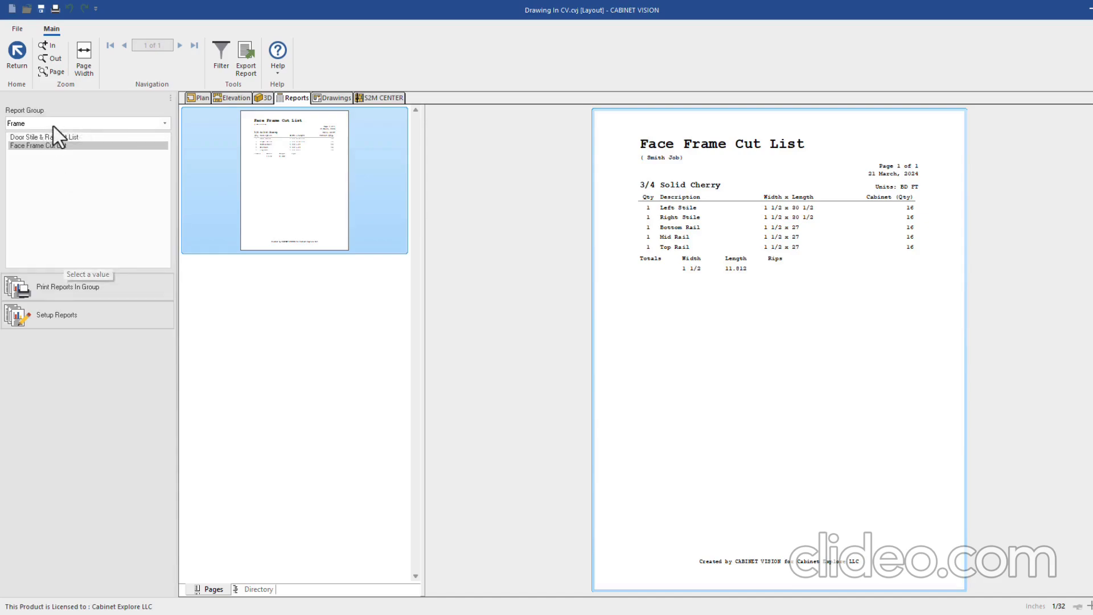
left_click(108, 123)
left_click(41, 177)
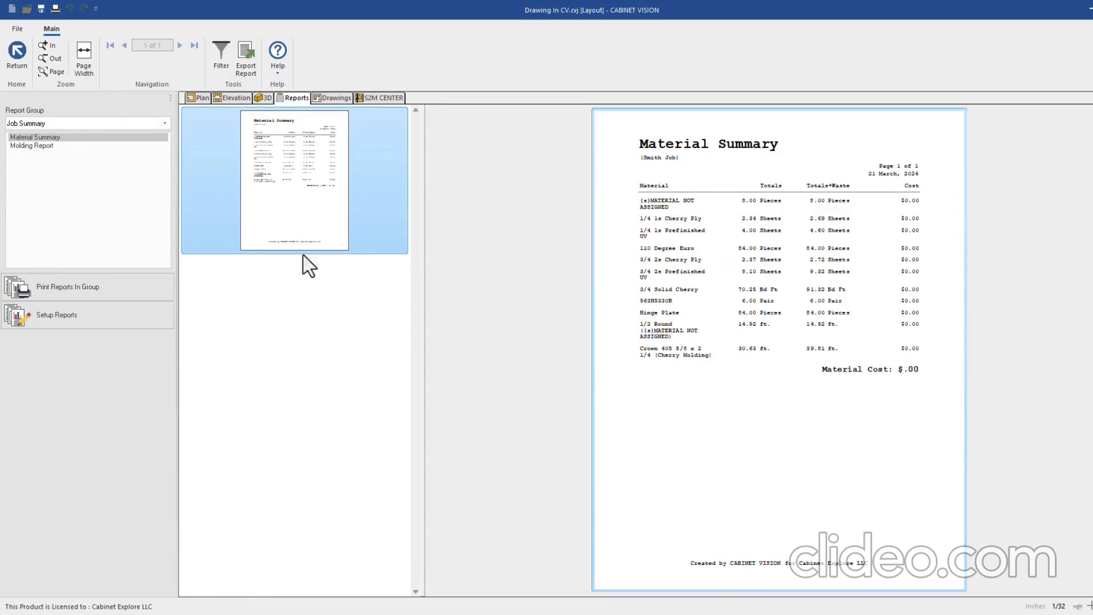
Review the two-page Molding Report, then return to the cabinet parts list
left_click(47, 146)
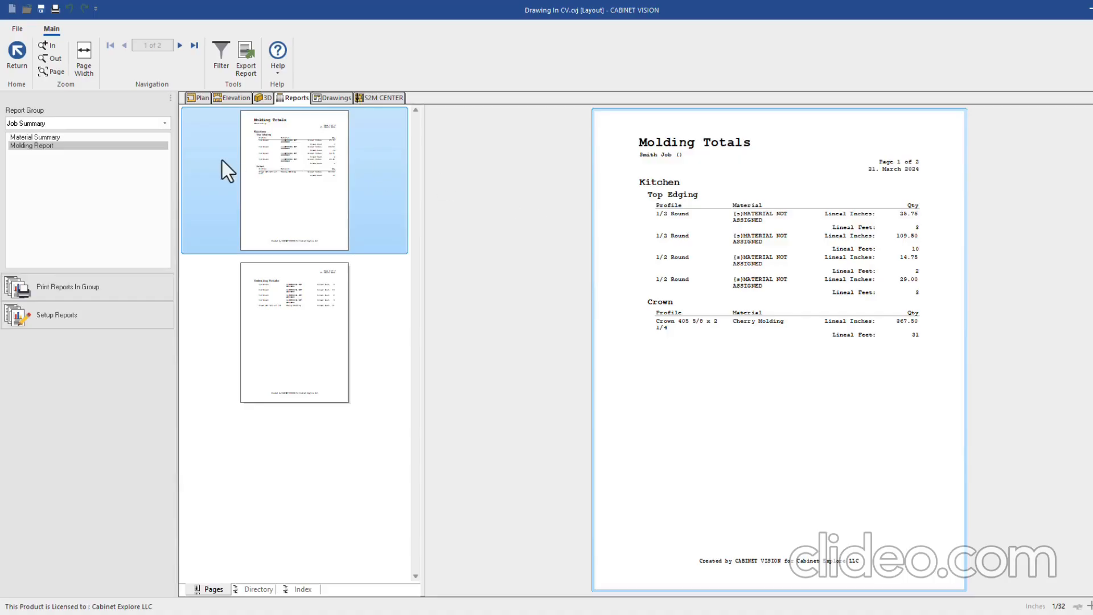
left_click(16, 52)
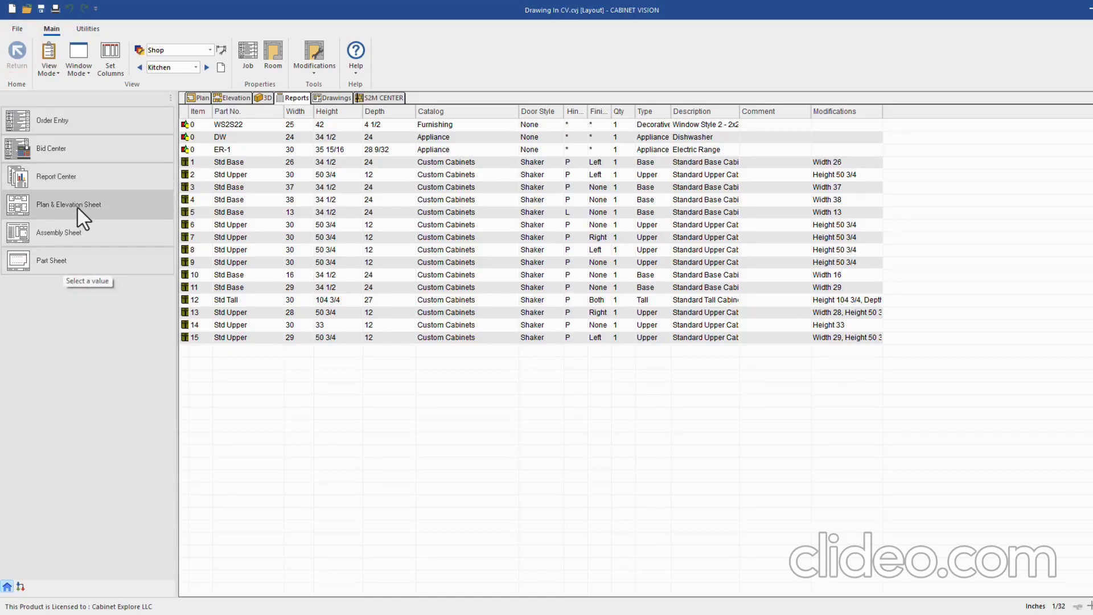
Send the Kitchen - Wall 1 - Front elevation to a drawing with default paper settings
left_click(77, 206)
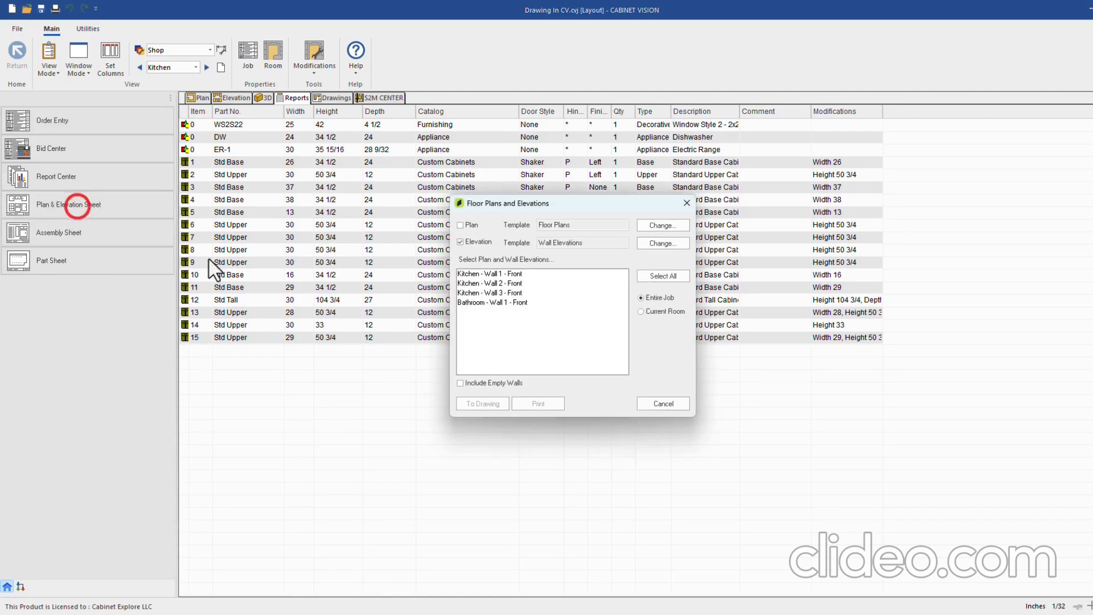
left_click(505, 274)
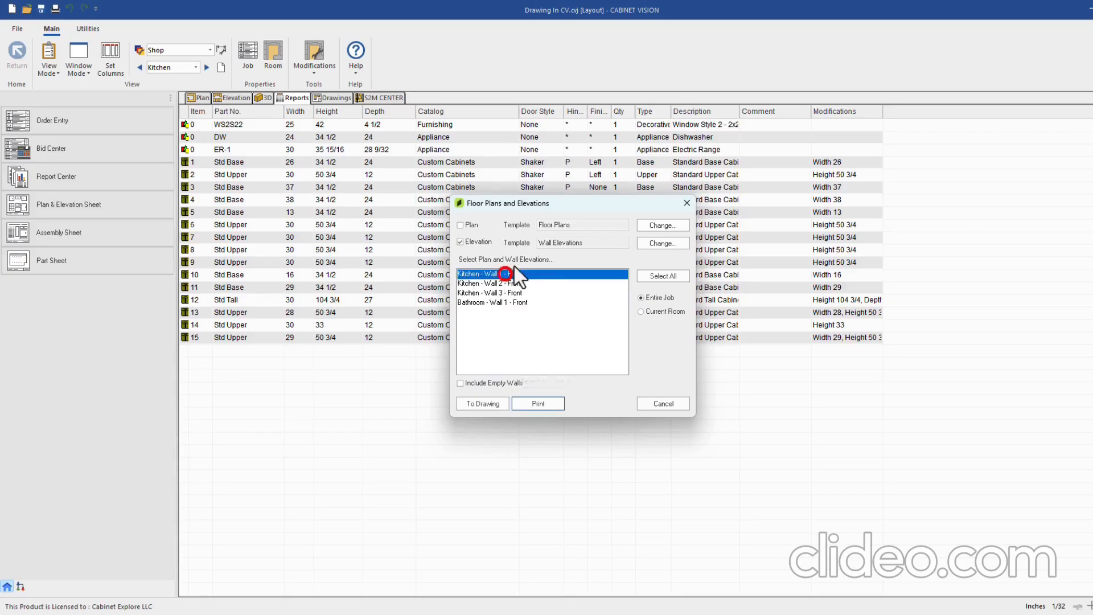
left_click(494, 406)
left_click(610, 376)
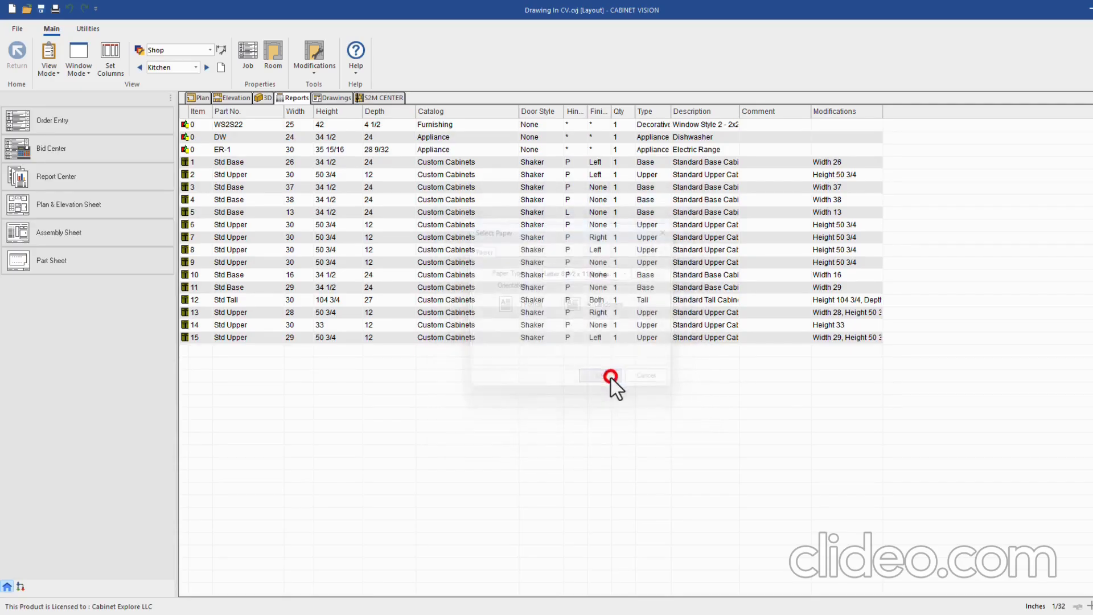
Place and enlarge the elevation scene on the sheet, delete it, and go back to Reports
left_click(337, 97)
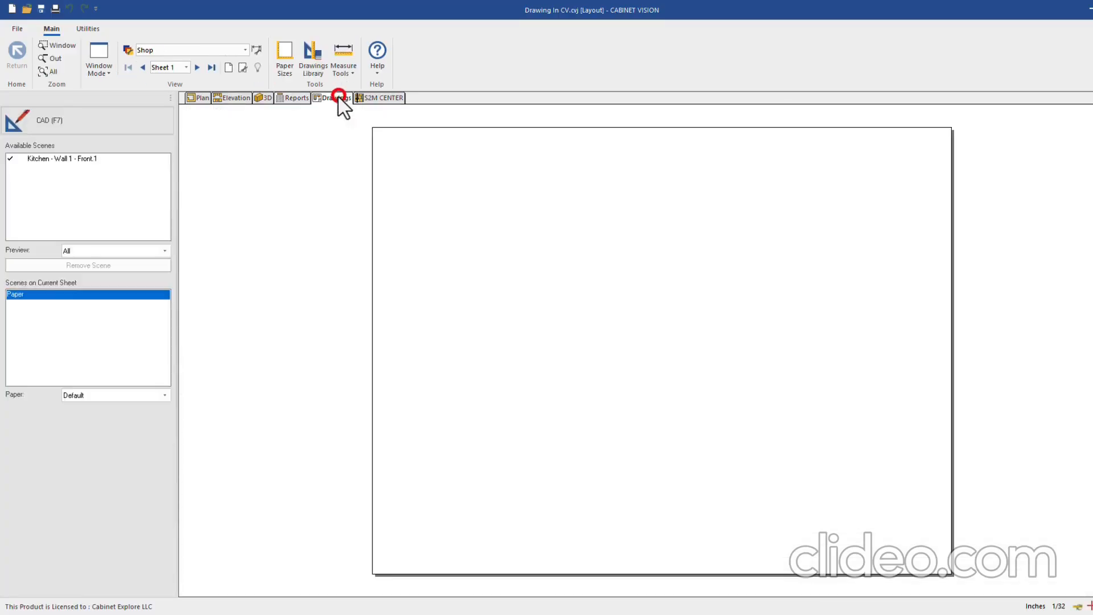
left_click(44, 159)
left_click(486, 301)
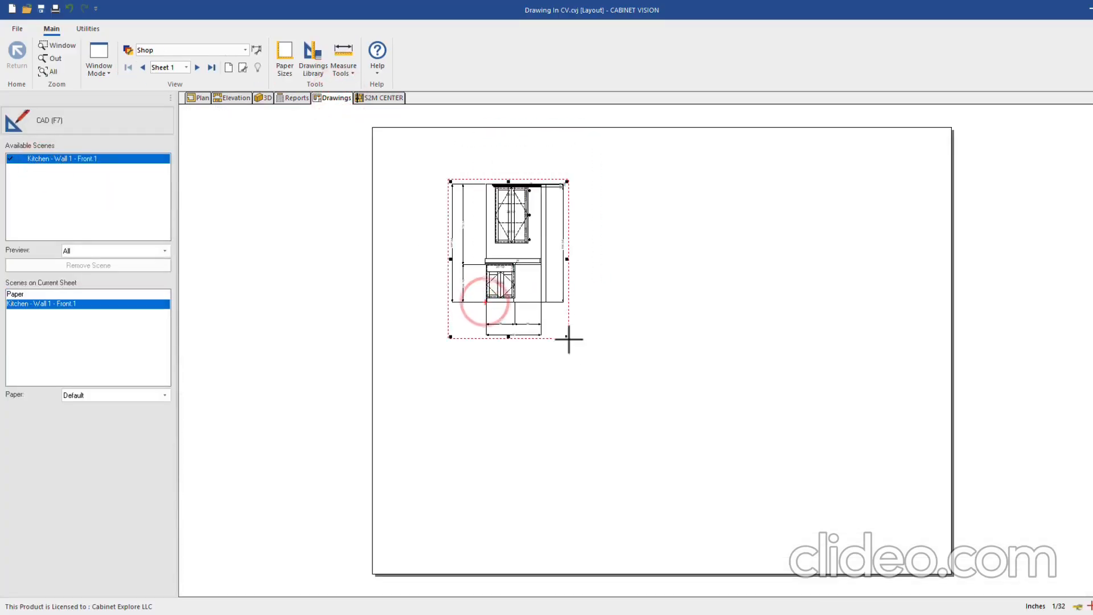
left_click_drag(567, 336, 798, 409)
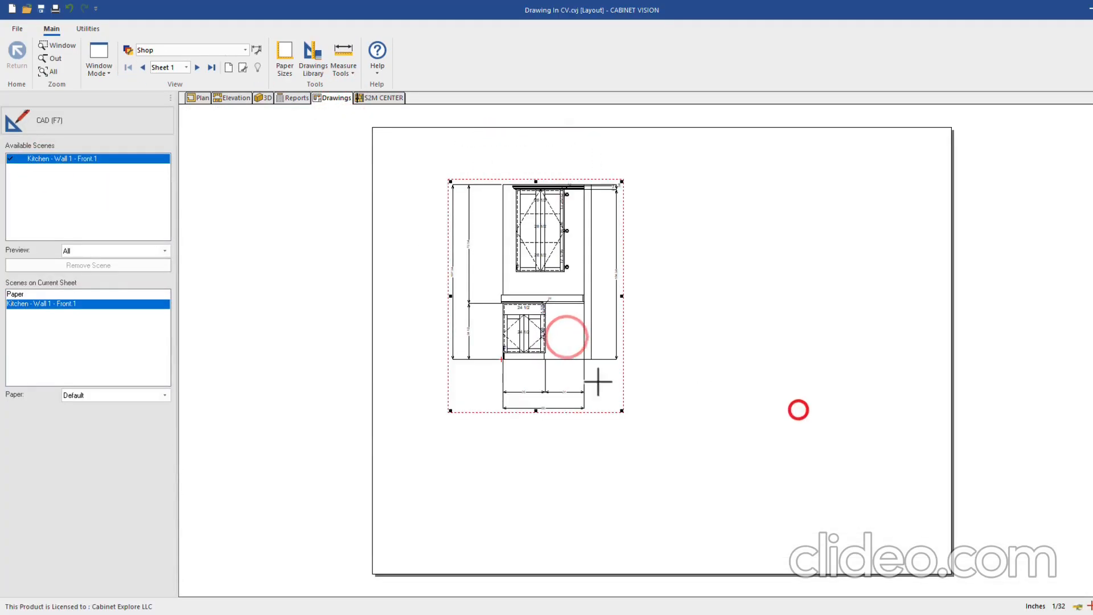
left_click(387, 293)
left_click(544, 269)
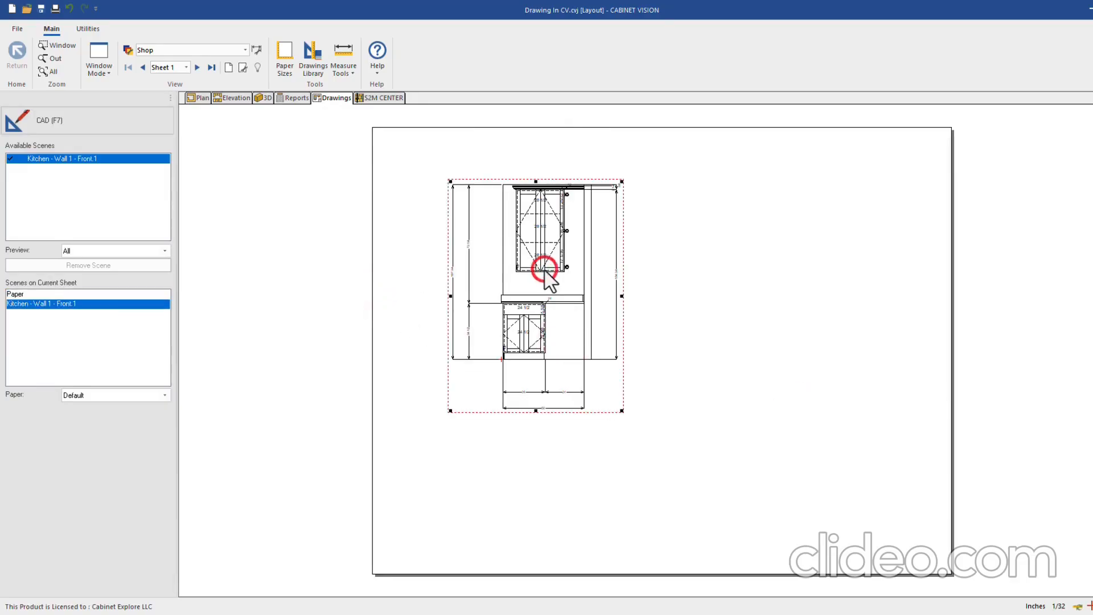
key("Delete")
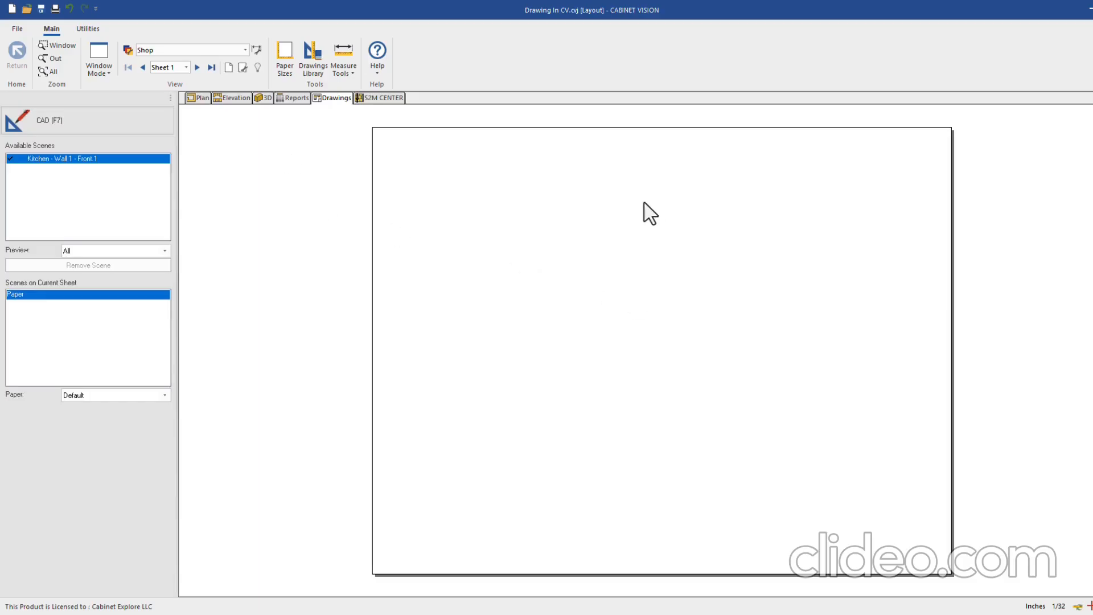
left_click(294, 98)
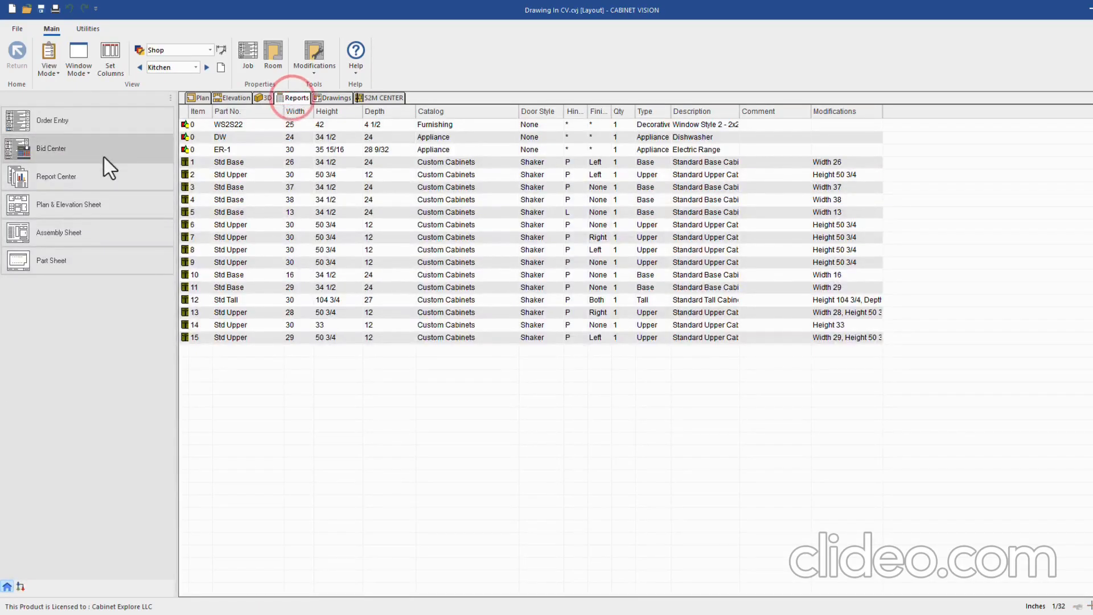
Create a portrait assembly sheet drawing for cabinet #1 Std Base
left_click(60, 235)
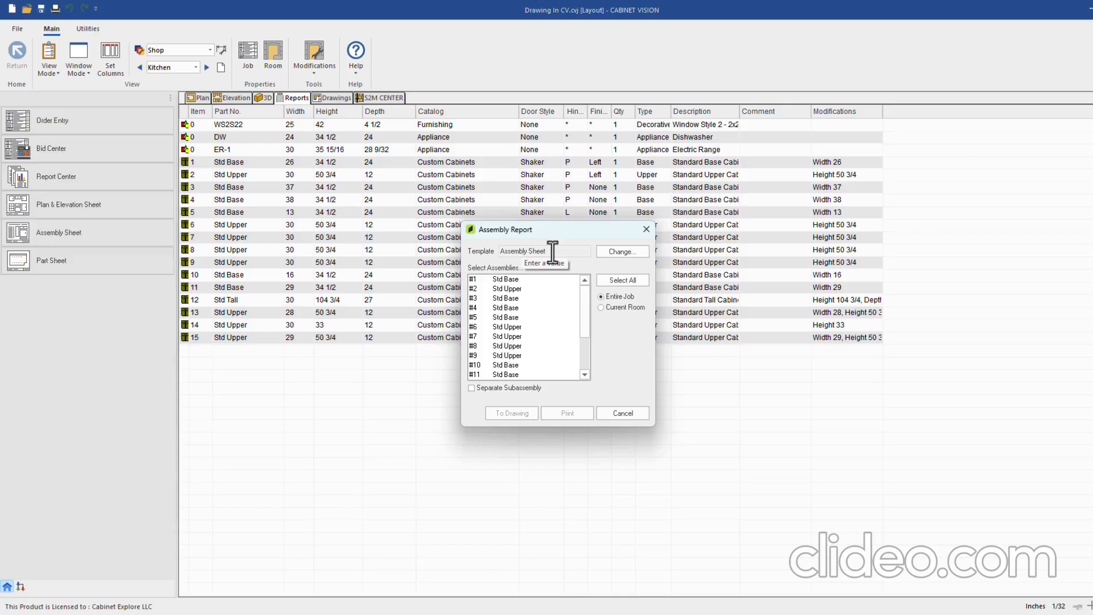
left_click(506, 279)
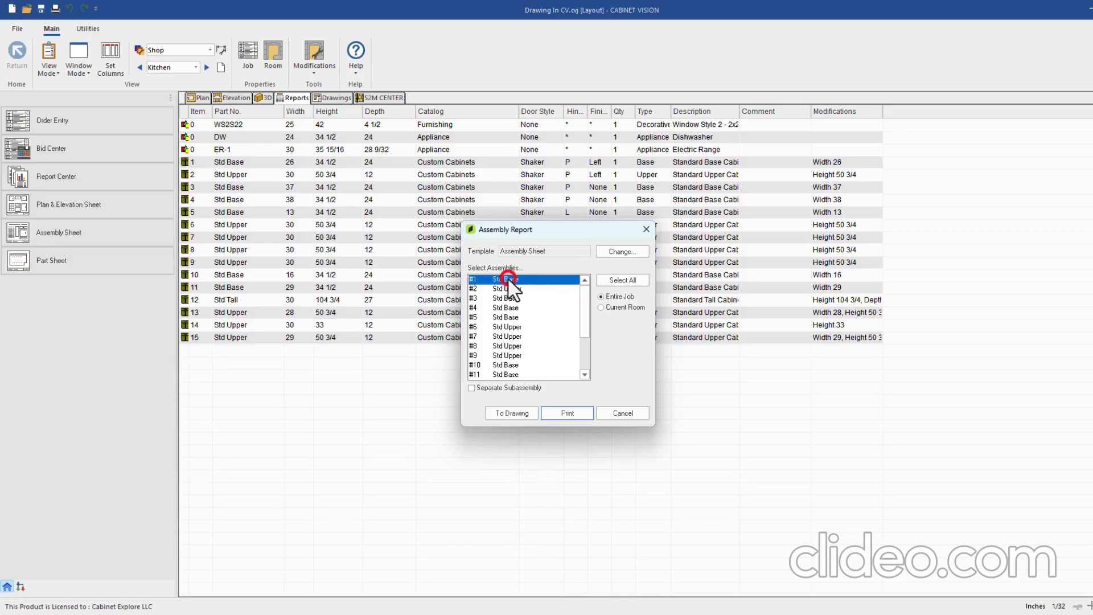
left_click(511, 413)
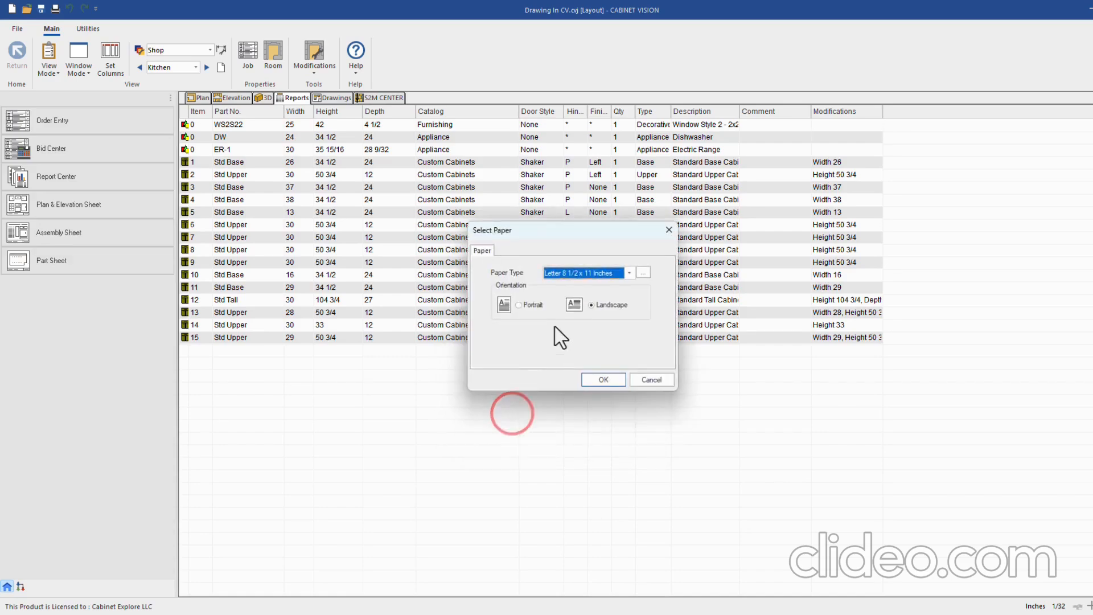
left_click(529, 305)
left_click(605, 379)
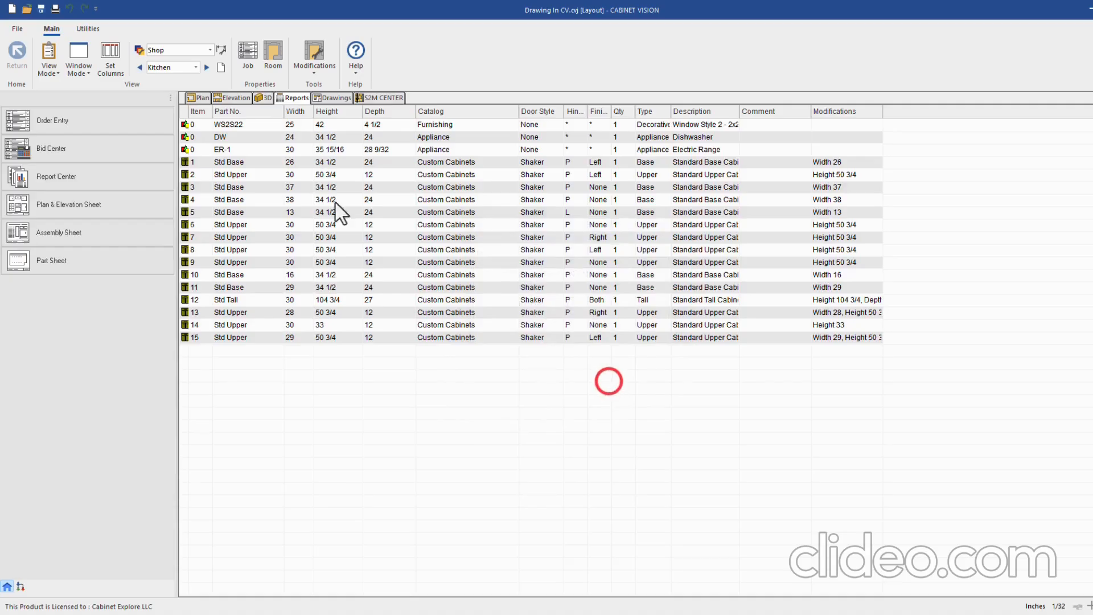
Step through the drawing sheets to the Std Base assembly sheet, then return to the parts list
left_click(340, 97)
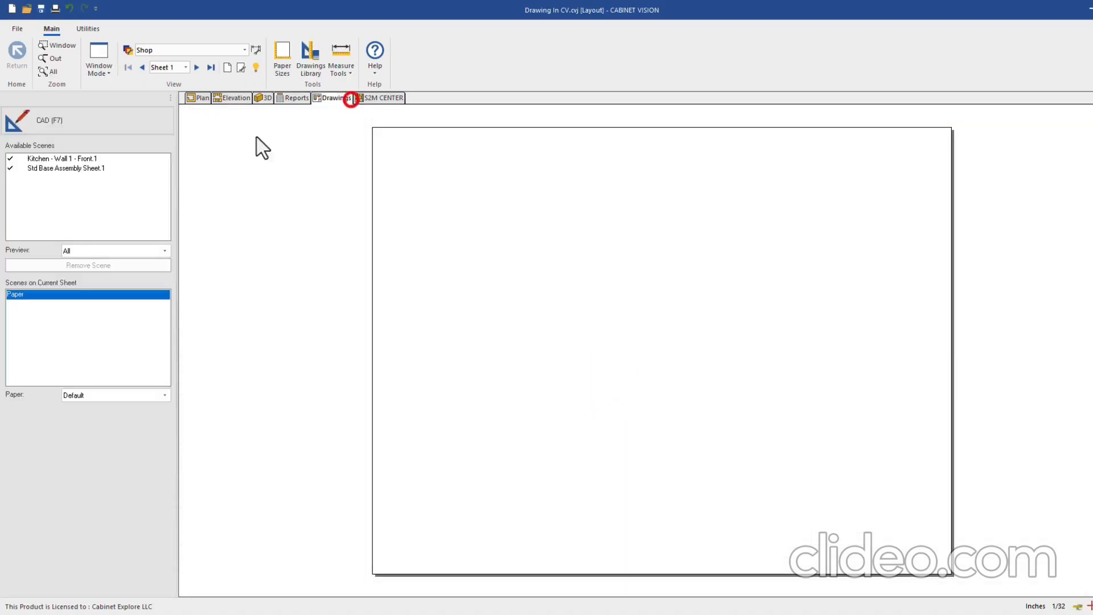
left_click(197, 67)
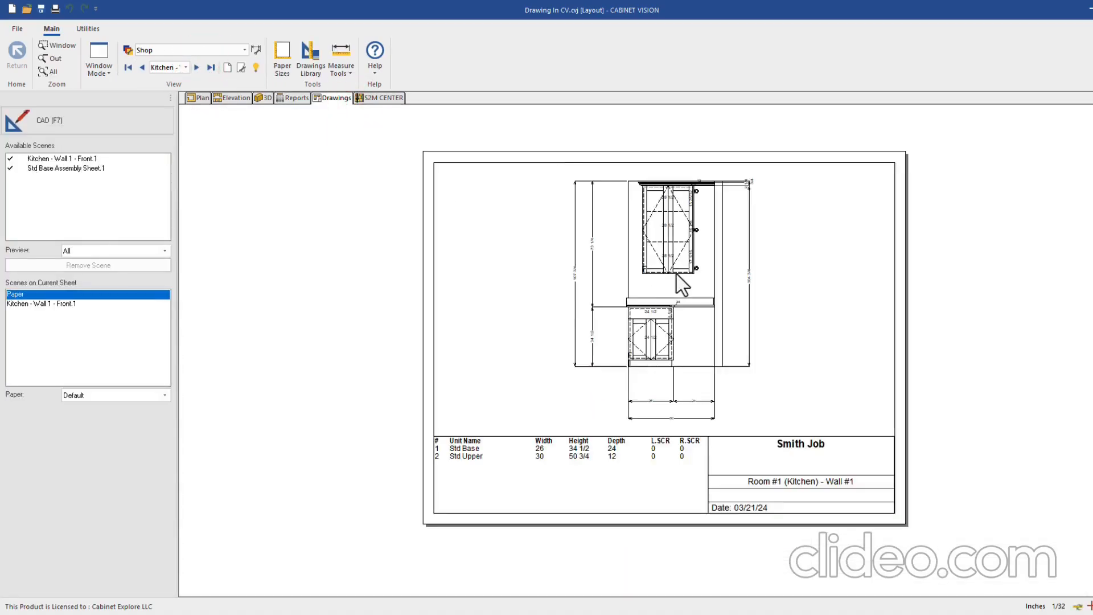
left_click(197, 68)
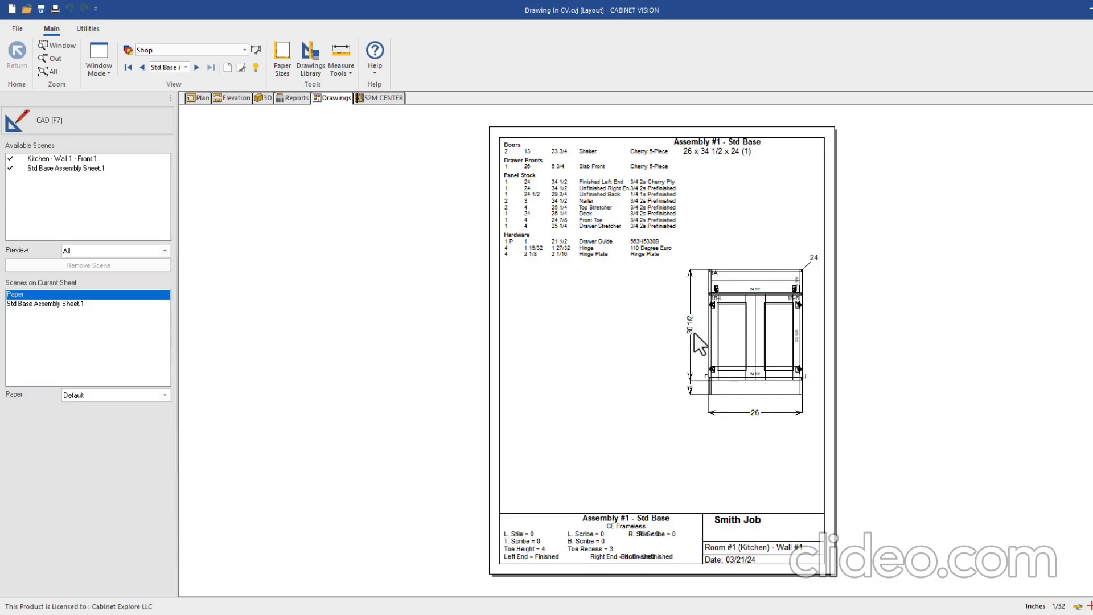
left_click(293, 98)
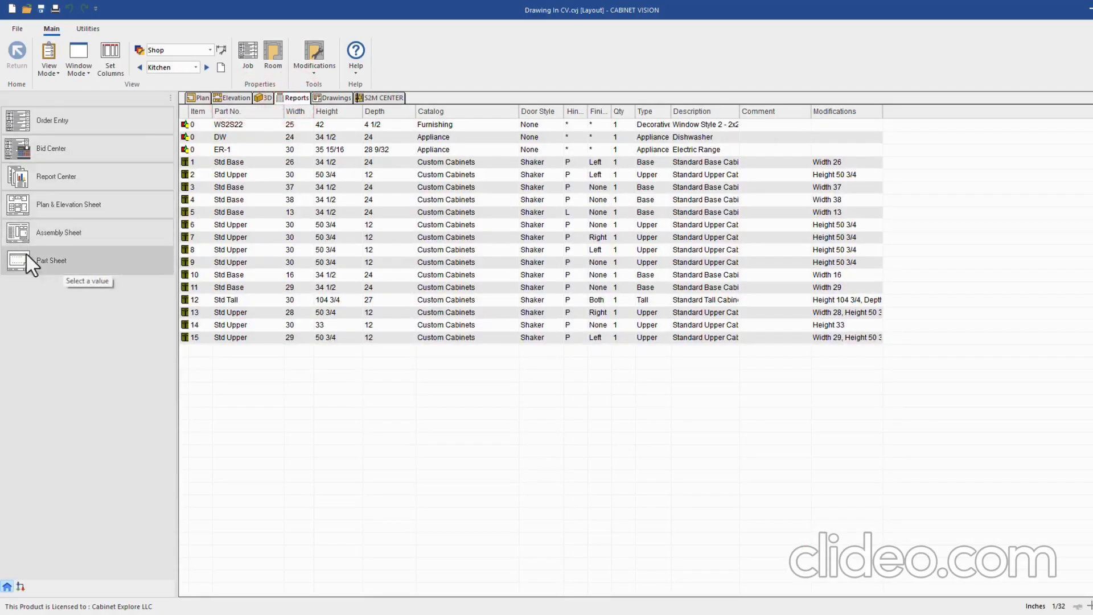
Send part-sheet drawings for assembly #1 Std Base out on Letter landscape paper
left_click(59, 261)
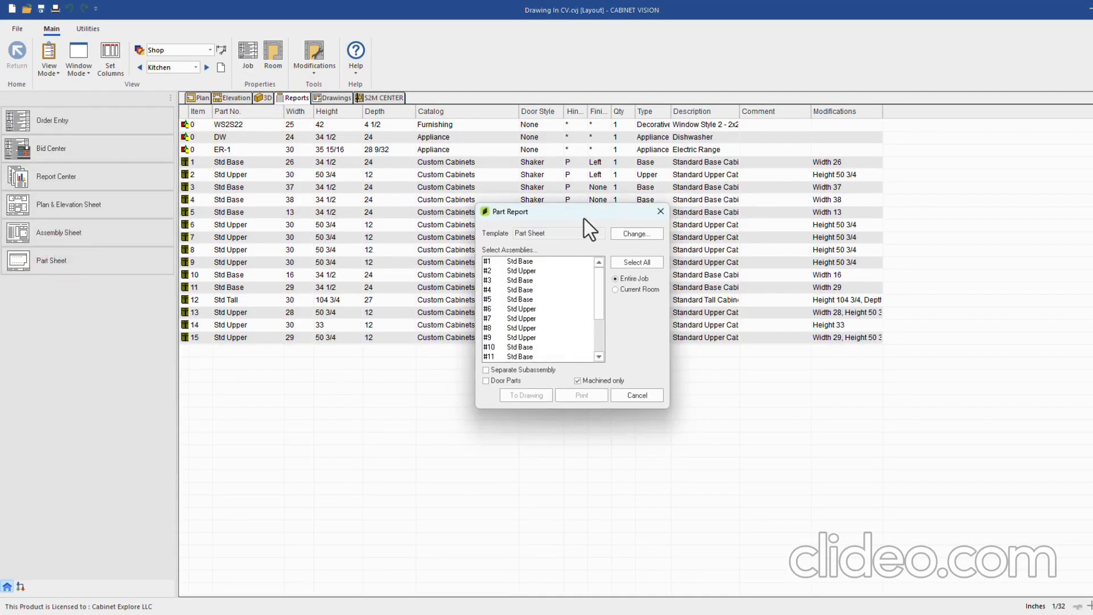
mouse_move(584, 214)
left_mouse_down()
mouse_move(569, 248)
mouse_move(576, 228)
left_mouse_up()
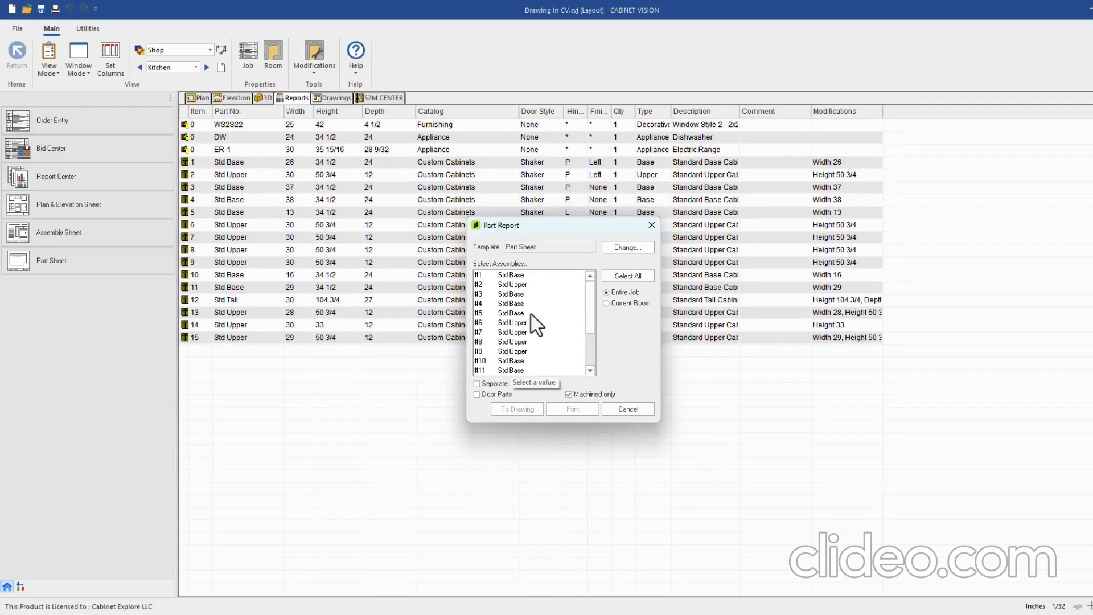
scroll(546, 336, "down", 2)
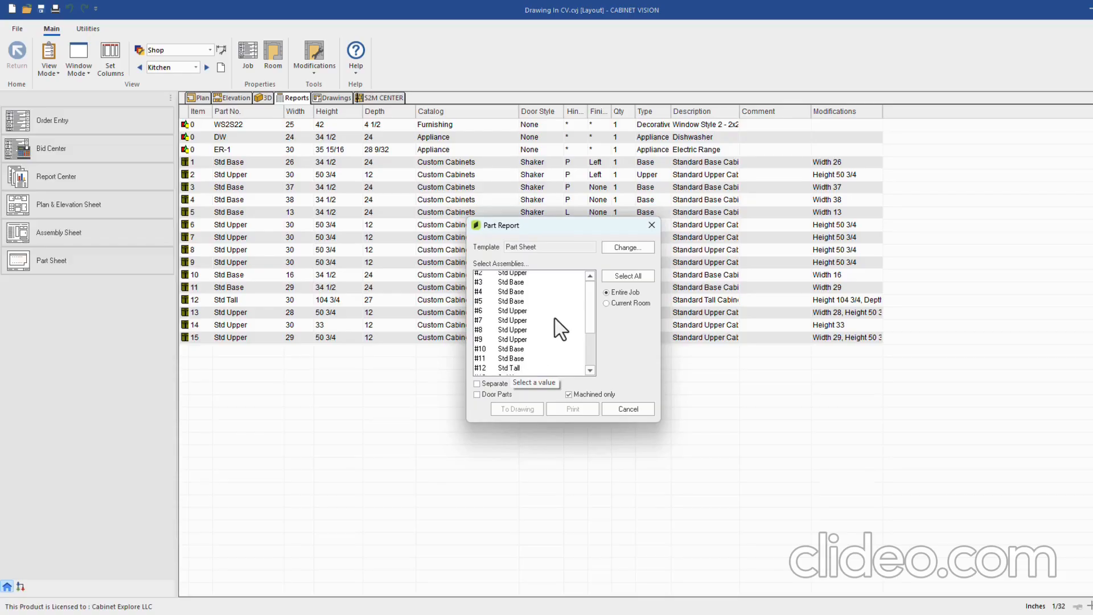
scroll(523, 329, "up", 2)
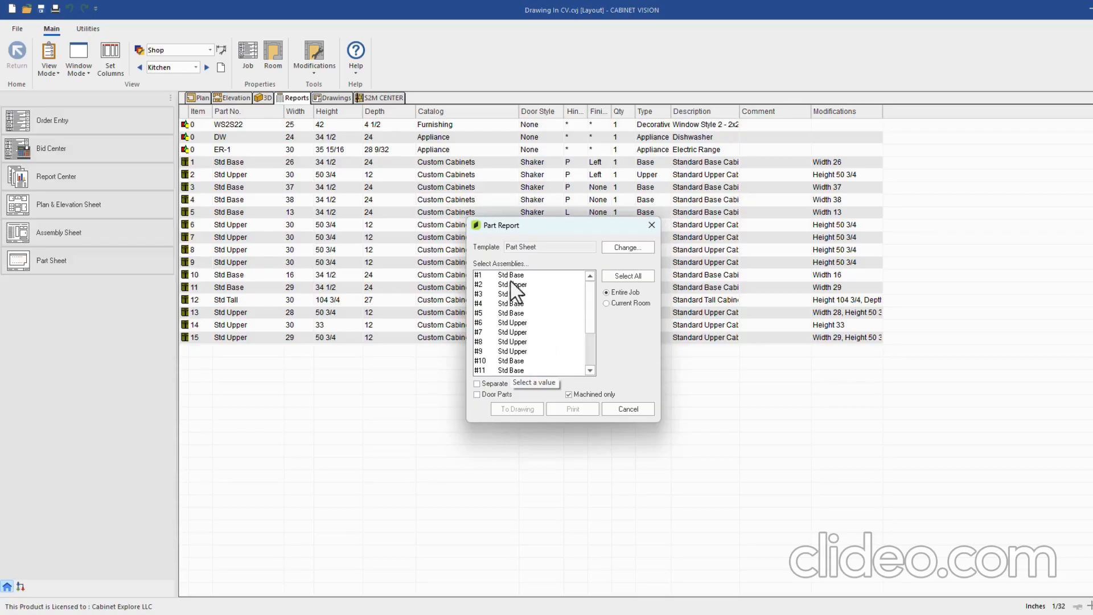
left_click(513, 275)
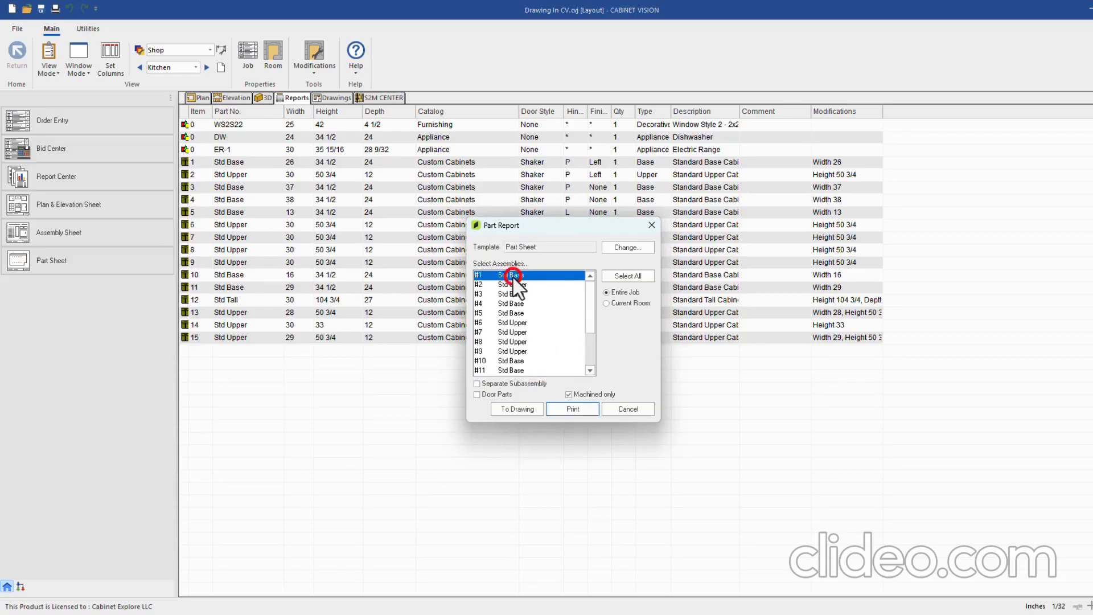
left_click(520, 410)
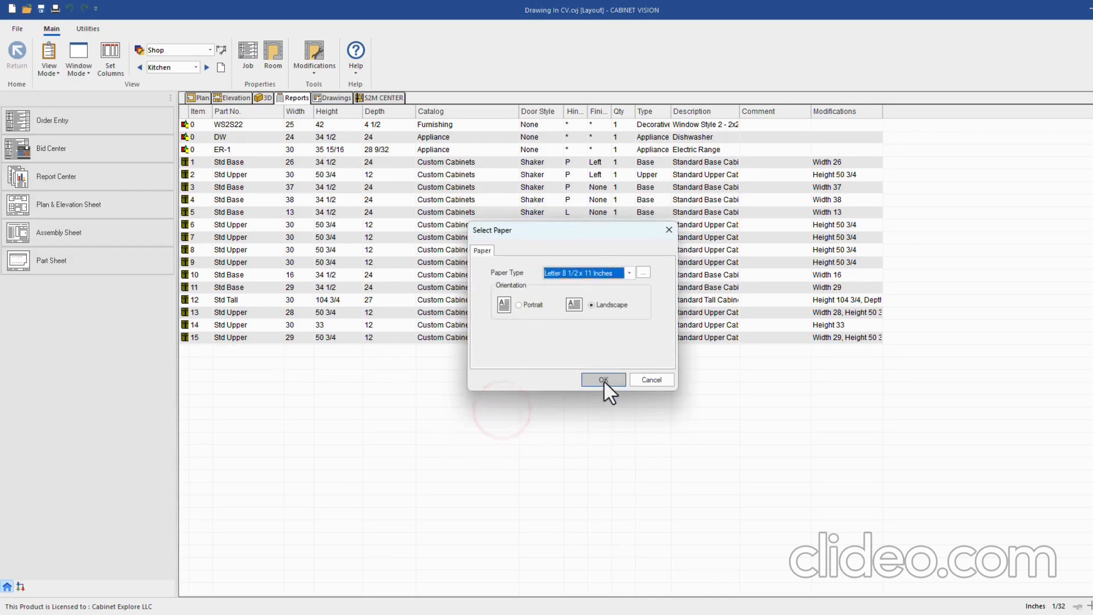
left_click(604, 381)
Page from the last part sheet back to the Std Base assembly sheet, then reopen the Report Center
left_click(211, 68)
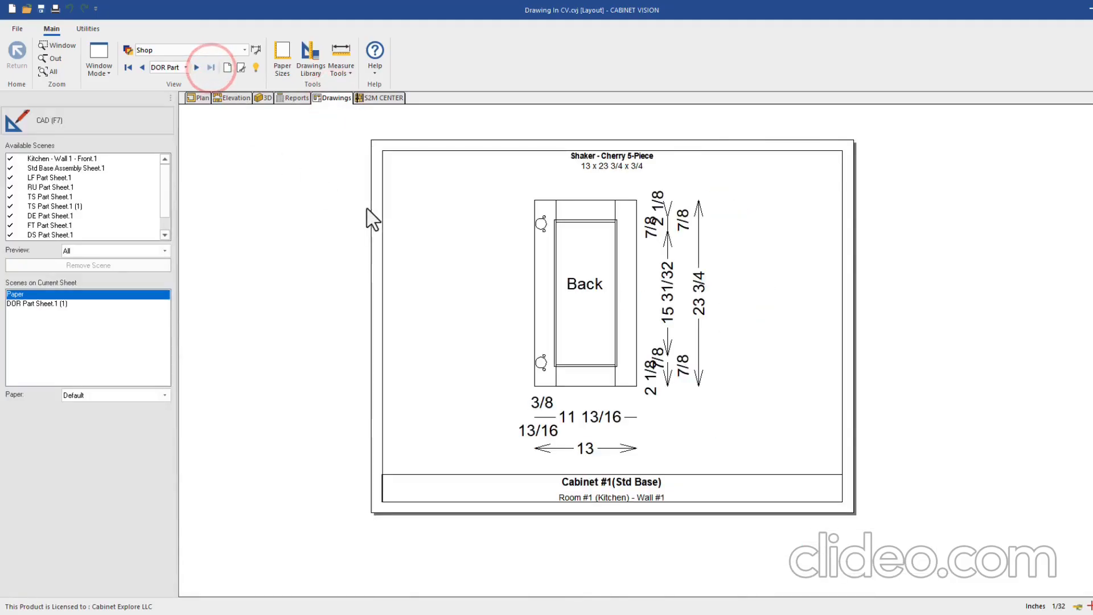
left_click(142, 68)
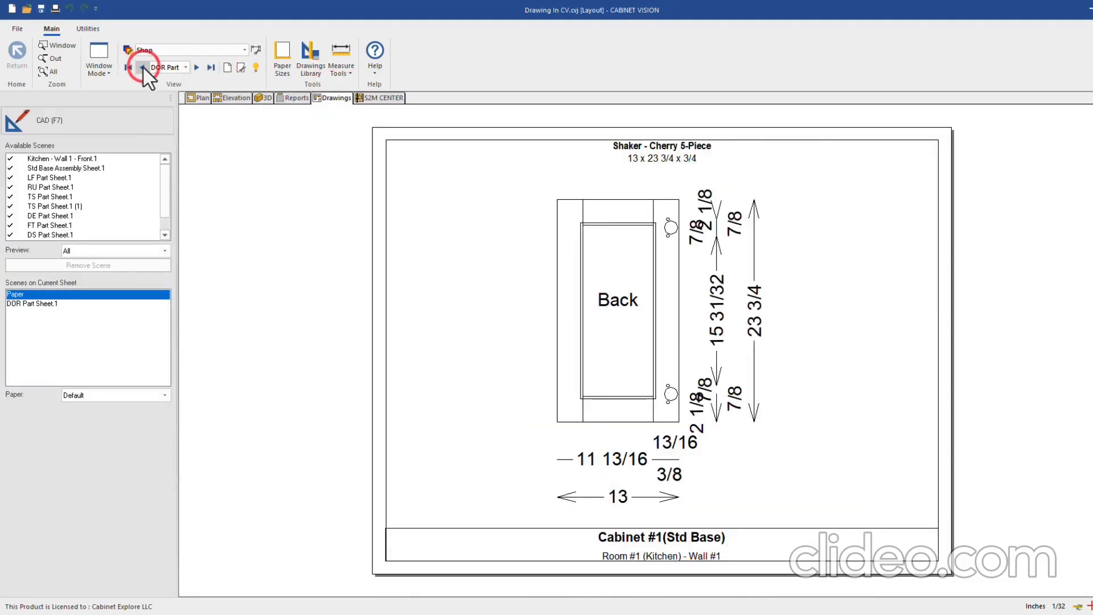
left_click(142, 66)
left_click(142, 66)
left_click(142, 66)
left_click(142, 66)
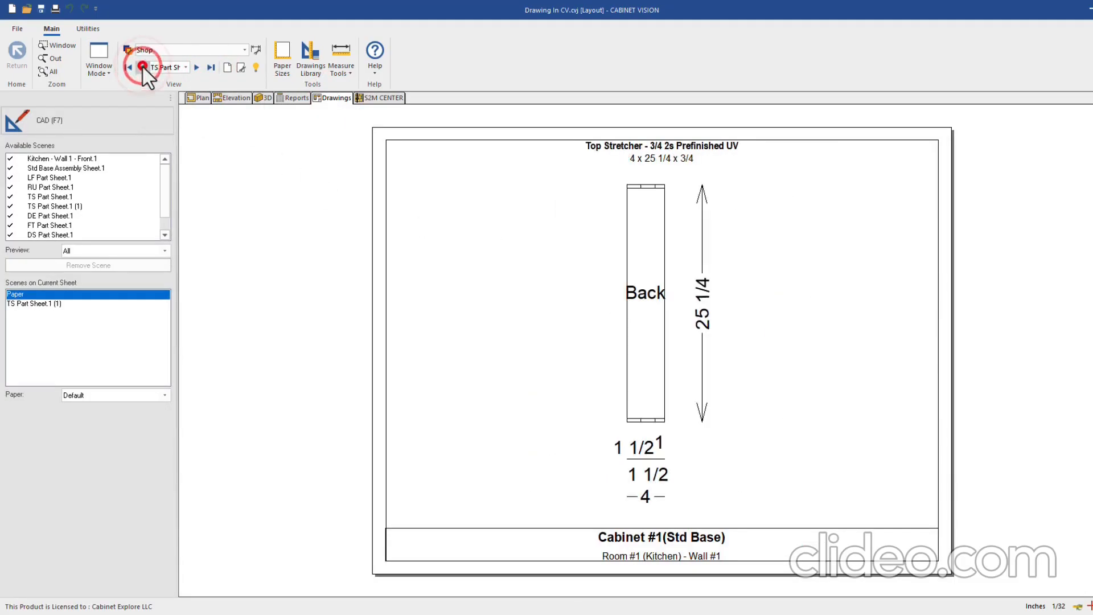
left_click(141, 66)
left_click(142, 66)
left_click(141, 66)
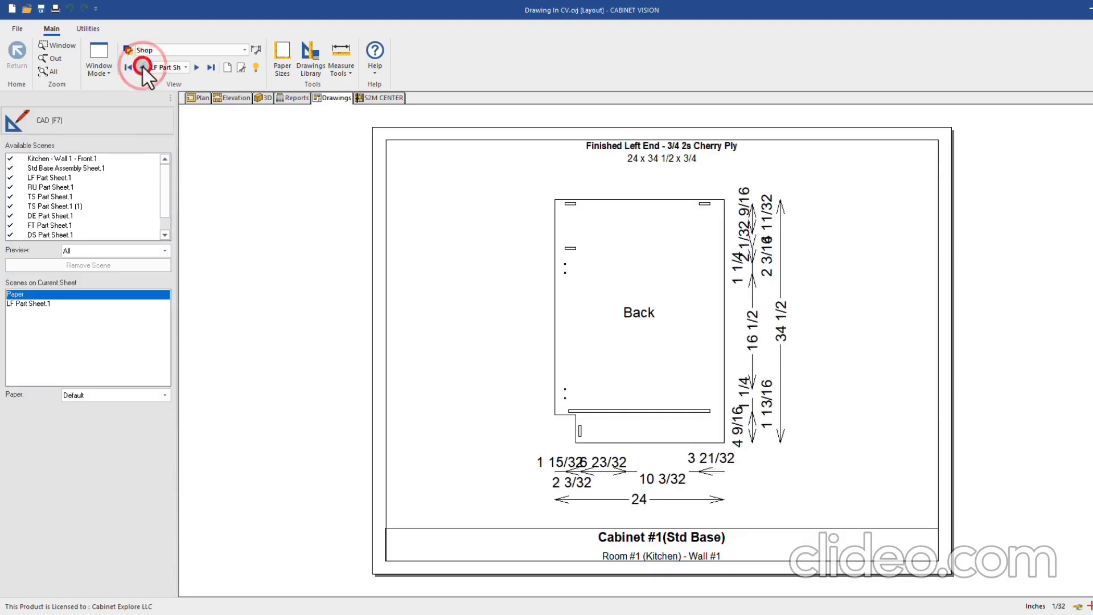
left_click(141, 66)
left_click(293, 98)
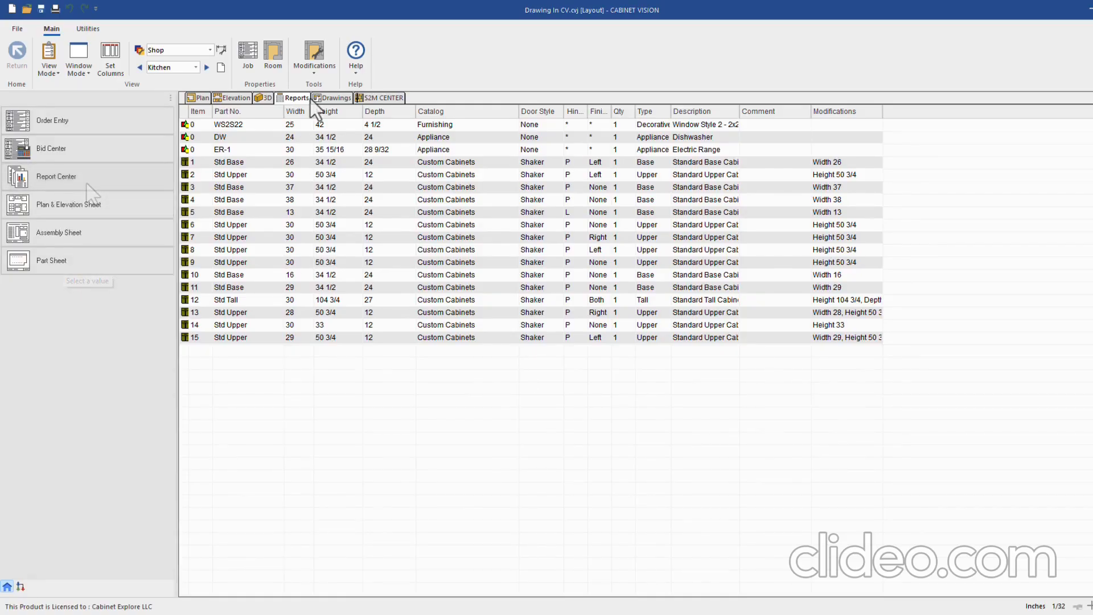
left_click(65, 177)
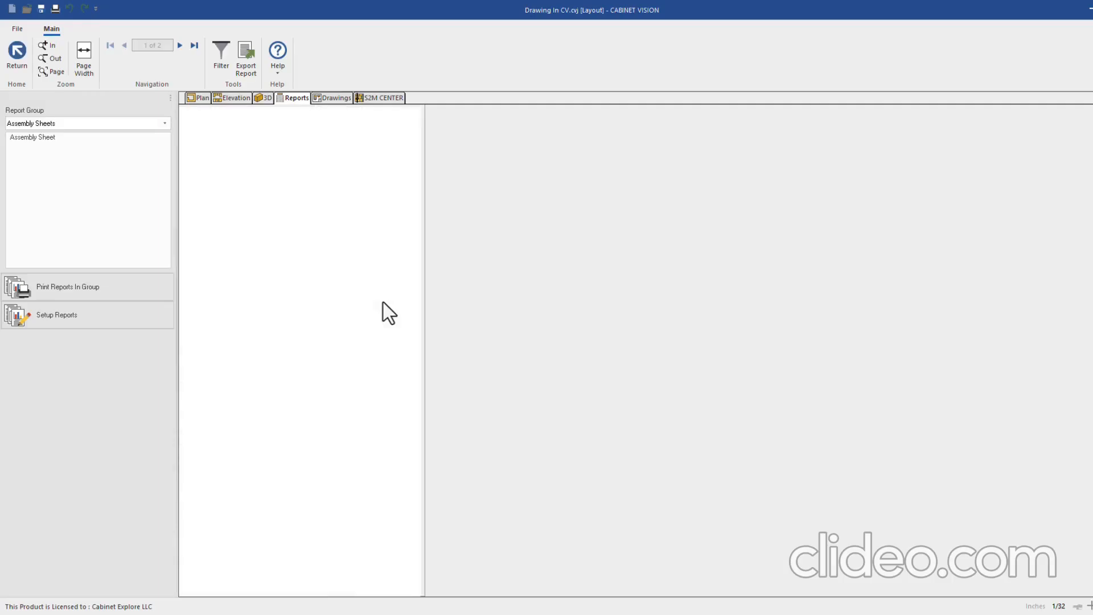
Preview the seven-page Door Check List from the Door group, then return and reopen the Report Center
left_click(77, 126)
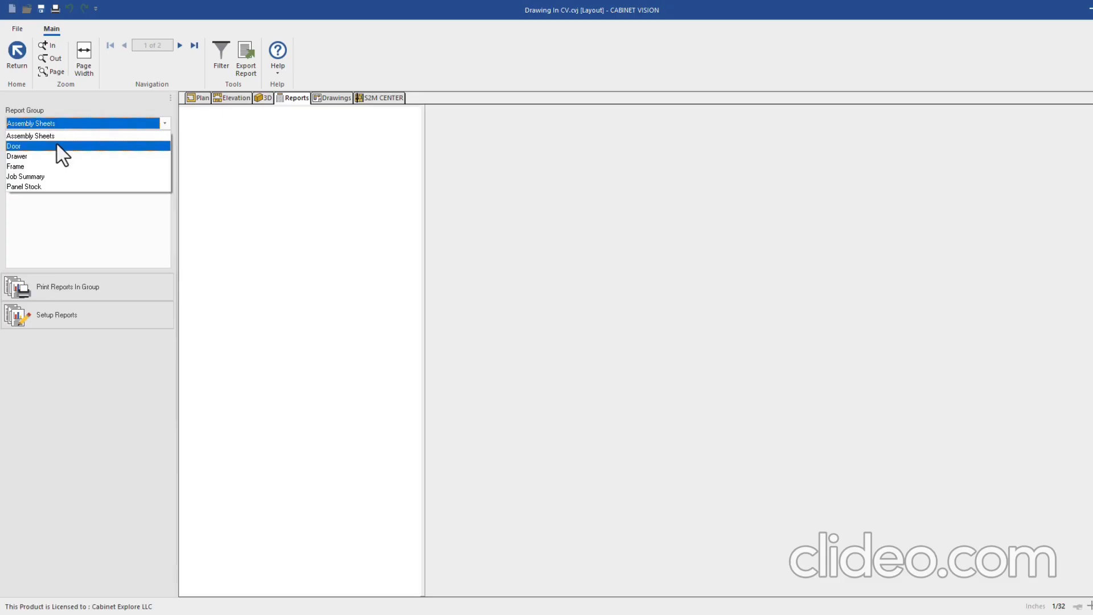
left_click(22, 146)
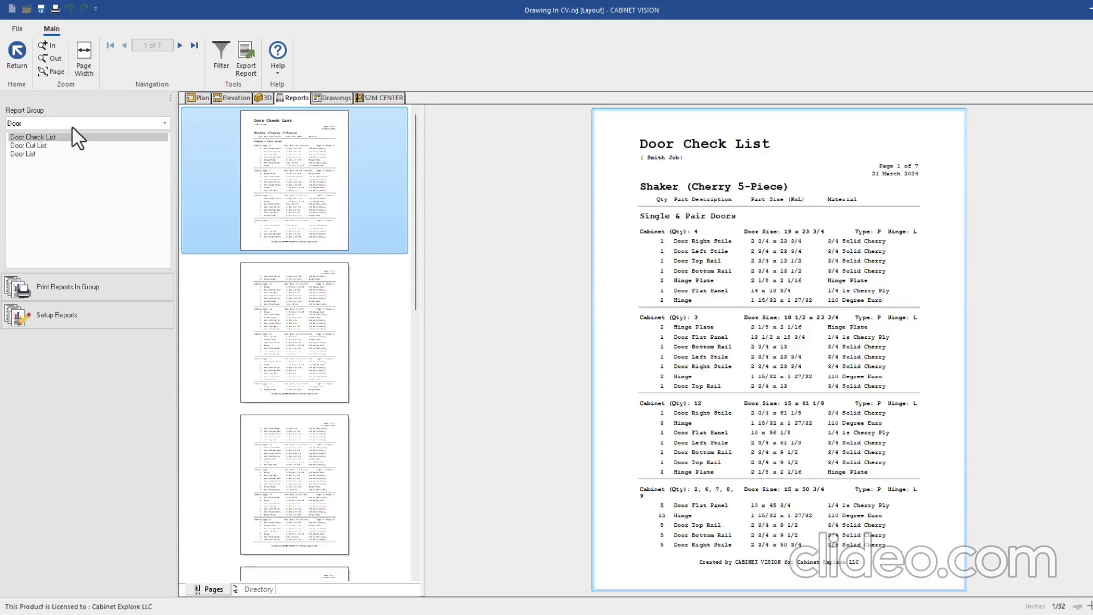
left_click(73, 127)
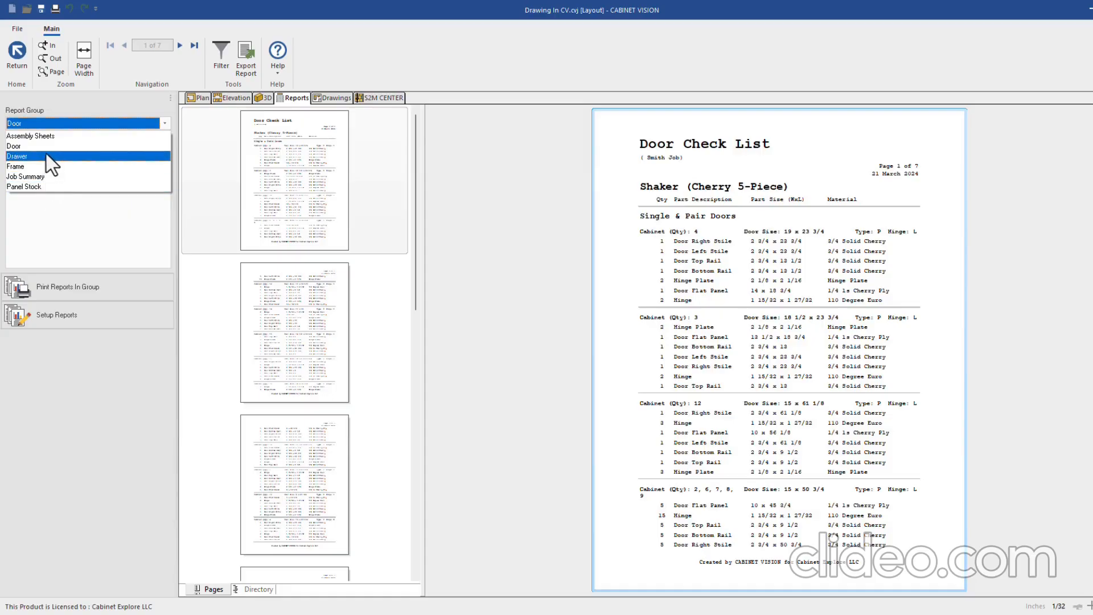
left_click(65, 373)
left_click(17, 54)
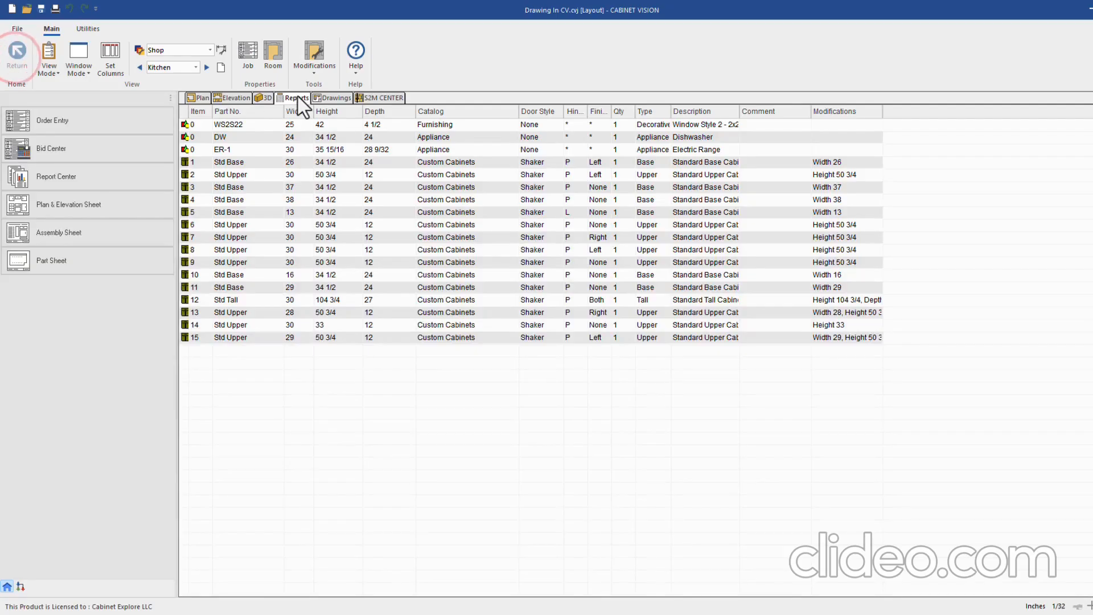
left_click(63, 178)
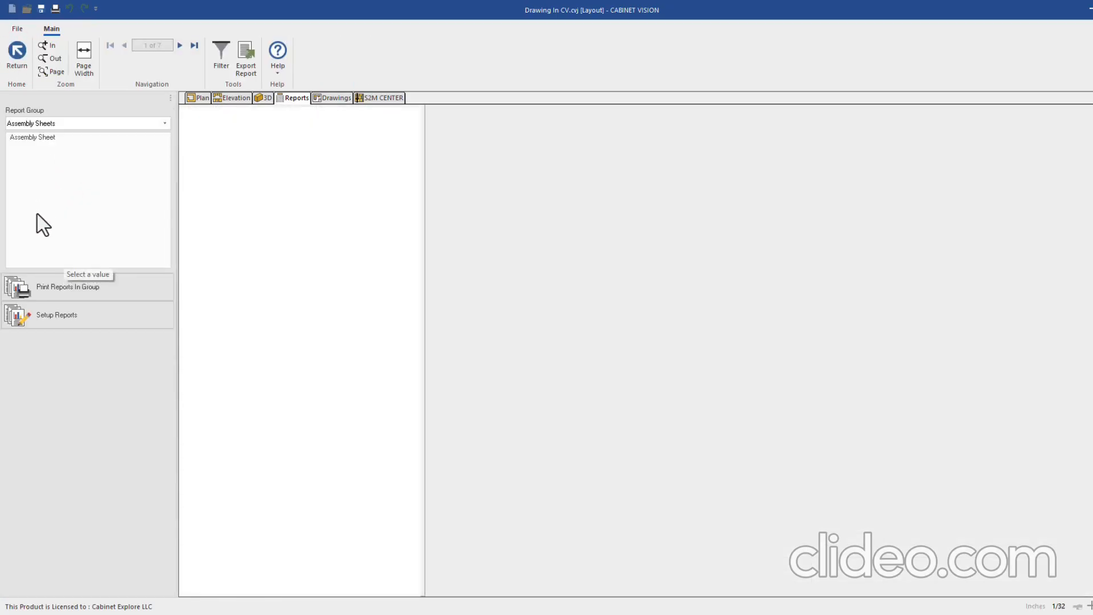
Open Setup Reports and look through the existing groups from Assembly Sheets to Panel Stock
left_click(70, 316)
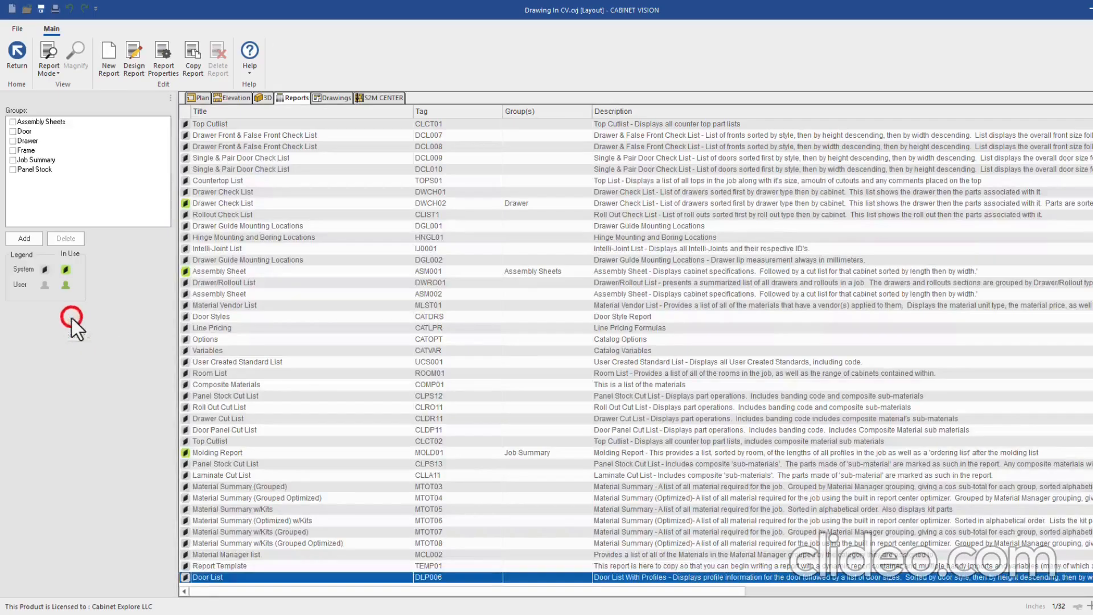
left_click(41, 121)
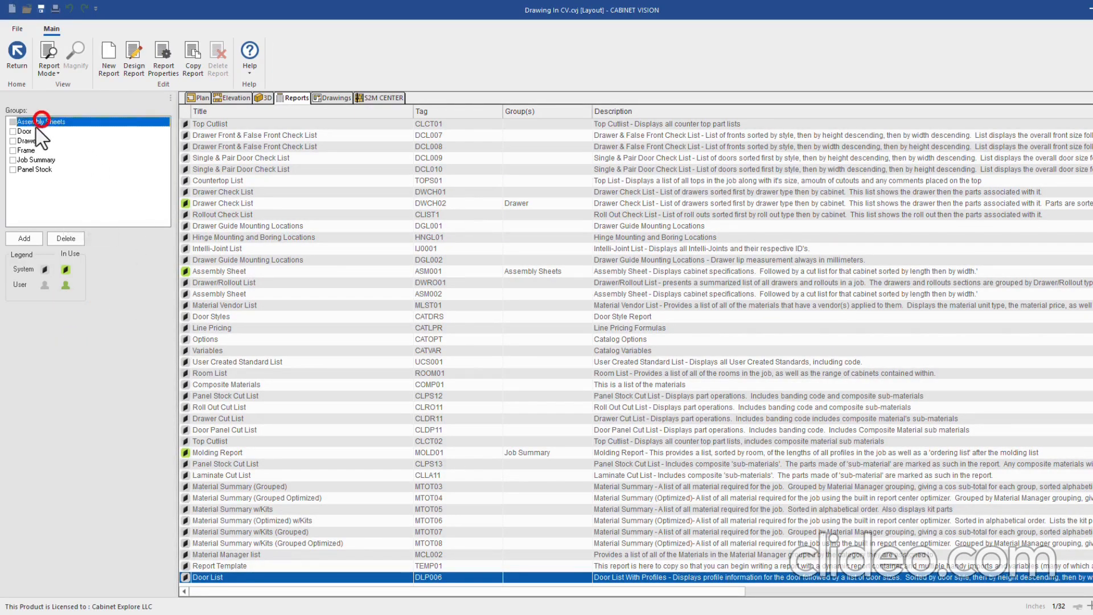
left_click(25, 131)
left_click(27, 141)
left_click(29, 150)
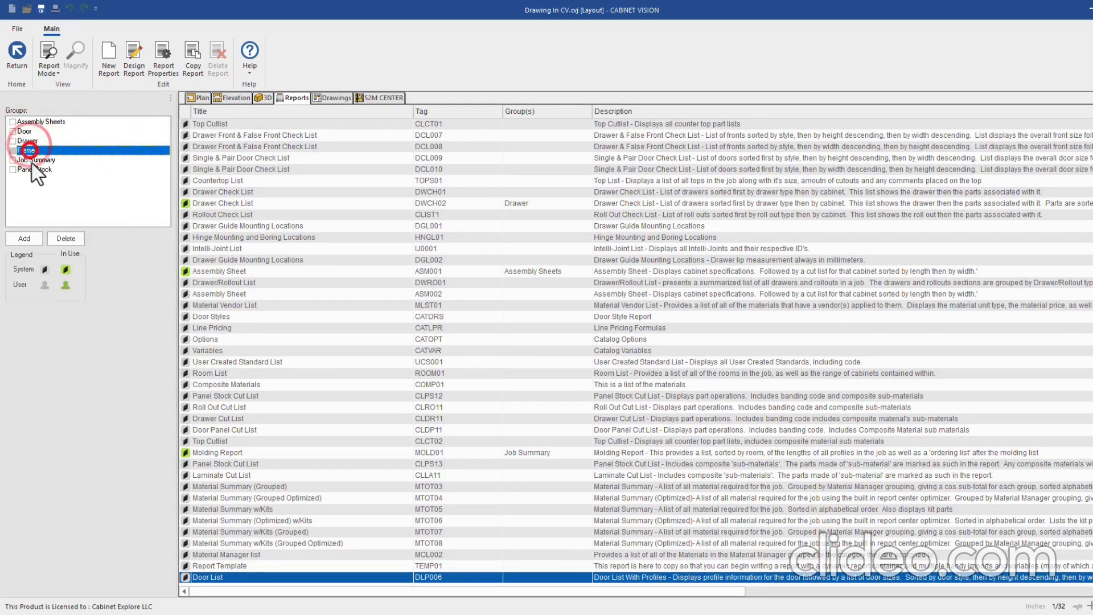
left_click(34, 160)
left_click(34, 169)
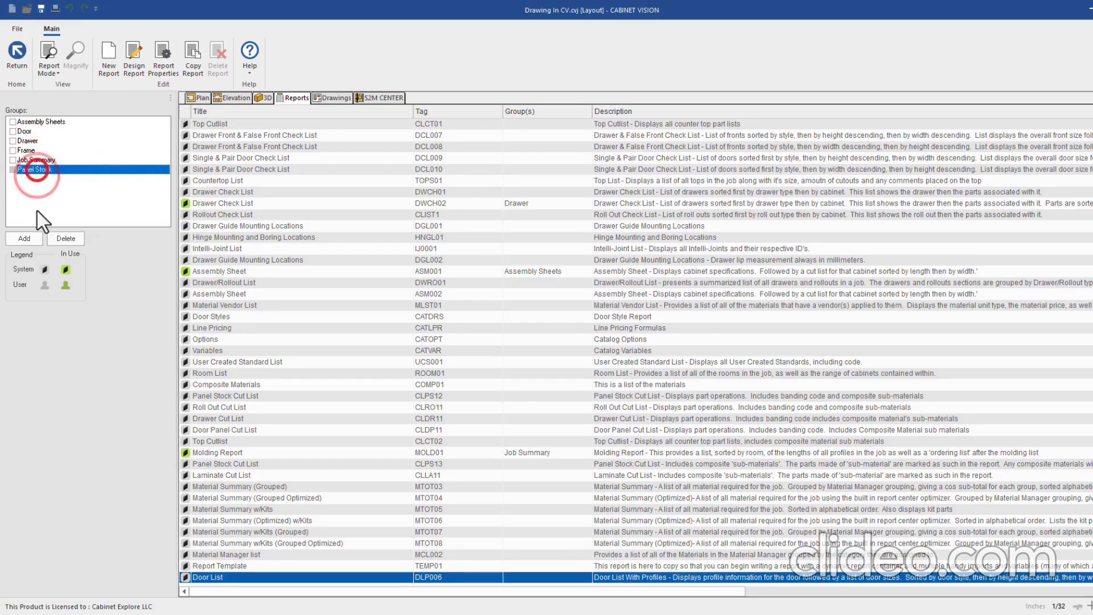
Add a new report group named _CUTLIST
left_click(29, 240)
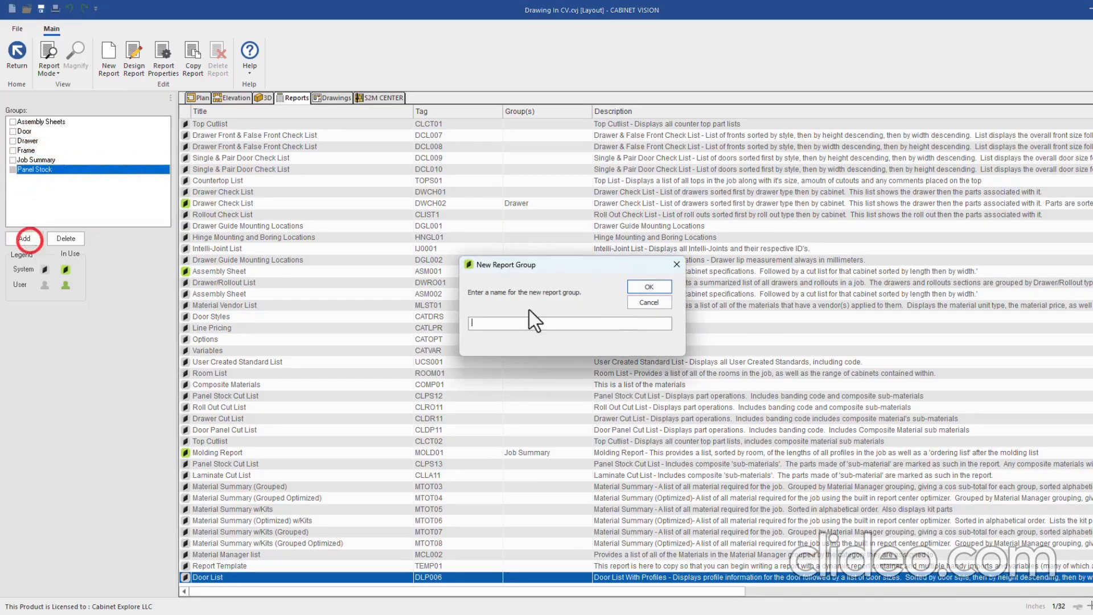
left_click(590, 324)
type("_CUTL_")
key("BackSpace")
key("BackSpace")
key("BackSpace")
key("BackSpace")
key("BackSpace")
key("BackSpace")
key("BackSpace")
key("BackSpace")
key("BackSpace")
left_click(648, 288)
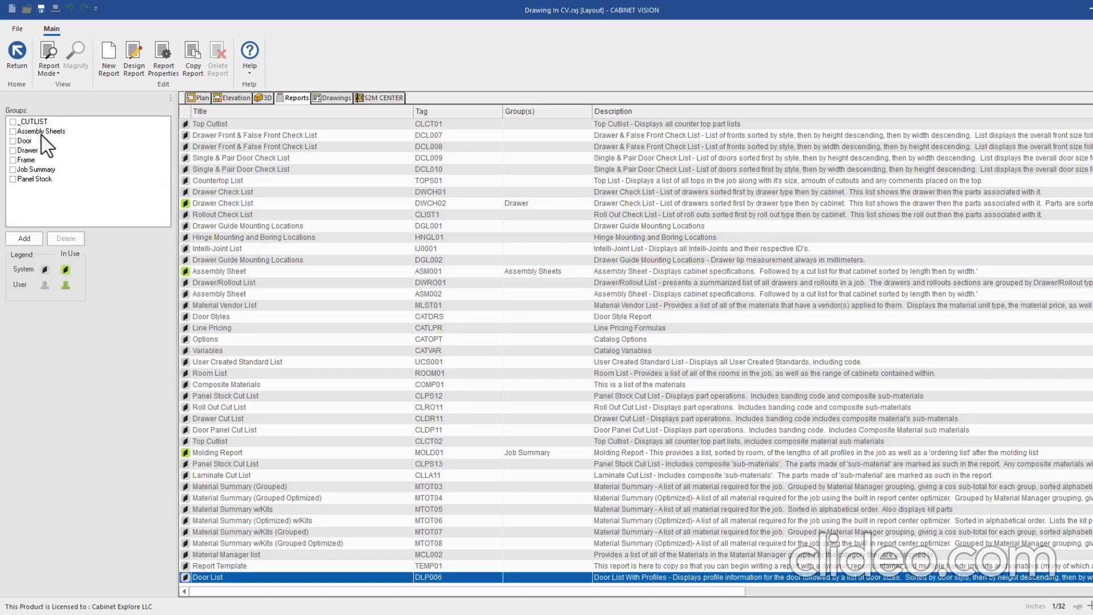
left_click(34, 180)
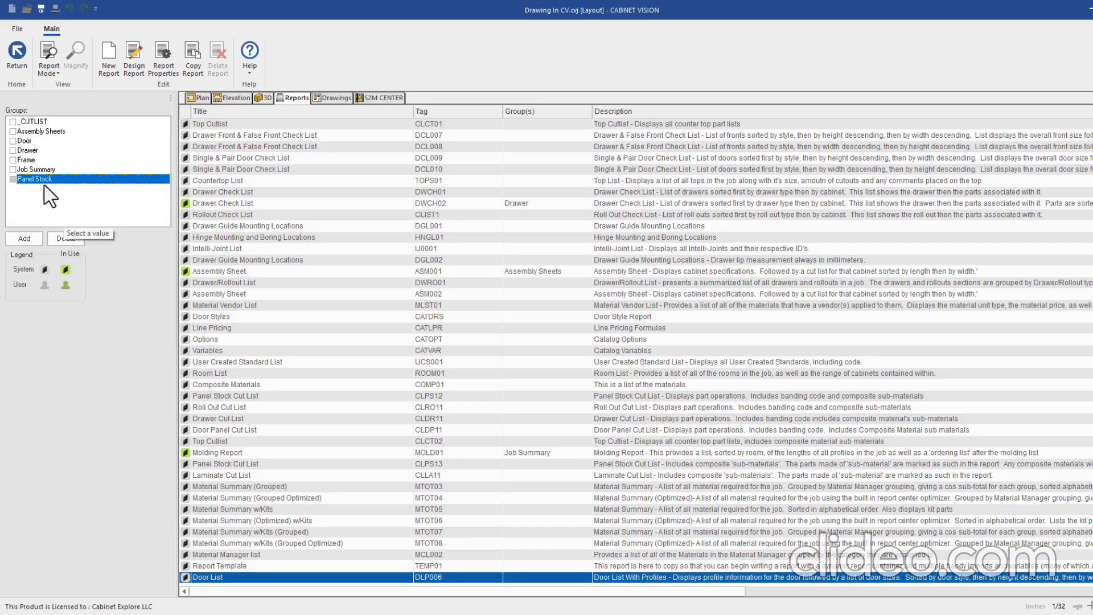
Delete the Panel Stock, Job Summary and Frame report groups
left_click(65, 238)
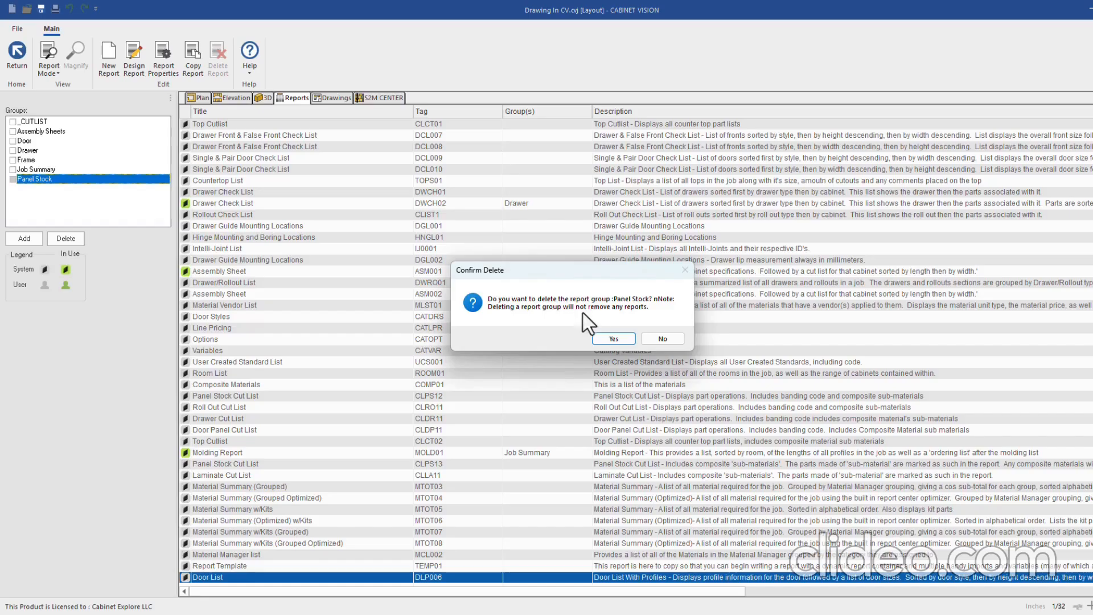
left_click(608, 338)
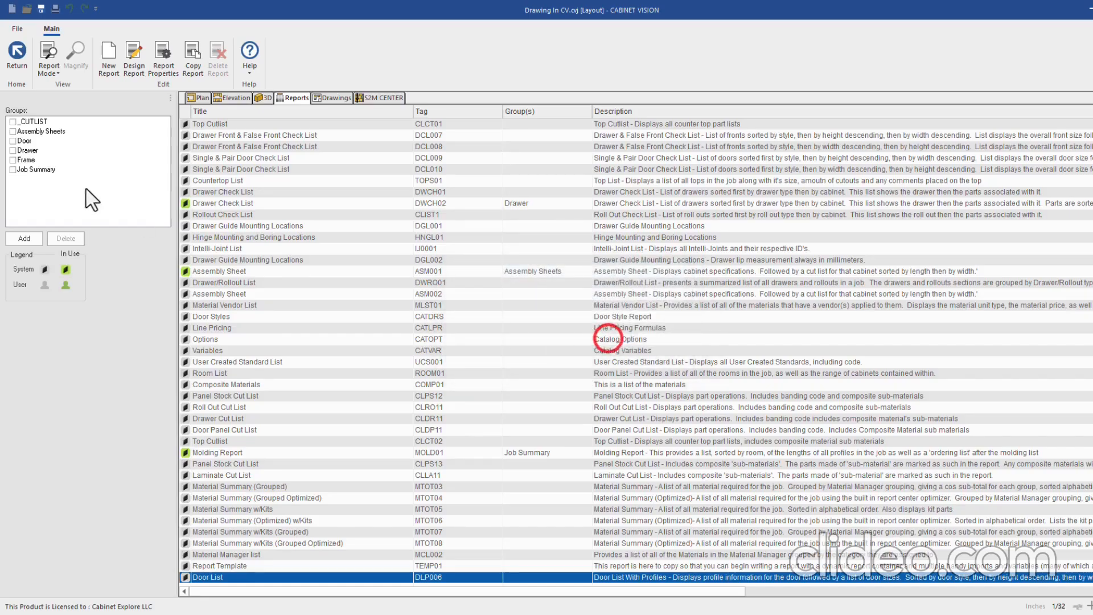
left_click(42, 169)
left_click(65, 238)
left_click(562, 335)
left_click(26, 160)
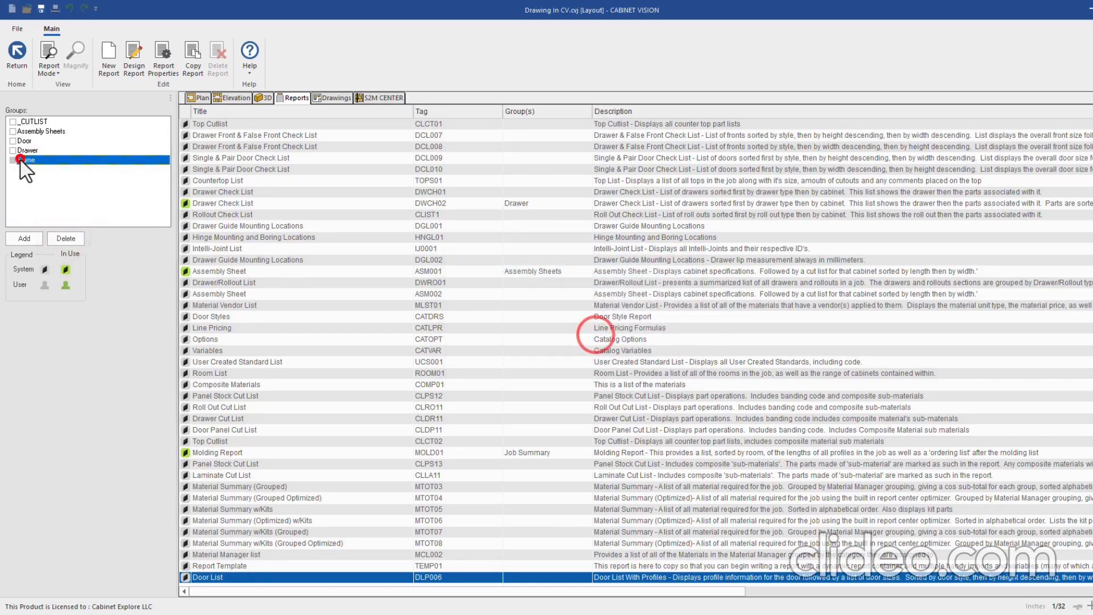
left_click(73, 238)
left_click(607, 336)
Delete the Drawer, Door and Assembly Sheets groups, leaving _CUTLIST selected
left_click(25, 151)
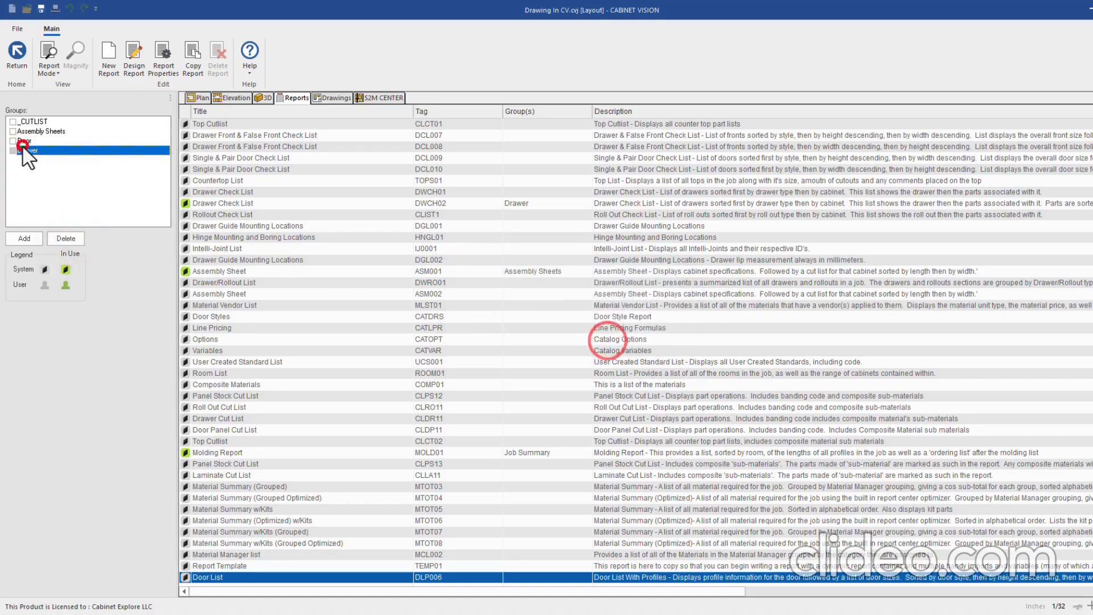
left_click(67, 238)
left_click(601, 338)
left_click(25, 141)
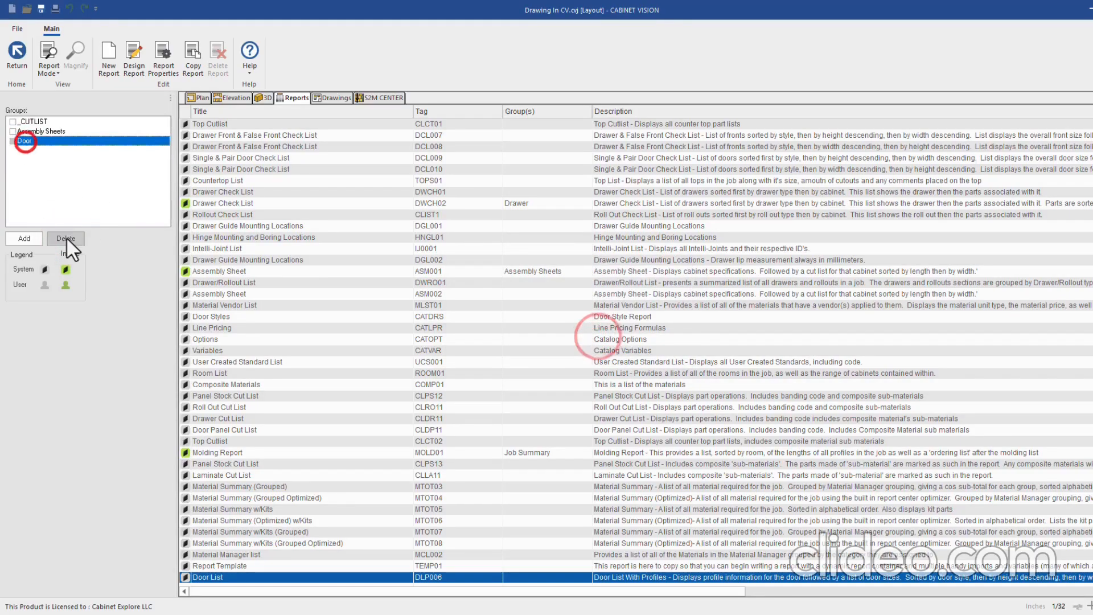
left_click(66, 238)
left_click(598, 338)
left_click(35, 130)
left_click(66, 238)
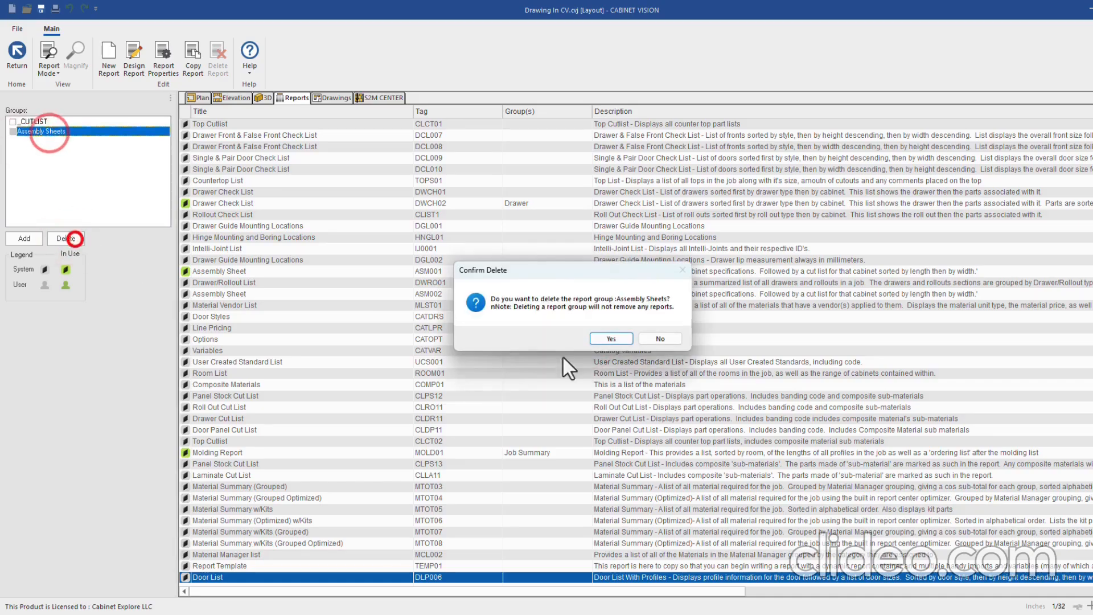
left_click(619, 338)
left_click(43, 126)
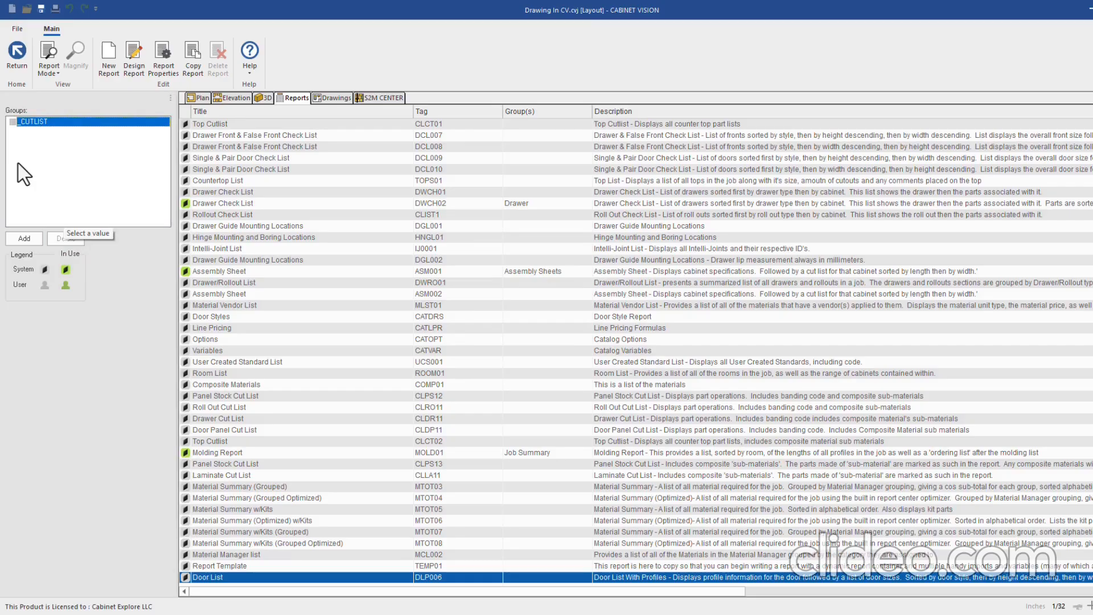
Create a second report group named ORDERING below _CUTLIST
left_click(28, 238)
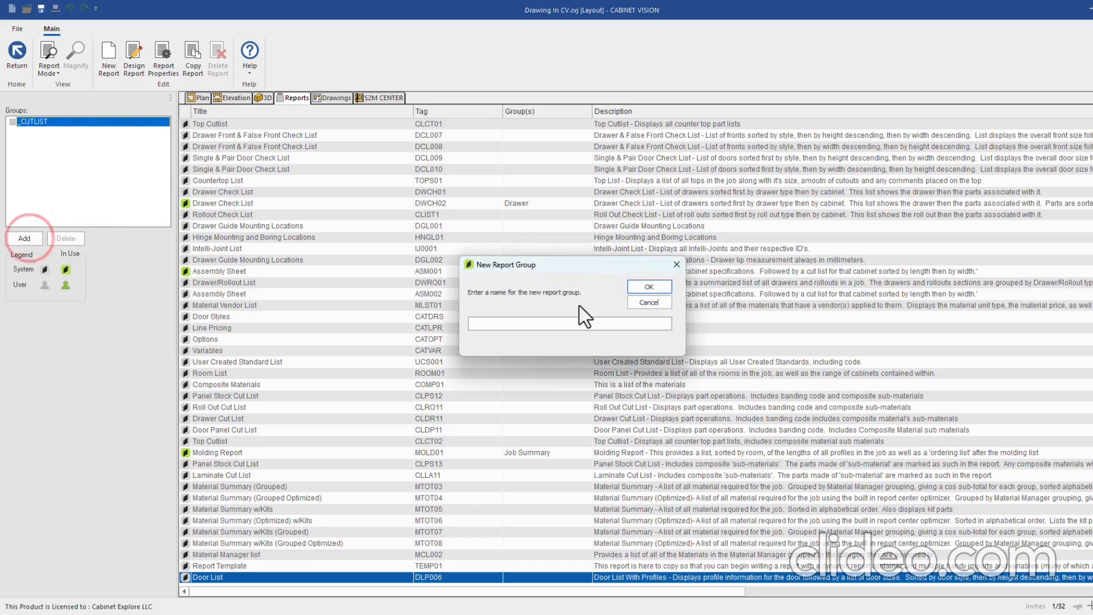
type("ORDERING")
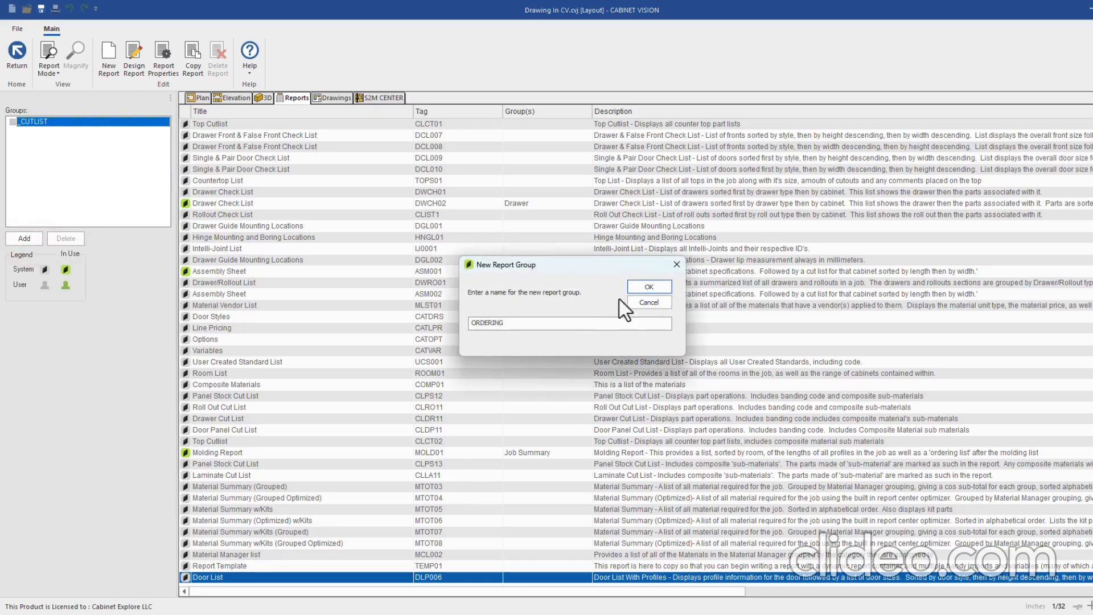
left_click(649, 287)
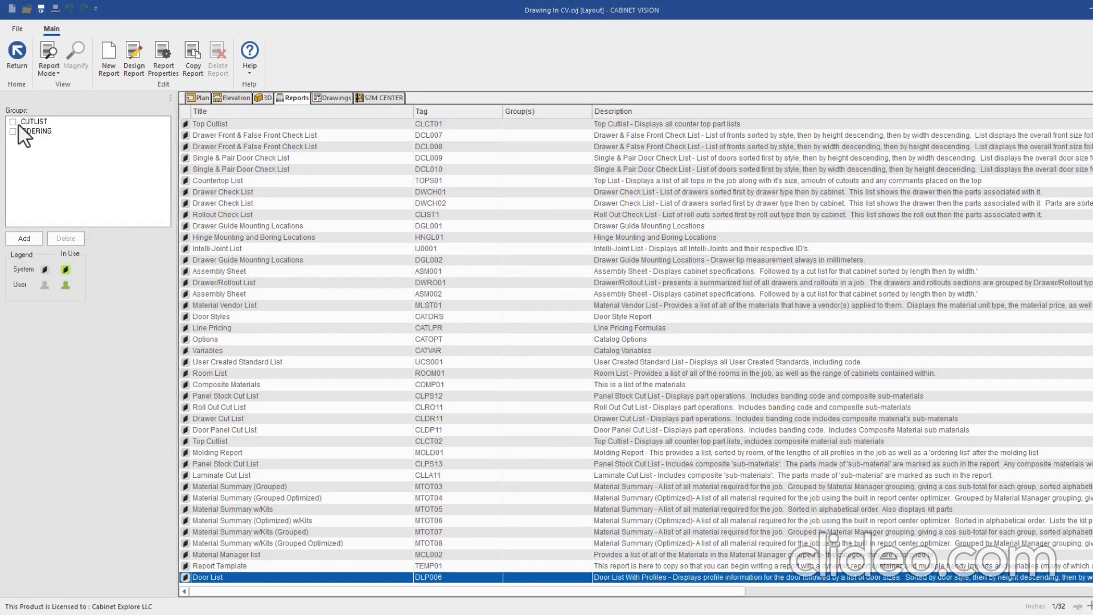
left_click(16, 52)
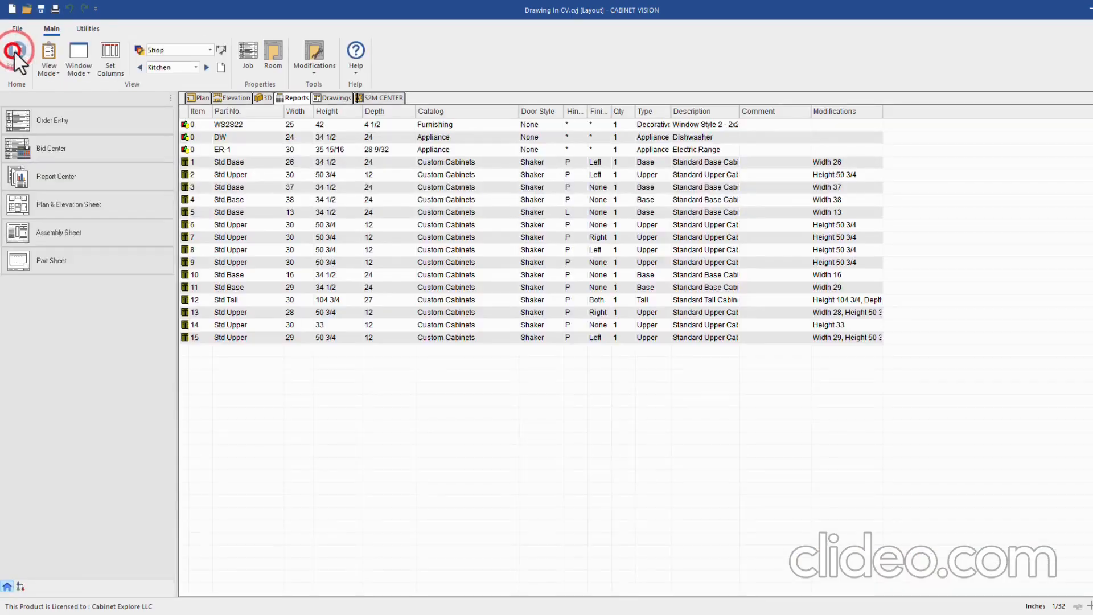
left_click(78, 178)
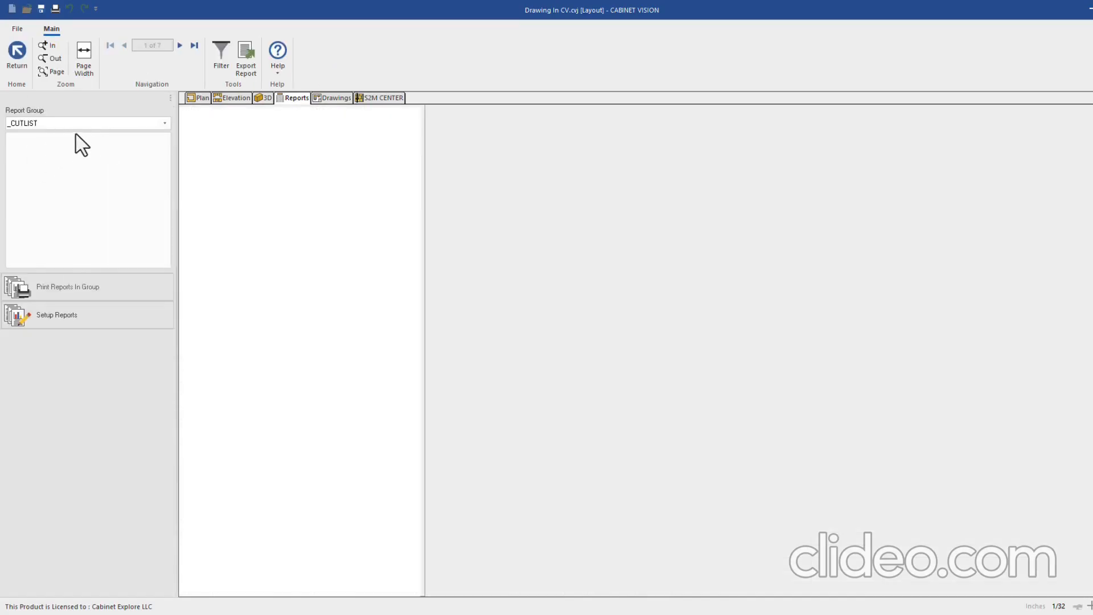
left_click(80, 123)
left_click(54, 147)
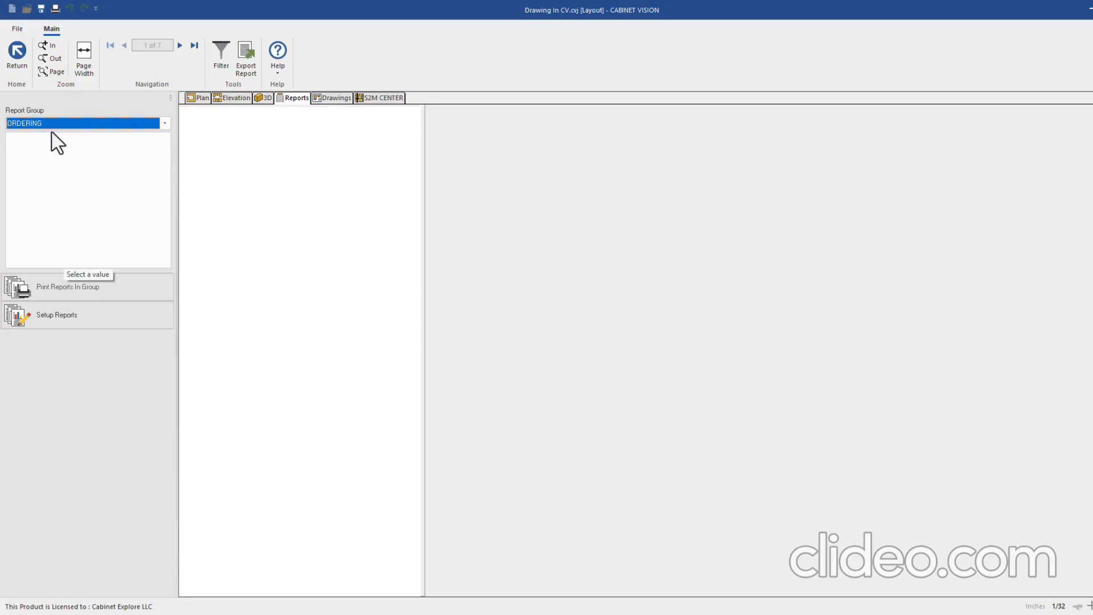
left_click(52, 126)
left_click(40, 136)
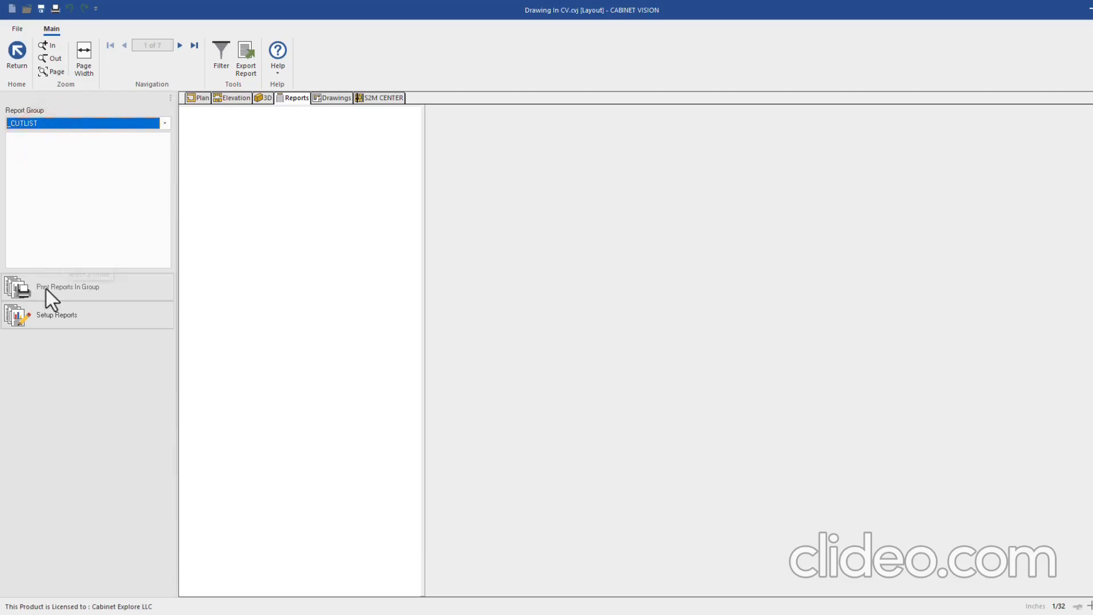
left_click(57, 316)
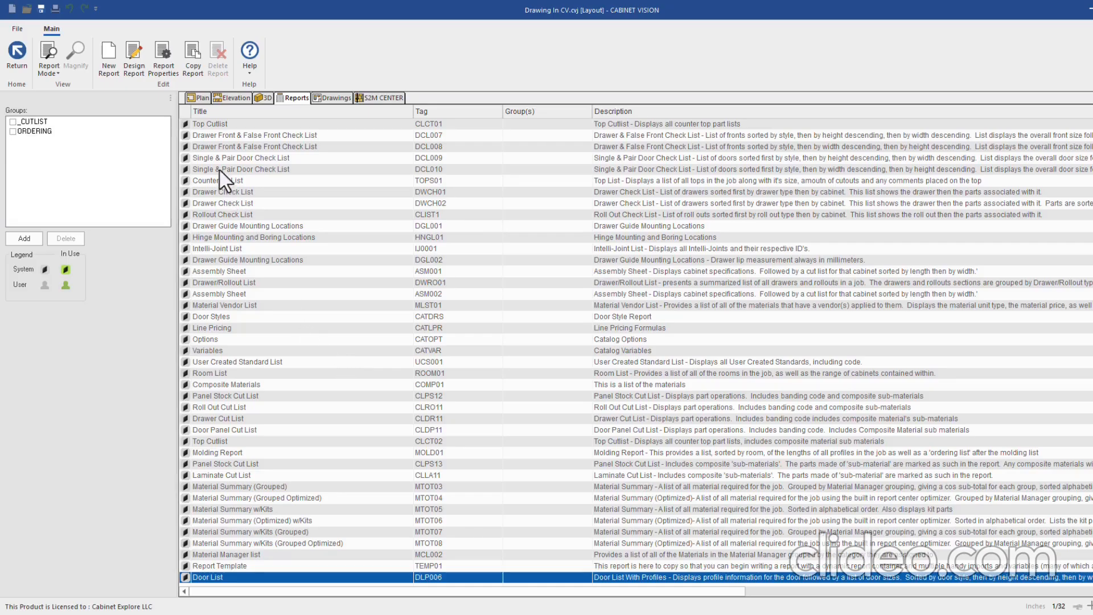
Sort the report list by Title in ascending order
left_click(215, 113)
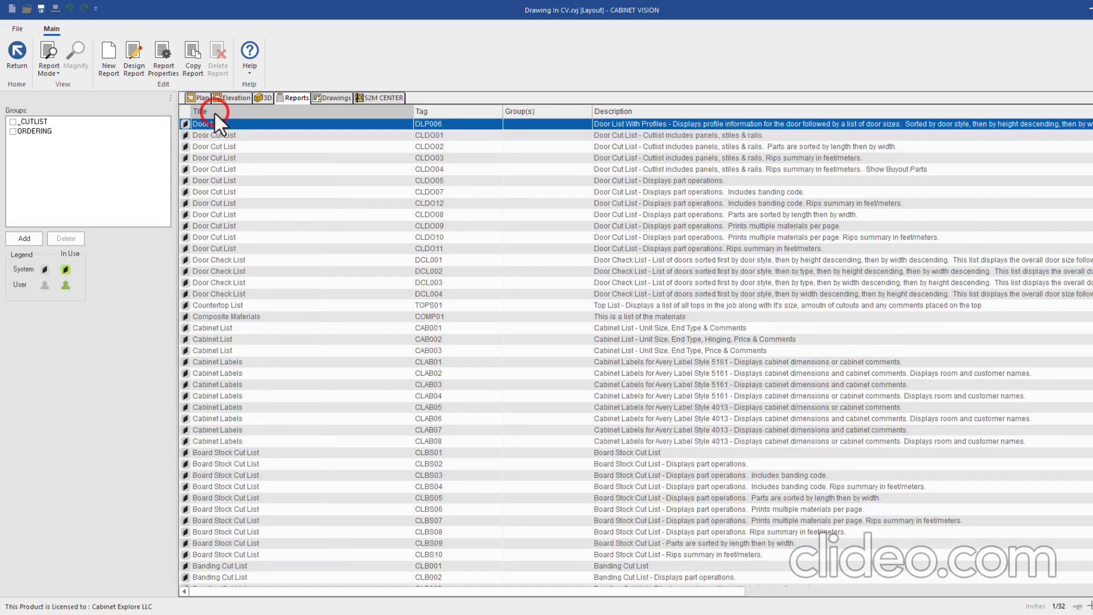
left_click(220, 108)
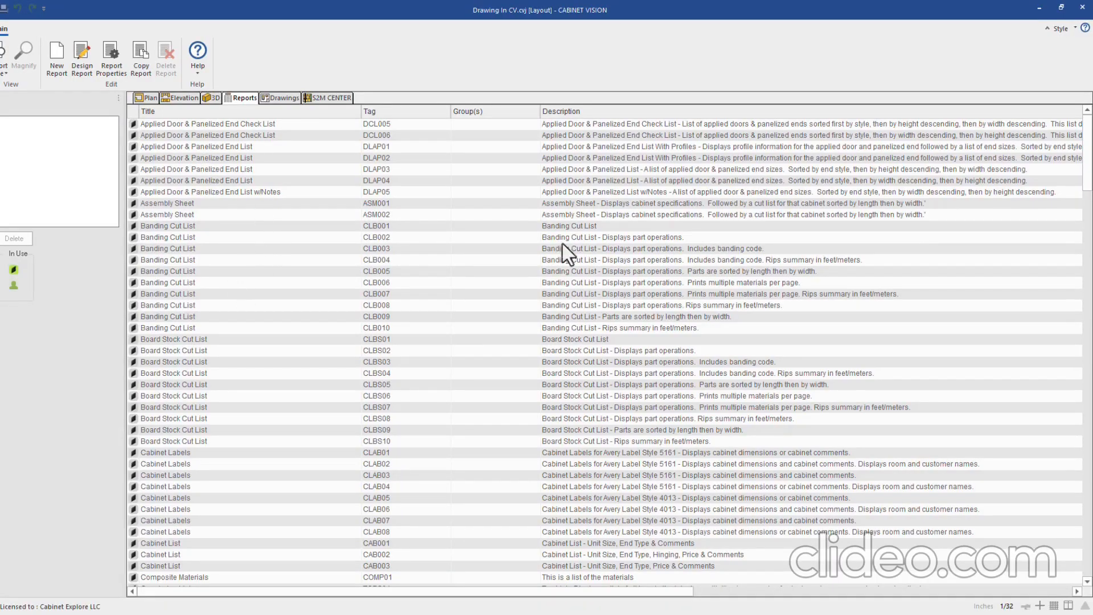
mouse_move(1087, 154)
left_mouse_down()
mouse_move(1090, 530)
mouse_move(1073, 157)
left_mouse_up()
Preview the Applied Door & Panelized End List (DLAP04) report in View Mode
left_click(166, 181)
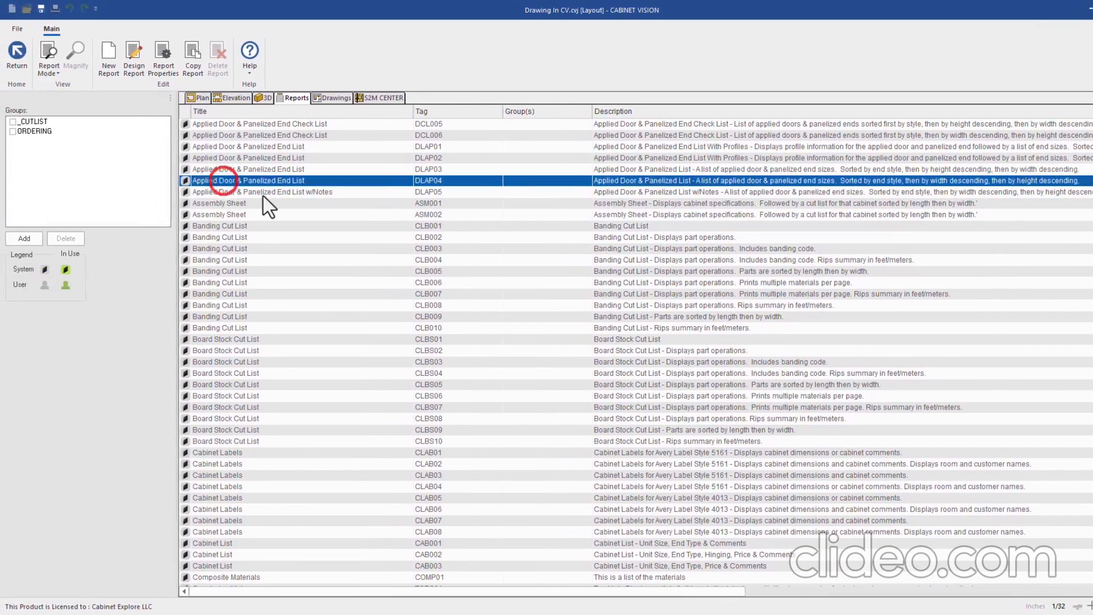
left_click(49, 57)
left_click(78, 97)
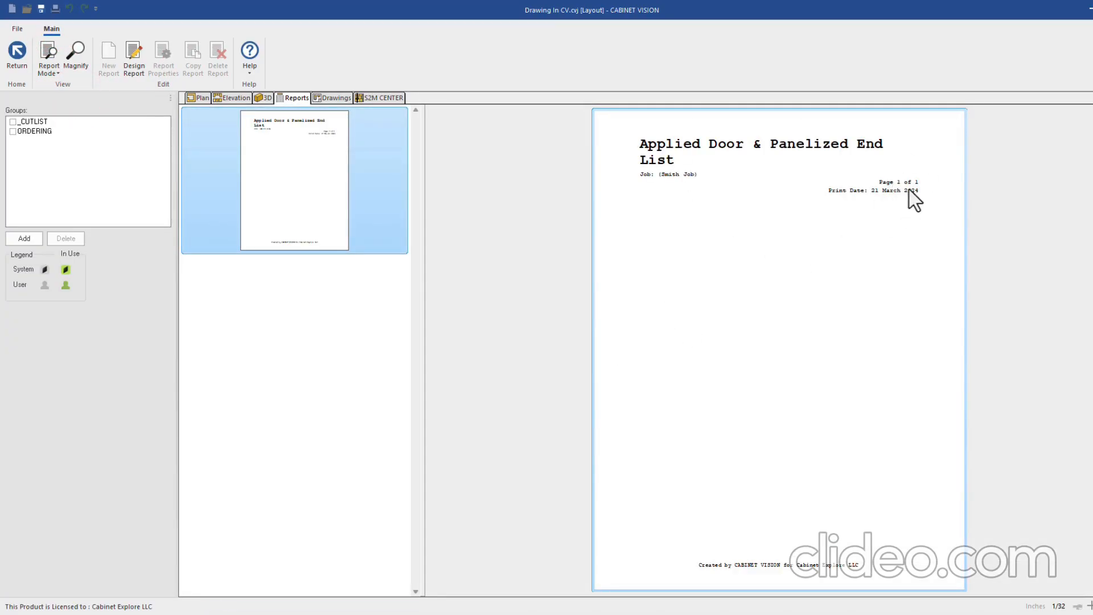
Back in Setup Mode, preview the Banding Cut List report
left_click(48, 68)
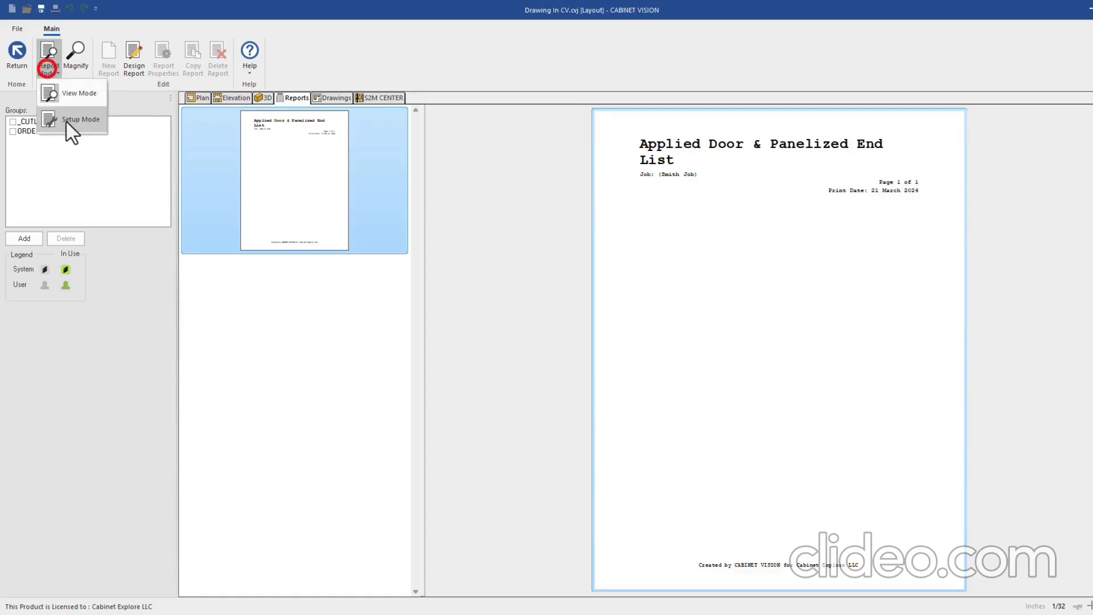
left_click(67, 122)
left_click(216, 168)
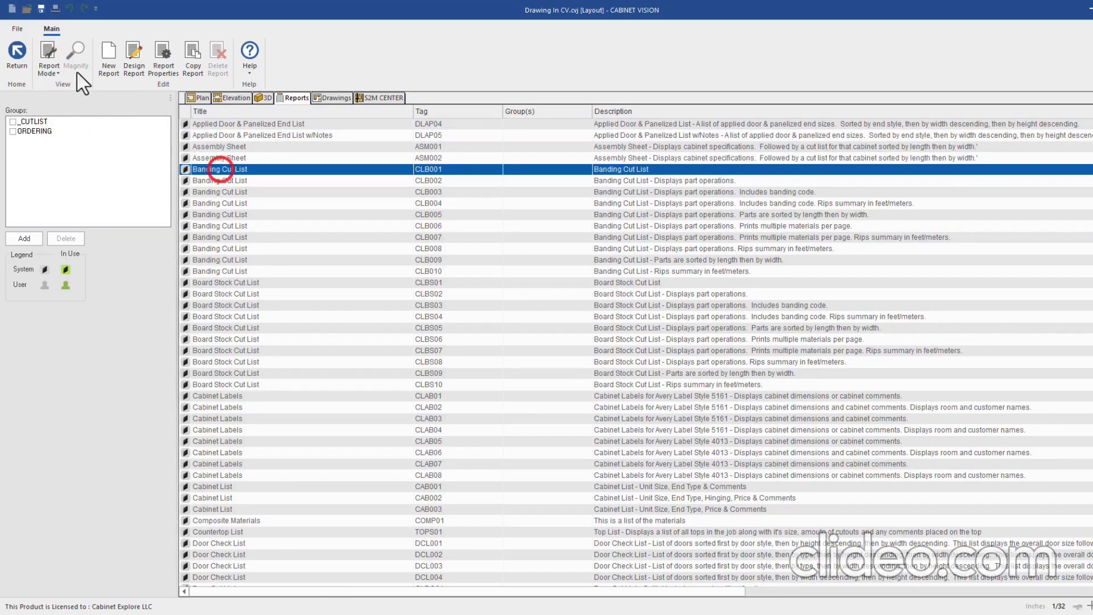
left_click(48, 67)
left_click(74, 94)
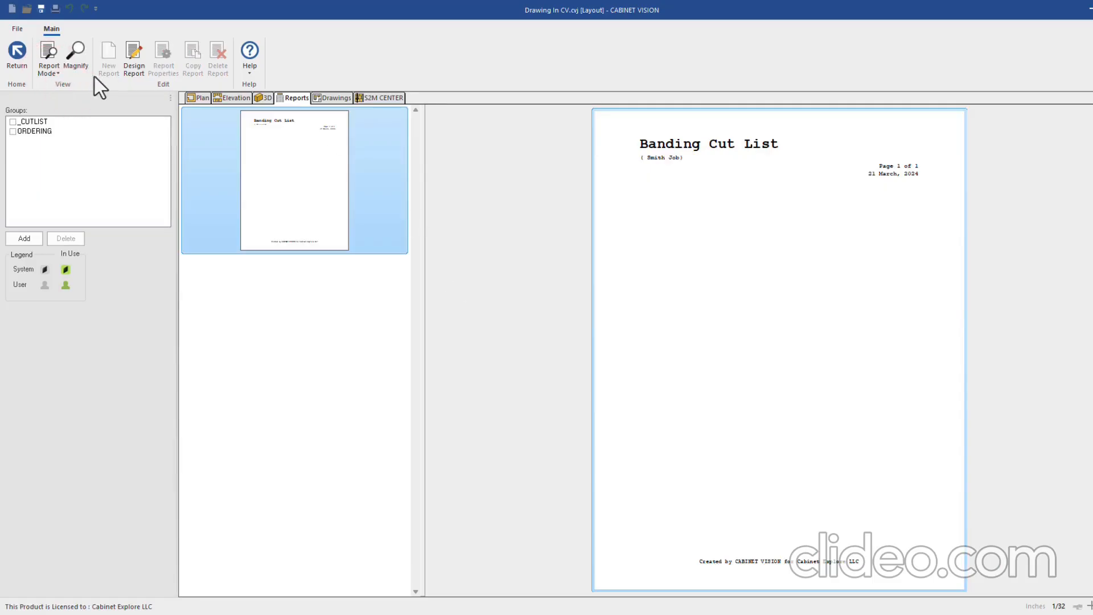
Preview both pages of the Board Stock Cut List listing 3/4 Solid Cherry door parts
left_click(56, 65)
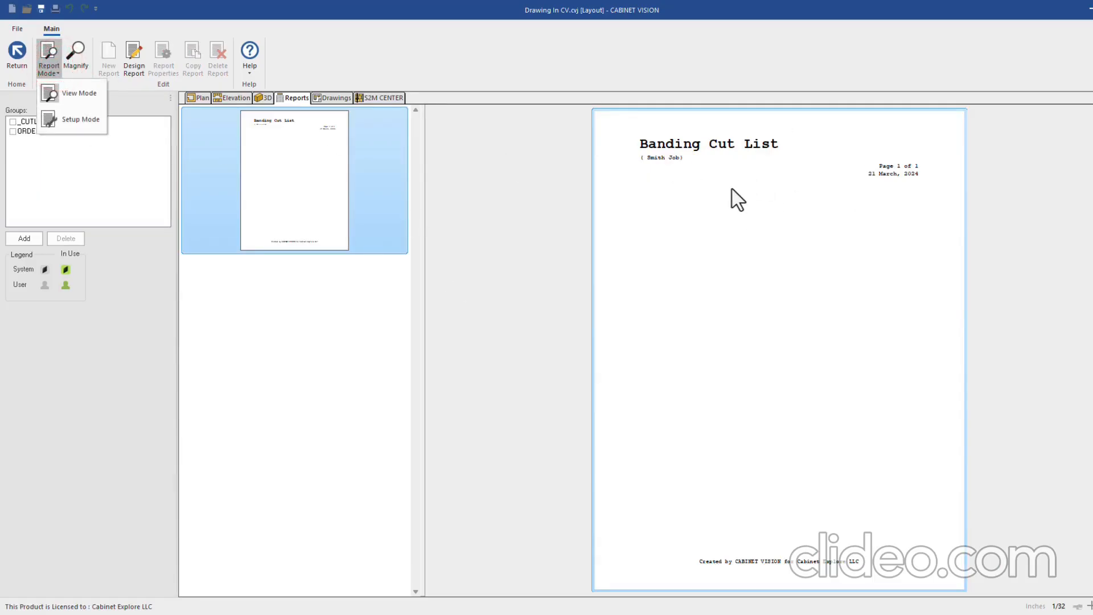
left_click(64, 121)
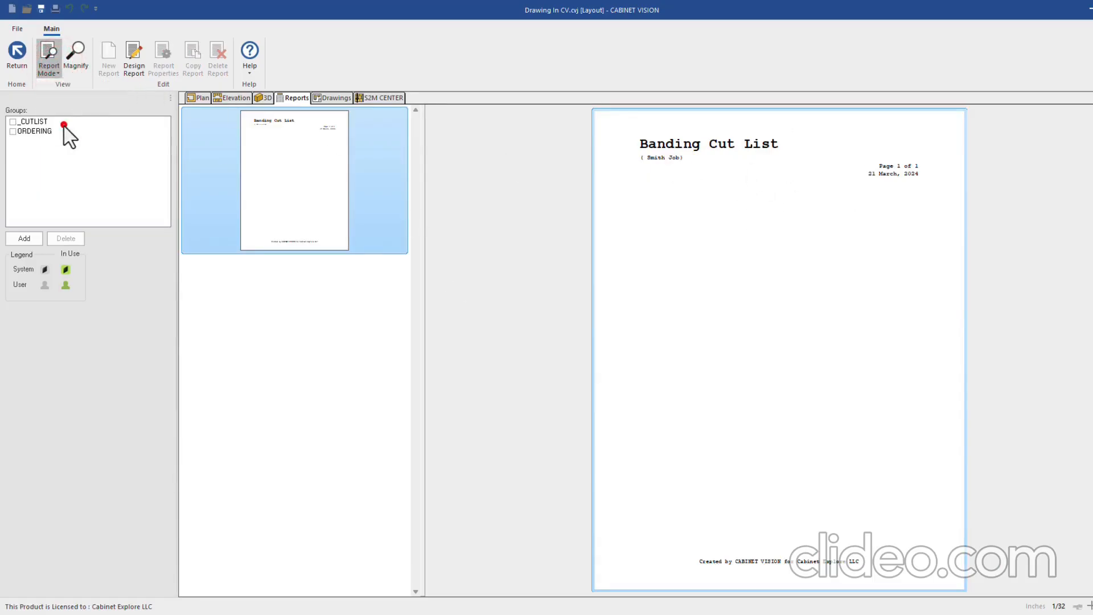
scroll(254, 313, "down", 1)
left_click(224, 305)
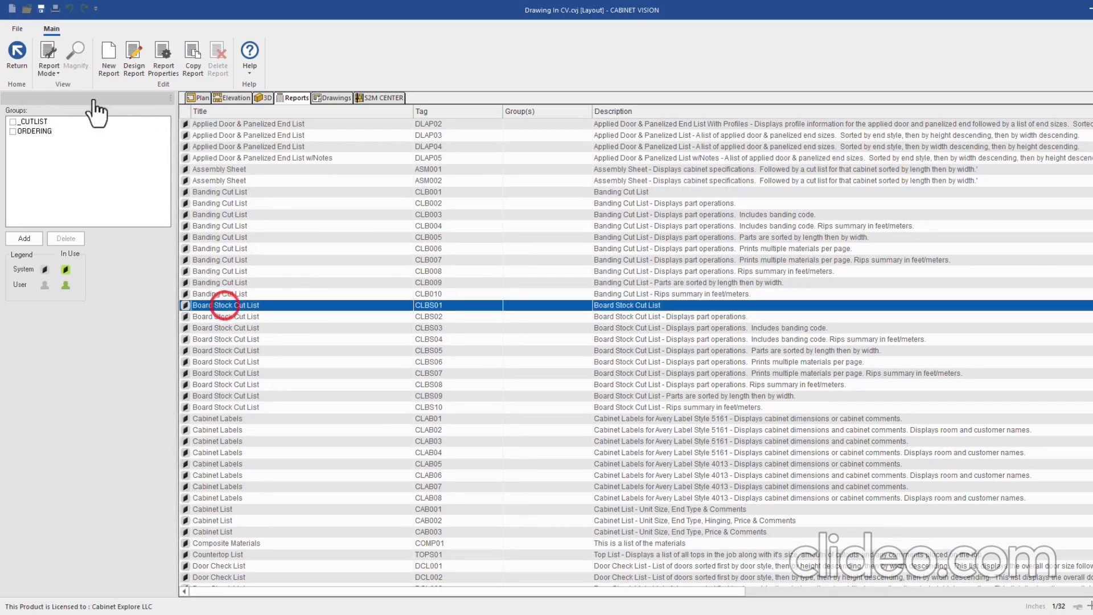
left_click(43, 61)
left_click(66, 92)
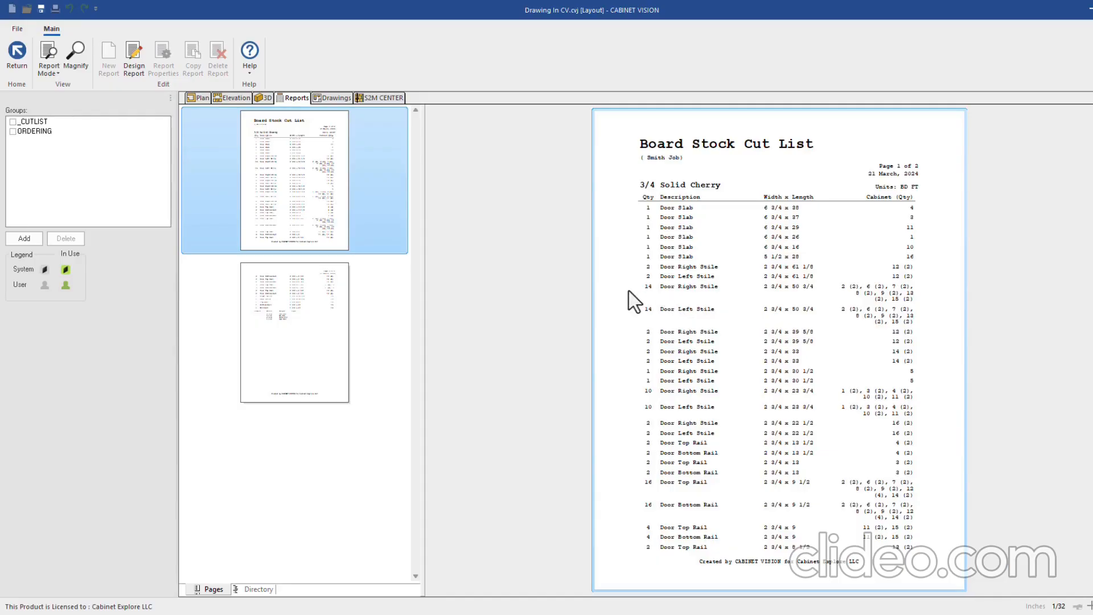
scroll(605, 200, "down", 2)
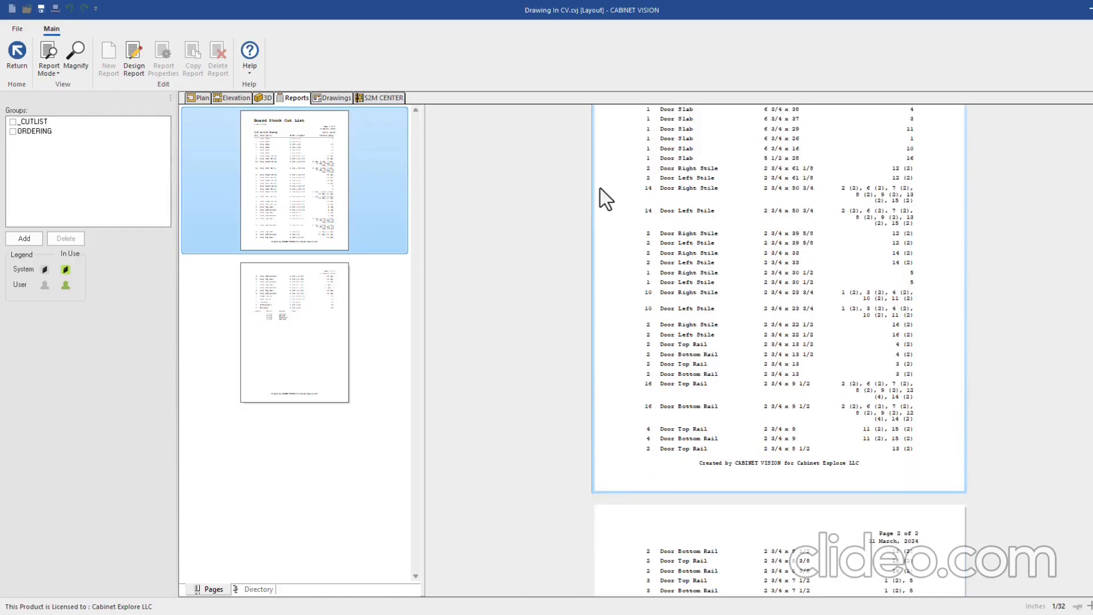
scroll(627, 217, "up", 2)
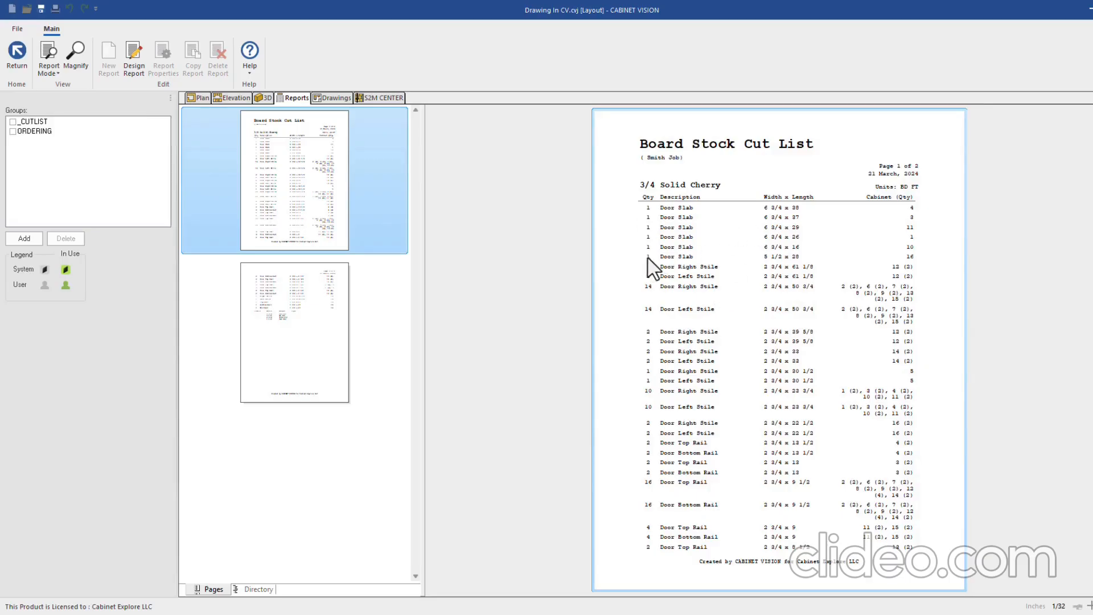
Tick _CUTLIST for Board Stock Cut List CLBS01 in Setup Mode, then return to the kitchen plan
left_click(49, 62)
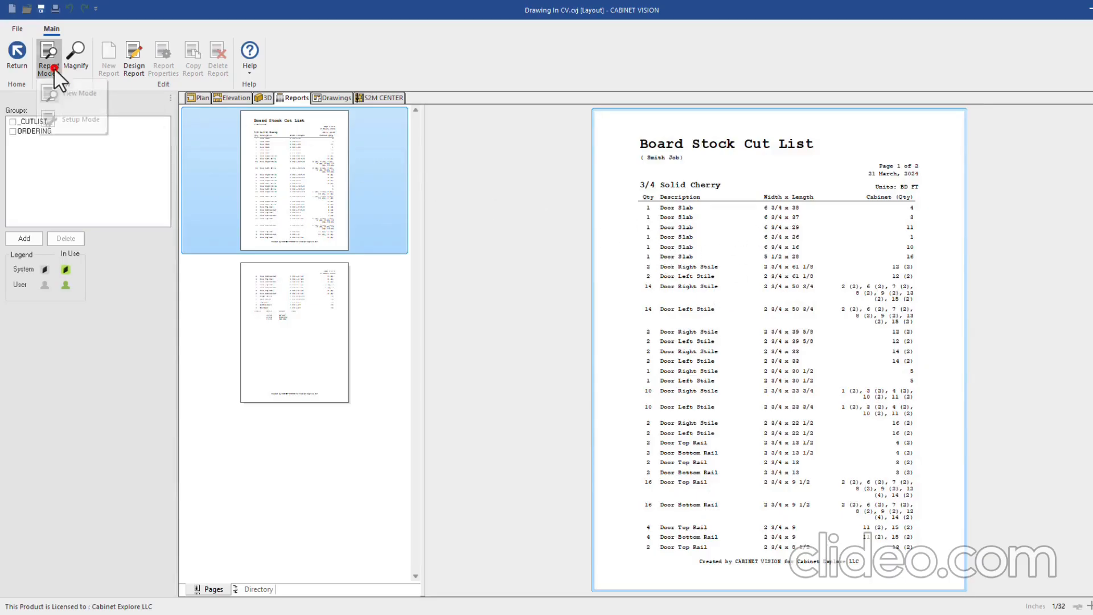
left_click(74, 119)
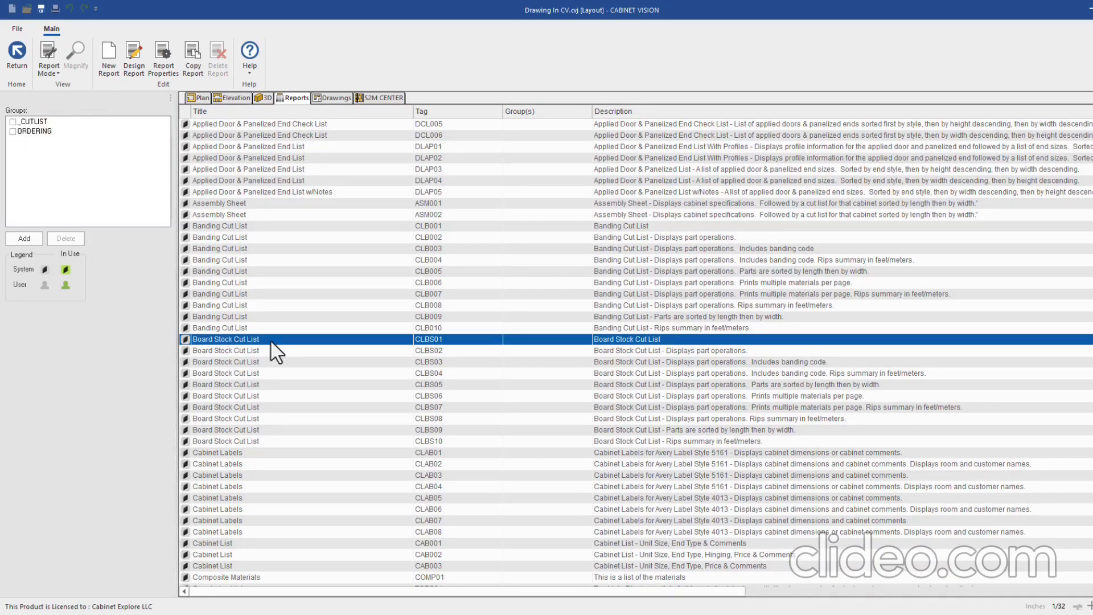
left_click(13, 122)
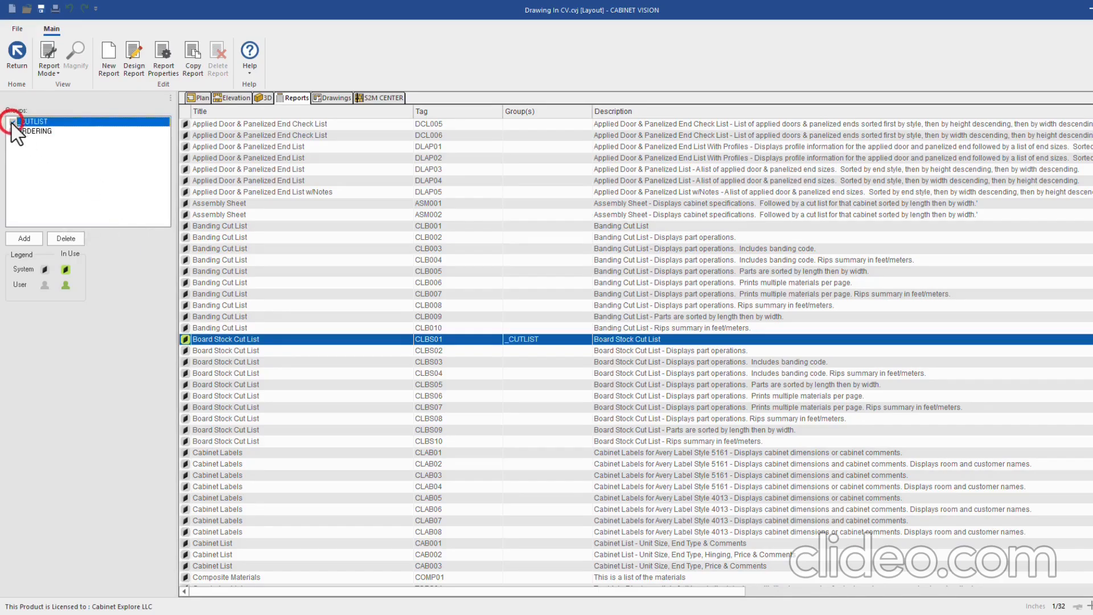
left_click(15, 57)
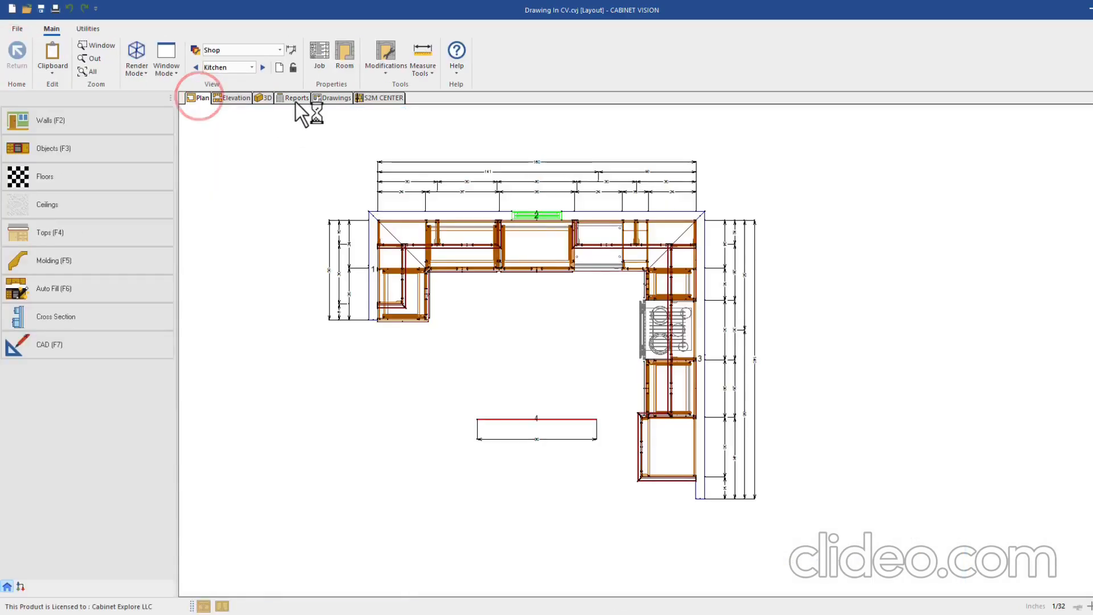
From the Reports tab's Report Center, display the two-page Board Stock Cut List under _CUTLIST
left_click(295, 99)
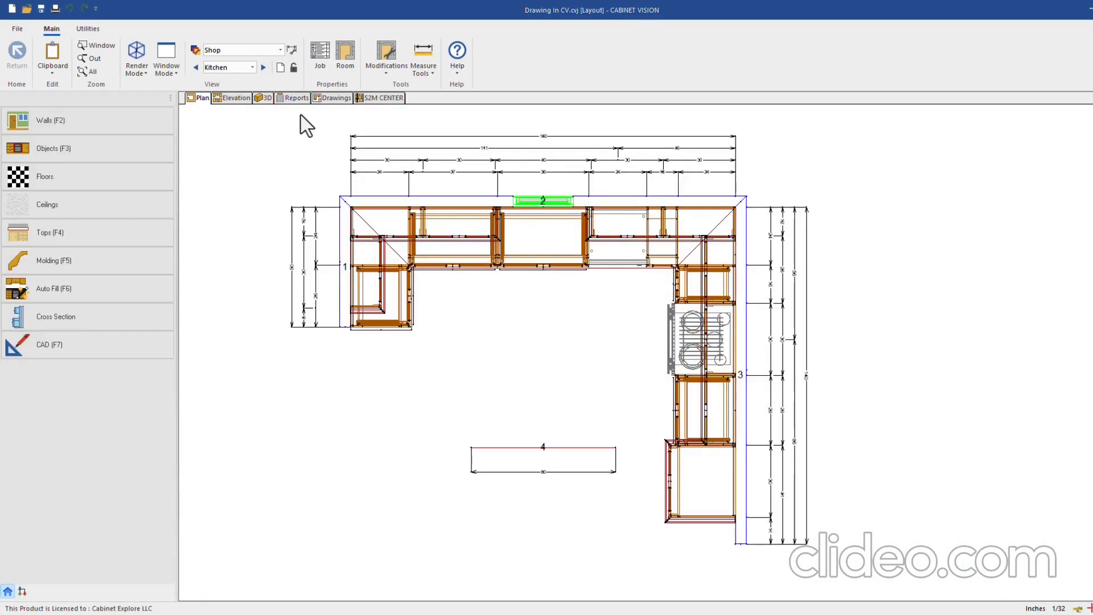
left_click(295, 99)
left_click(39, 178)
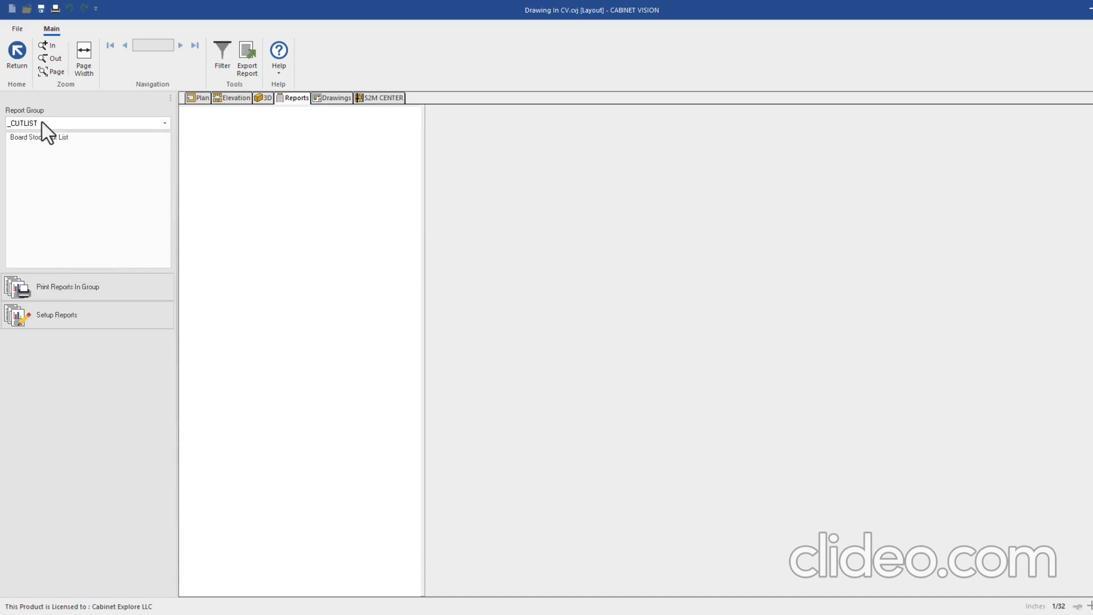
left_click(29, 137)
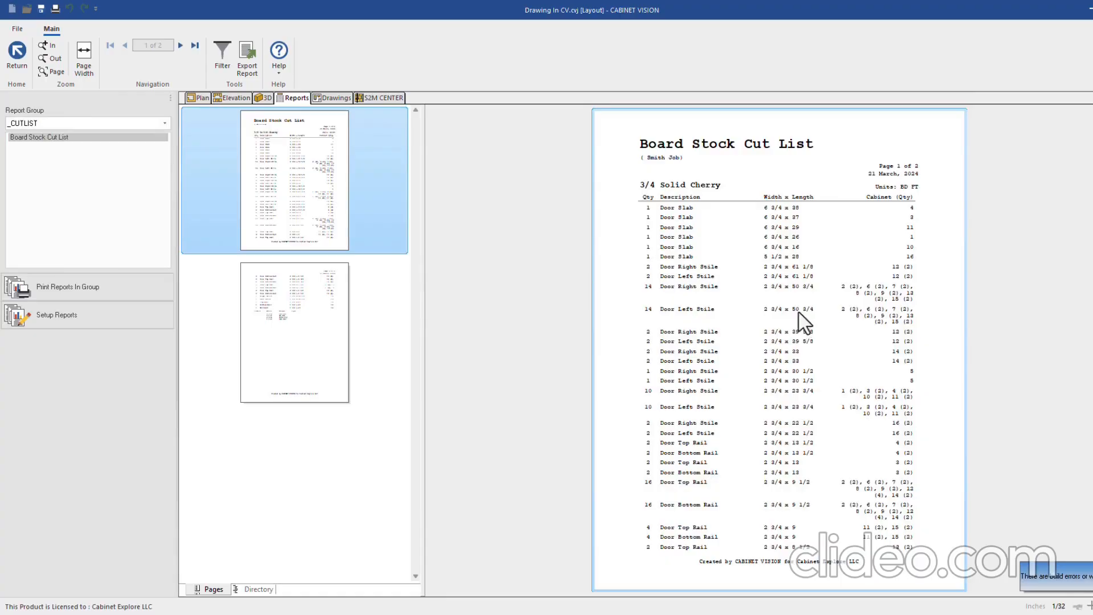
scroll(796, 313, "down", 4)
scroll(795, 317, "up", 4)
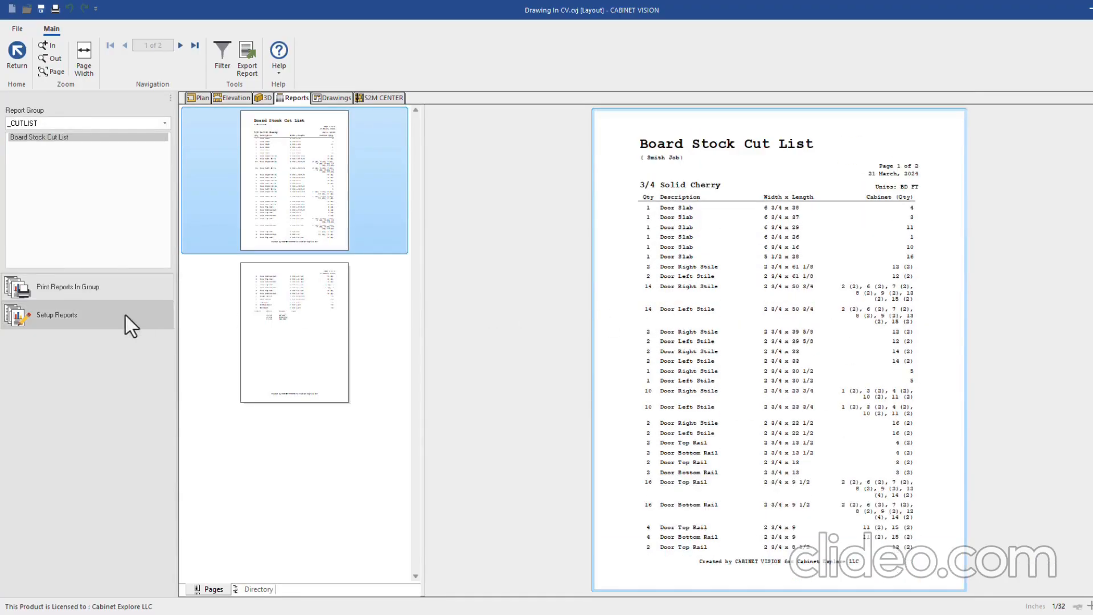
Browse the report setup list, selecting the Door Panel and Door Stile & Rail Cut Lists
left_click(47, 319)
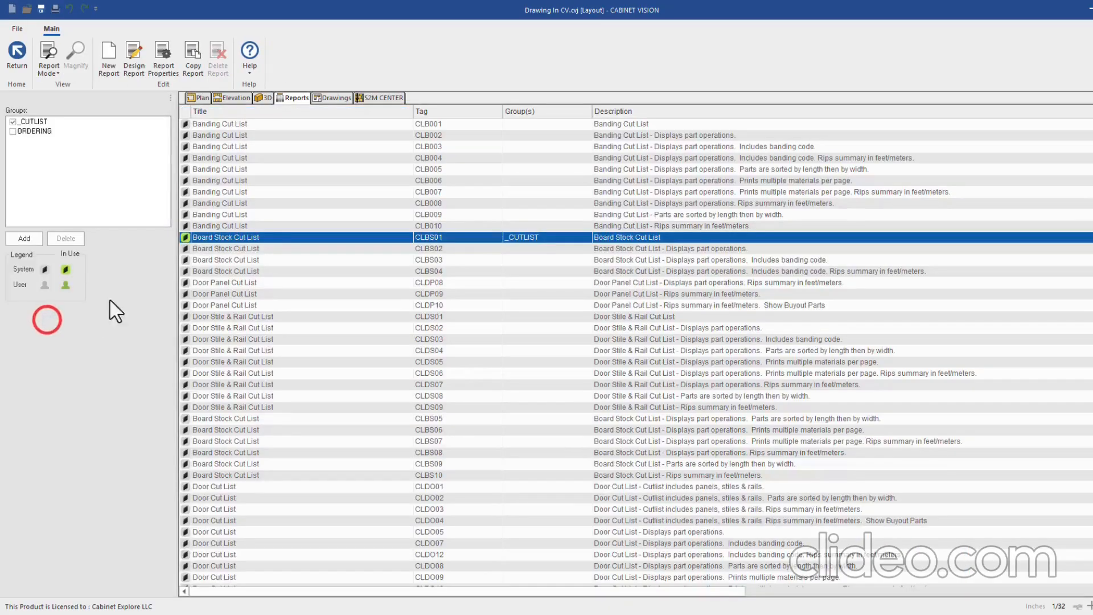
scroll(244, 255, "down", 1)
left_click(215, 249)
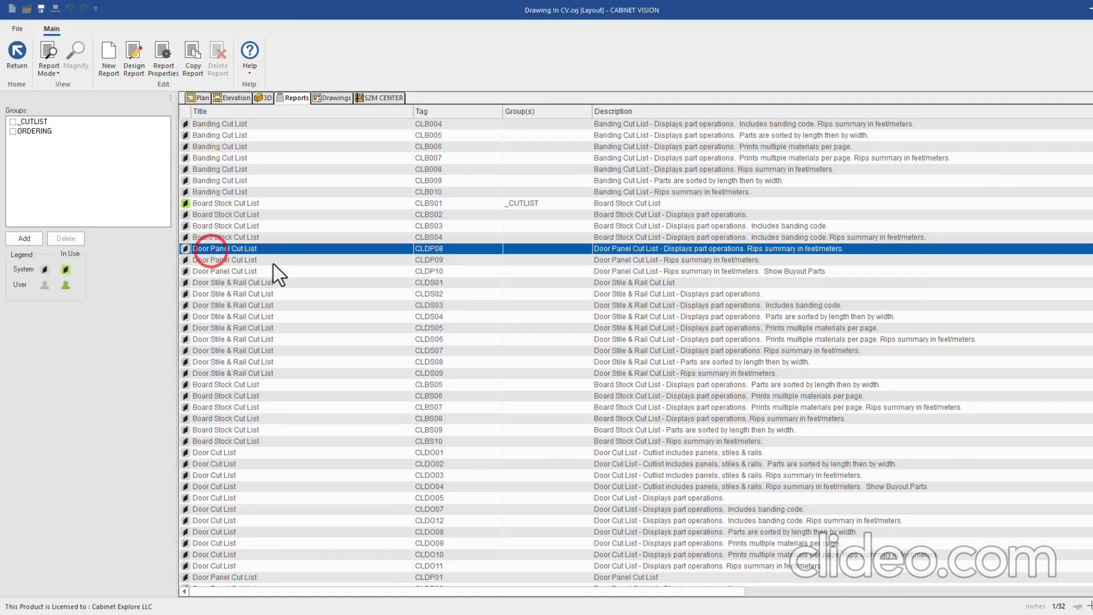
left_click(230, 284)
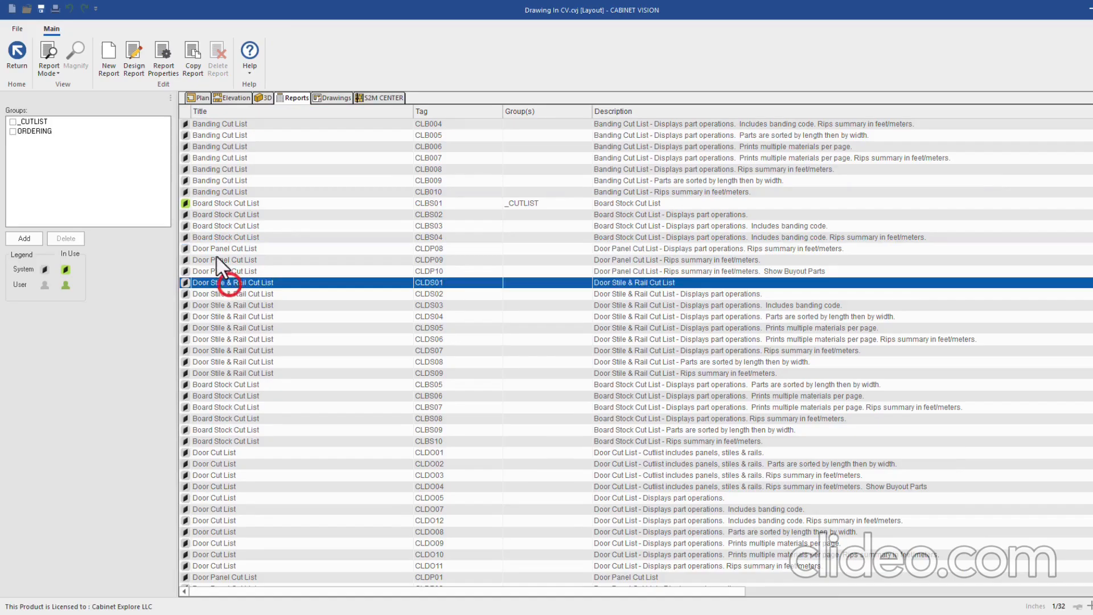
scroll(237, 293, "down", 1)
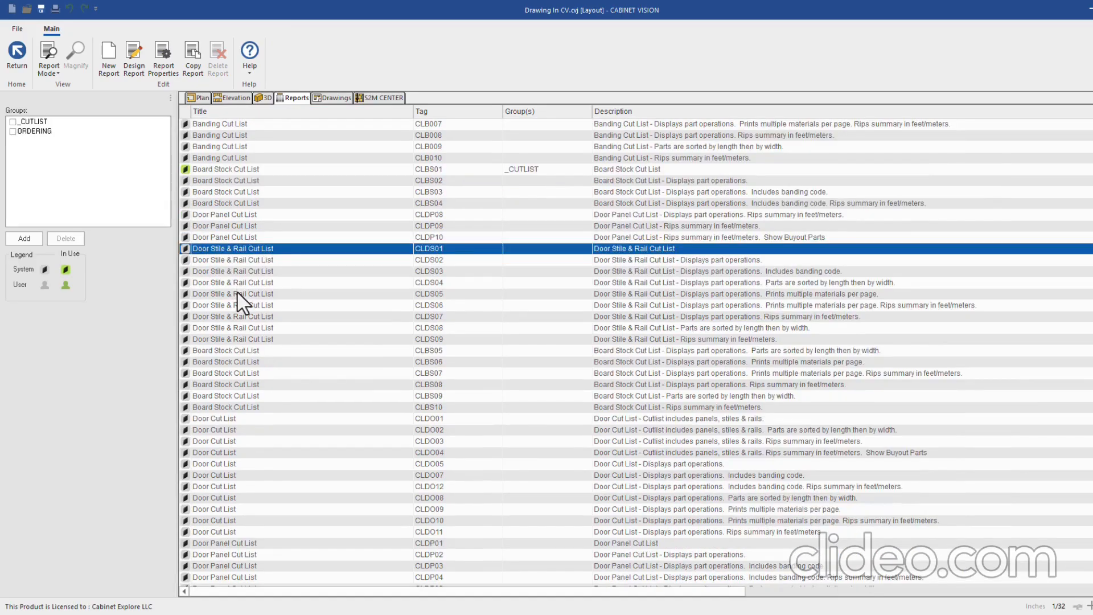
scroll(243, 323, "down", 2)
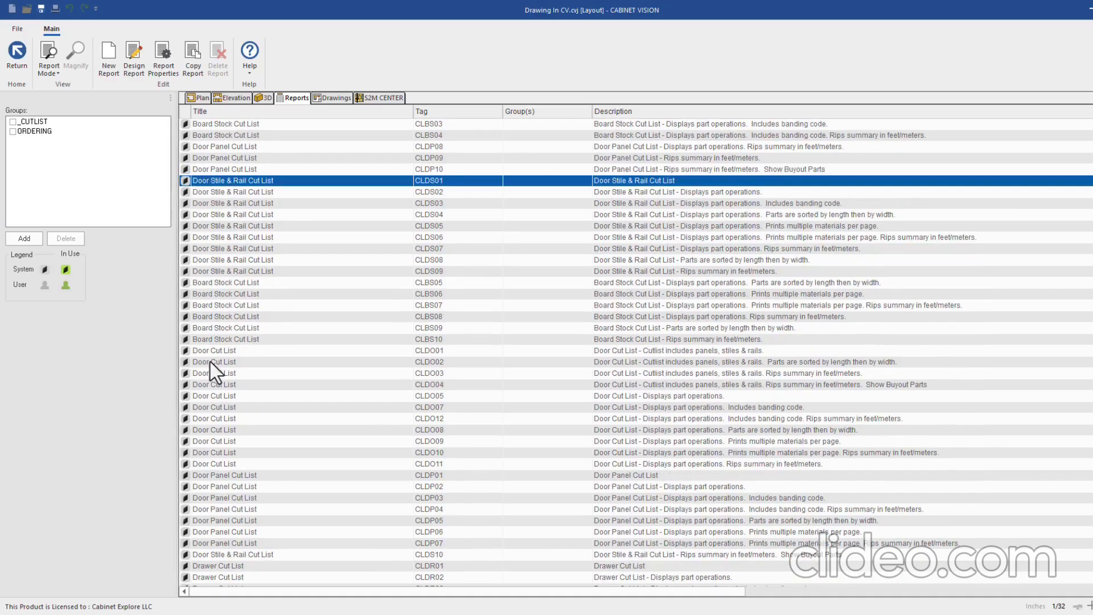
scroll(230, 377, "down", 1)
scroll(230, 377, "down", 1)
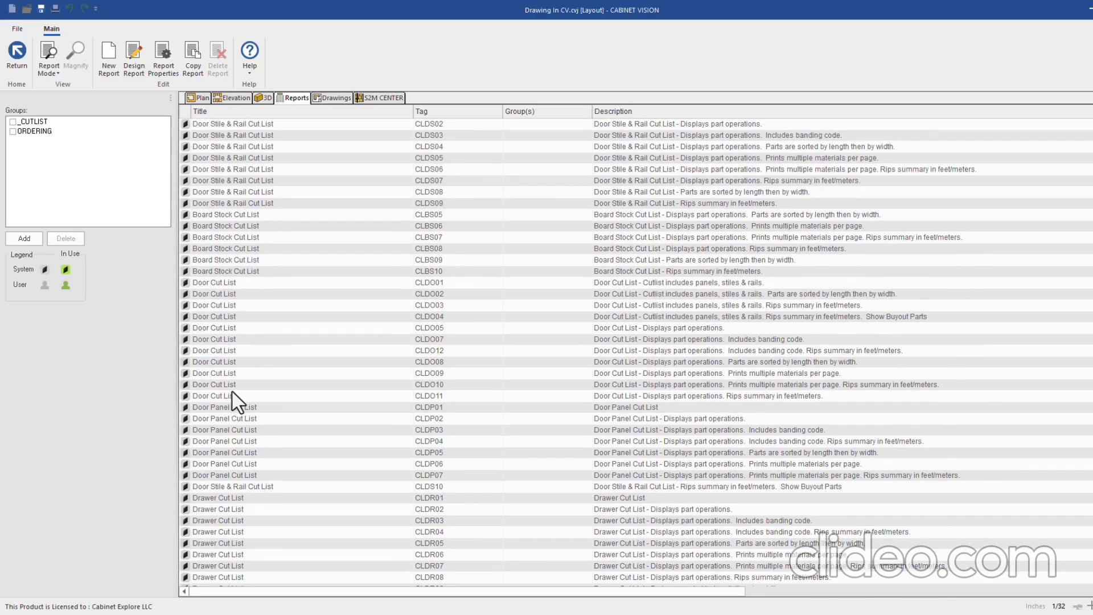
scroll(234, 393, "down", 4)
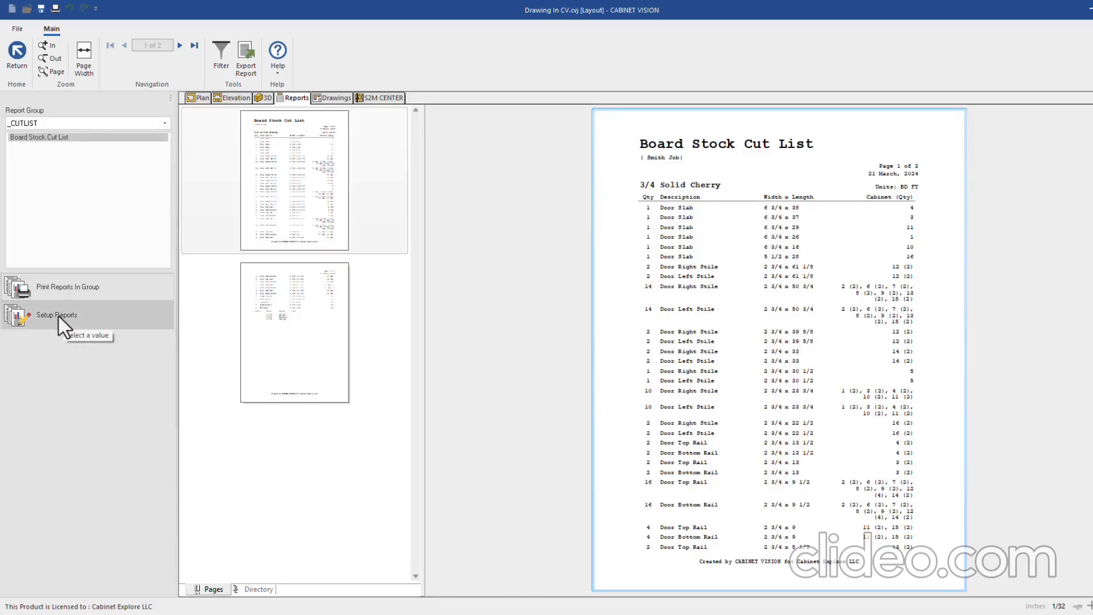
left_click(62, 314)
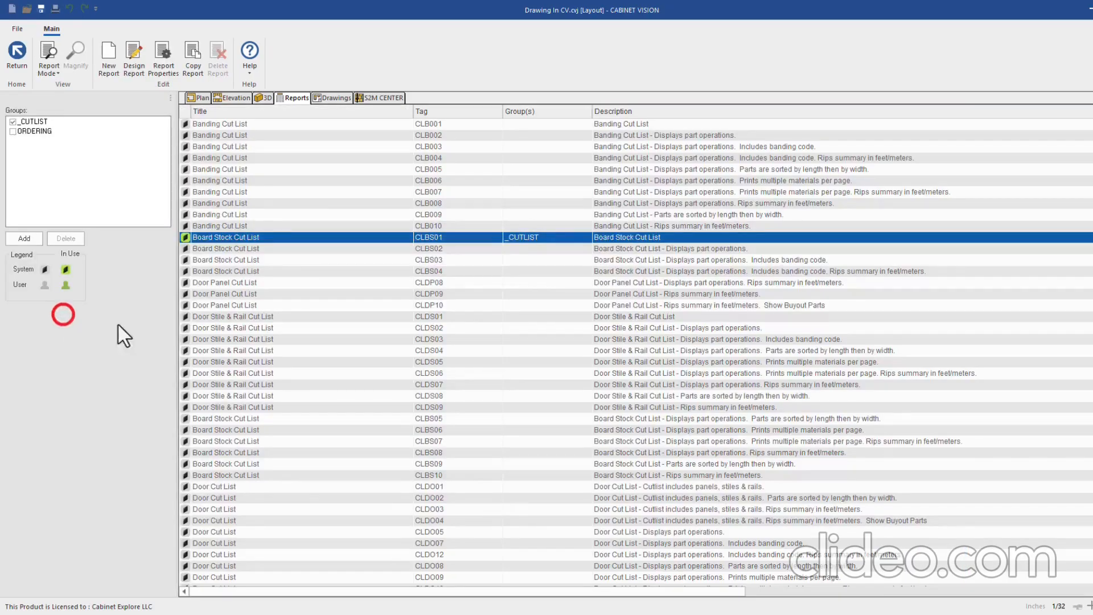
Sort the reports by Title and preview the Cabinet Labels CLAB01 report
left_click(249, 111)
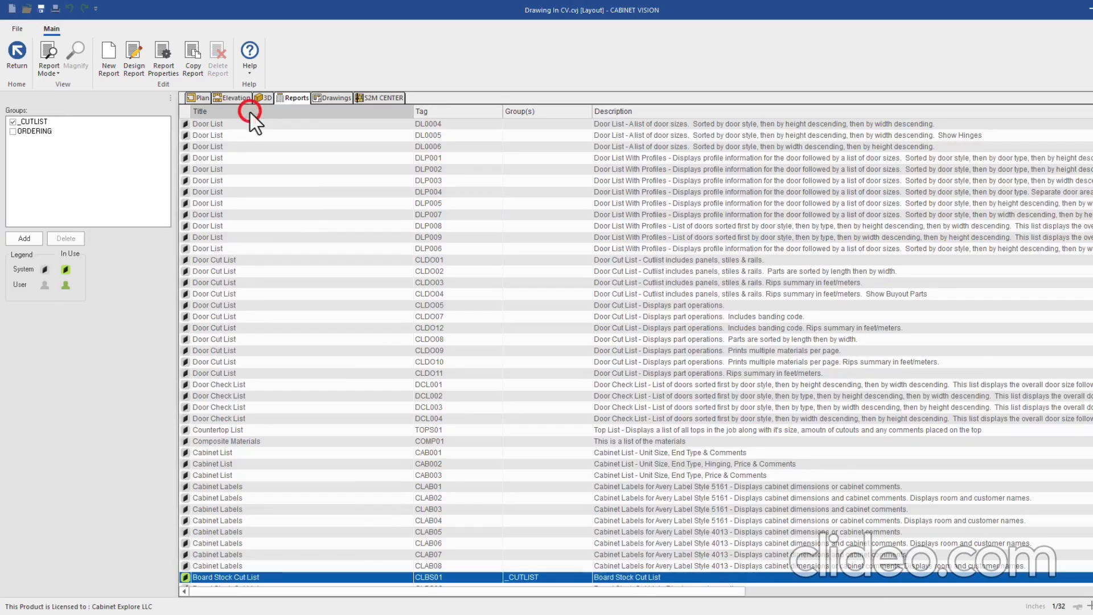
left_click(228, 112)
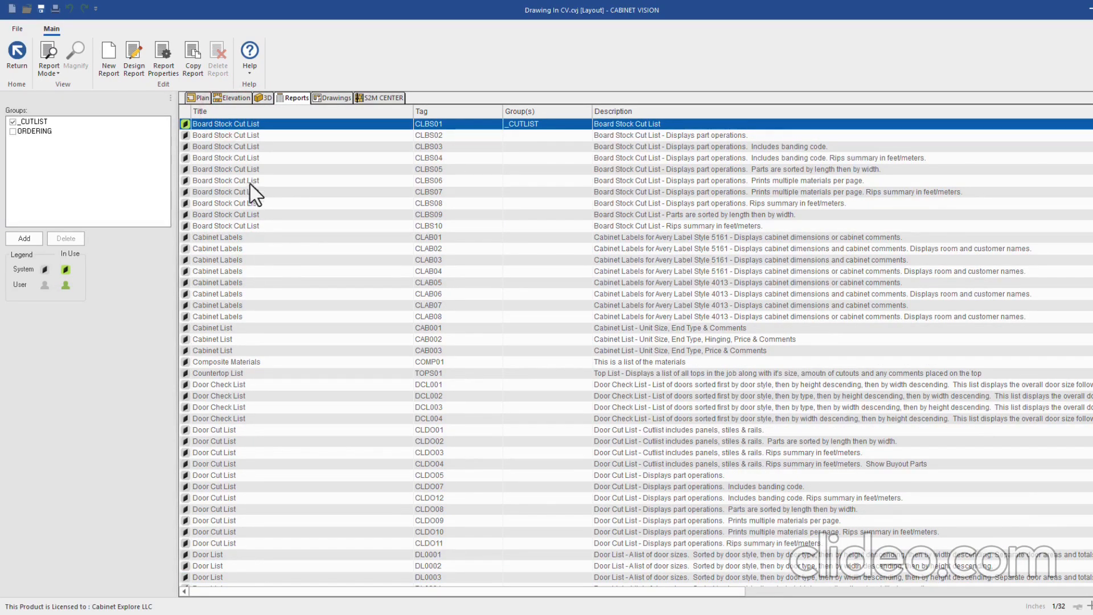
scroll(223, 212, "up", 2)
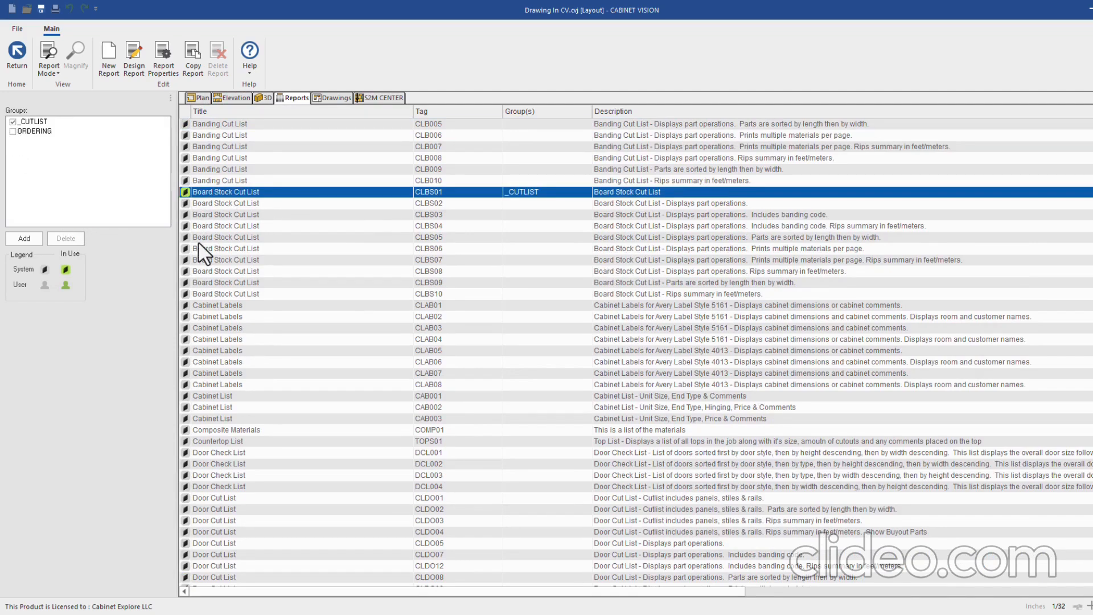
scroll(206, 245, "down", 1)
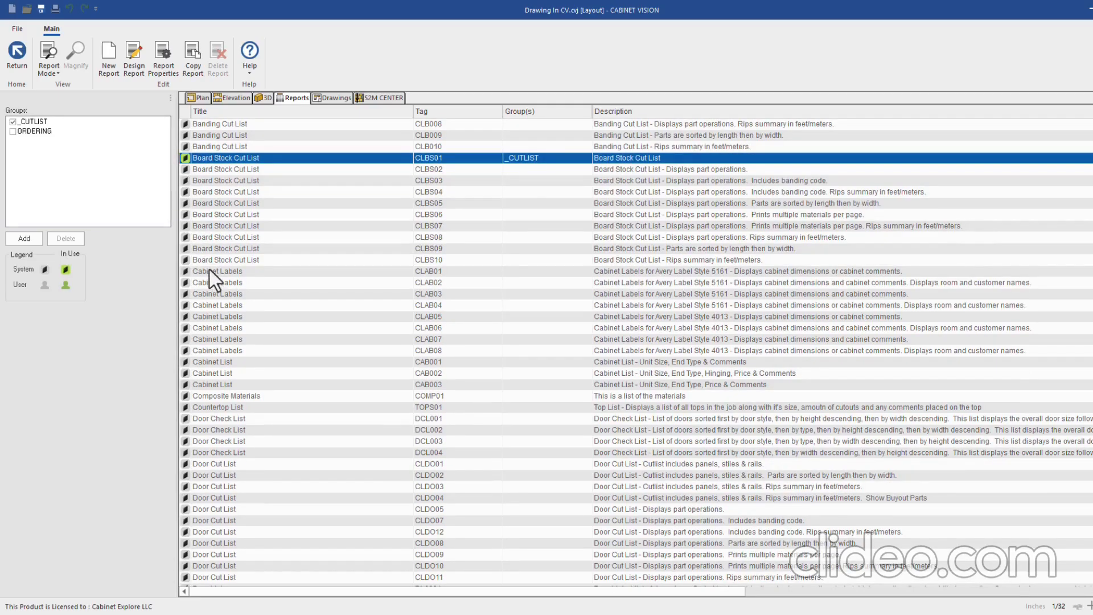
scroll(209, 270, "down", 1)
left_click(185, 237)
left_click(52, 61)
left_click(77, 88)
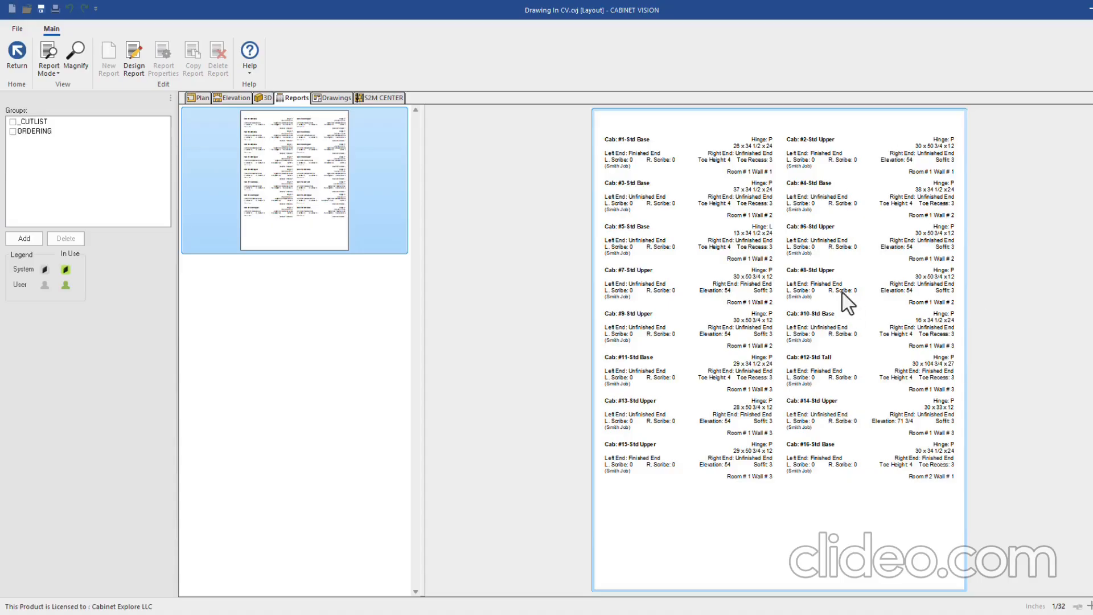
Preview the Cabinet List CAB001 report, then assign it to the _CUTLIST group
left_click(48, 69)
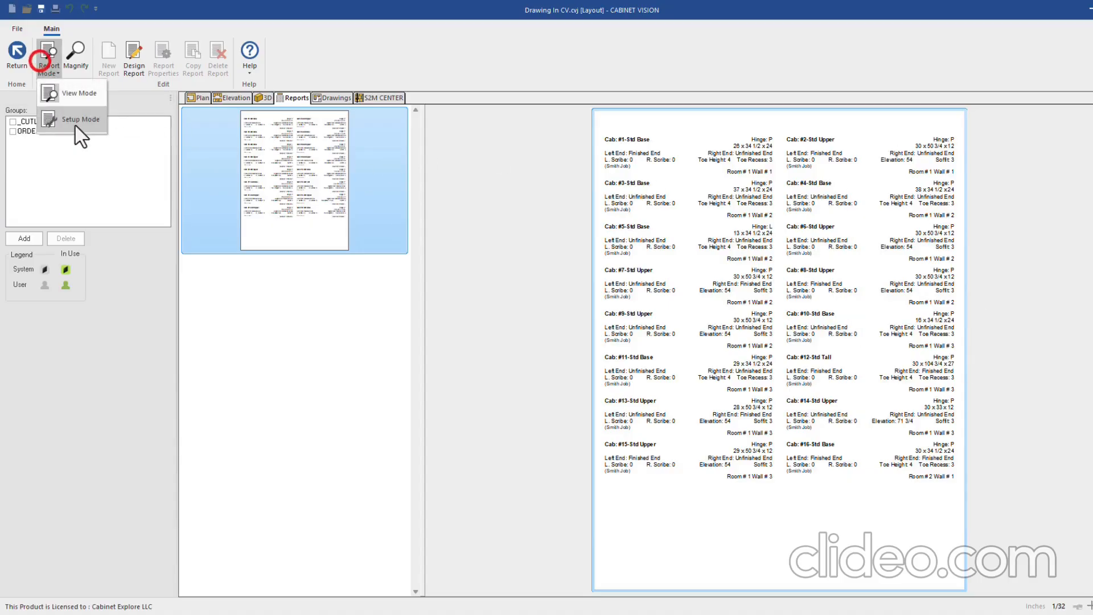
left_click(74, 123)
left_click(212, 215)
left_click(57, 72)
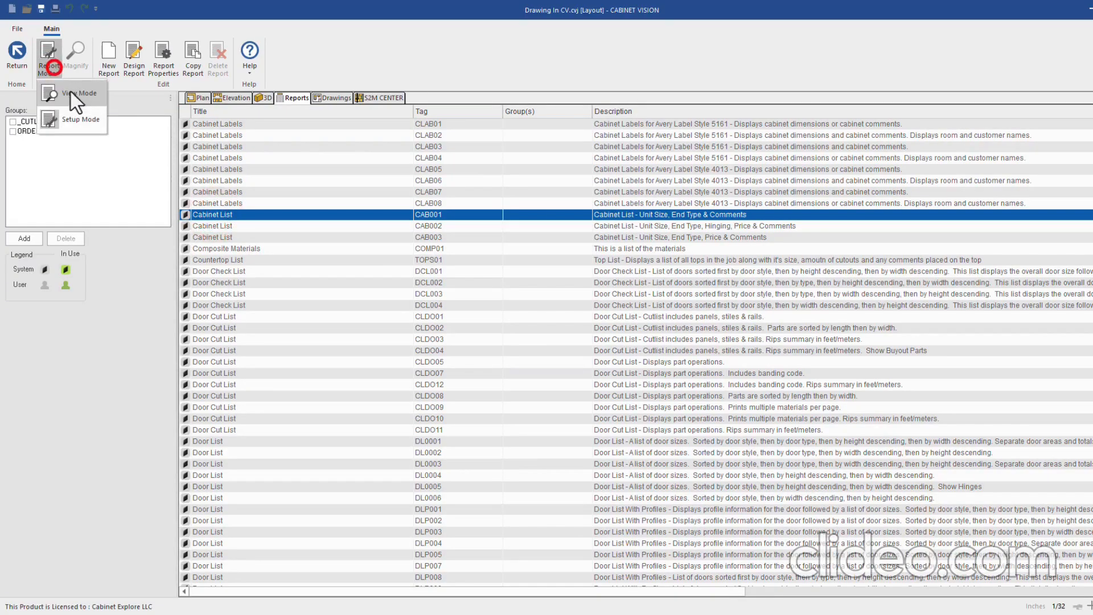
left_click(70, 93)
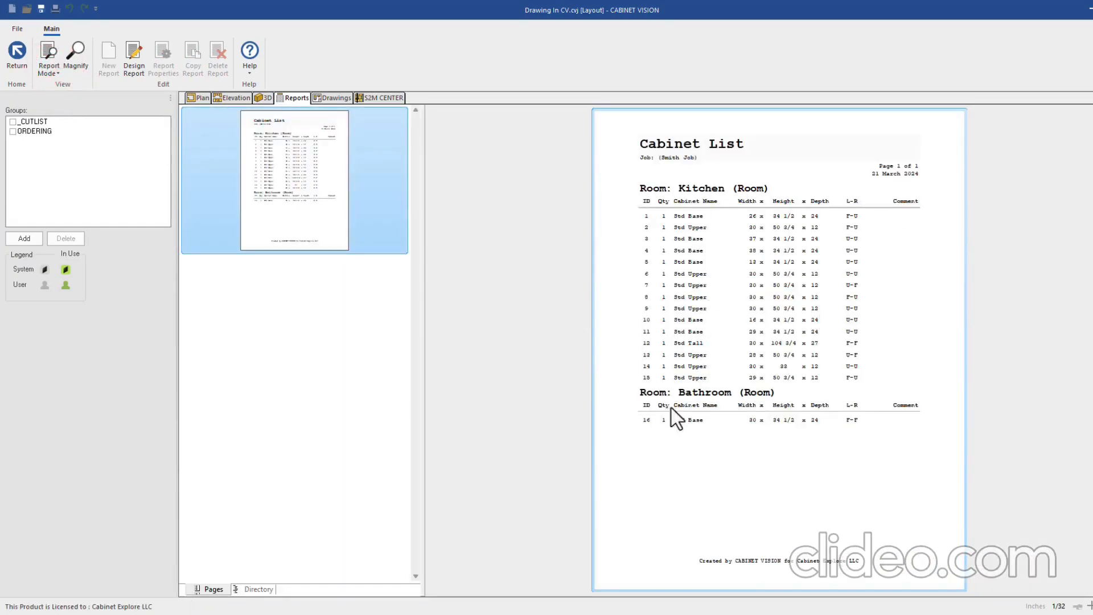
left_click(49, 60)
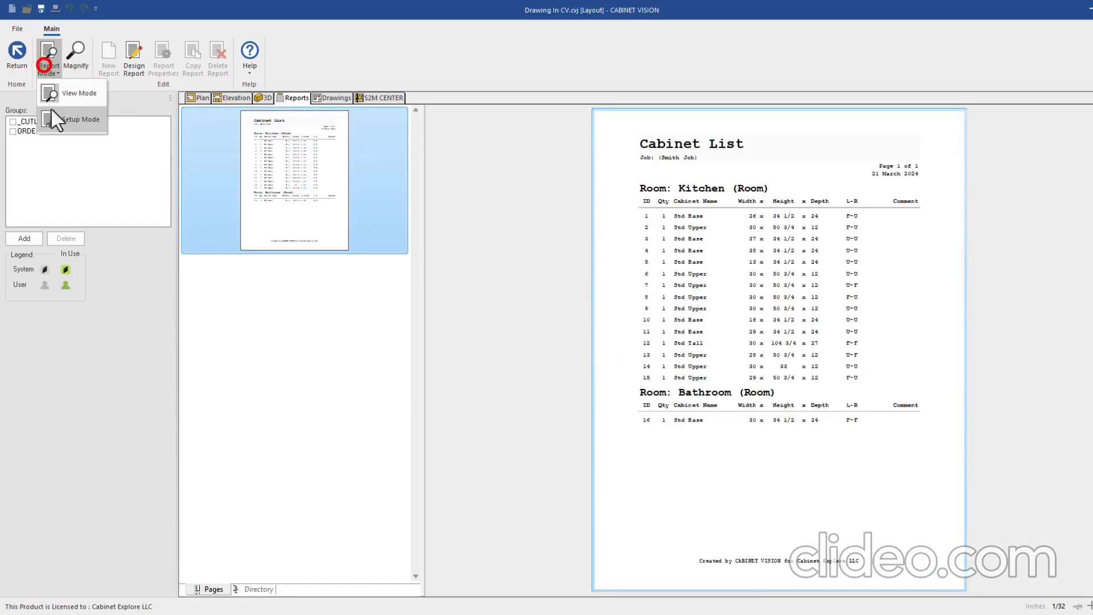
left_click(57, 118)
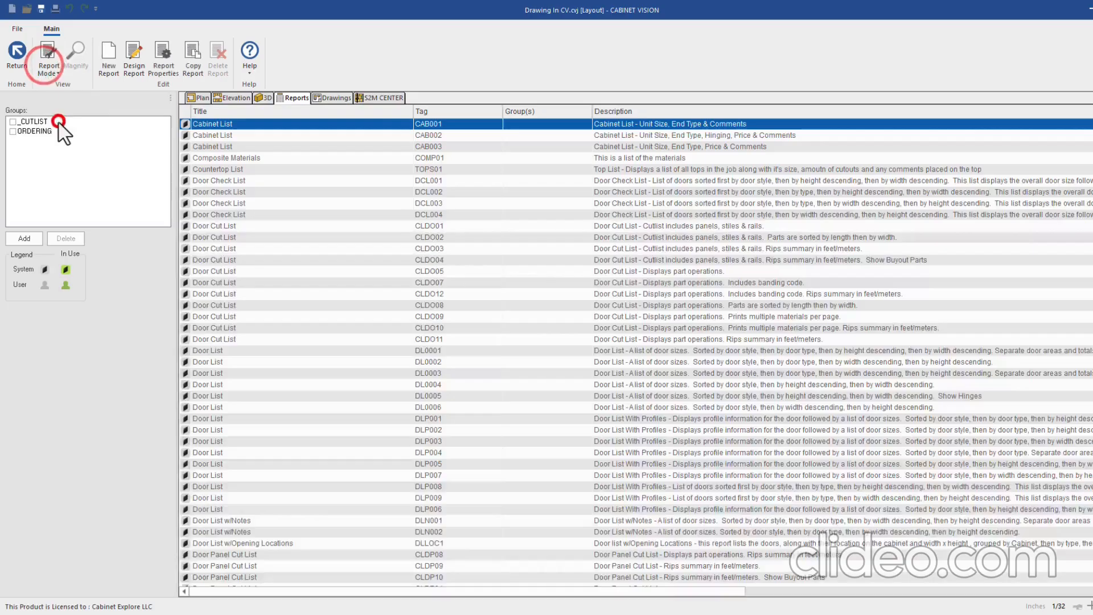
left_click(12, 122)
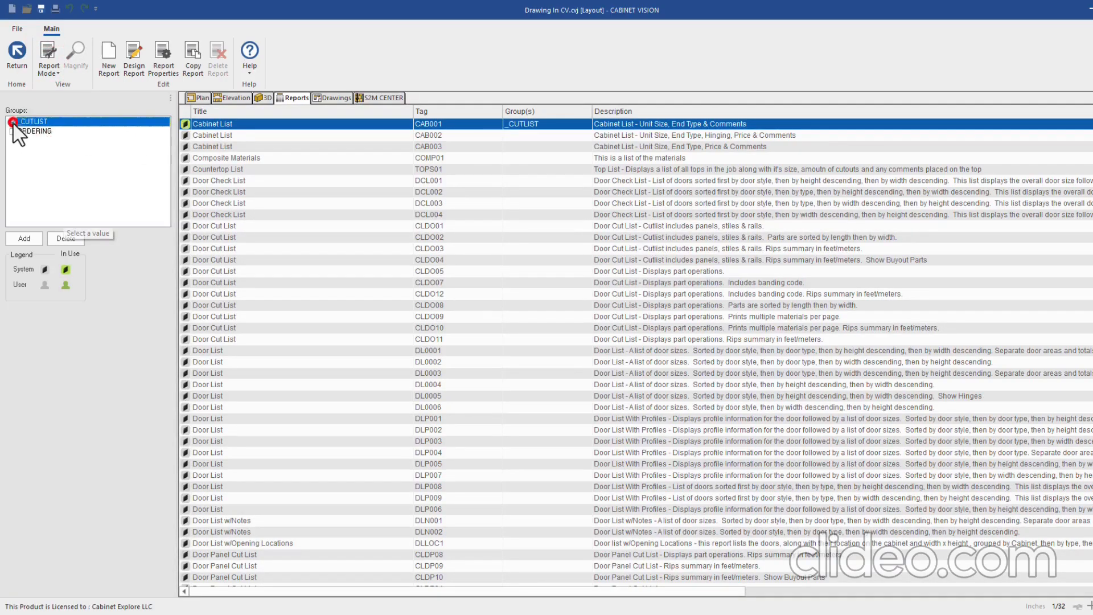
Preview the two-page Door List DL0001 report of Shaker Cherry doors
left_click(194, 169)
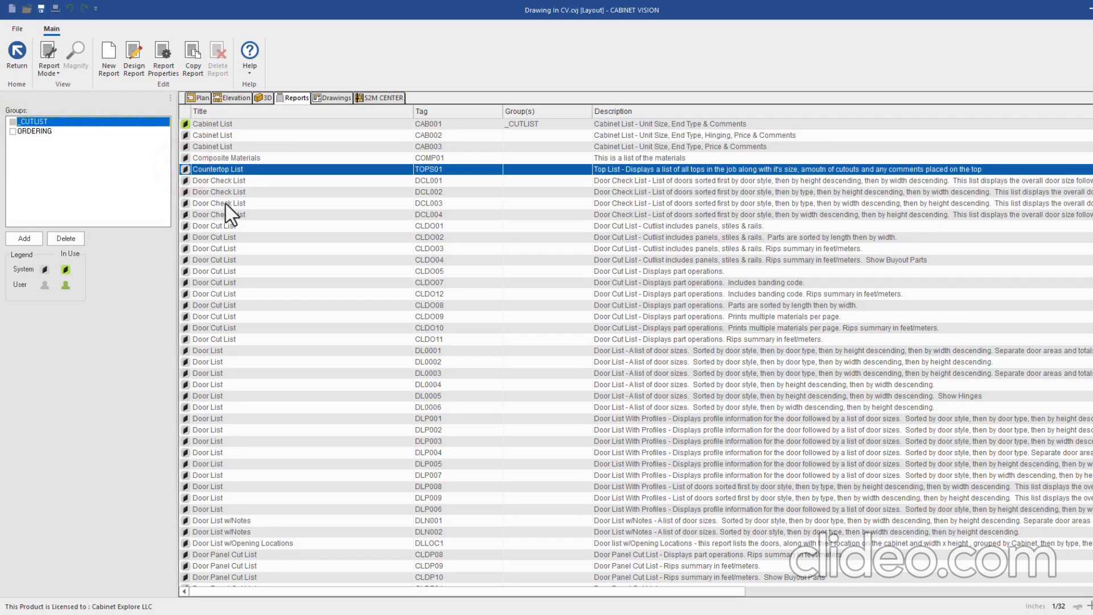
left_click(184, 226)
scroll(259, 255, "down", 1)
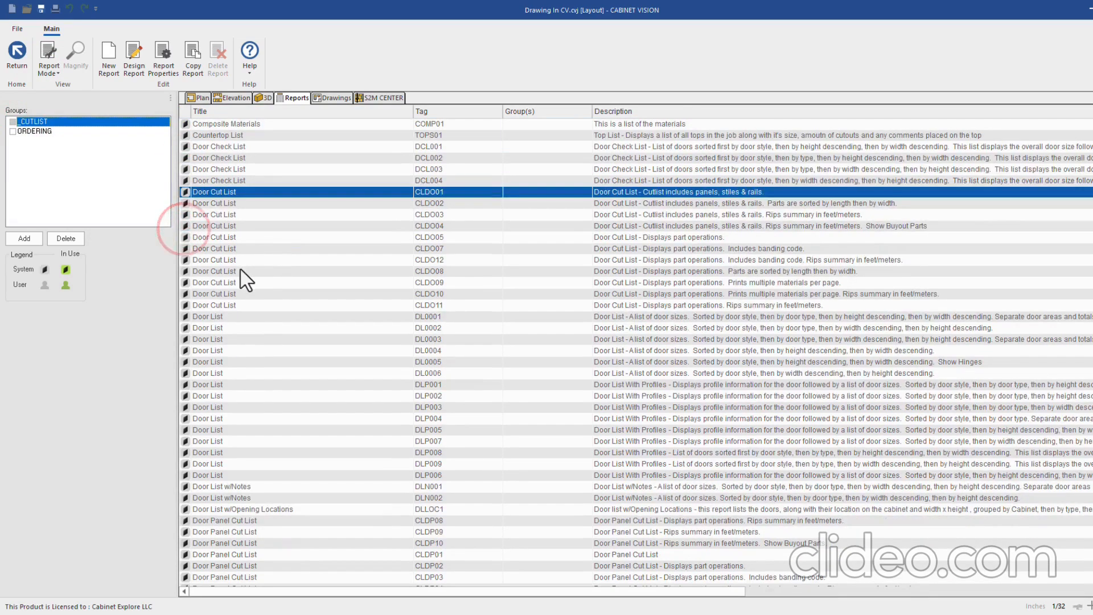
scroll(240, 270, "down", 2)
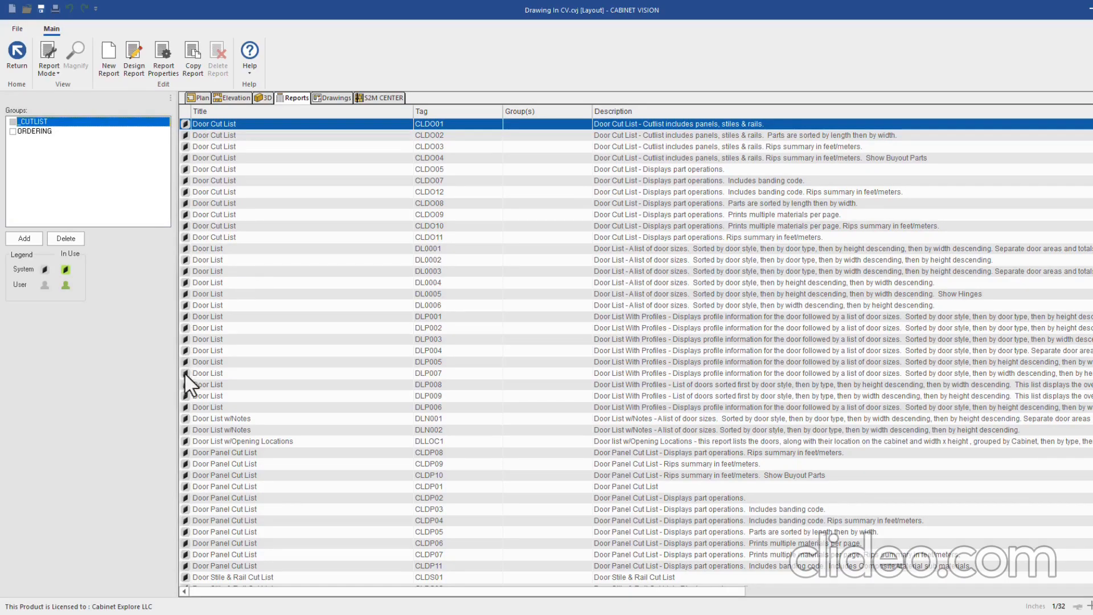
left_click(184, 249)
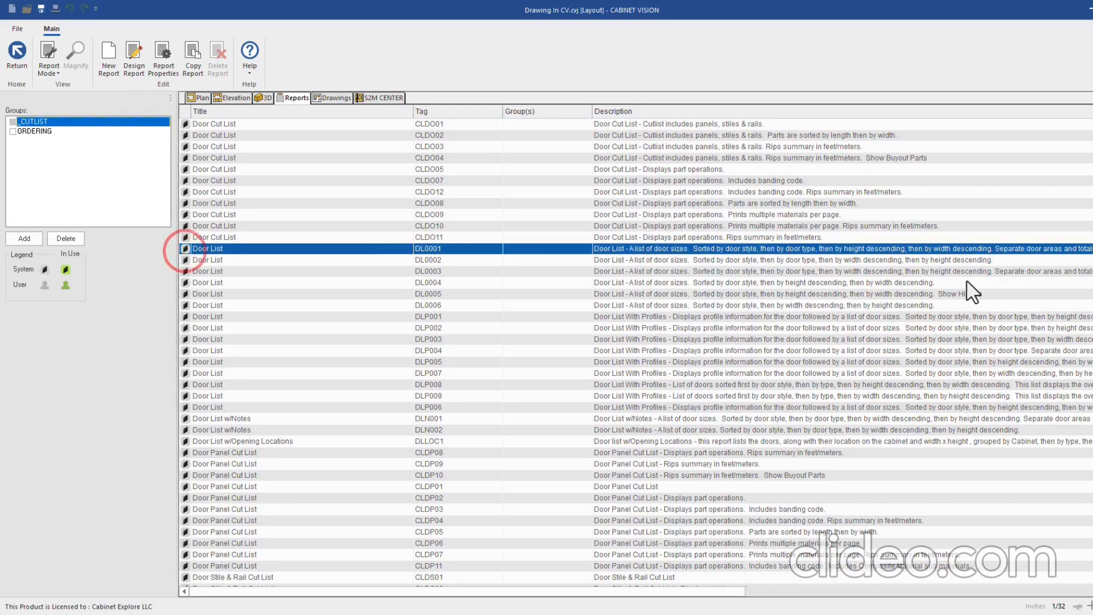
left_click(56, 73)
left_click(67, 87)
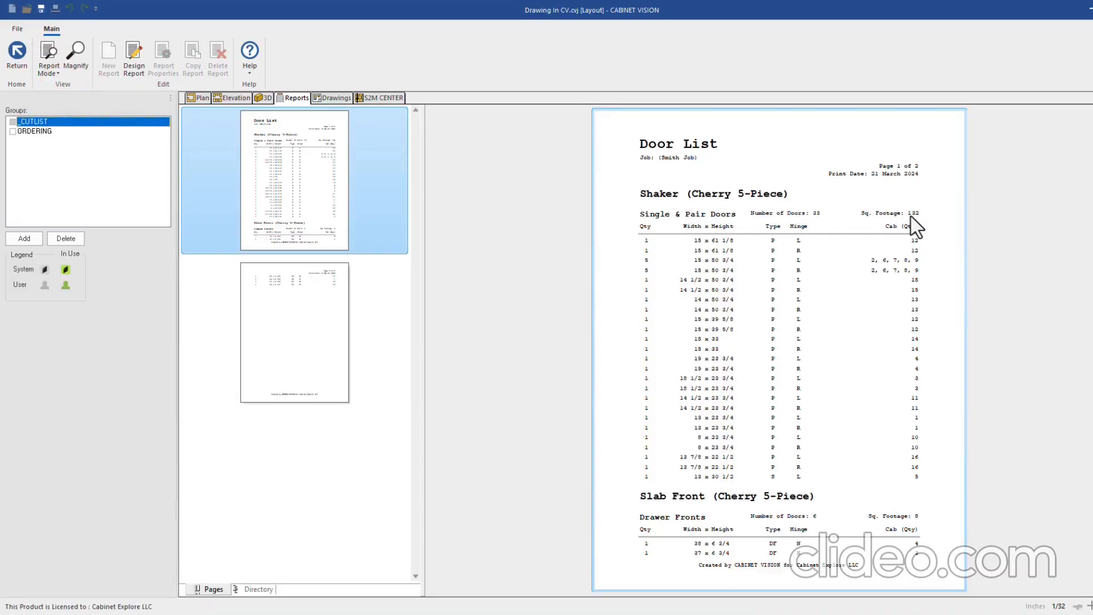
Return to Setup Mode and tick _CUTLIST for Door List DL0001
left_click(45, 64)
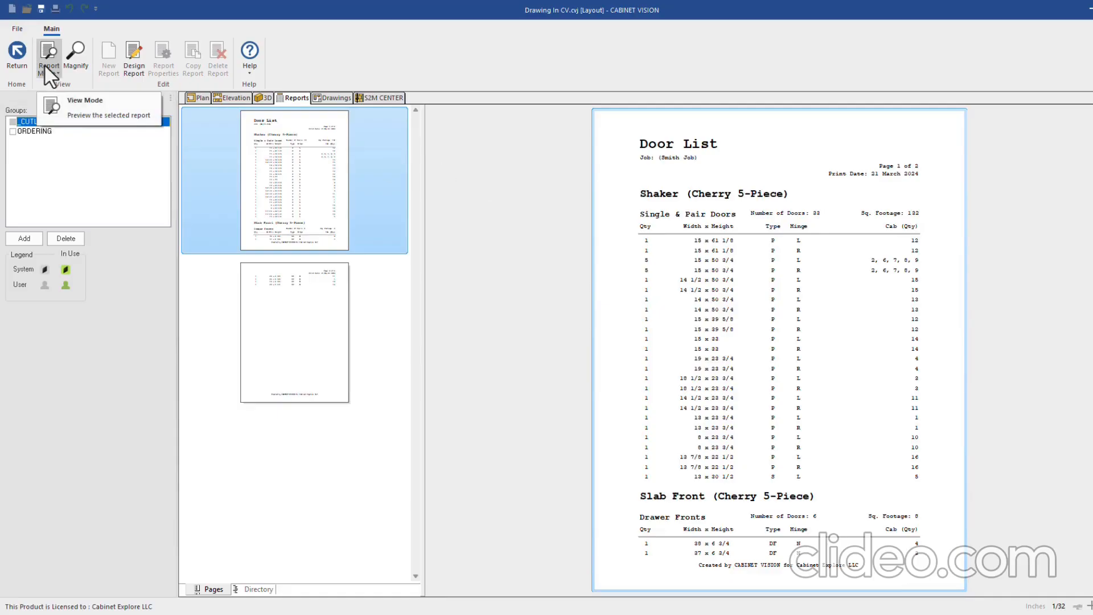
left_click(64, 119)
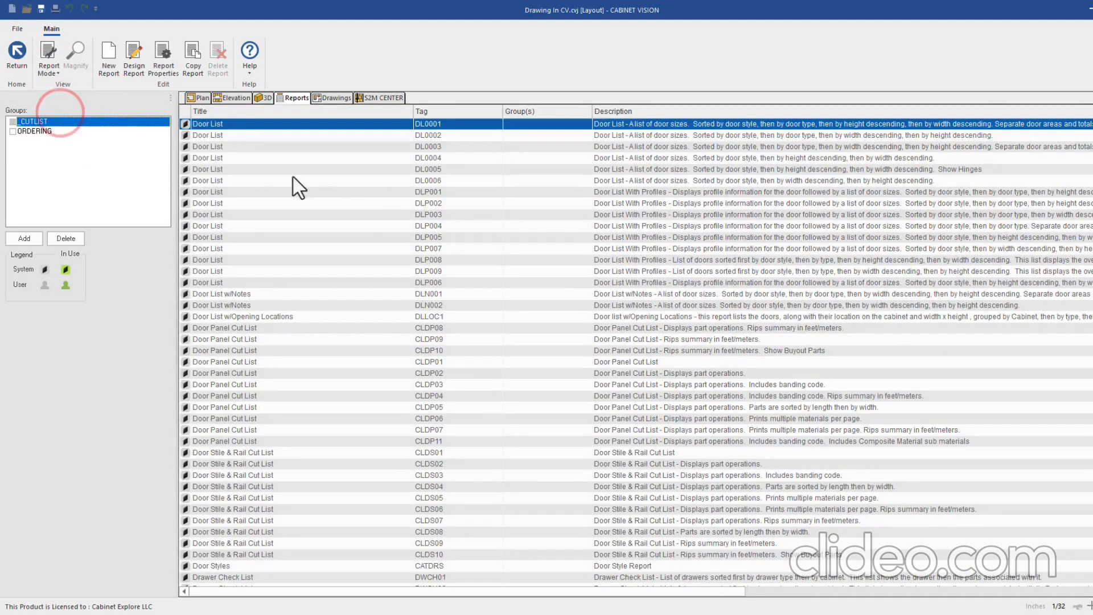
left_click(47, 67)
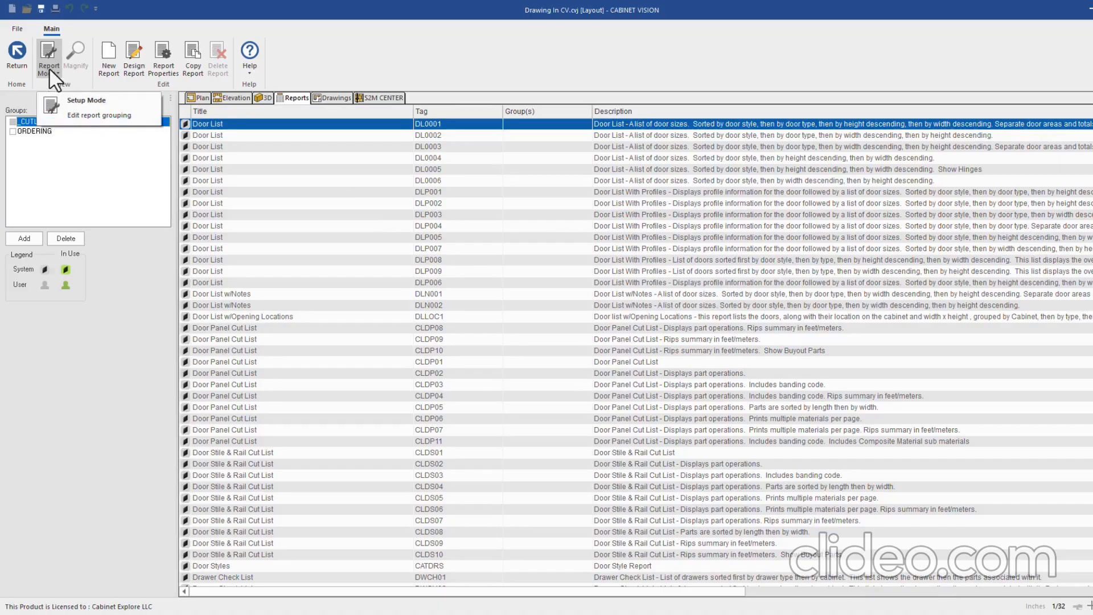
left_click(49, 68)
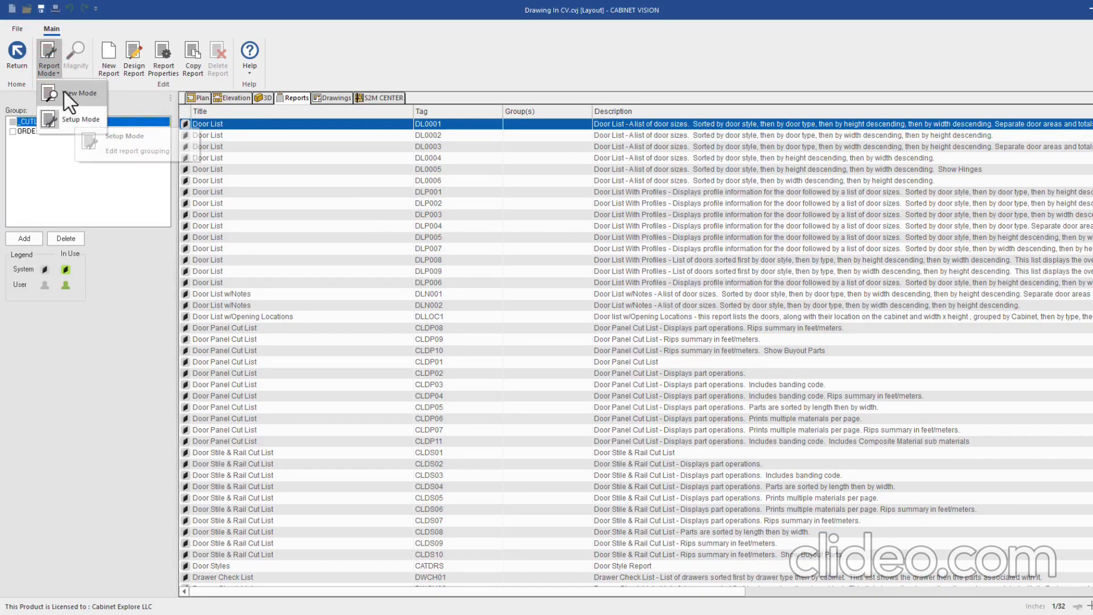
left_click(370, 69)
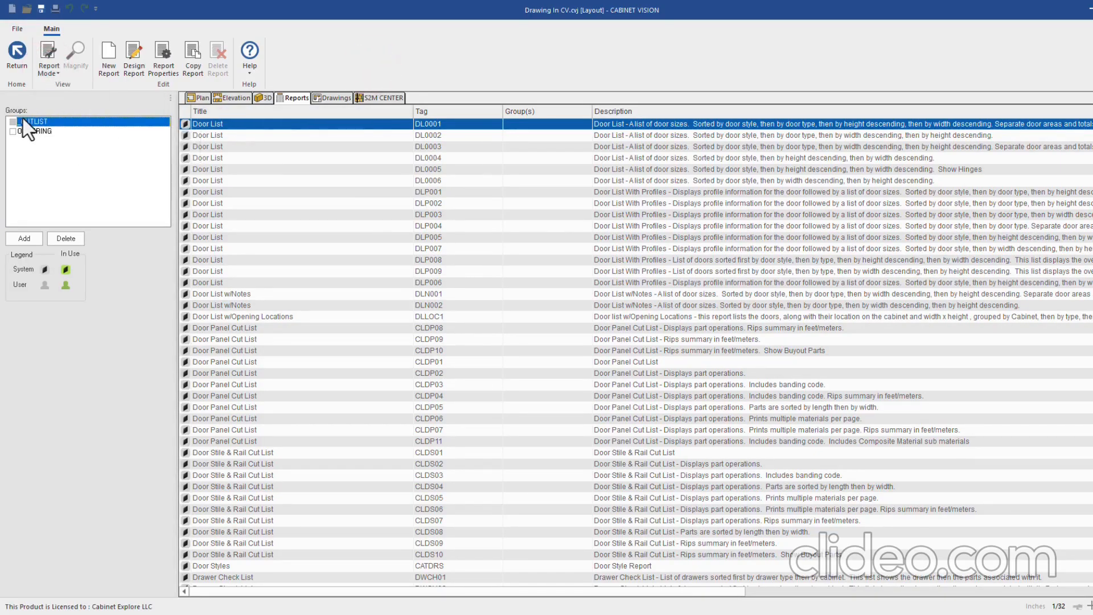
scroll(185, 186, "up", 2)
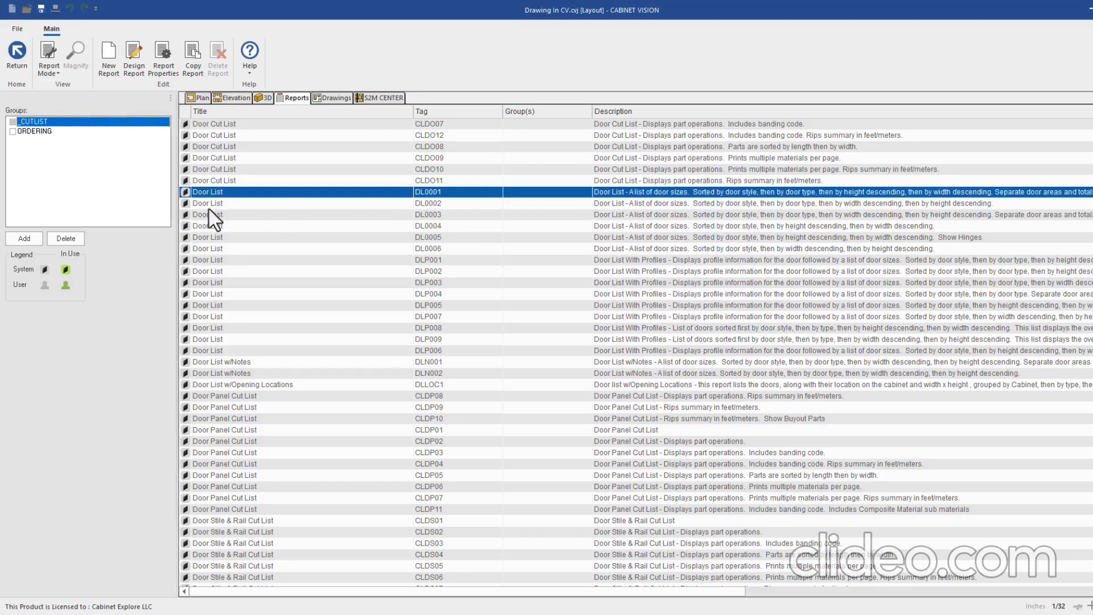
left_click(12, 122)
Browse down the list past the Door Panel and Door Stile & Rail CLDS01 cut lists
scroll(219, 282, "down", 6)
left_click(226, 215)
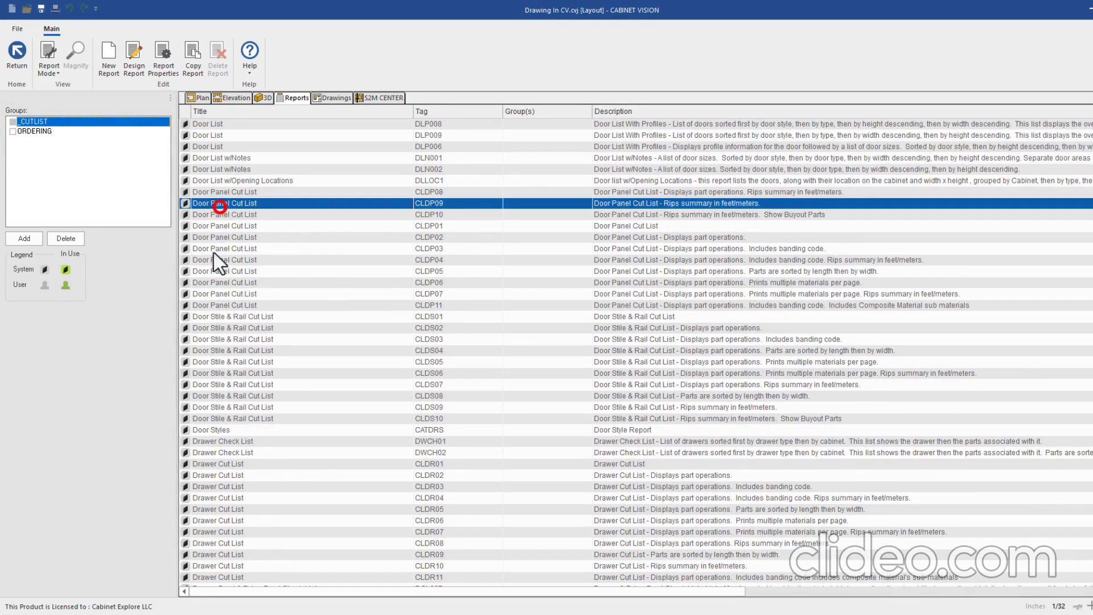
left_click(223, 317)
scroll(296, 313, "down", 2)
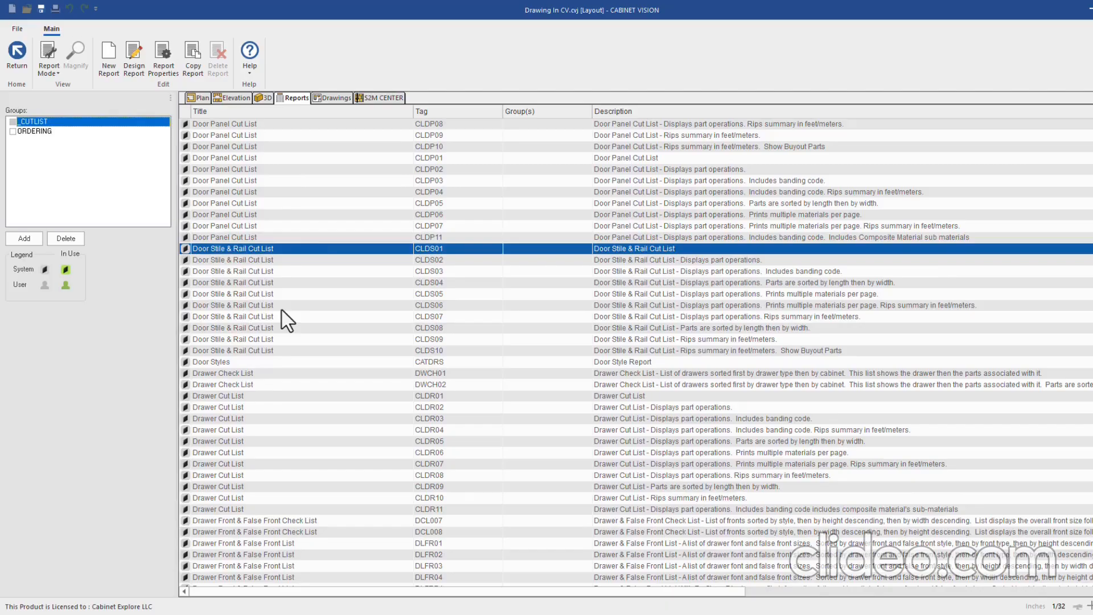
scroll(234, 276, "down", 4)
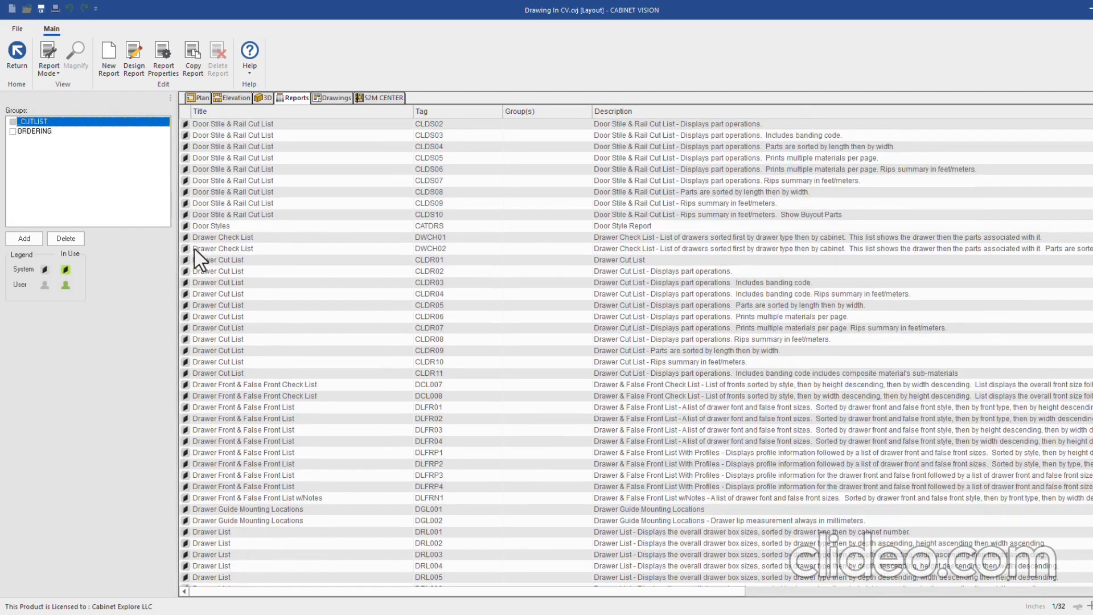
Preview the Drawer/Rollout List DWRO01, then add it to the _CUTLIST group
scroll(225, 373, "down", 5)
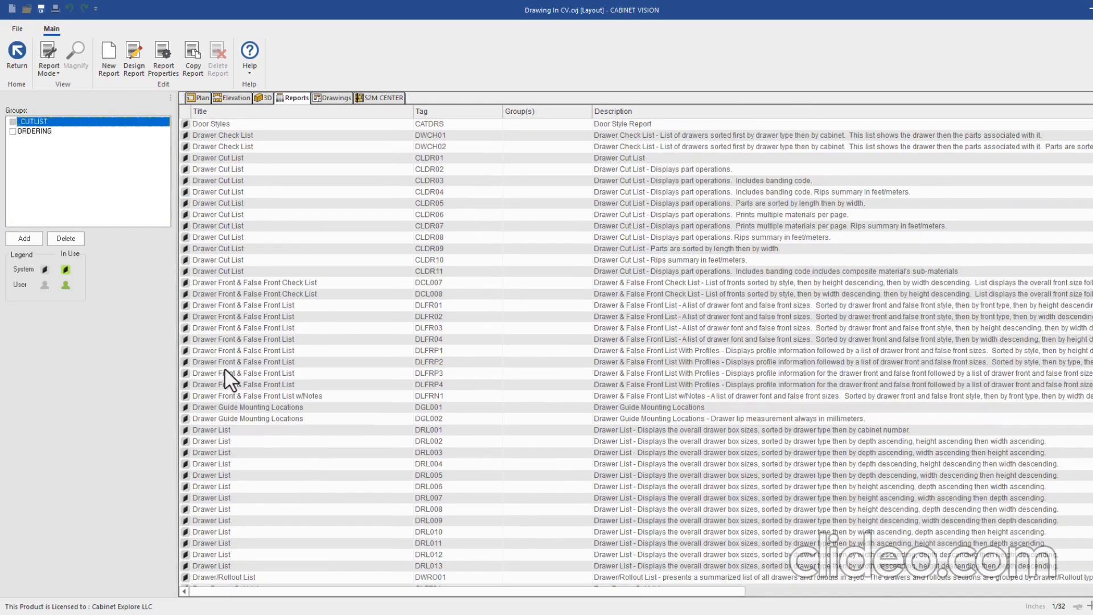
left_click(205, 509)
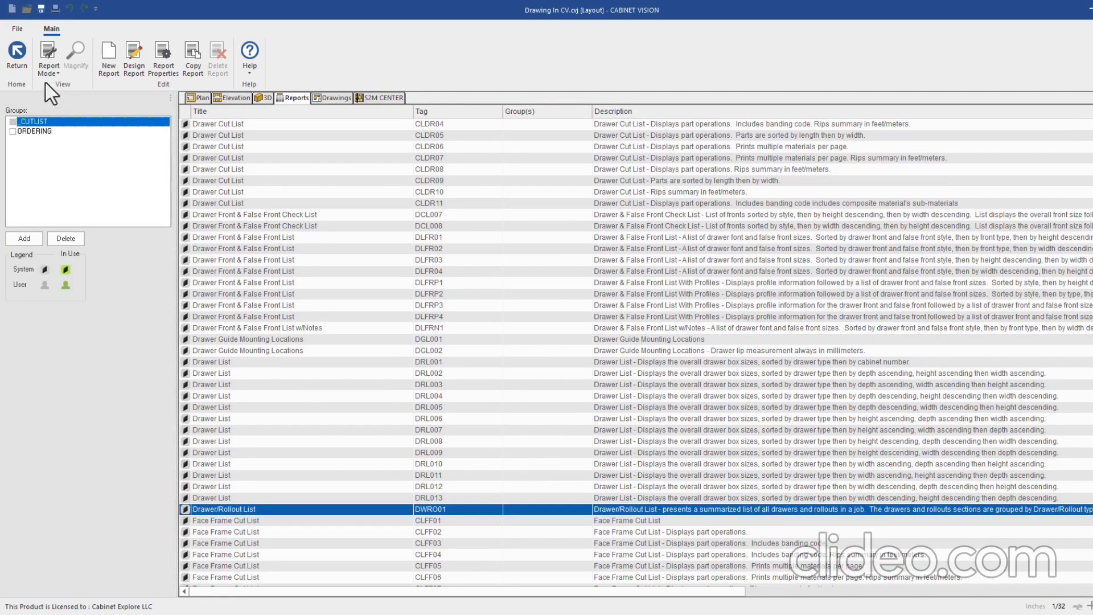
left_click(49, 64)
left_click(64, 90)
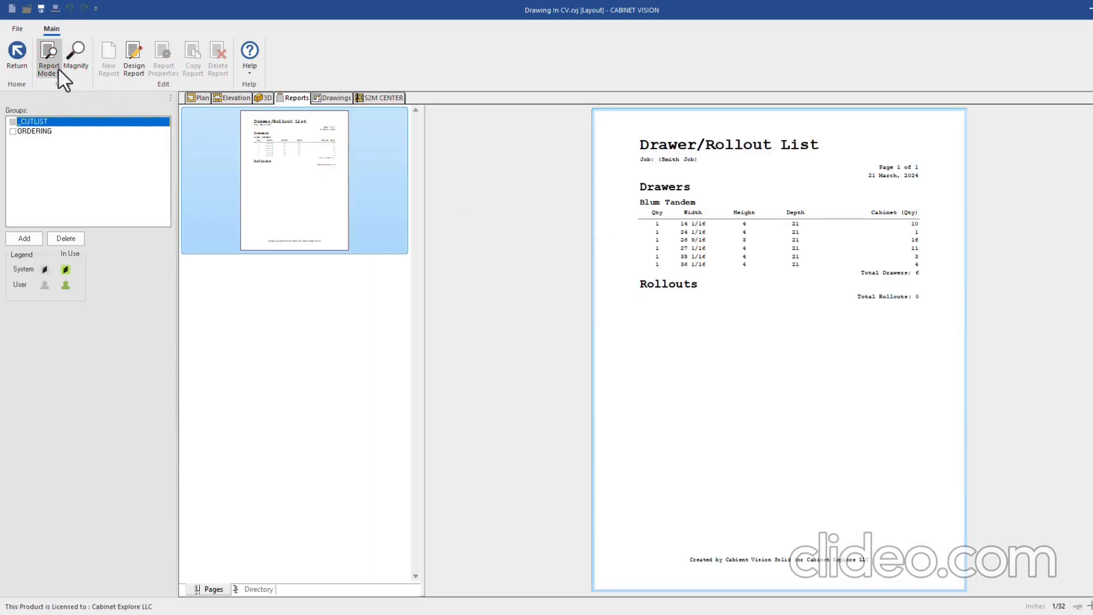
left_click(50, 69)
left_click(69, 121)
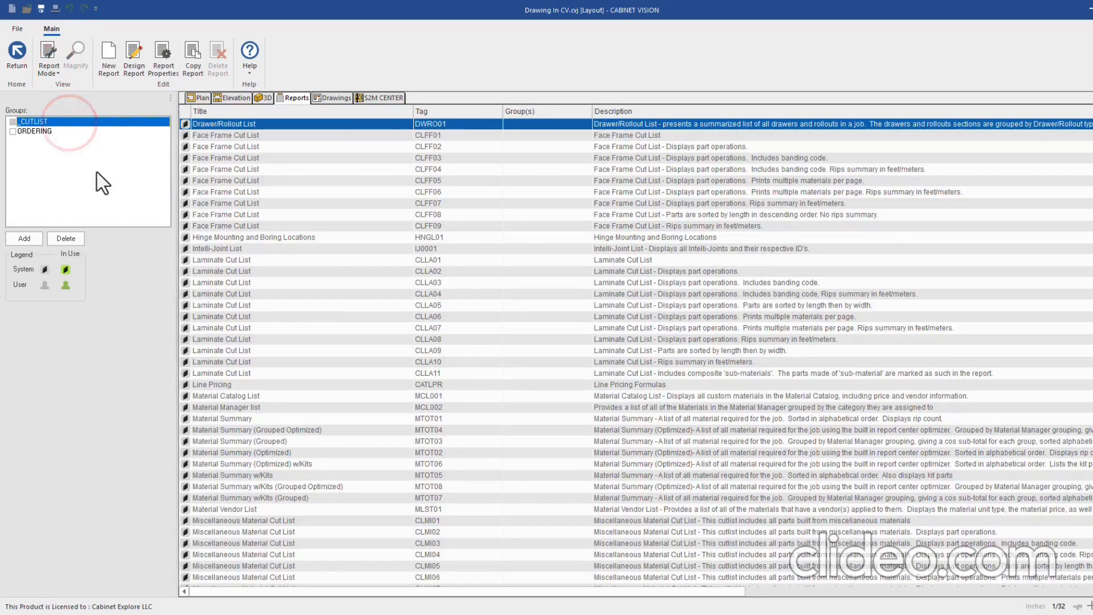
left_click(13, 122)
Add the Face Frame Cut List CLFF01 to the _CUTLIST group
scroll(228, 233, "up", 1)
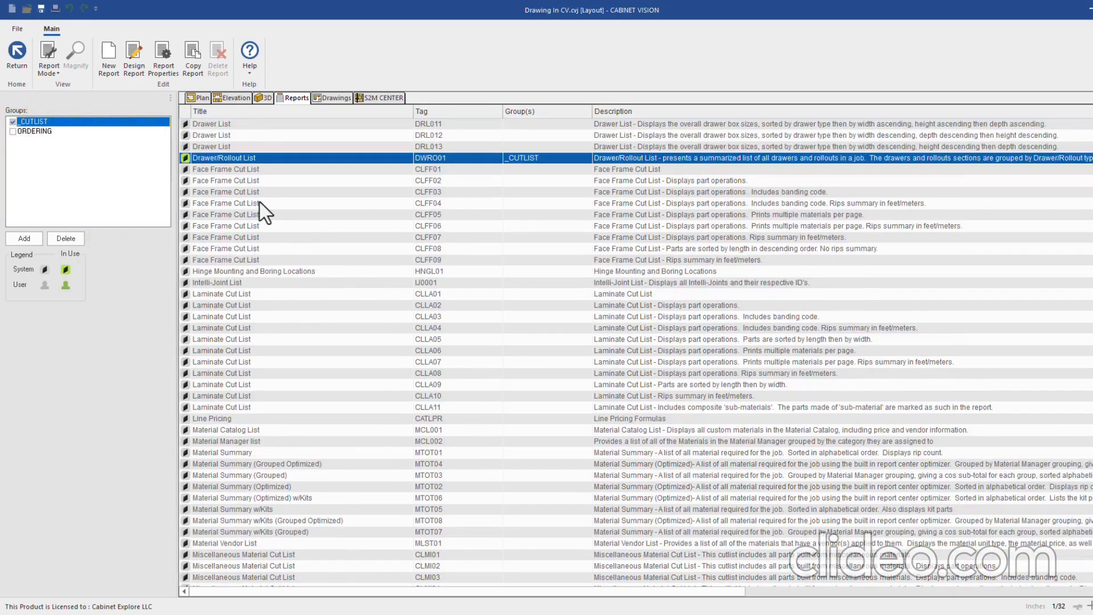
left_click(220, 168)
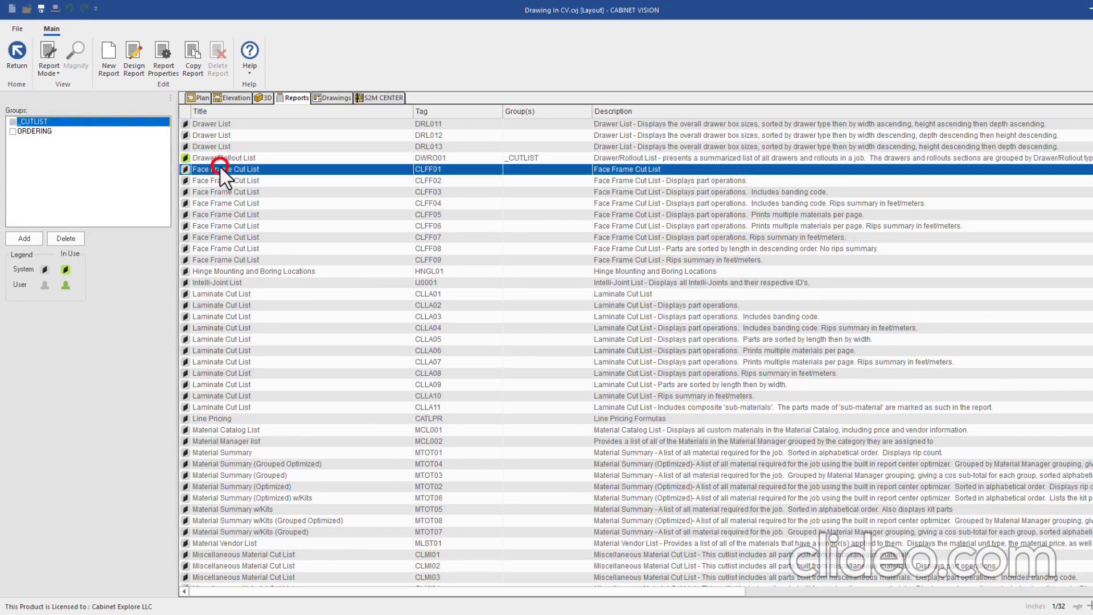
left_click(13, 122)
scroll(199, 251, "down", 4)
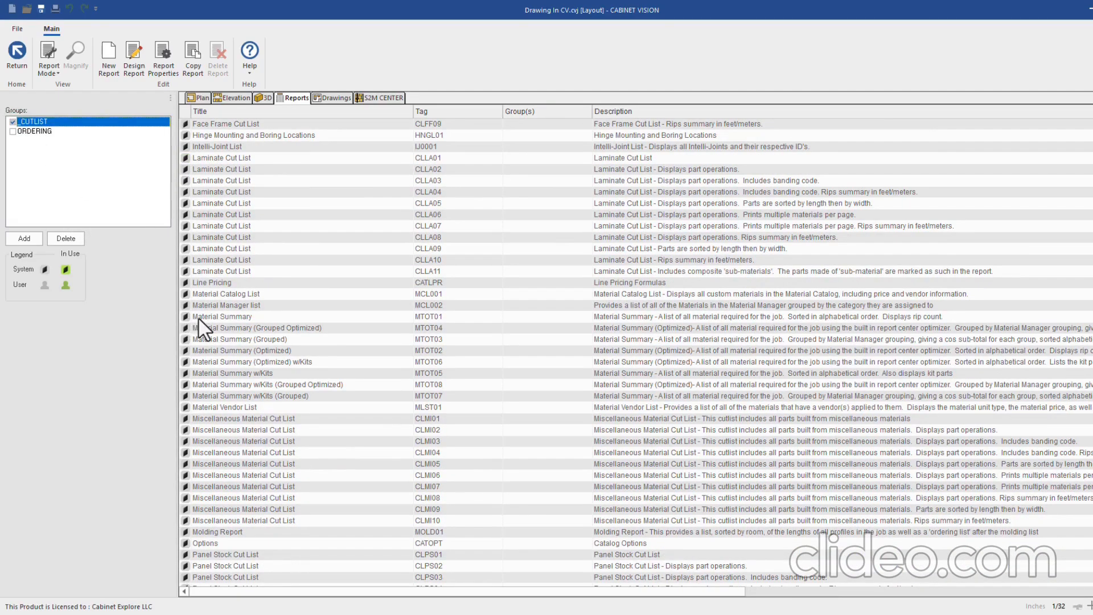
left_click(244, 317)
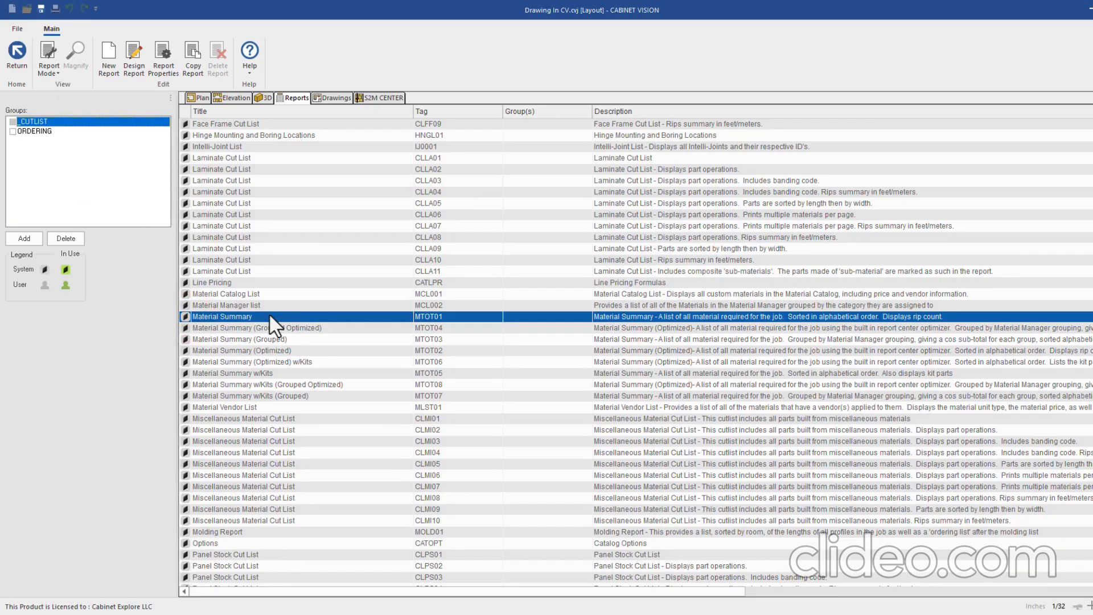
scroll(296, 341, "down", 1)
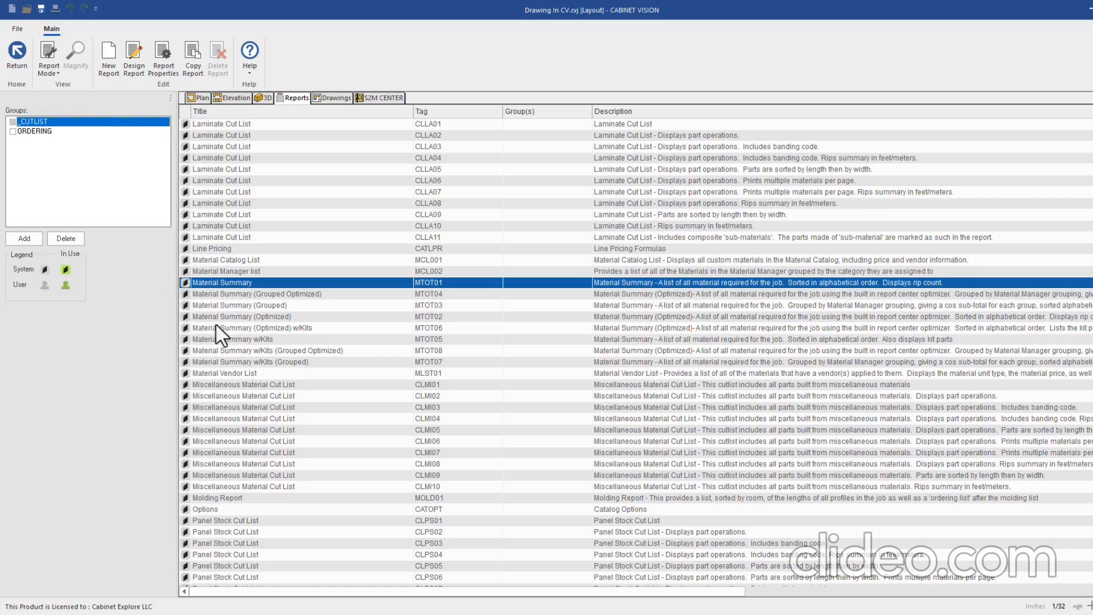
left_click(245, 328)
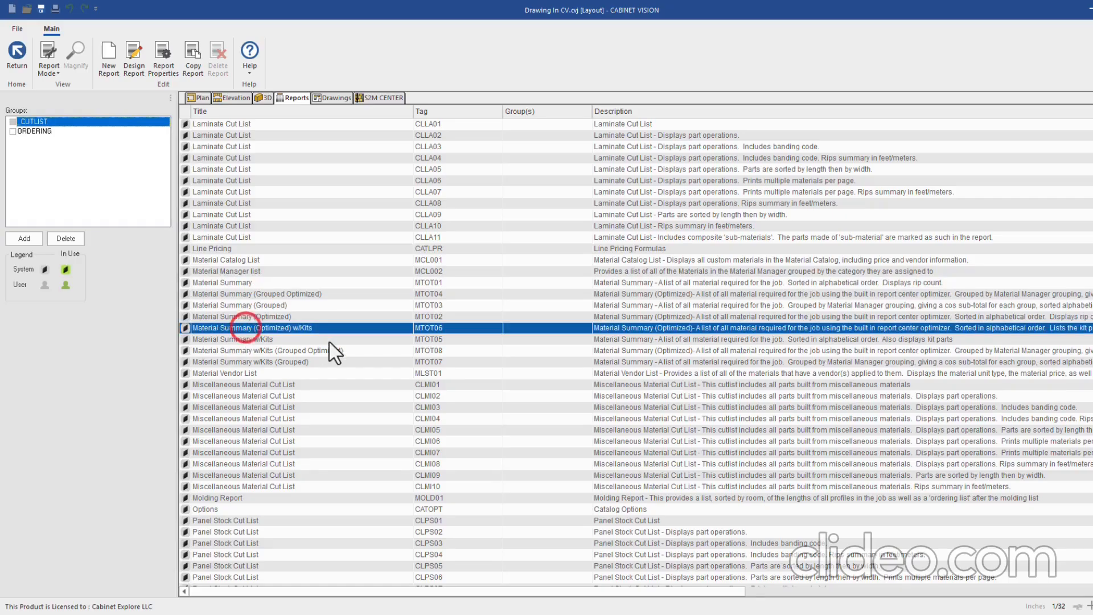
left_click(230, 306)
left_click(232, 282)
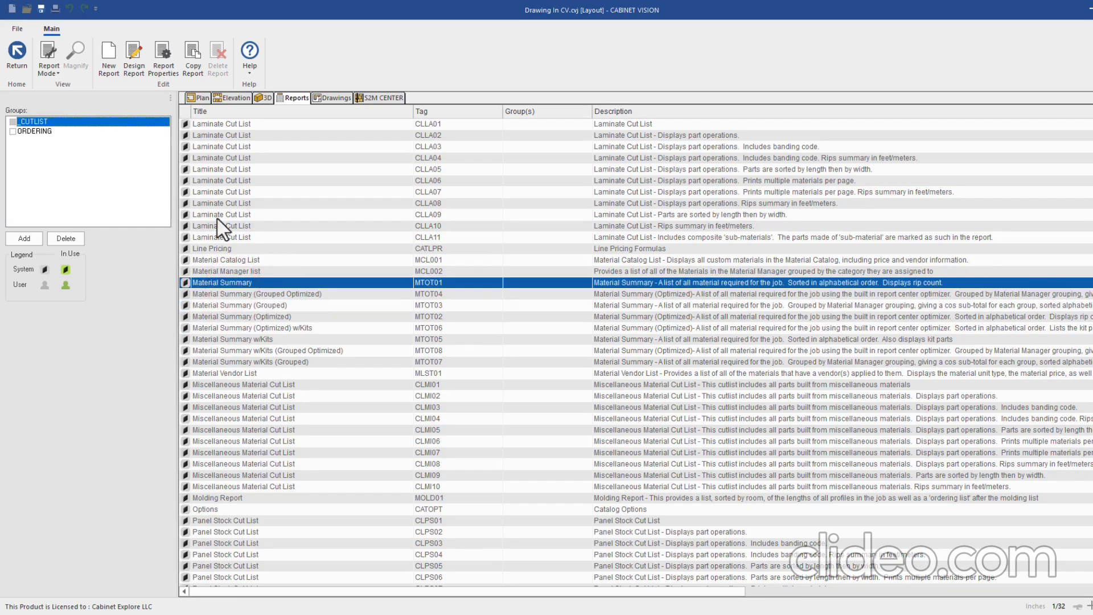
left_click(47, 69)
left_click(79, 93)
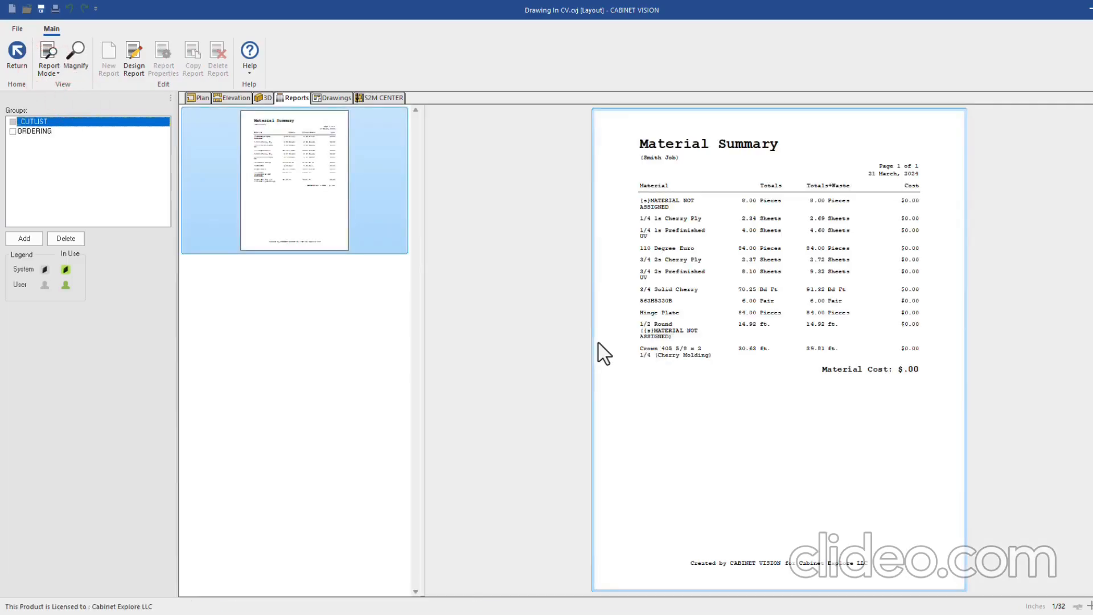
left_click(49, 65)
left_click(70, 120)
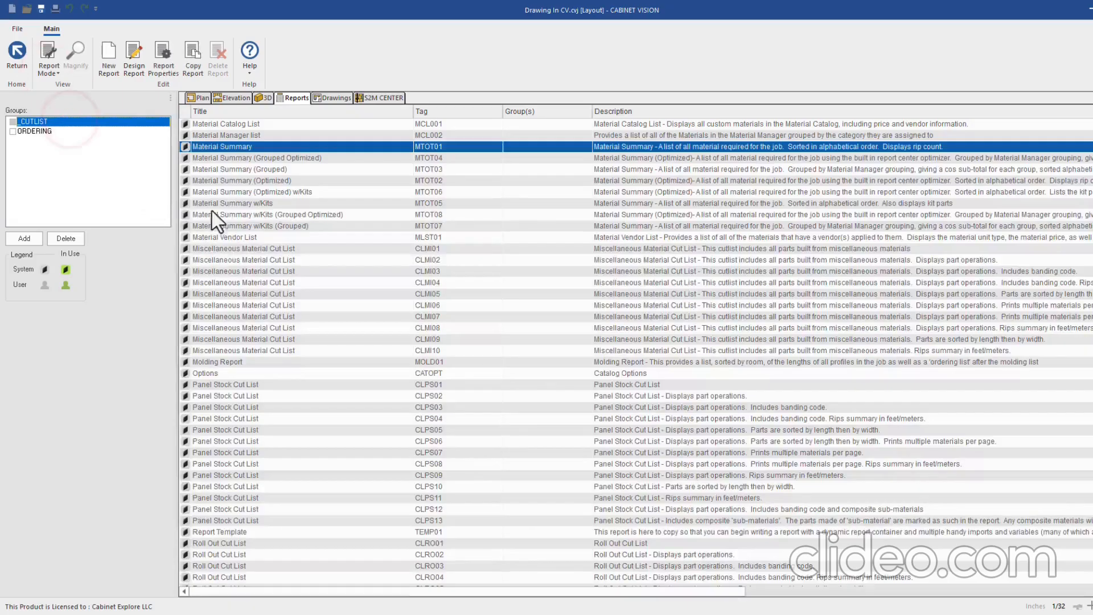
left_click(216, 169)
left_click(49, 67)
left_click(63, 91)
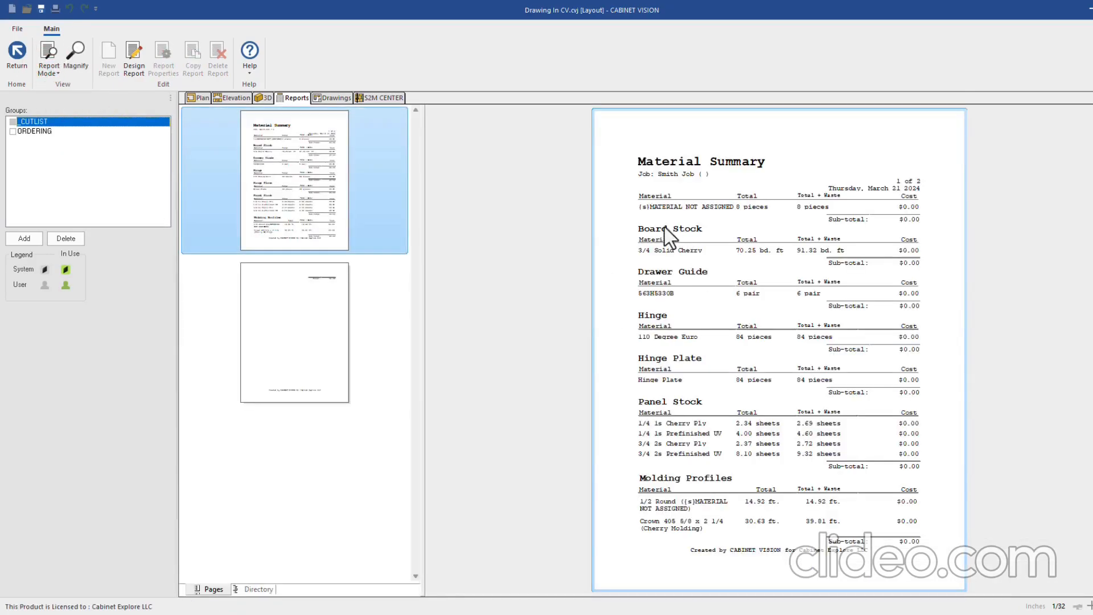
scroll(700, 314, "down", 1)
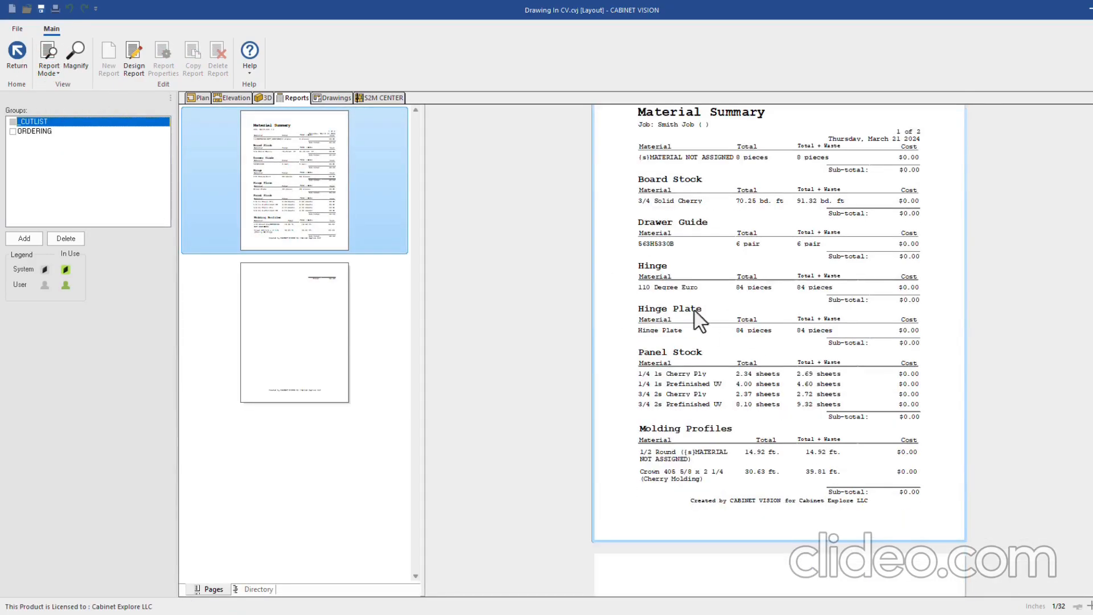
left_click(51, 72)
left_click(70, 119)
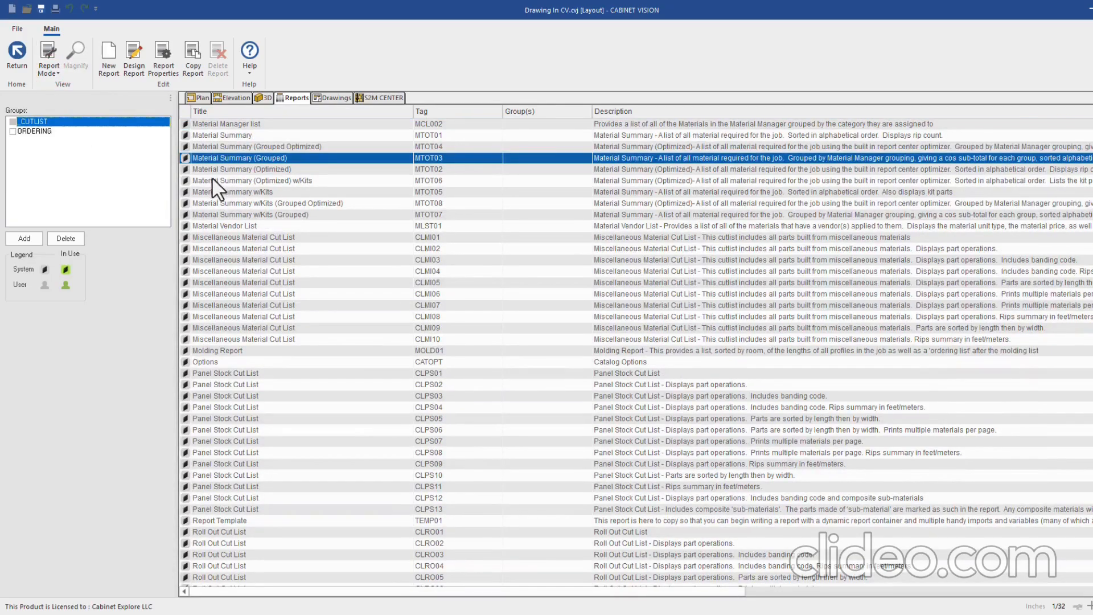
scroll(262, 228, "up", 1)
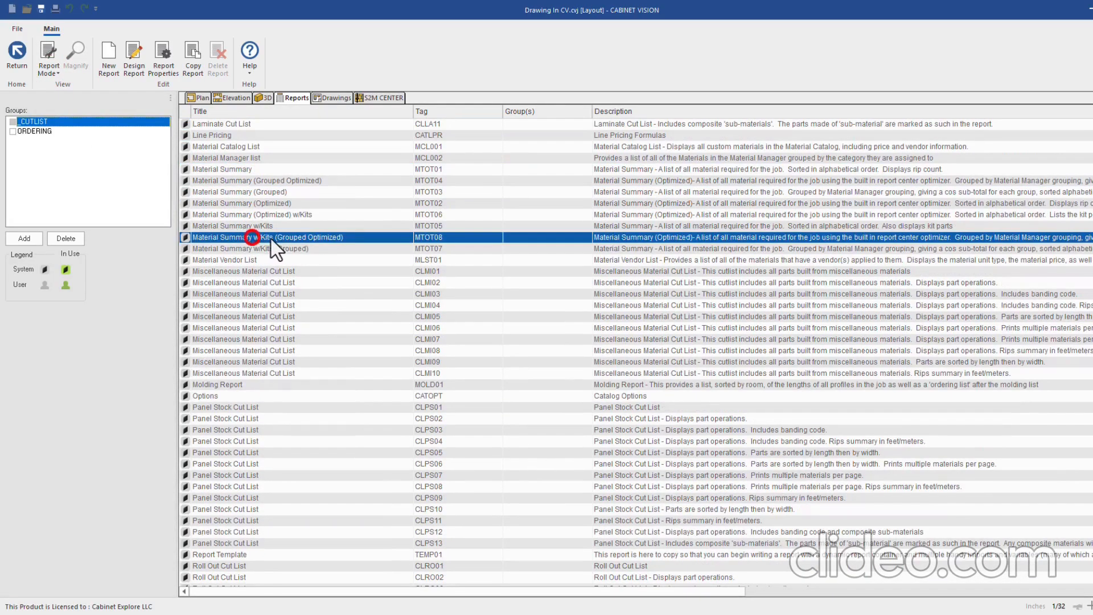
left_click(242, 249)
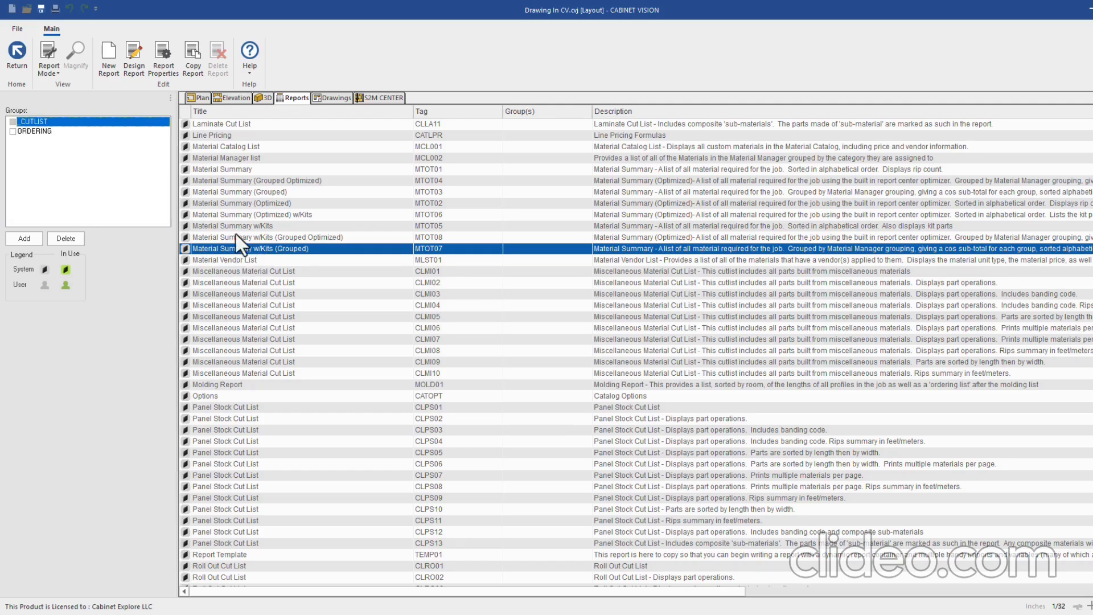
Put Material Summary (Grouped) MTOT03 in the ORDERING group instead of _CUTLIST
left_click(198, 192)
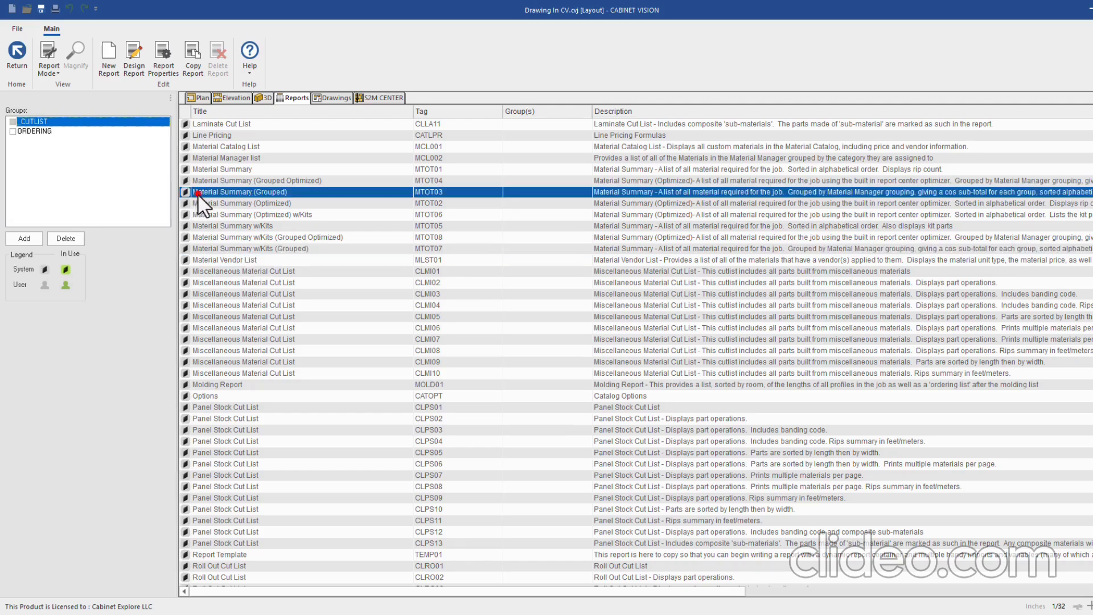
left_click(12, 122)
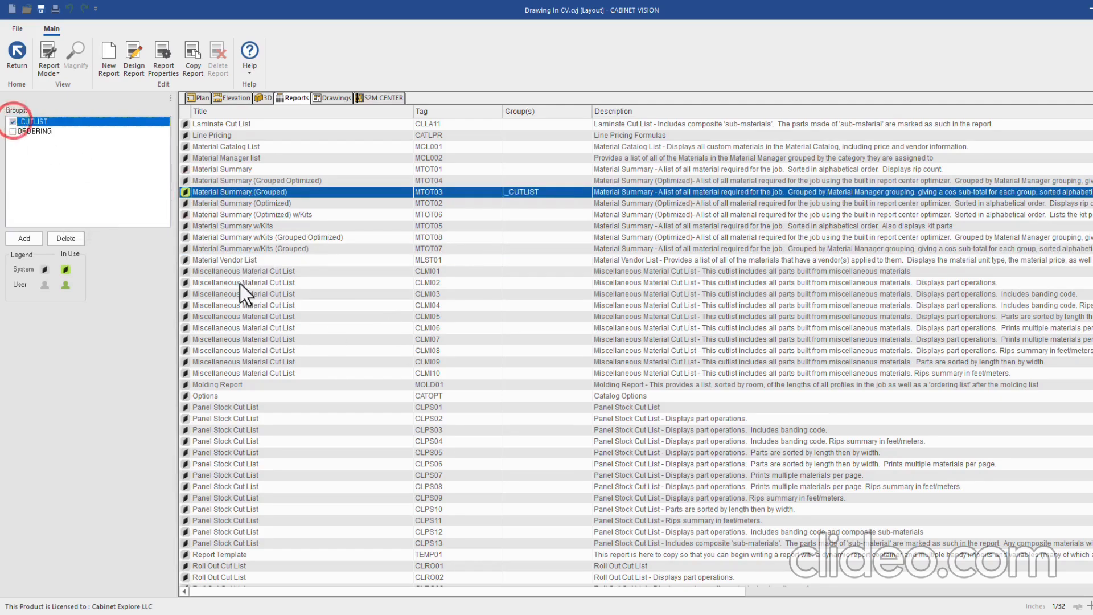
left_click(12, 122)
left_click(13, 131)
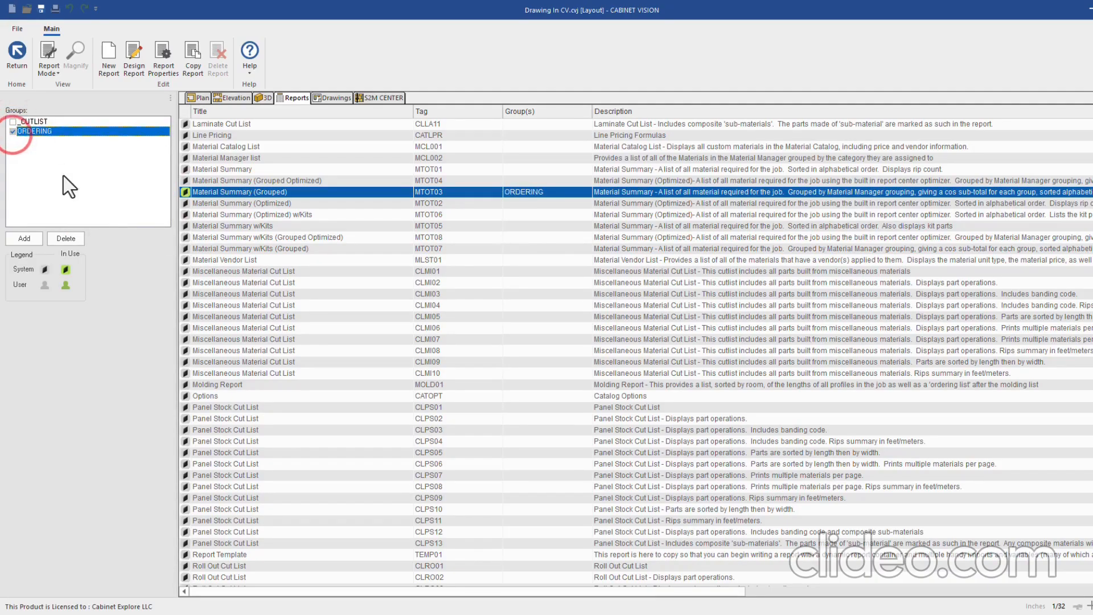
Add Molding Report MOLD01 to both ORDERING and _CUTLIST, then select Panel Stock Cut List
scroll(258, 299, "down", 2)
left_click(199, 316)
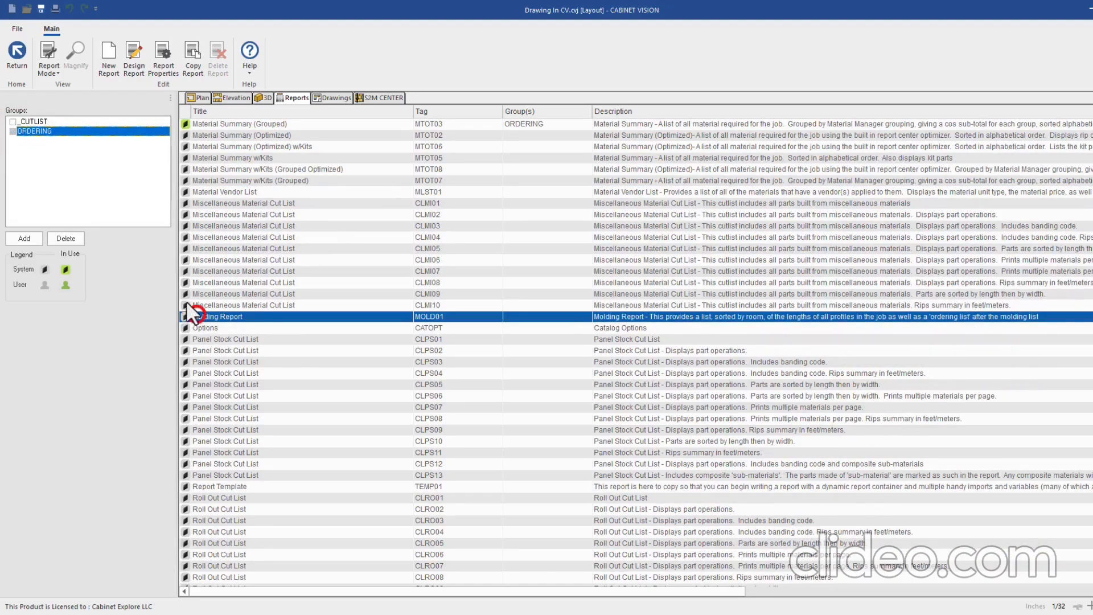
left_click(12, 131)
left_click(12, 122)
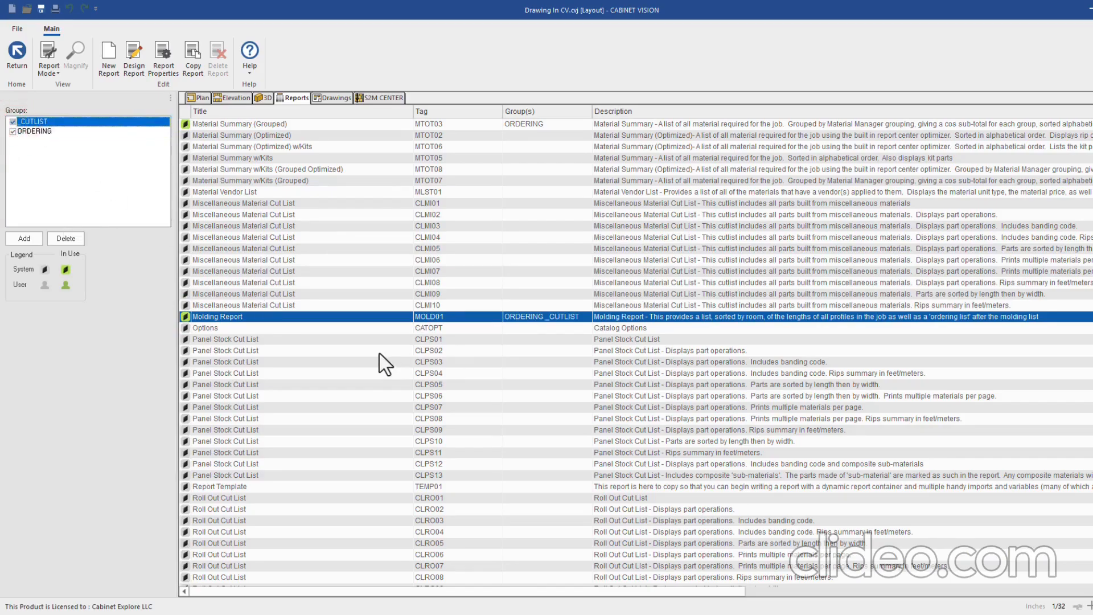
scroll(190, 256, "down", 3)
left_click(192, 238)
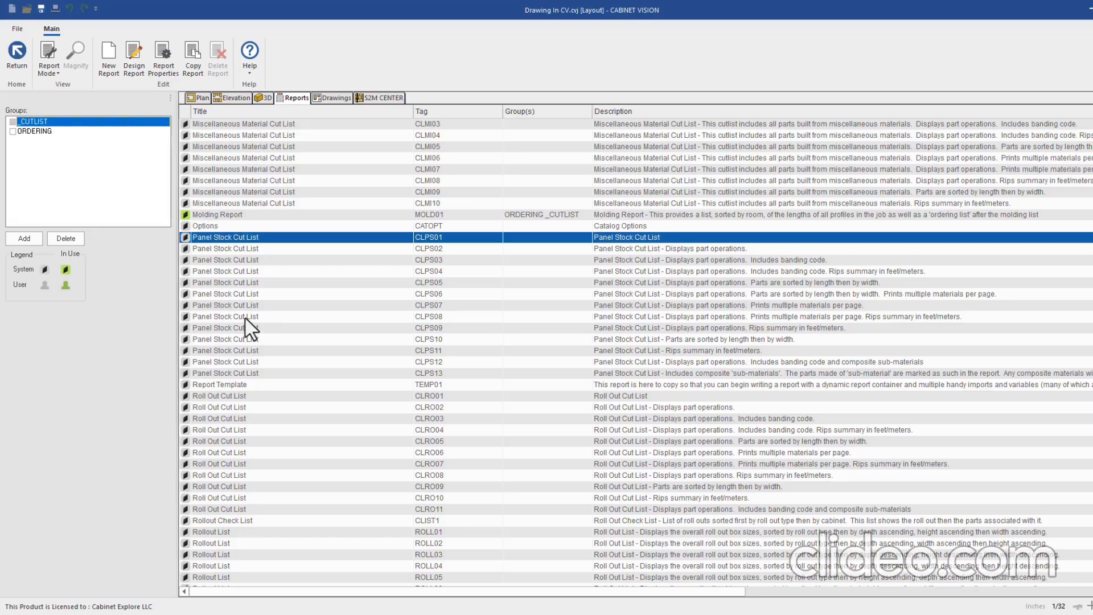
Preview each _CUTLIST report from Cabinet List to Molding Report, then show the ORDERING group
scroll(227, 281, "down", 9)
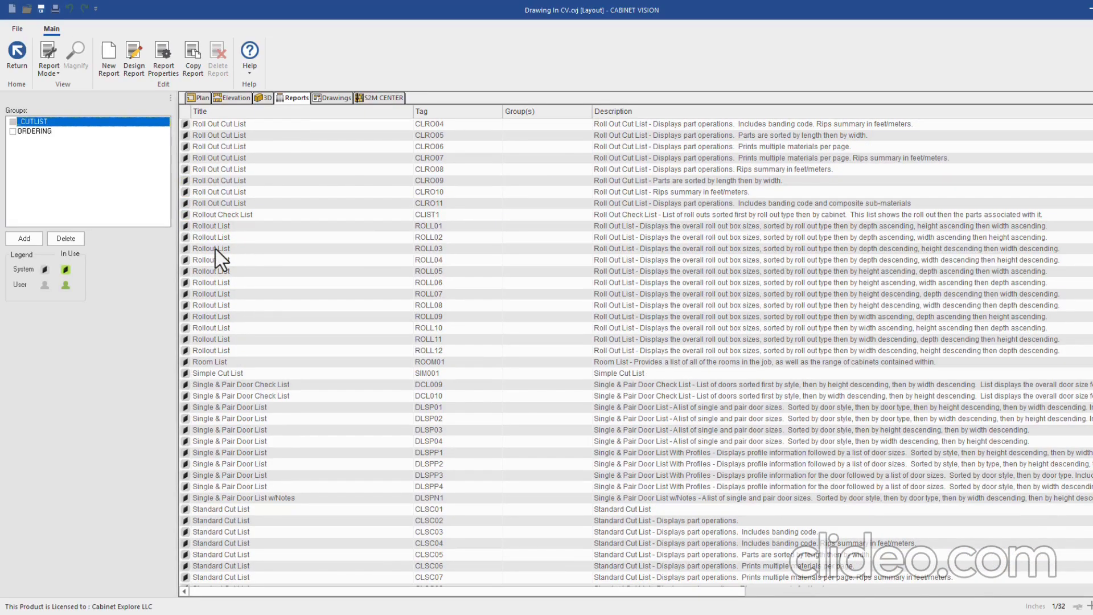
scroll(225, 535, "down", 2)
scroll(231, 456, "up", 1)
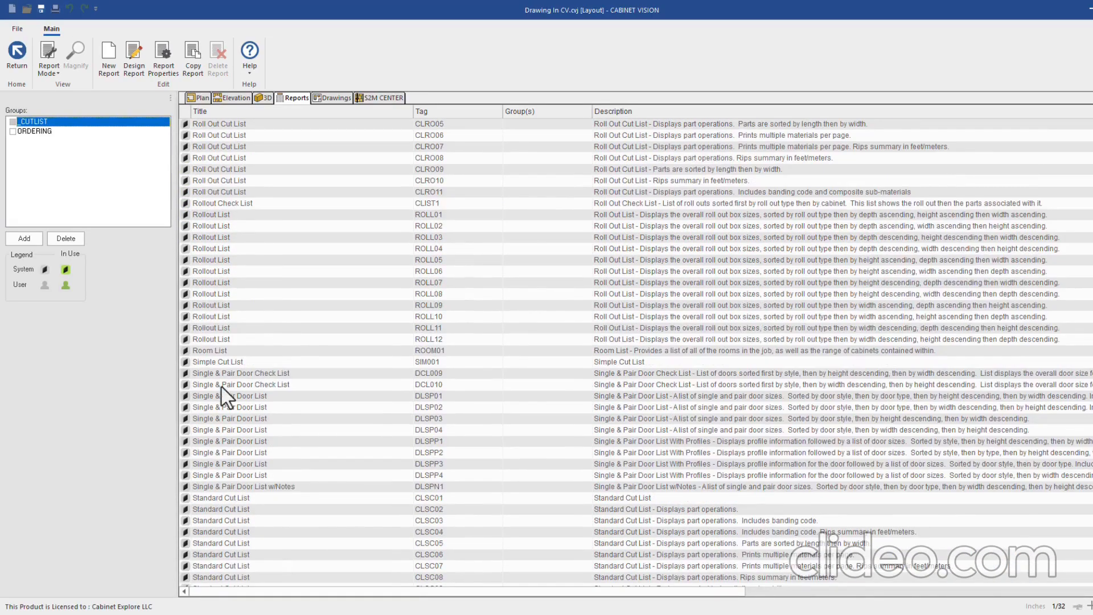
left_click(13, 66)
left_click(33, 146)
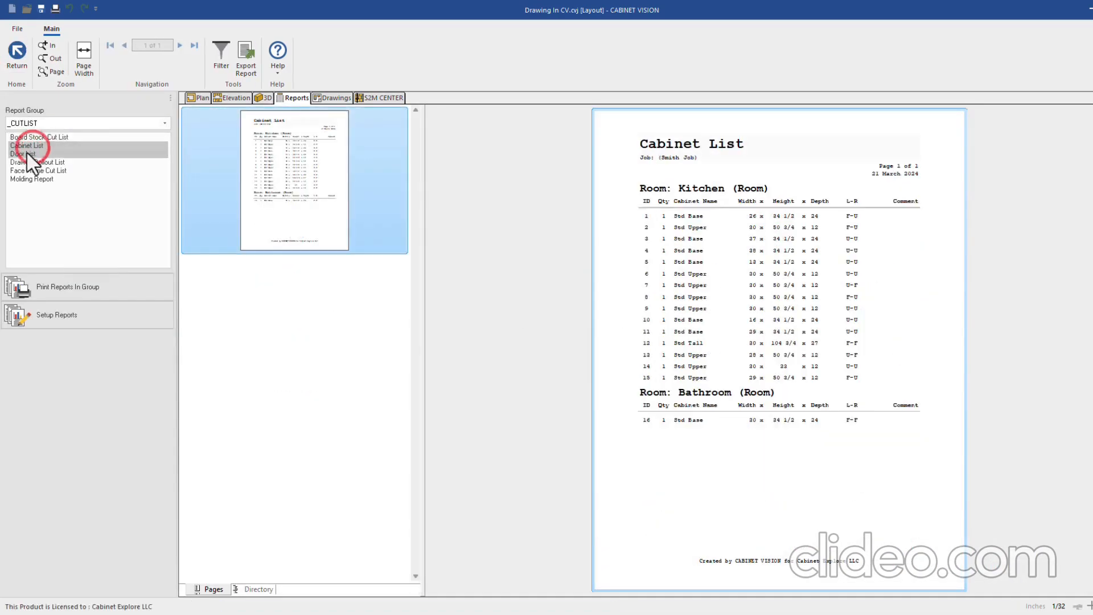
left_click(29, 154)
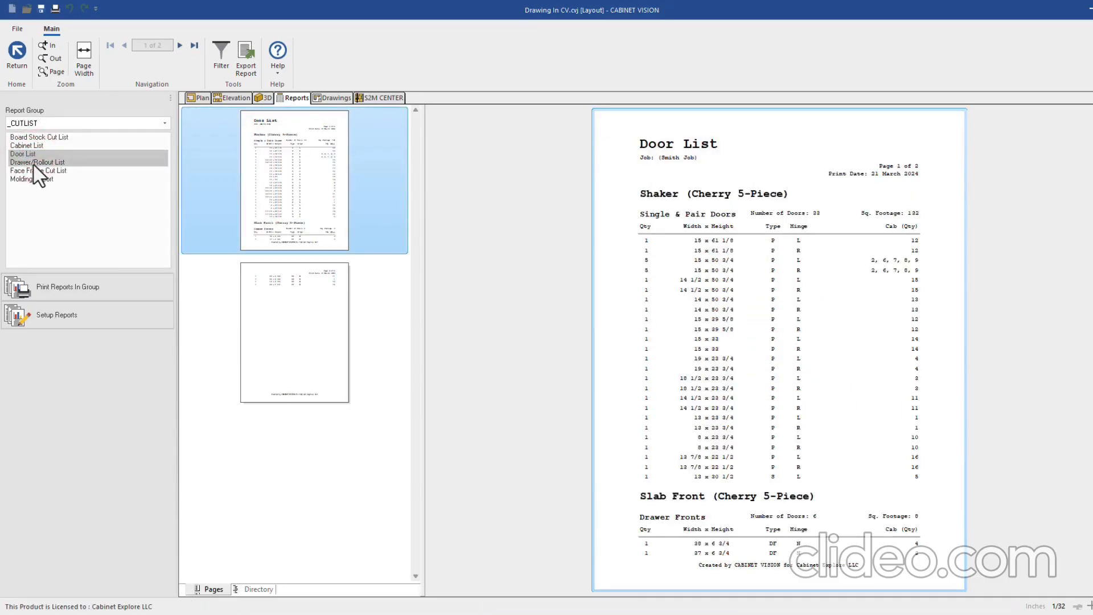
left_click(33, 164)
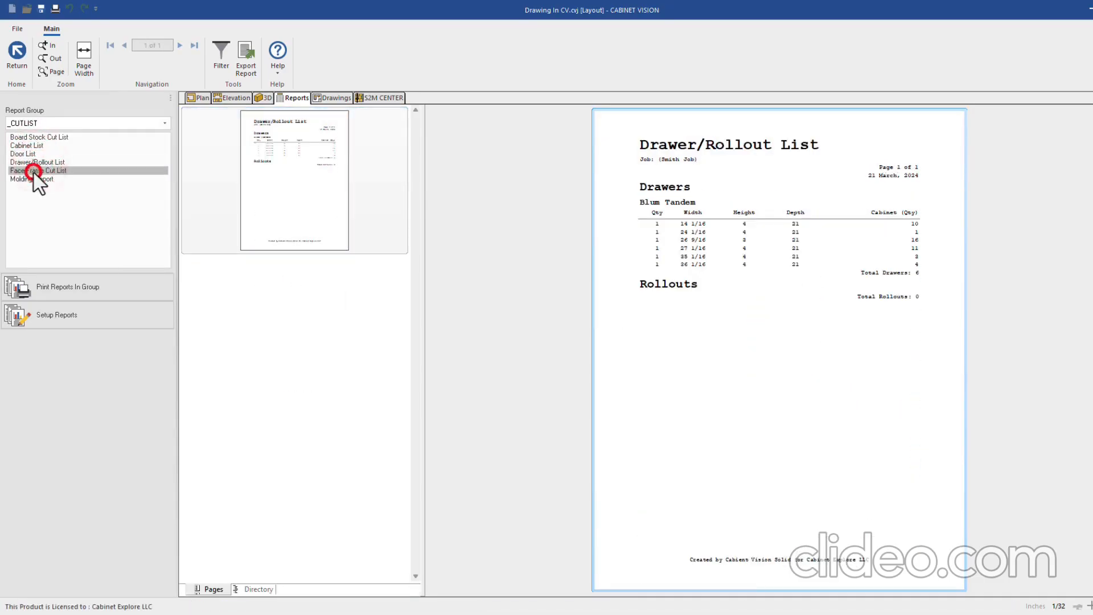
left_click(36, 171)
left_click(35, 180)
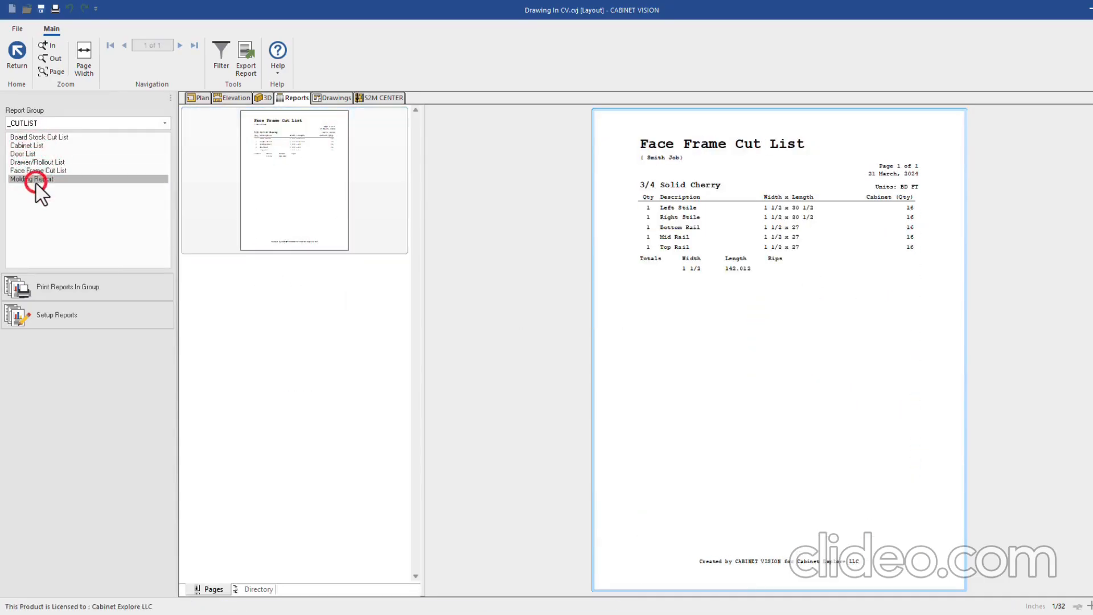
left_click(49, 122)
left_click(34, 149)
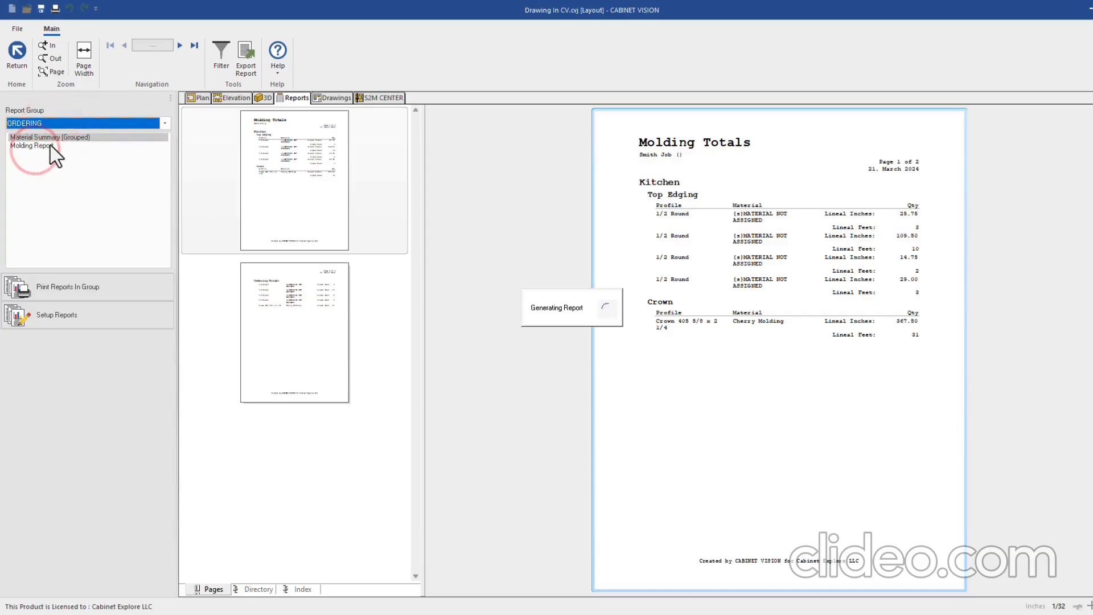
Preview the one-page Face Frame Cut List from the _CUTLIST group, then return to the setup list
scroll(762, 329, "down", 3)
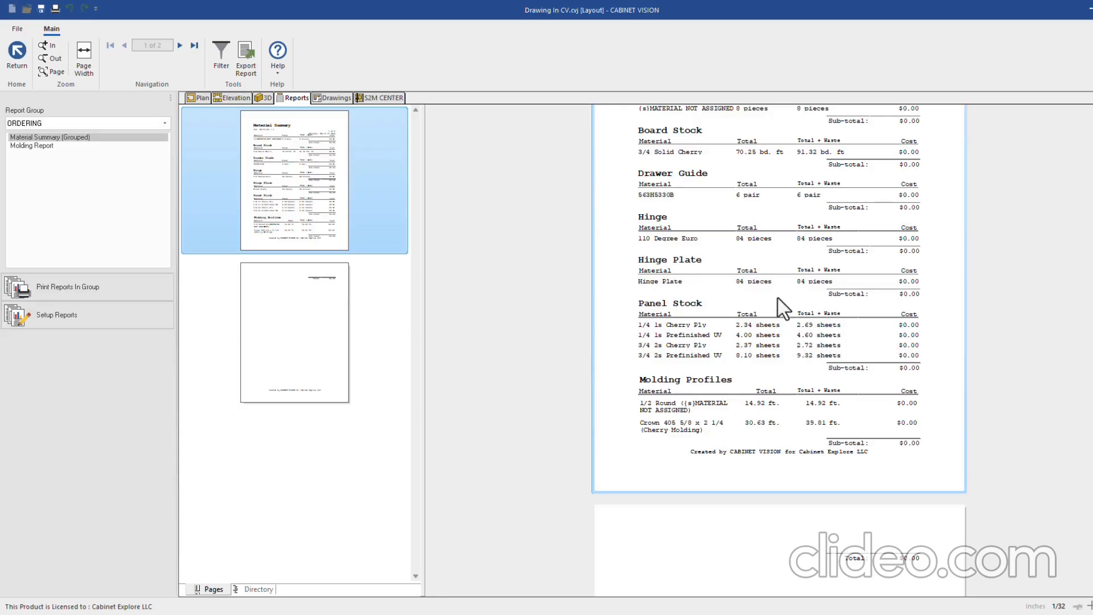
left_click(46, 144)
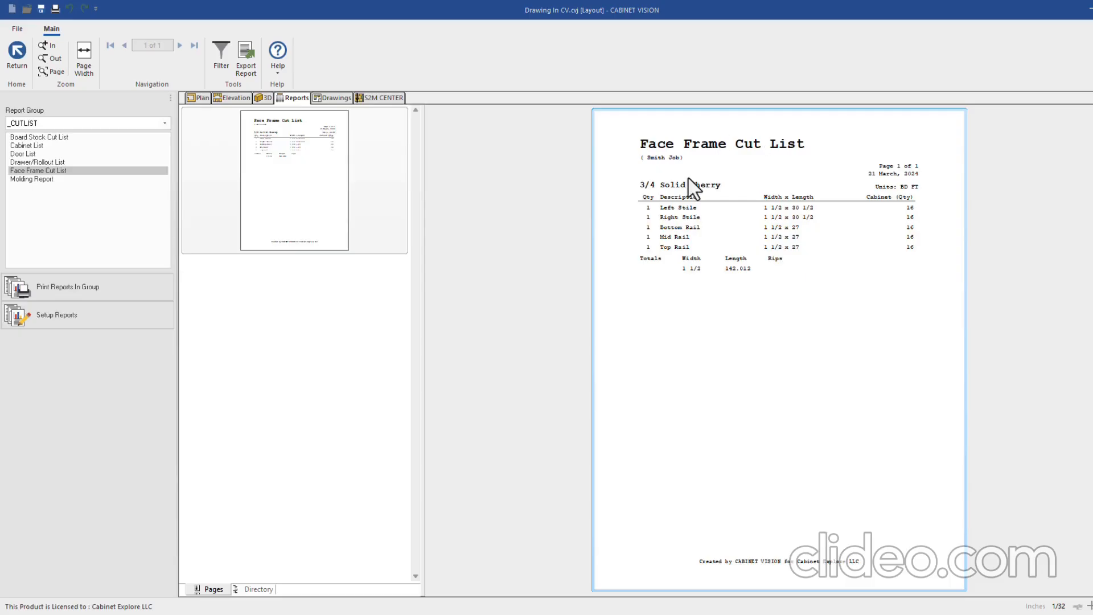
left_click(79, 317)
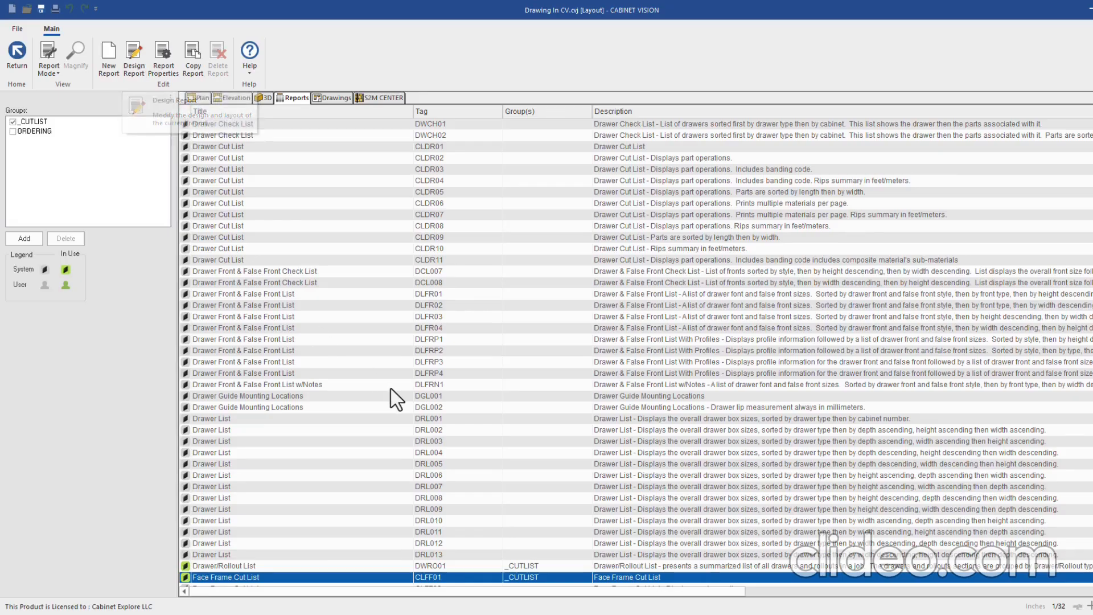
Make a design copy of the Face Frame Cut List system report, adding 'Mullion' to its title
scroll(387, 402, "down", 1)
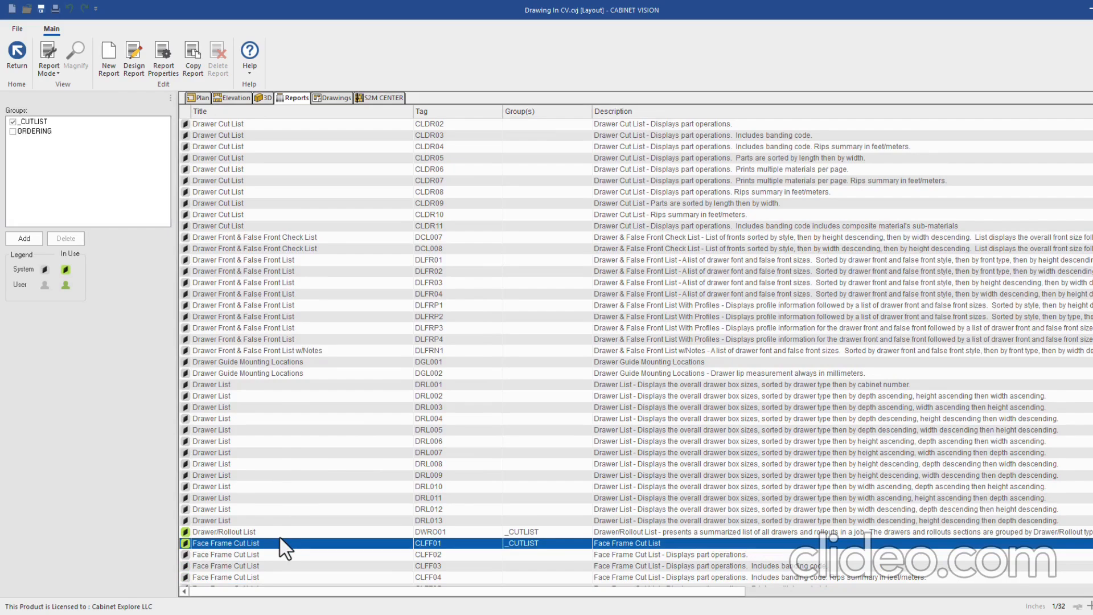
left_click(133, 51)
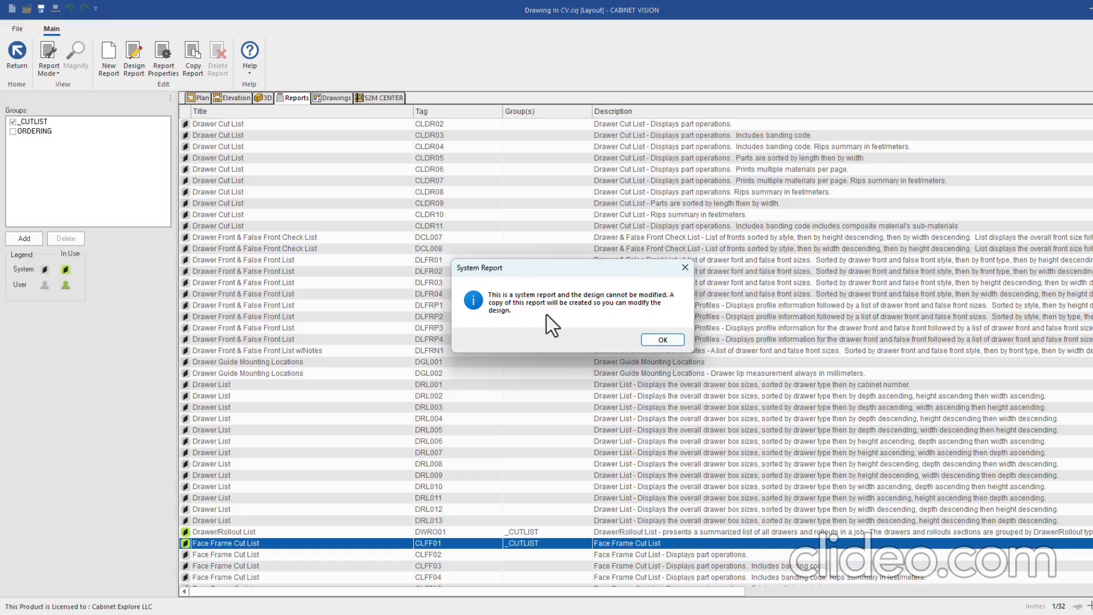
left_click(655, 339)
left_click(574, 277)
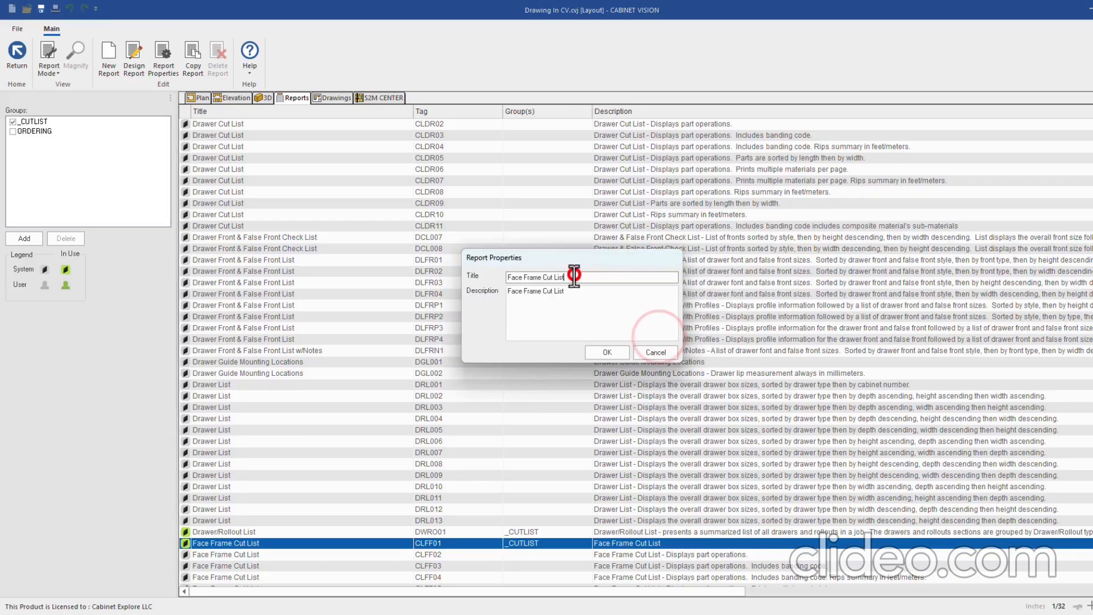
type("Mullion")
left_click(603, 350)
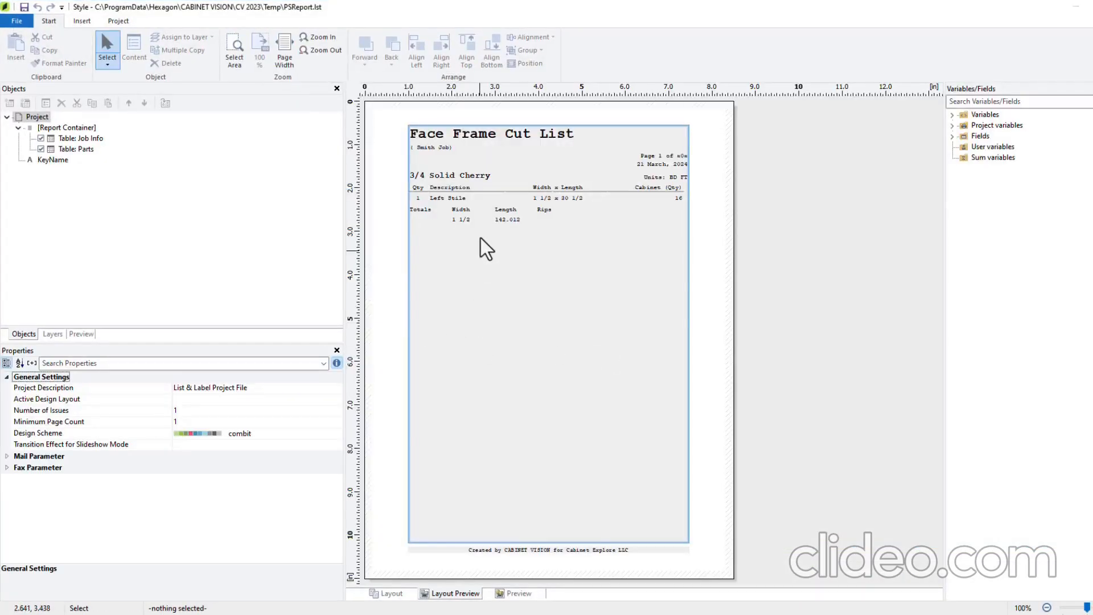
Open the contents of the Job Info table that holds the report title
left_click(498, 134)
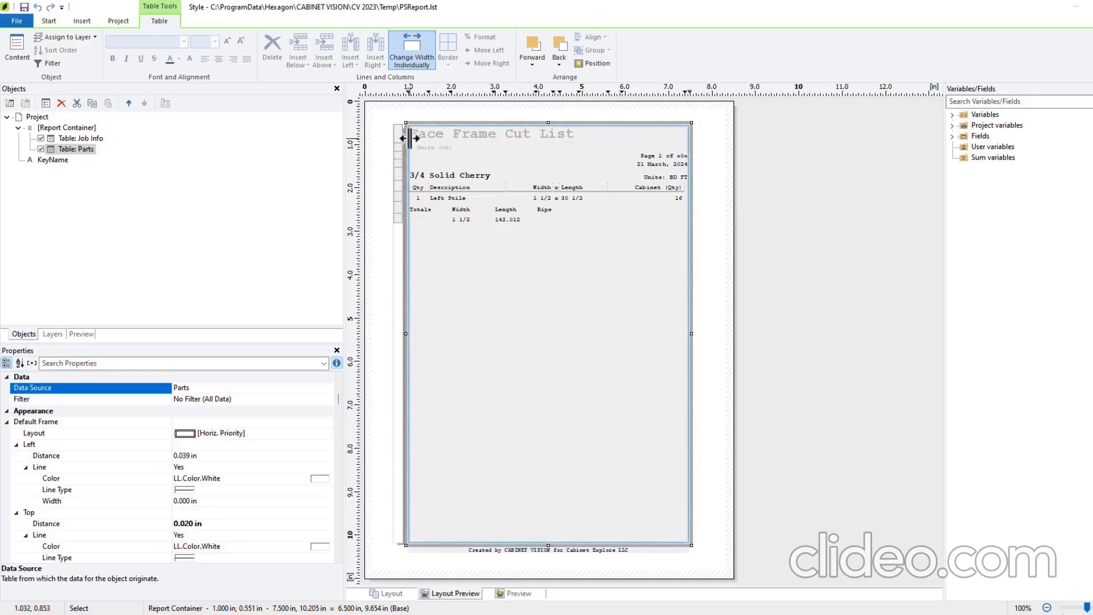
left_click(393, 135)
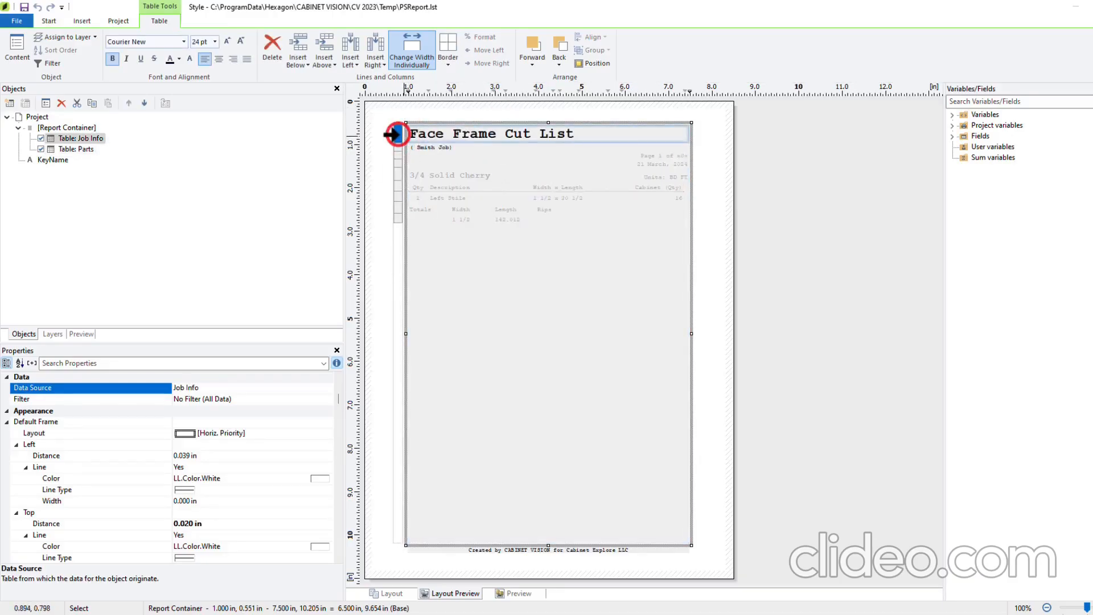
double_click(393, 134)
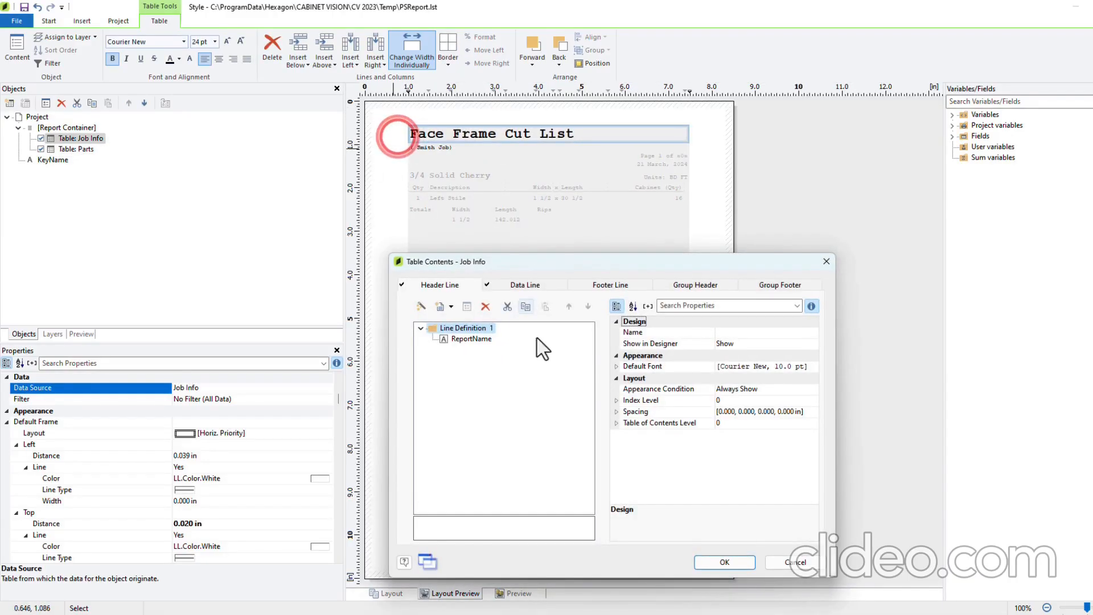
Replace the ReportName title formula with "Frame Report"
double_click(472, 338)
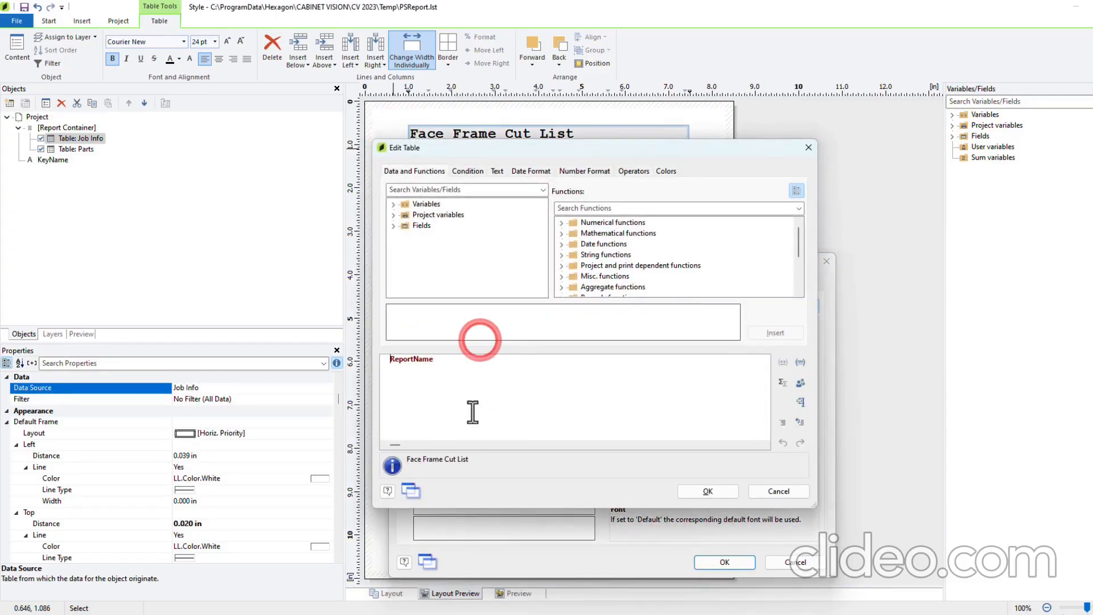
left_click(452, 360)
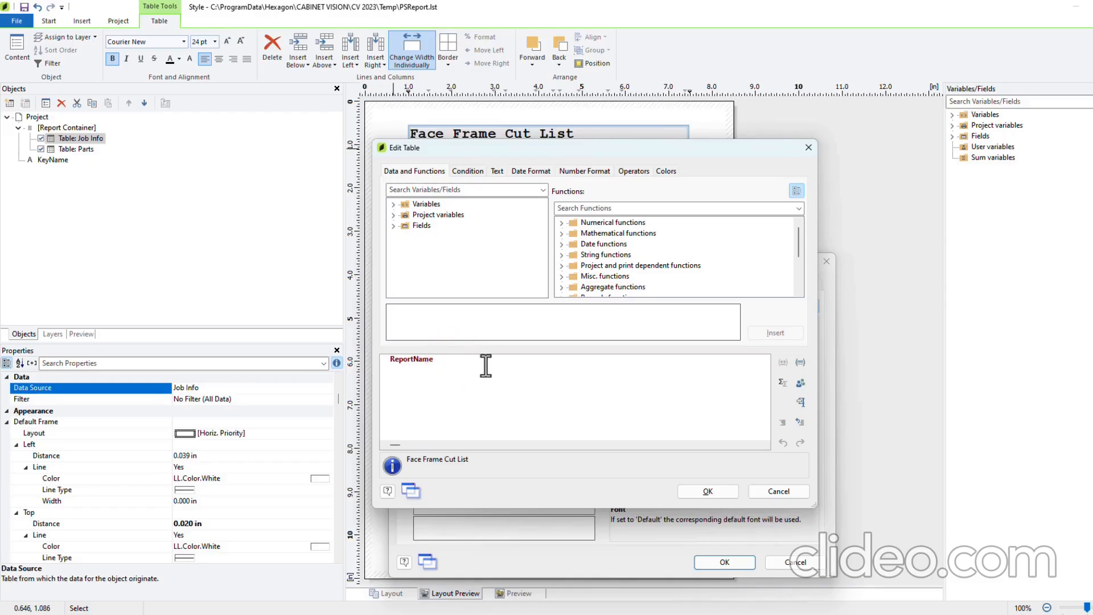
double_click(485, 361)
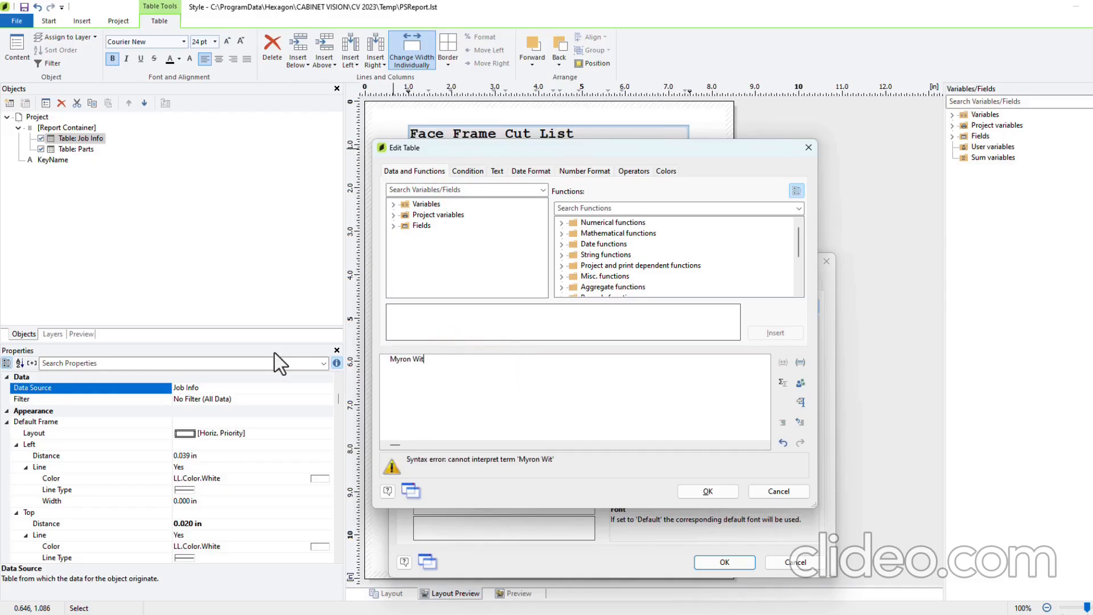
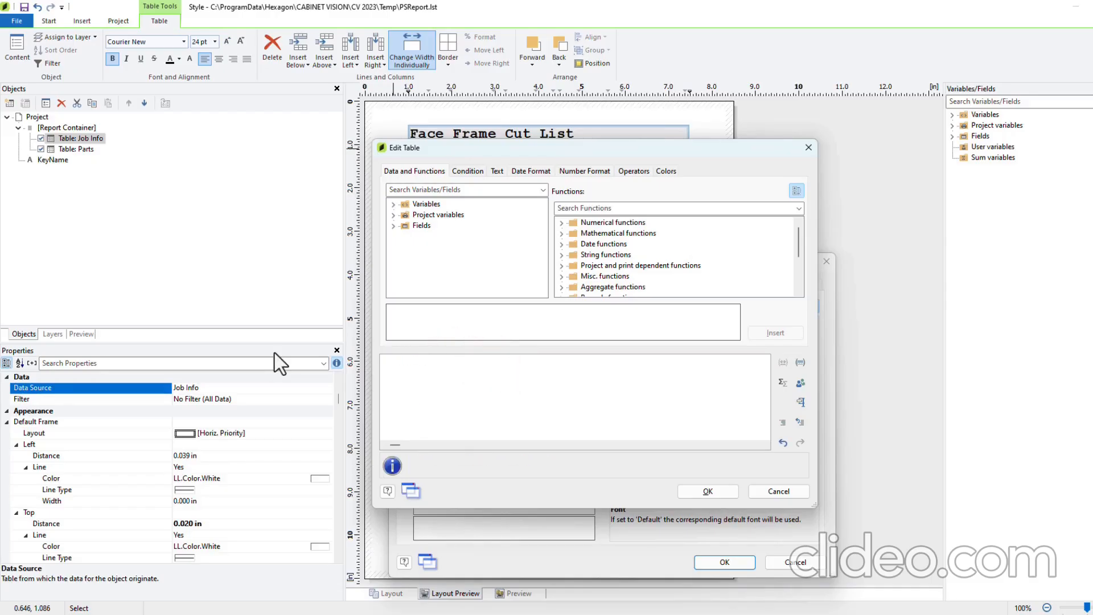
type("\"Frame")
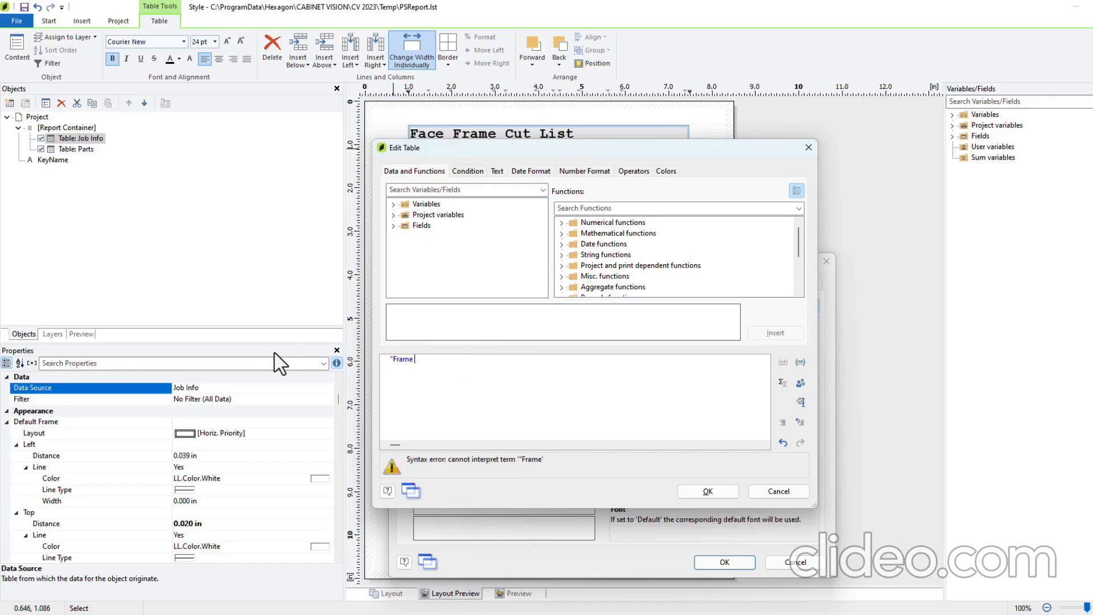
type(" Report\"")
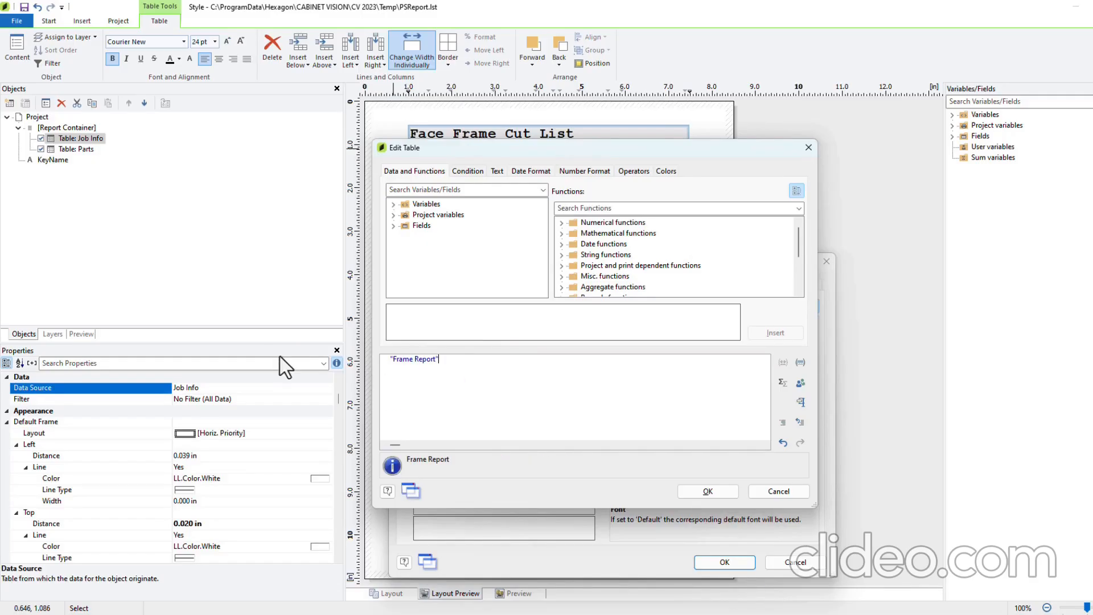
left_click(708, 491)
left_click(725, 562)
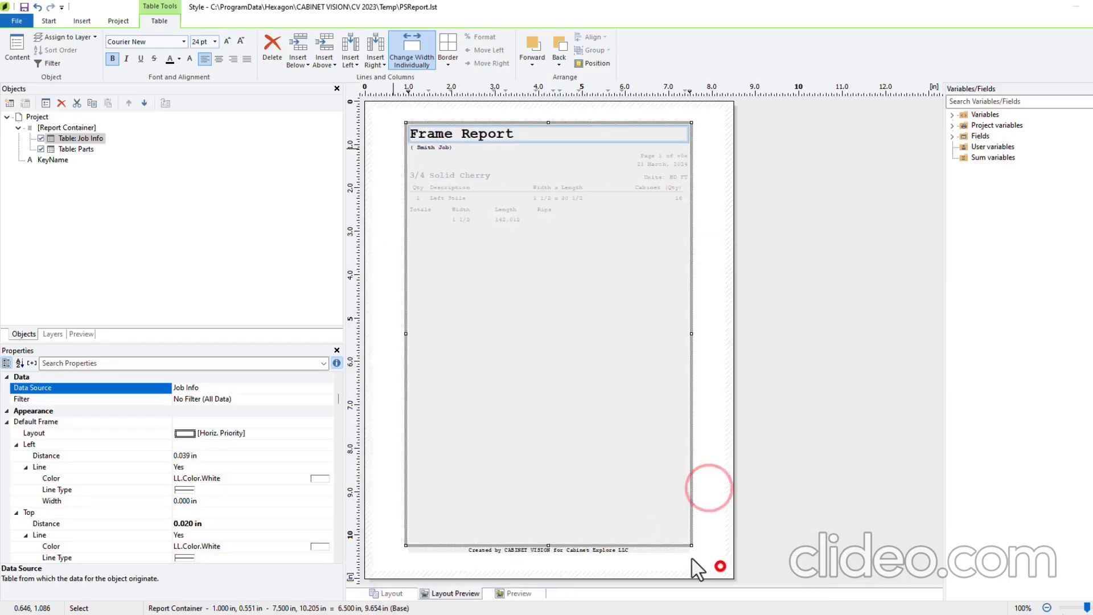
Enlarge the Frame Report title to 36 pt bold Courier New
double_click(391, 131)
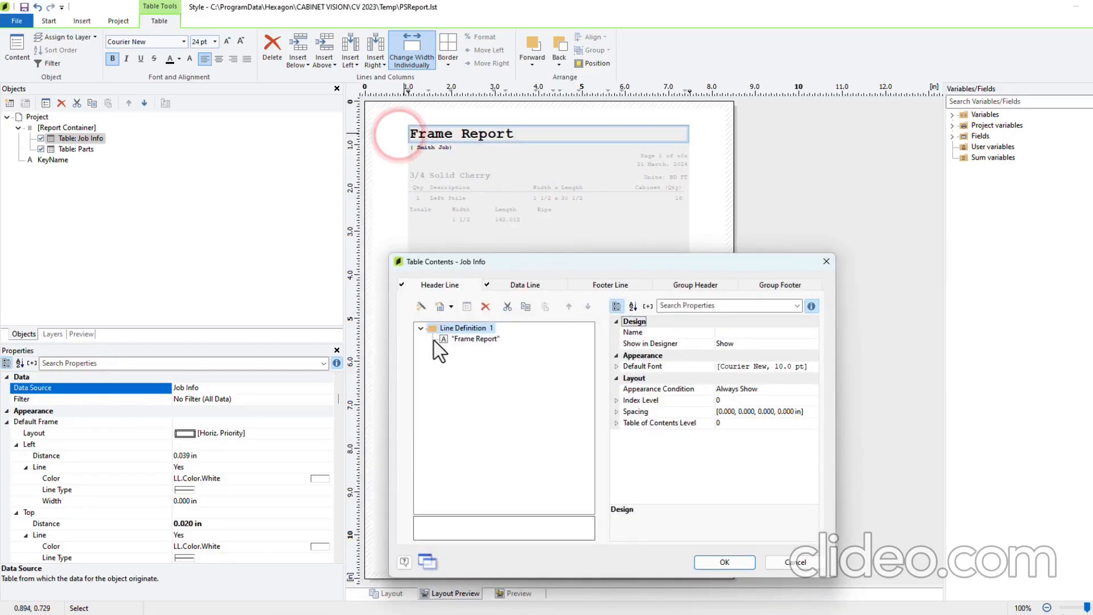
left_click(461, 338)
left_click(803, 367)
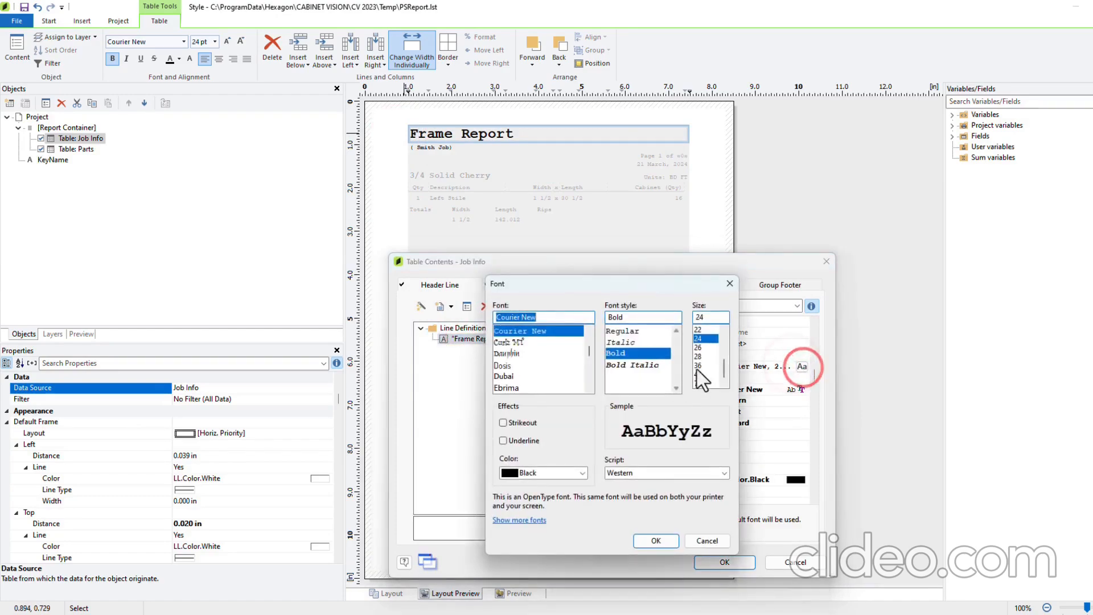
left_click(699, 365)
left_click(655, 541)
left_click(721, 562)
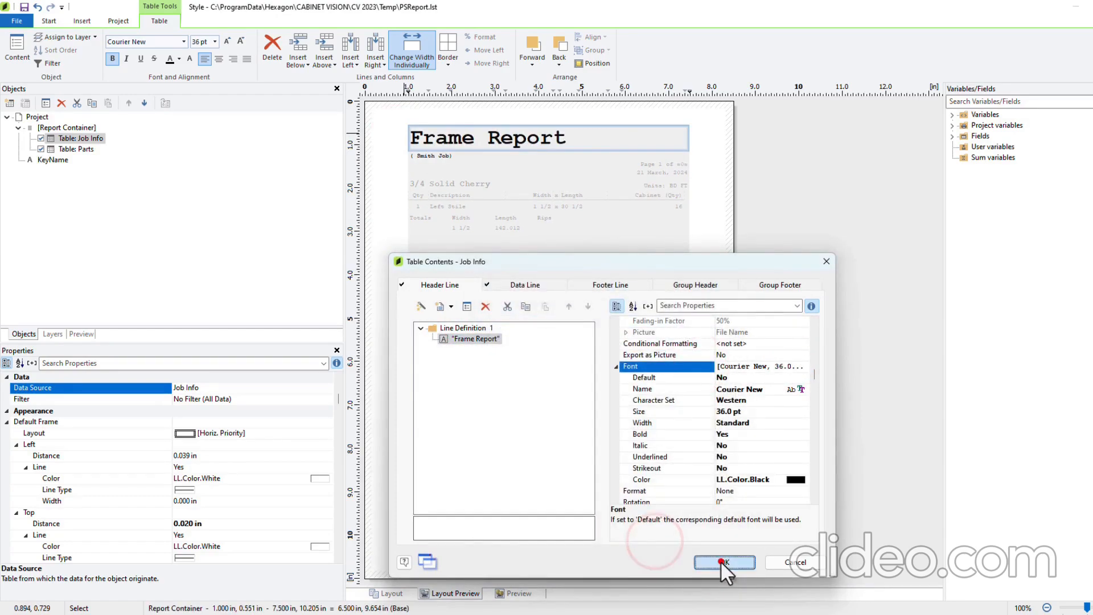
Set the Parts.Material heading (3/4 Solid Cherry) font size to 24 in the Parts table
left_click(397, 183)
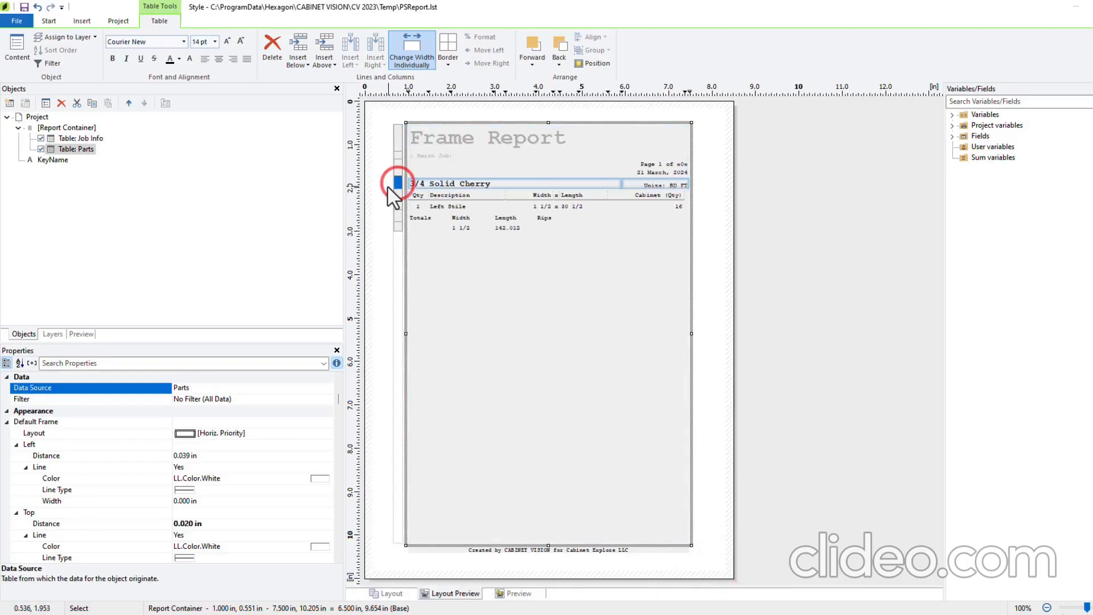
double_click(397, 183)
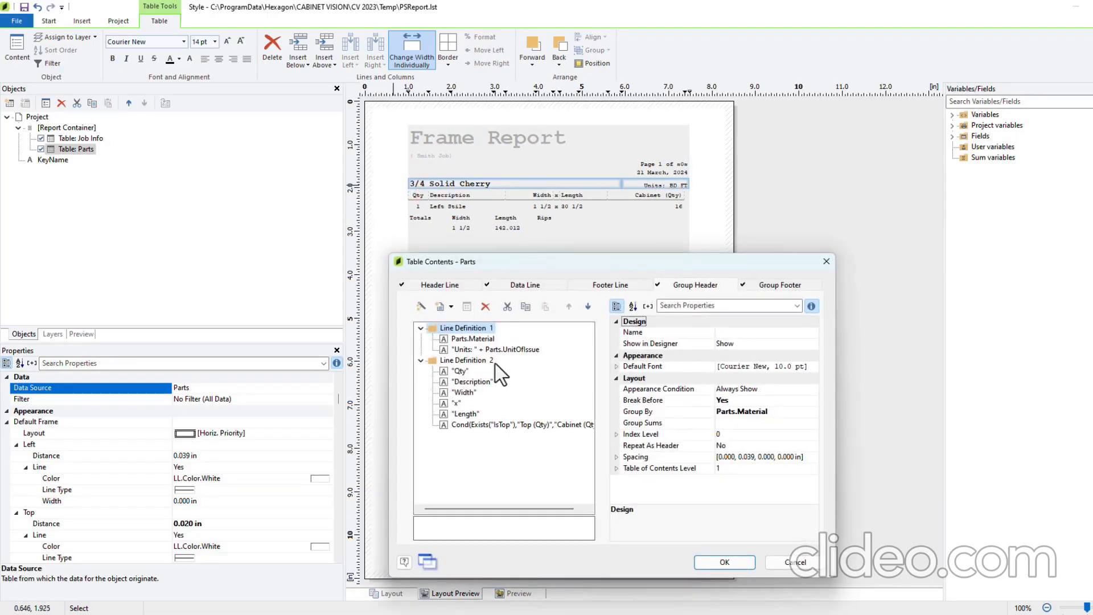
left_click(475, 339)
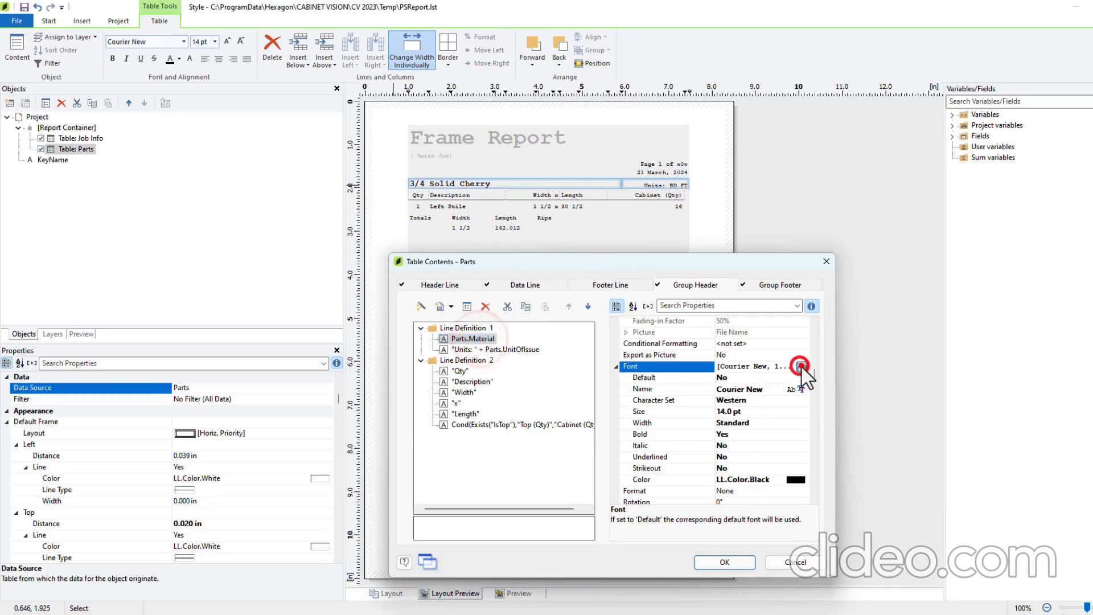
left_click(802, 366)
scroll(699, 352, "down", 1)
left_click(697, 347)
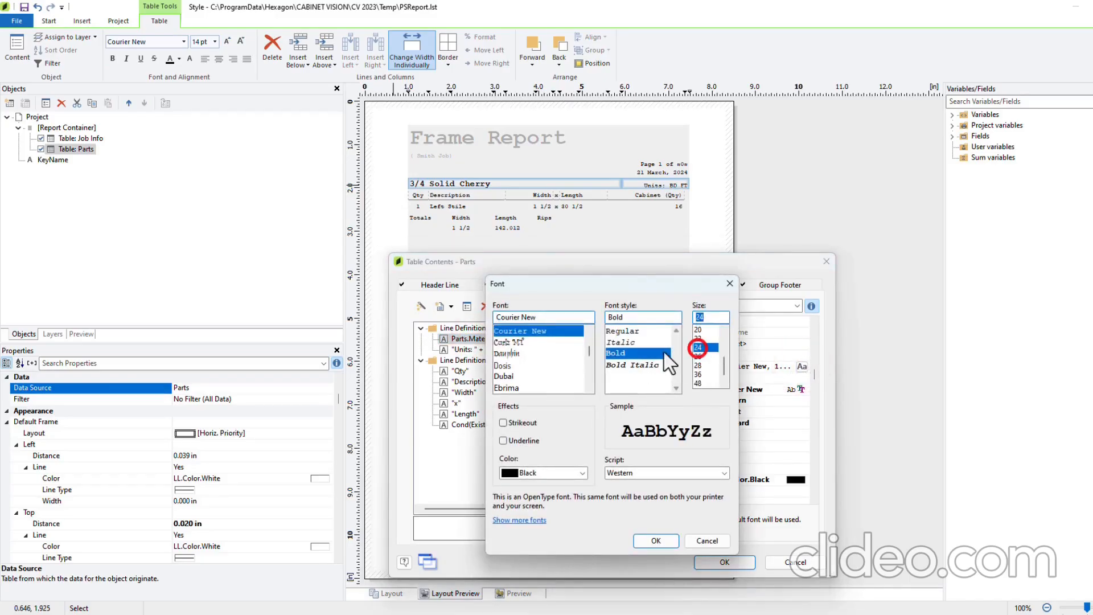
left_click(656, 540)
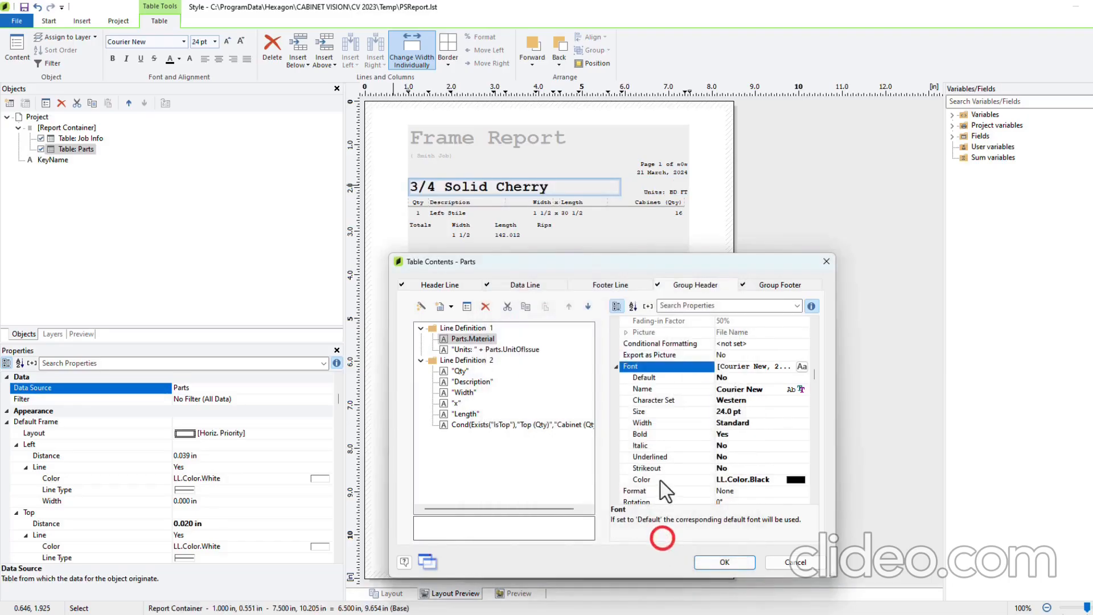
left_click(724, 562)
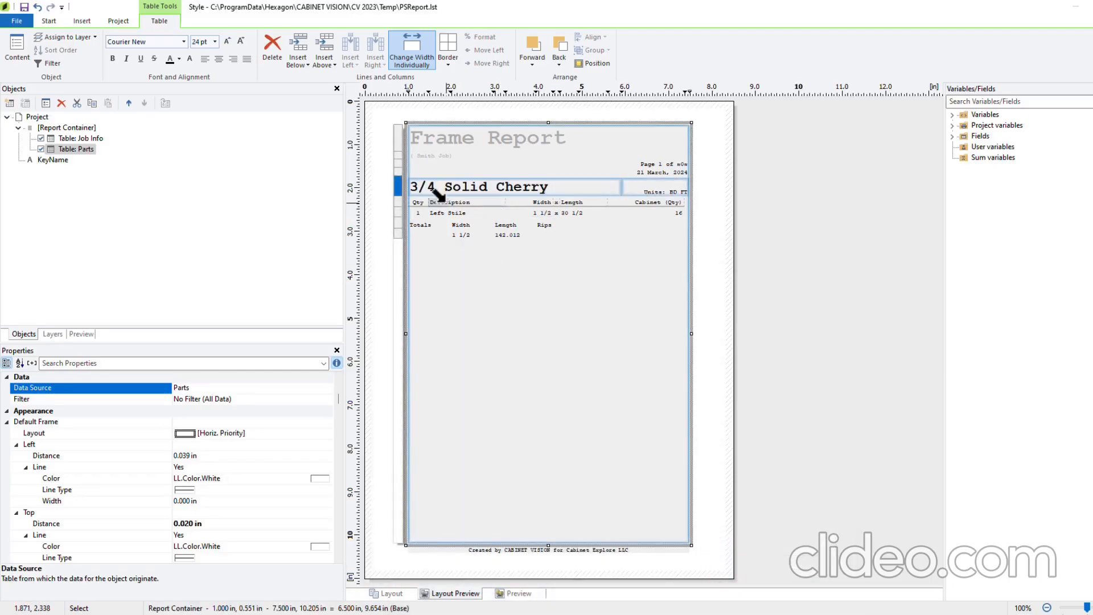
Move Qty after Description in the group header and data line, then save the report
double_click(65, 150)
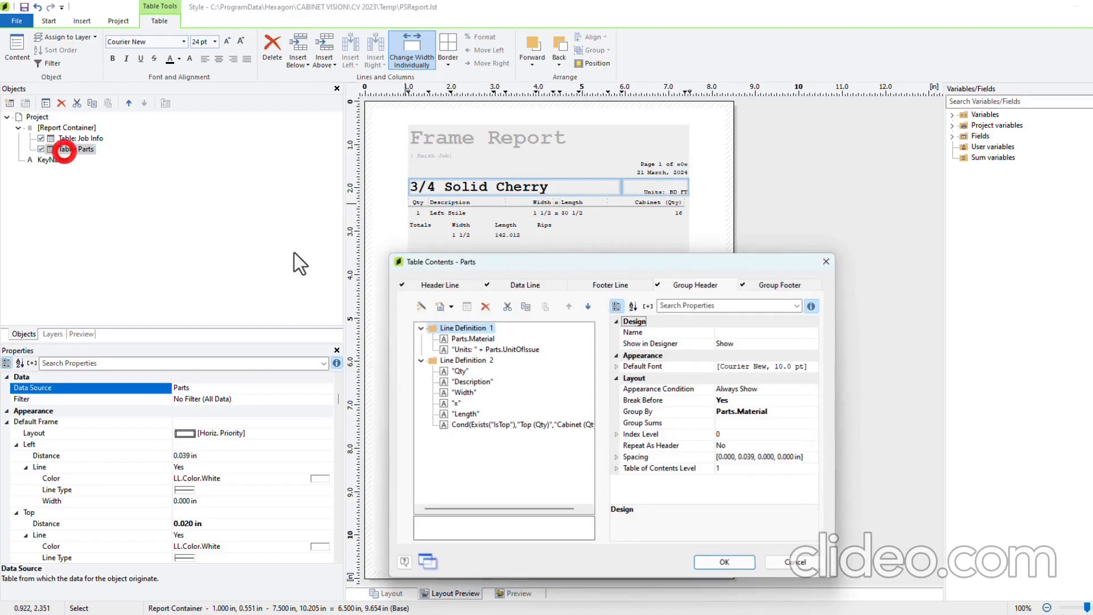
left_click(458, 371)
left_click_drag(454, 378, 448, 387)
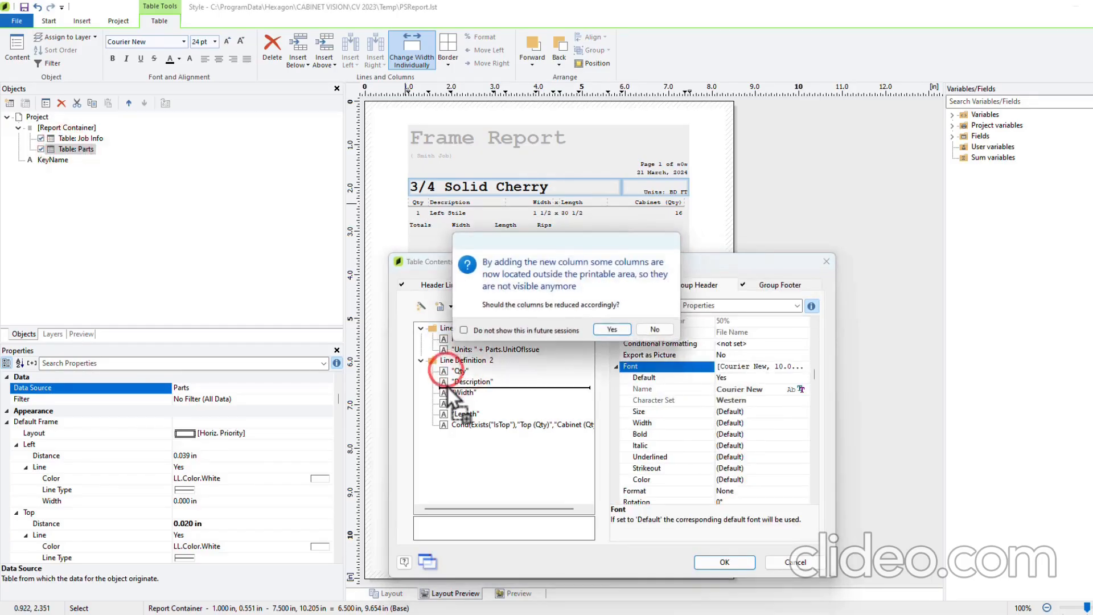
left_click(619, 332)
left_click(548, 286)
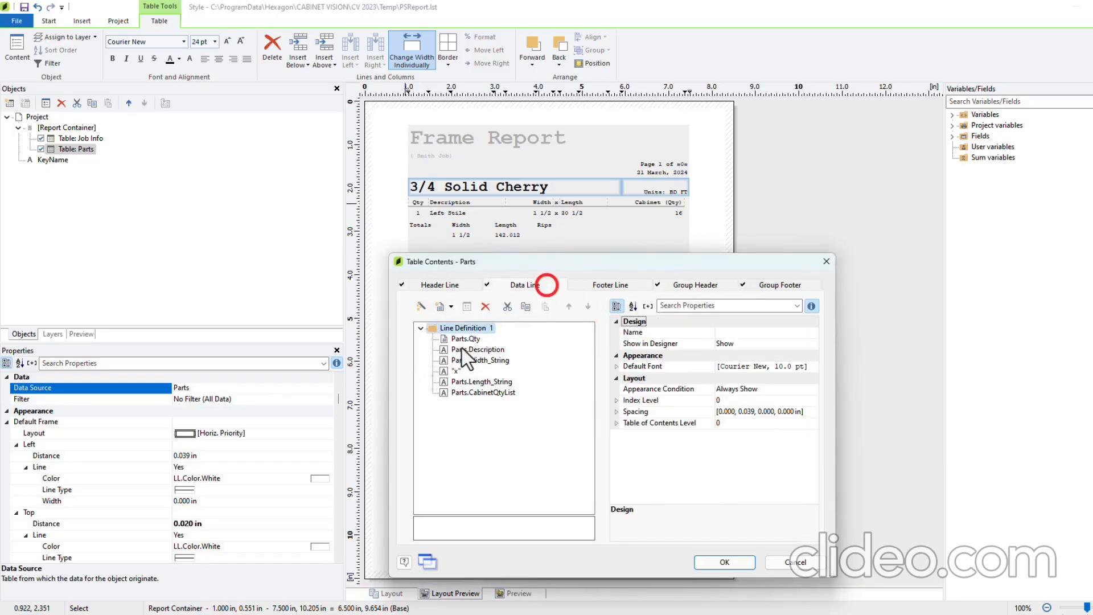
left_click(458, 340)
left_click_drag(458, 340, 447, 357)
left_click(616, 331)
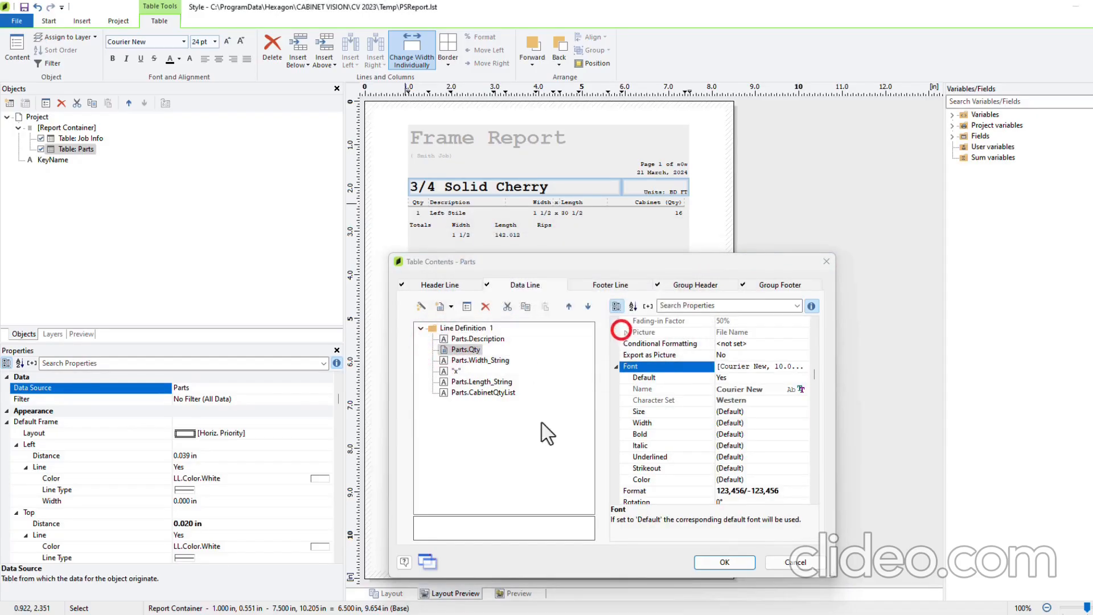
left_click(725, 560)
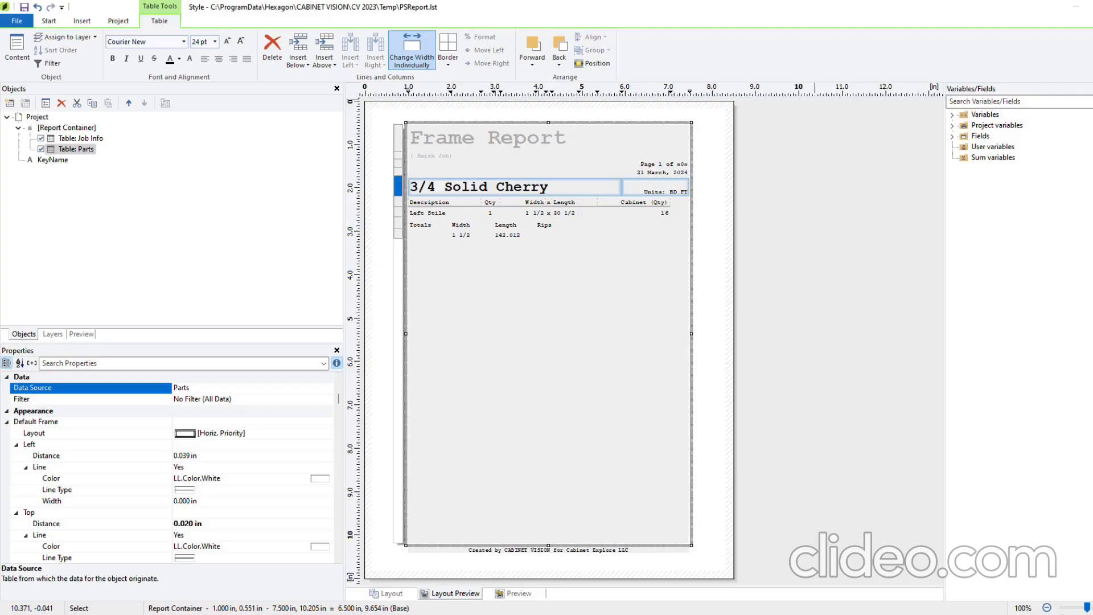
left_click(542, 314)
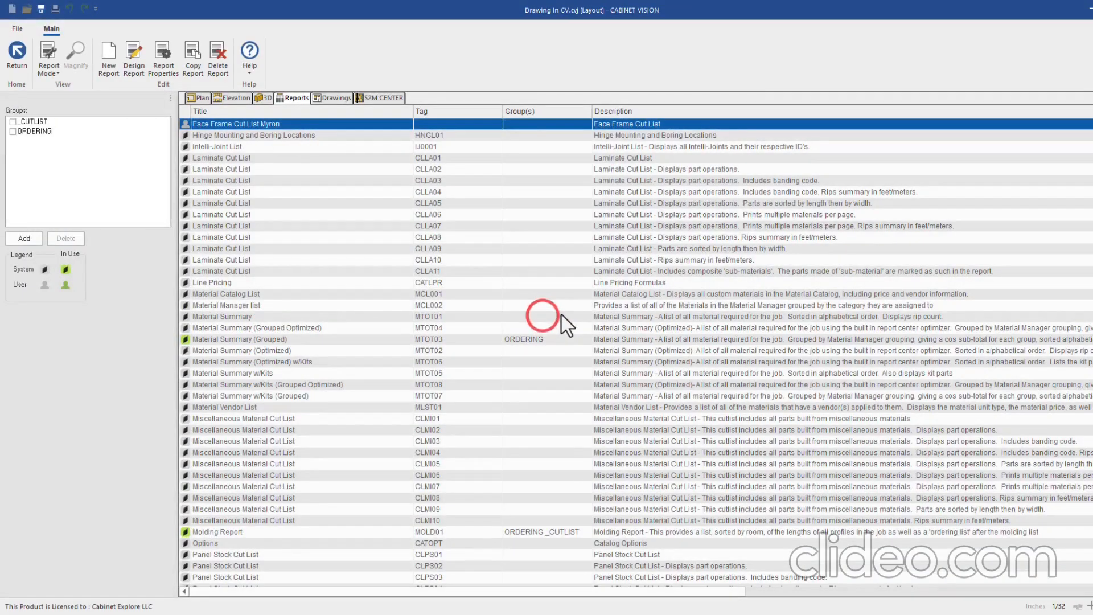
left_click(158, 55)
left_click_drag(648, 235, 557, 197)
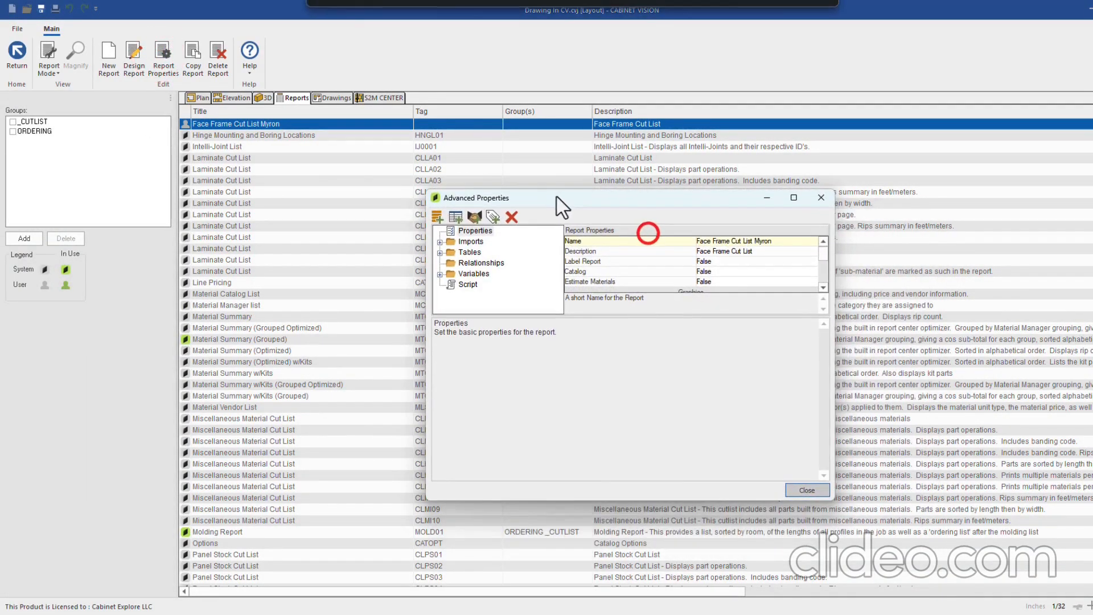
left_click_drag(833, 500, 865, 512)
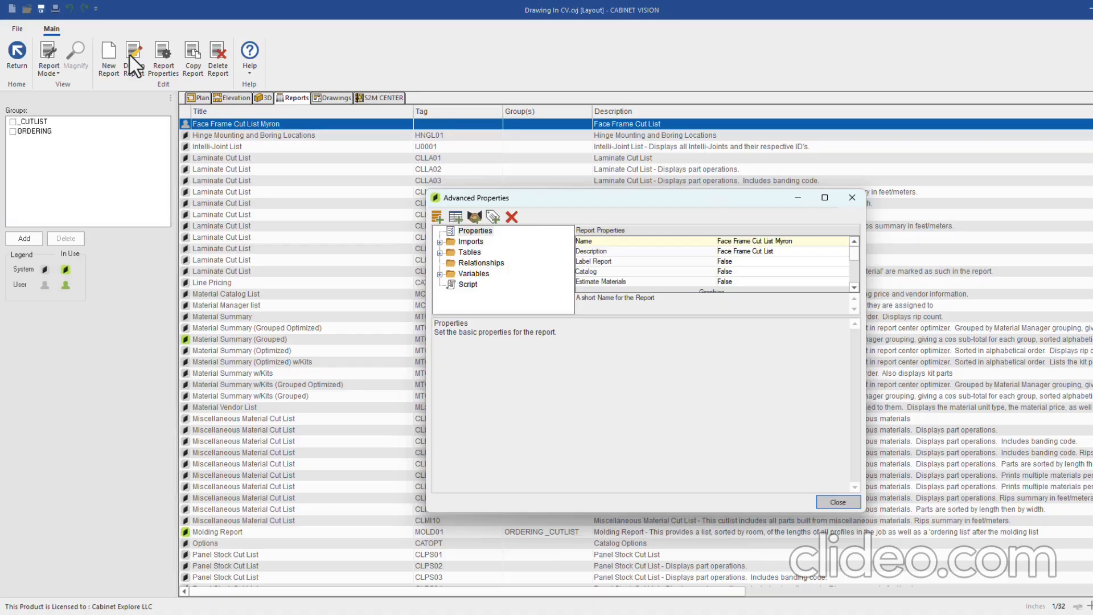
left_click(439, 252)
left_click(477, 263)
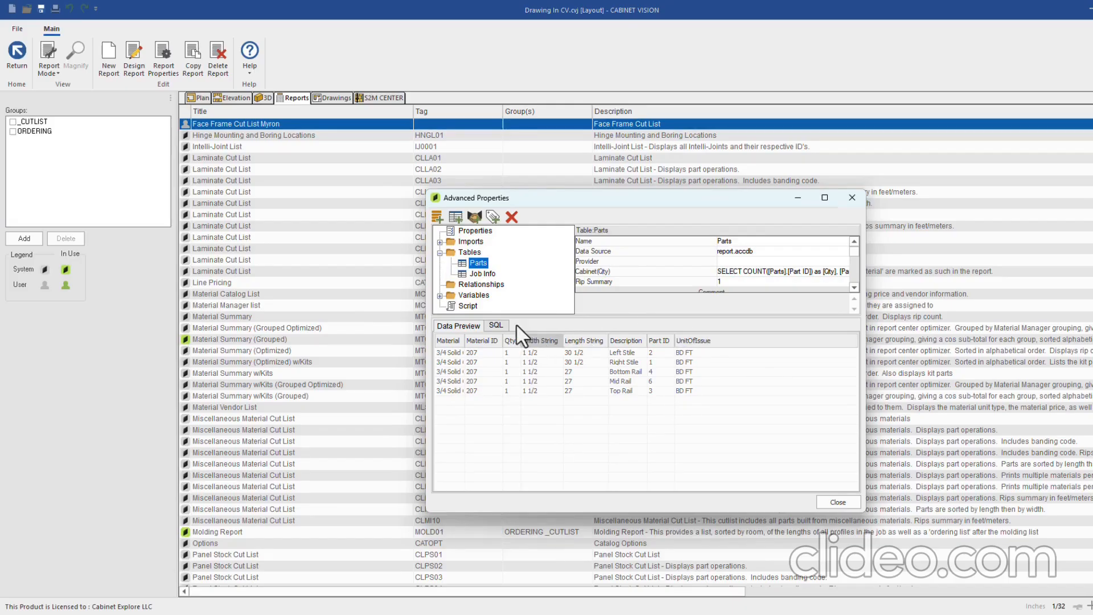
left_click(494, 326)
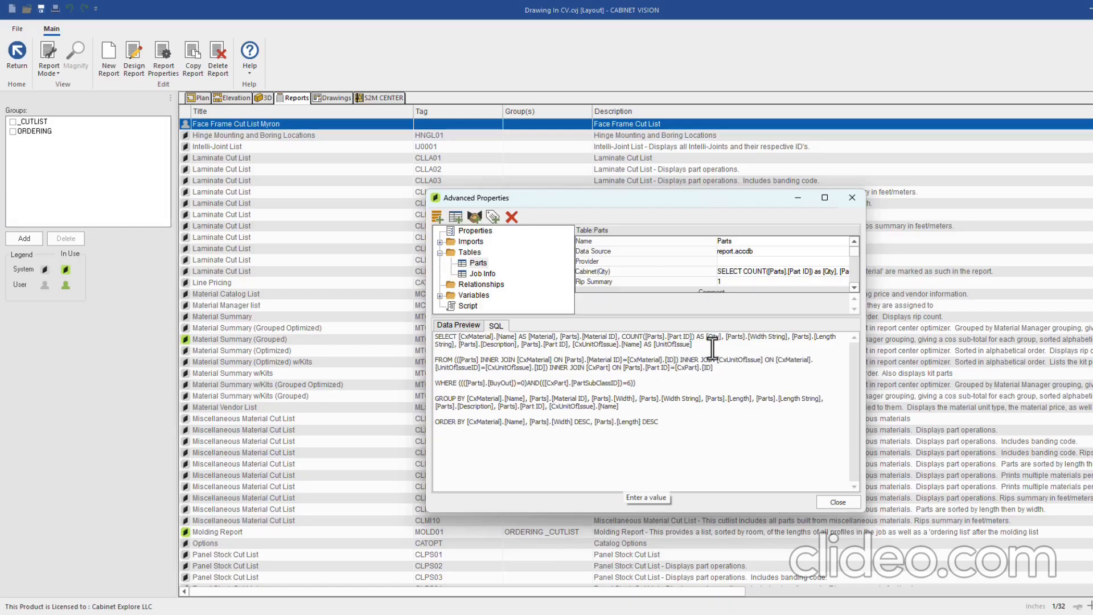
left_click_drag(698, 348, 455, 336)
left_click(457, 324)
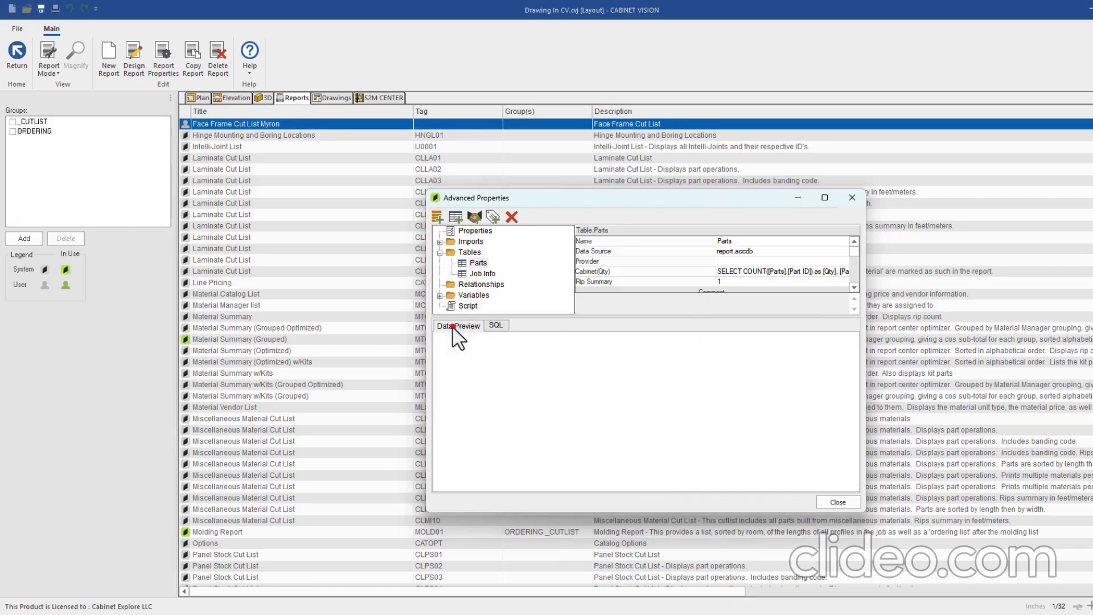
left_click(496, 325)
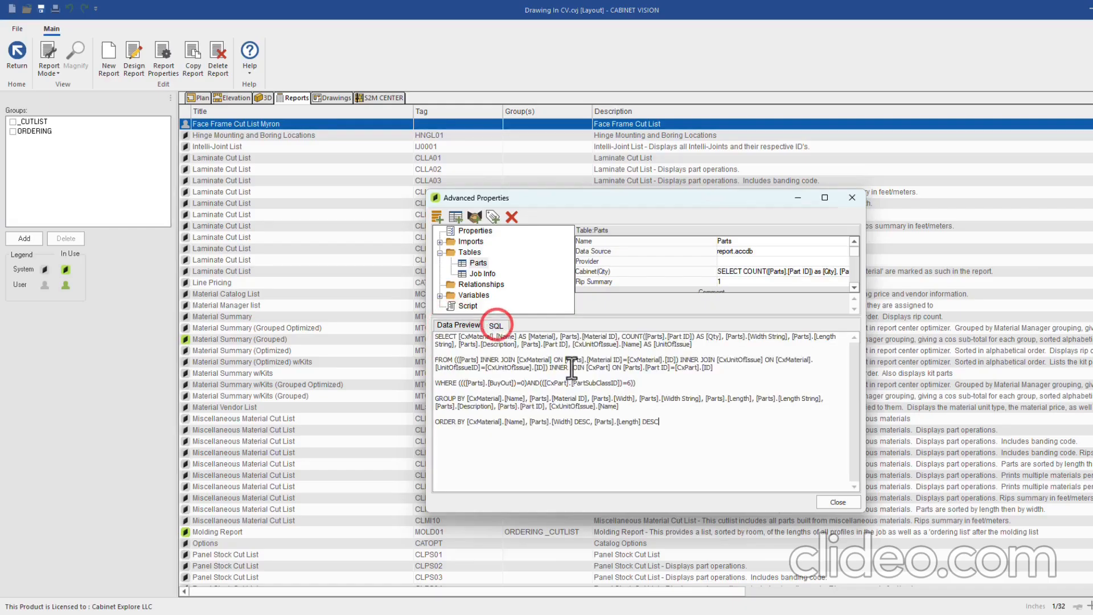
left_click_drag(716, 368, 479, 367)
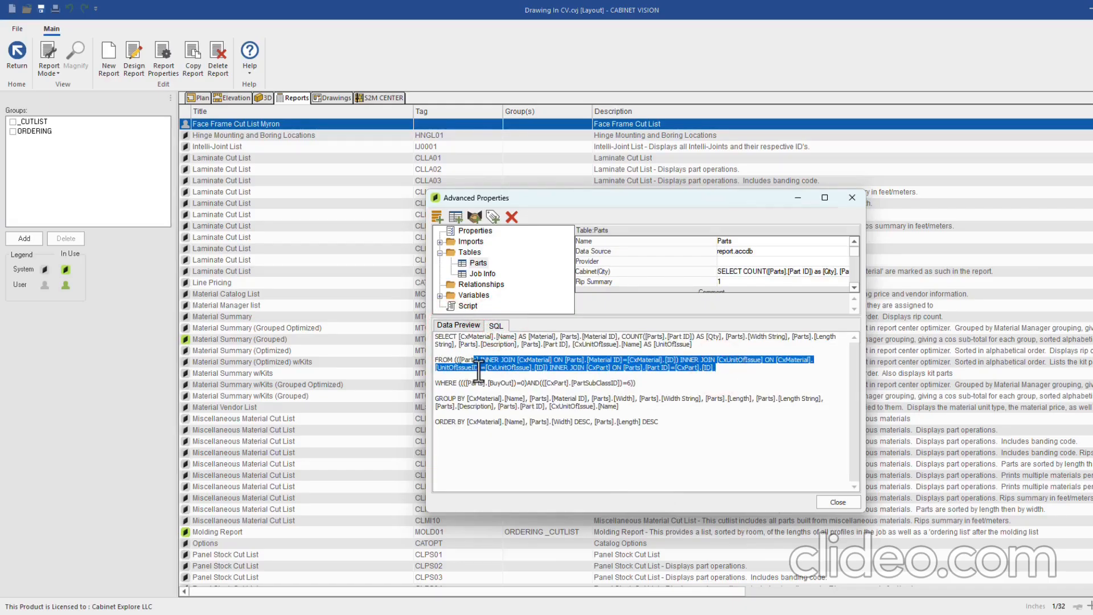
left_click_drag(639, 383, 447, 382)
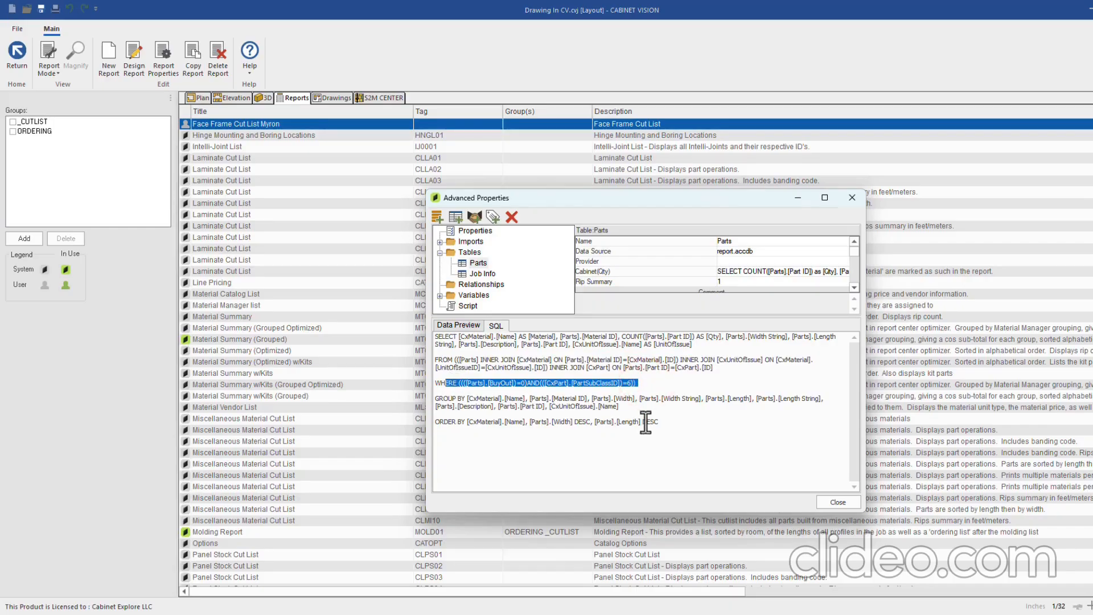
left_click_drag(661, 422, 481, 422)
left_click(514, 421)
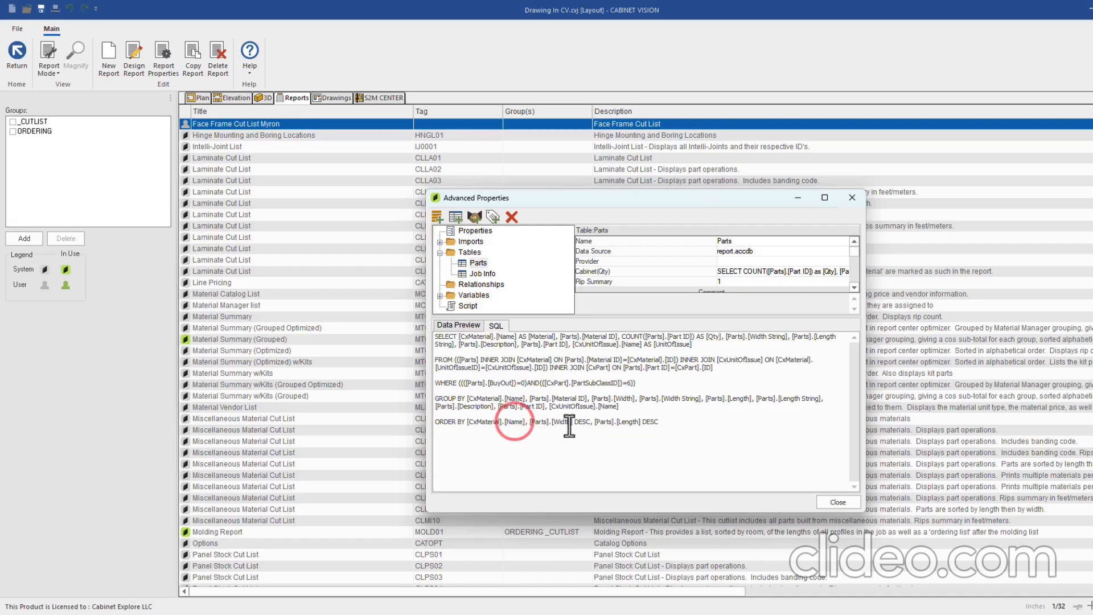
left_click(463, 326)
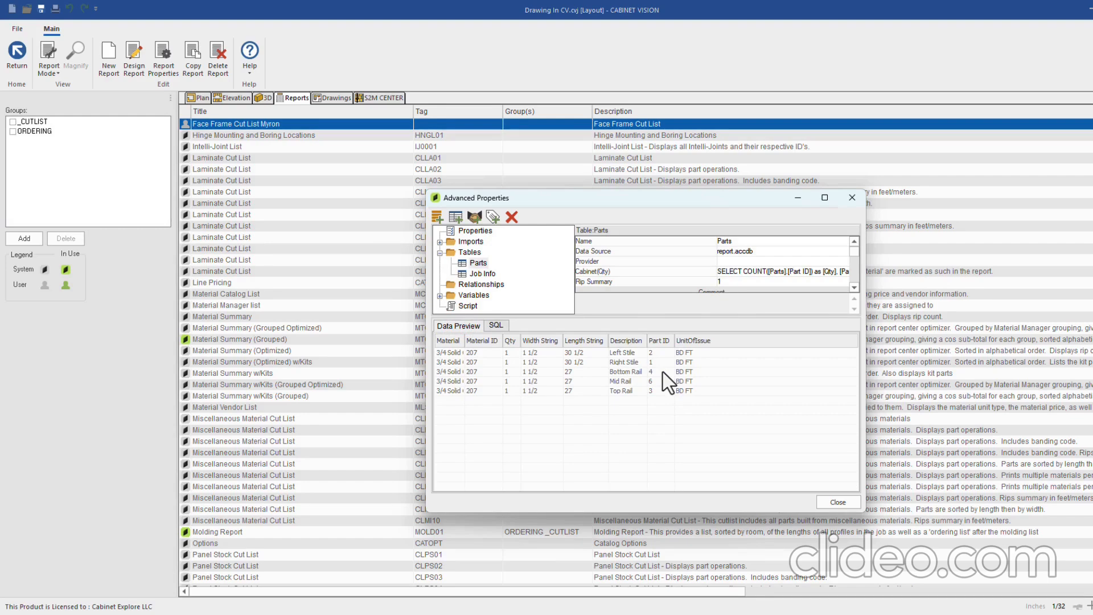
left_click(833, 502)
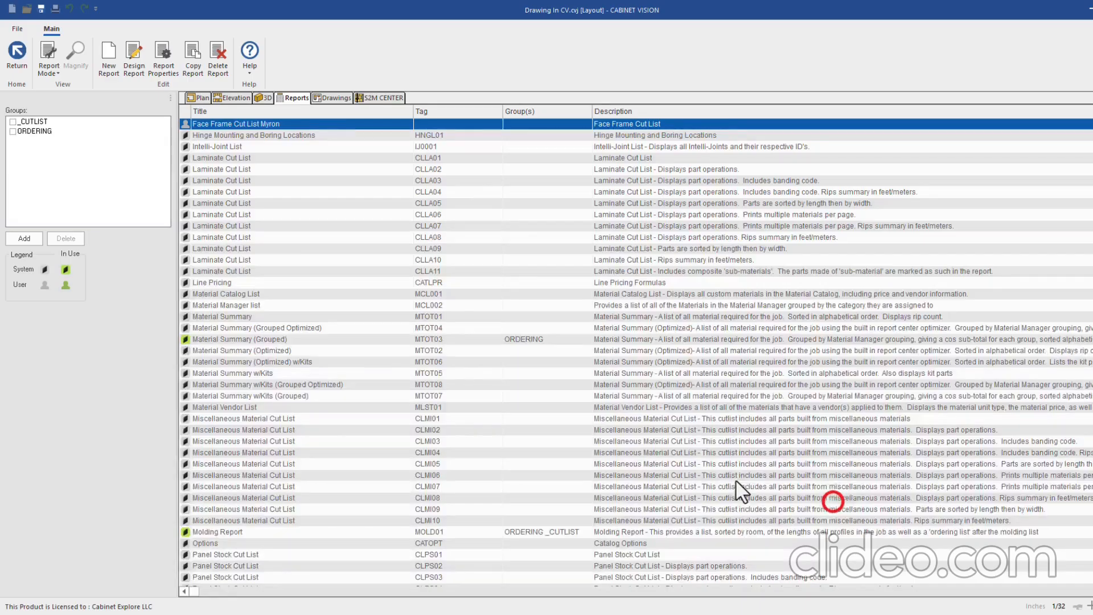
Return from report setup to the job and browse its reports, Wall 2 elevation and drawing sheets
left_click(42, 62)
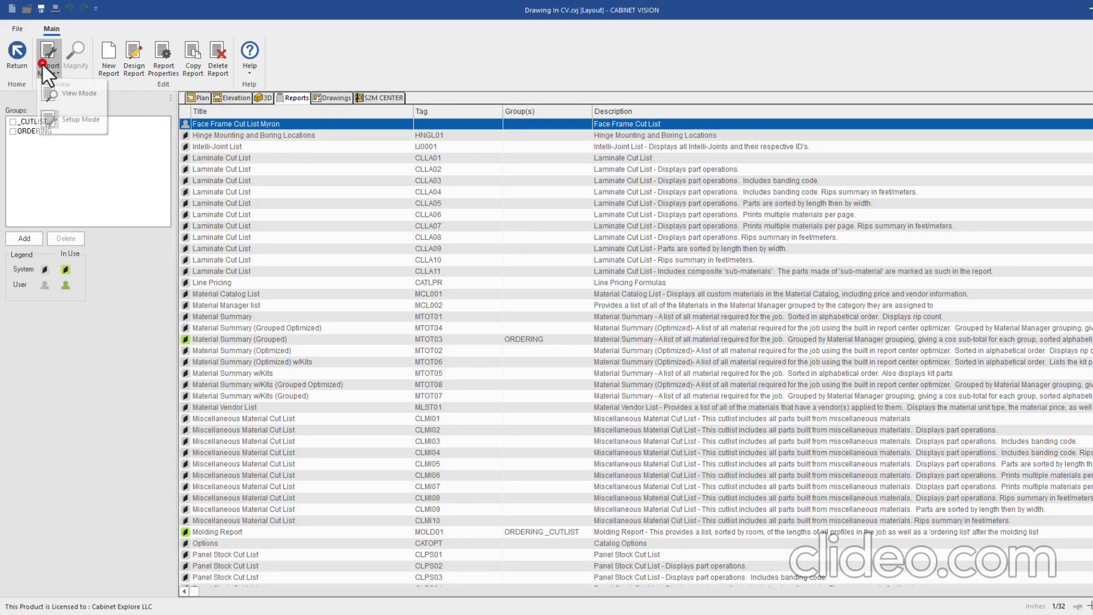
left_click(9, 53)
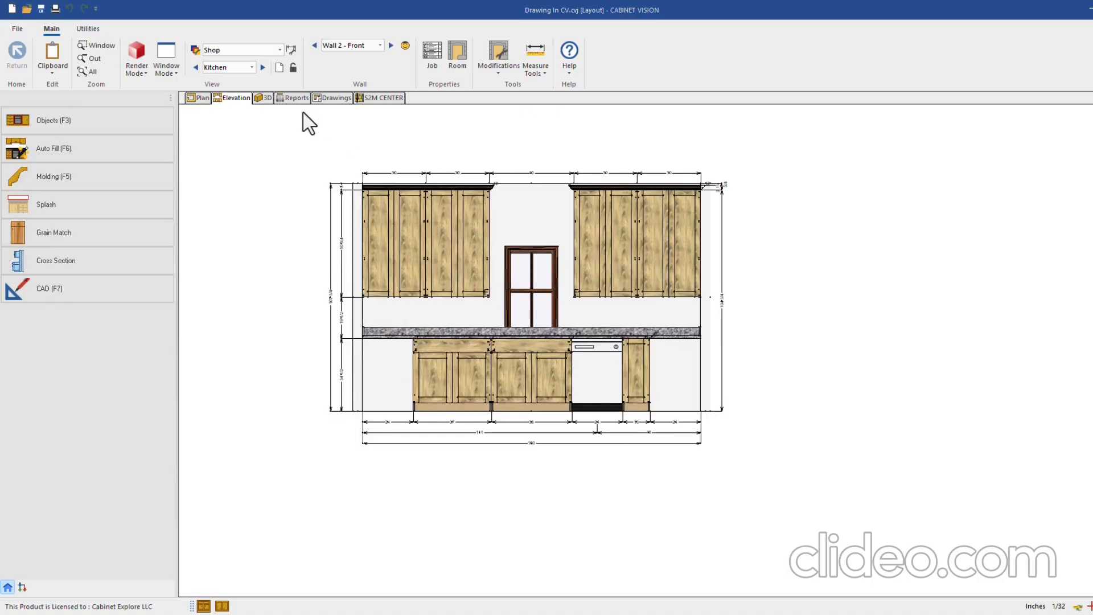
left_click(294, 99)
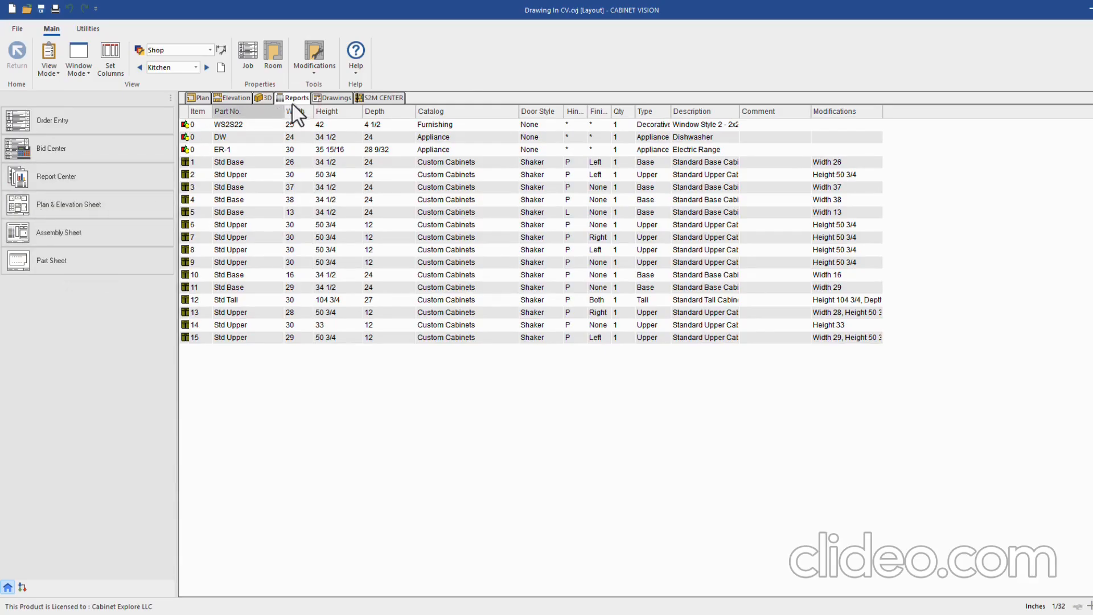
left_click(236, 98)
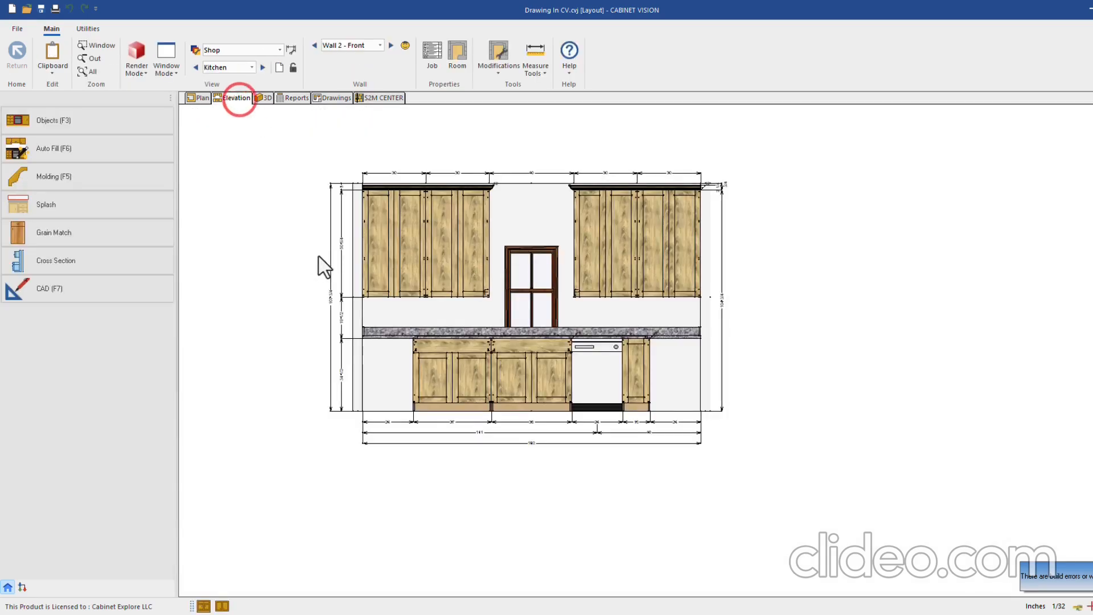
right_click(305, 263)
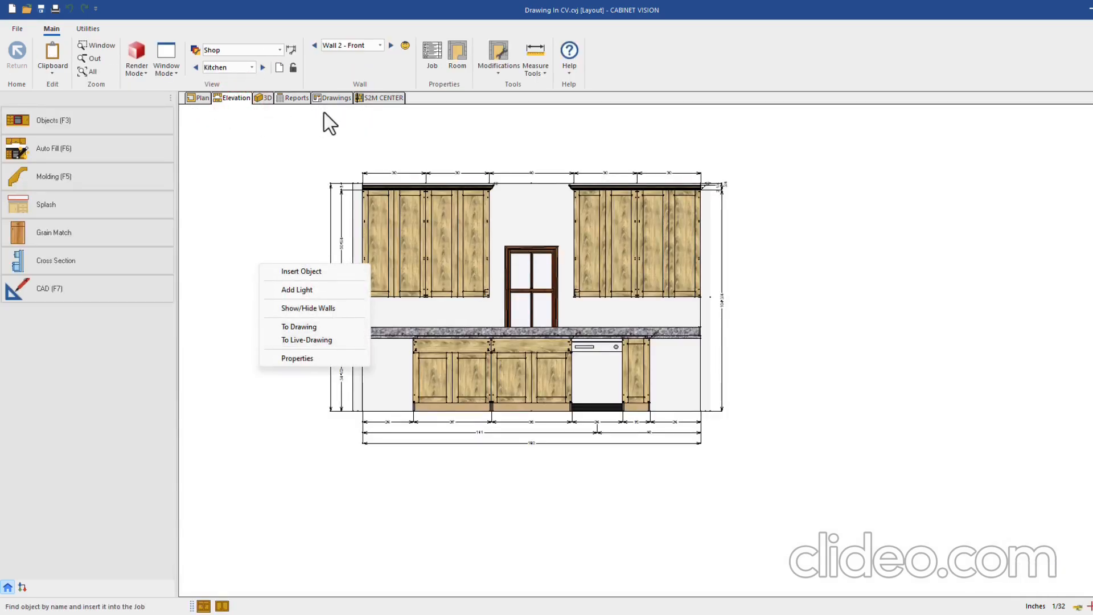
left_click(335, 97)
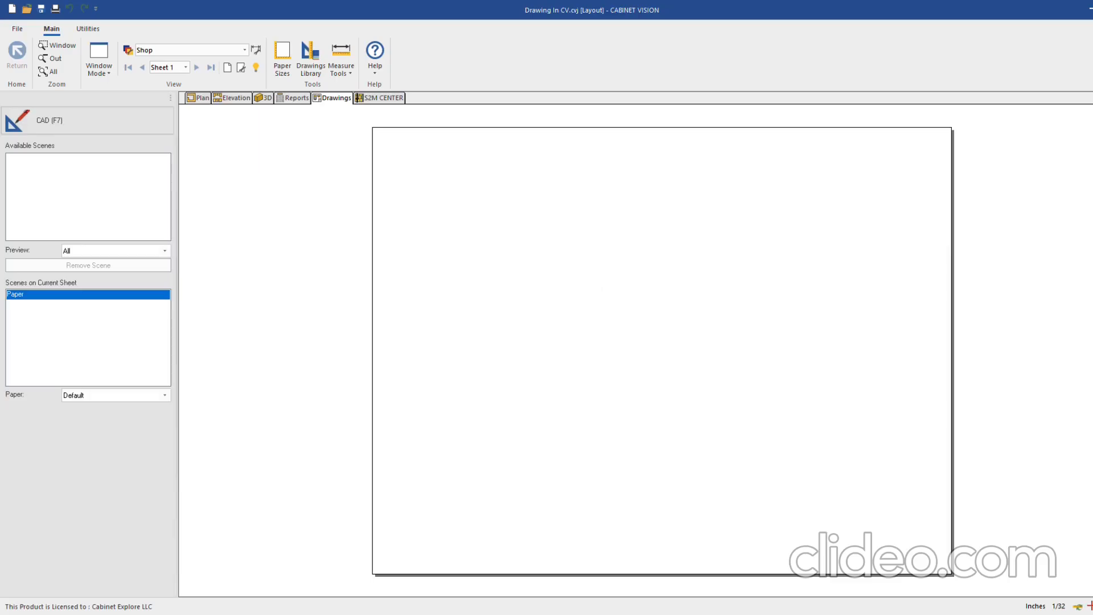
left_click(292, 98)
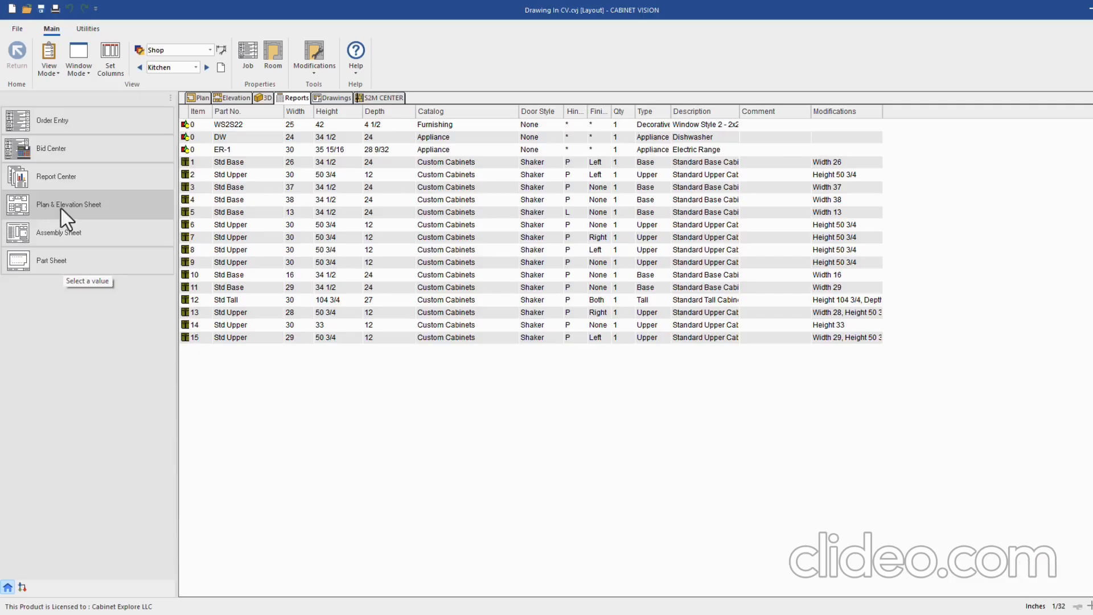
Open the Plan & Elevation Sheet options listing the Kitchen and Bathroom wall elevations
left_click(200, 98)
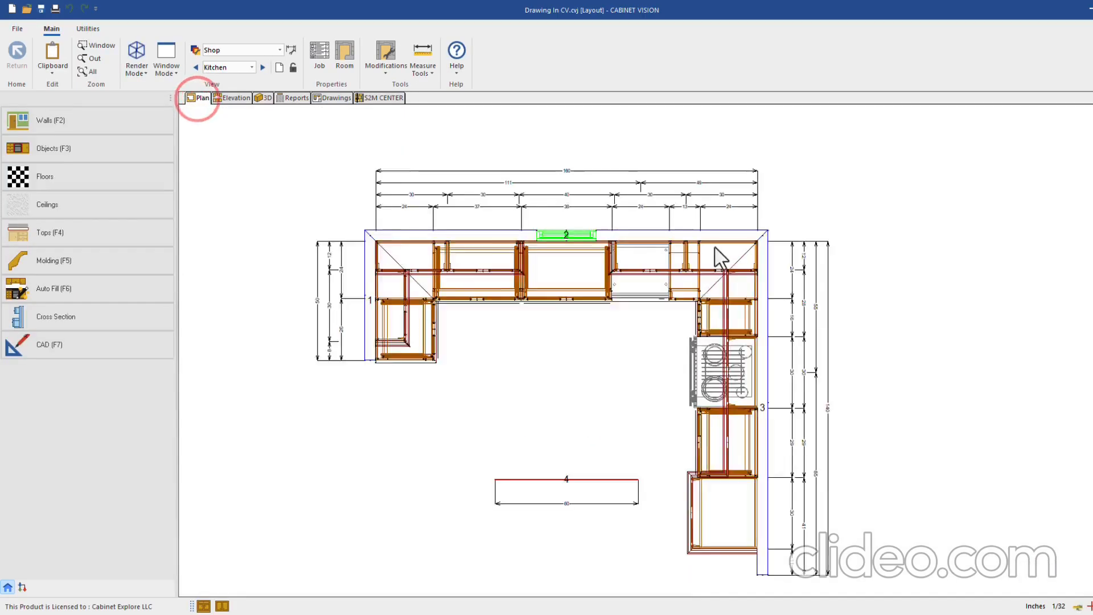
left_click(228, 98)
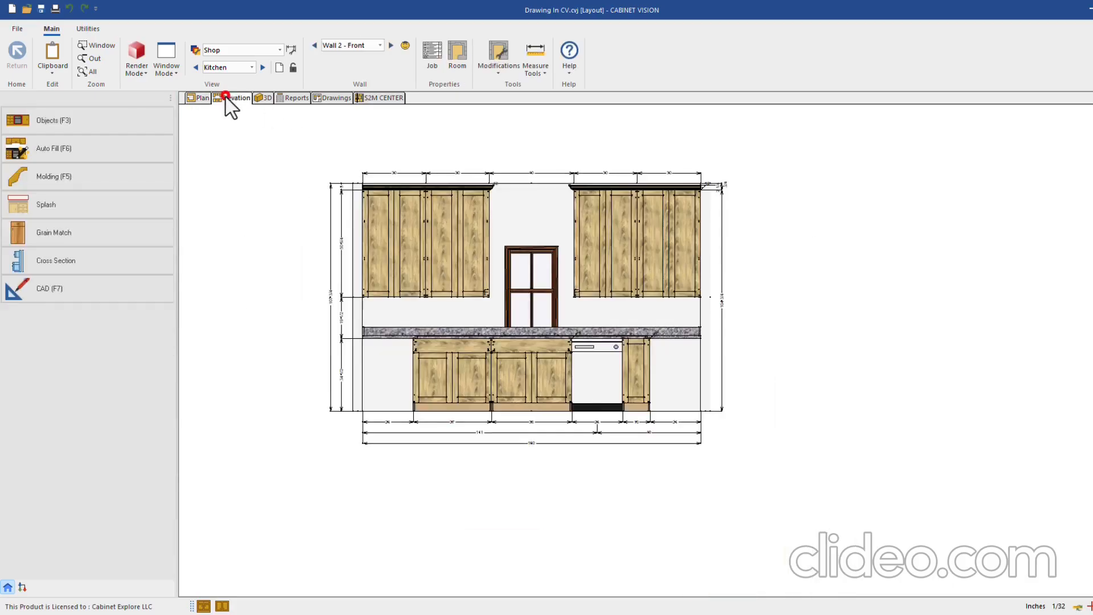
left_click(288, 98)
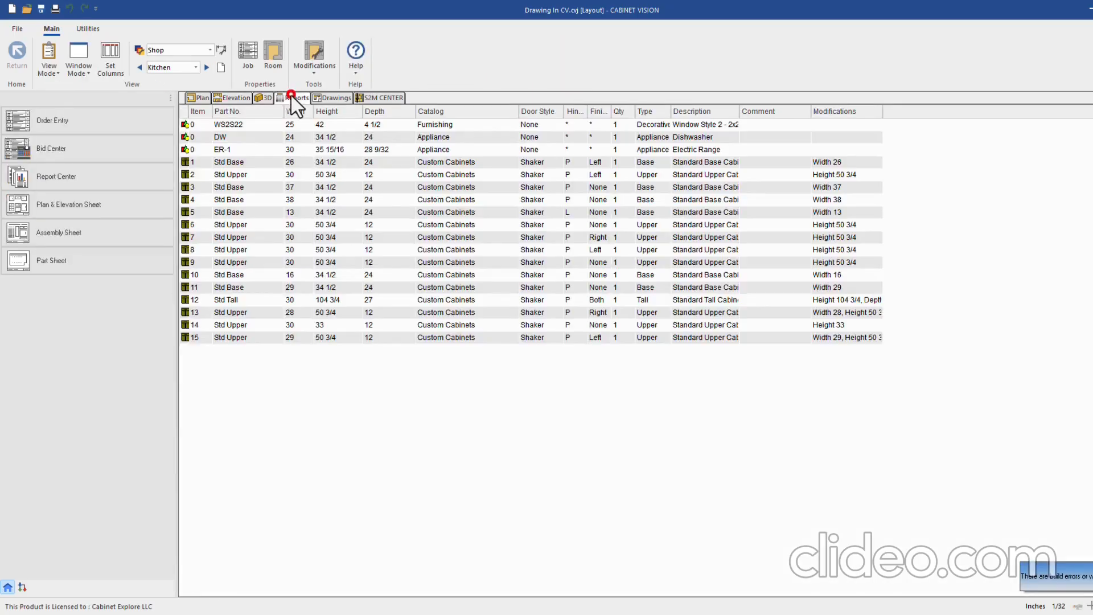
left_click(85, 207)
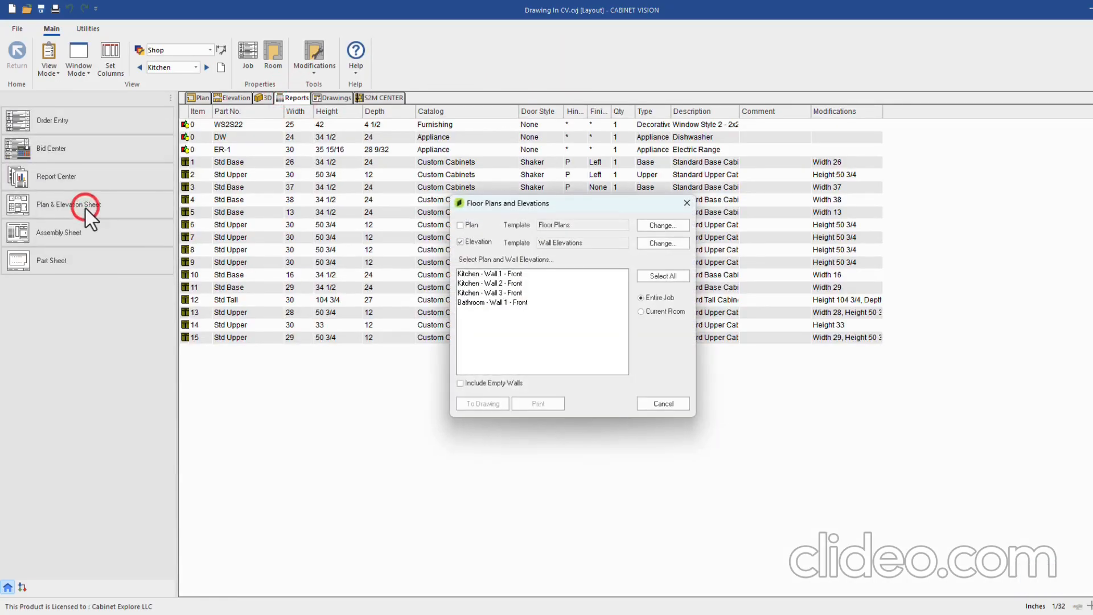
Send the Kitchen - Wall 2 - Front elevation, without floor plans, to a drawing sheet
left_click(460, 225)
left_click(460, 226)
left_click(487, 283)
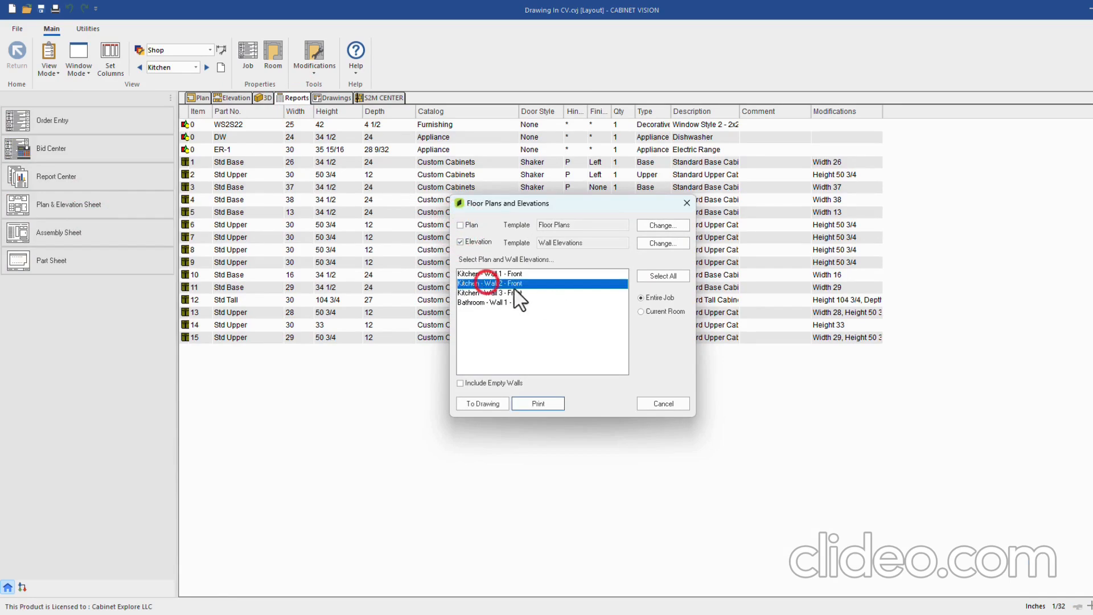
left_click(491, 404)
left_click(602, 379)
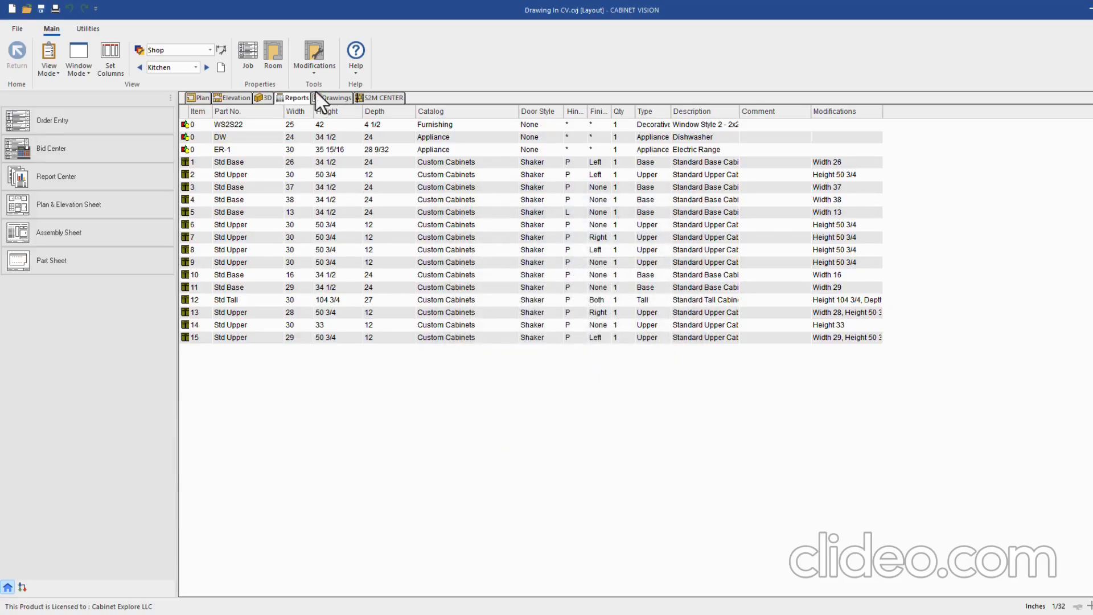
View the Wall 2 front elevation page with its cabinet size table and title block
left_click(339, 99)
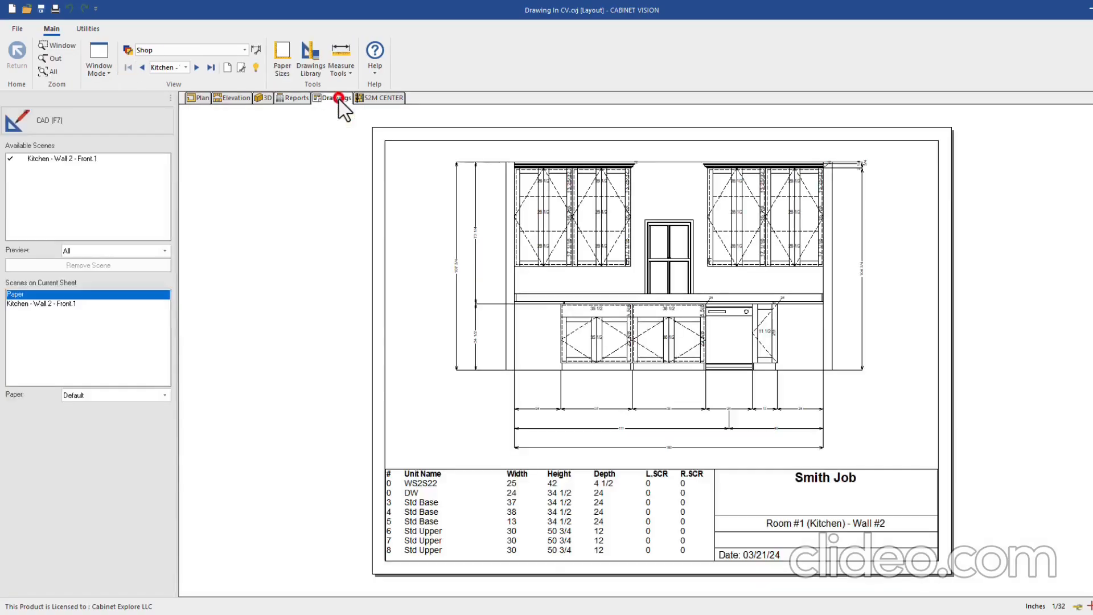
left_click(183, 67)
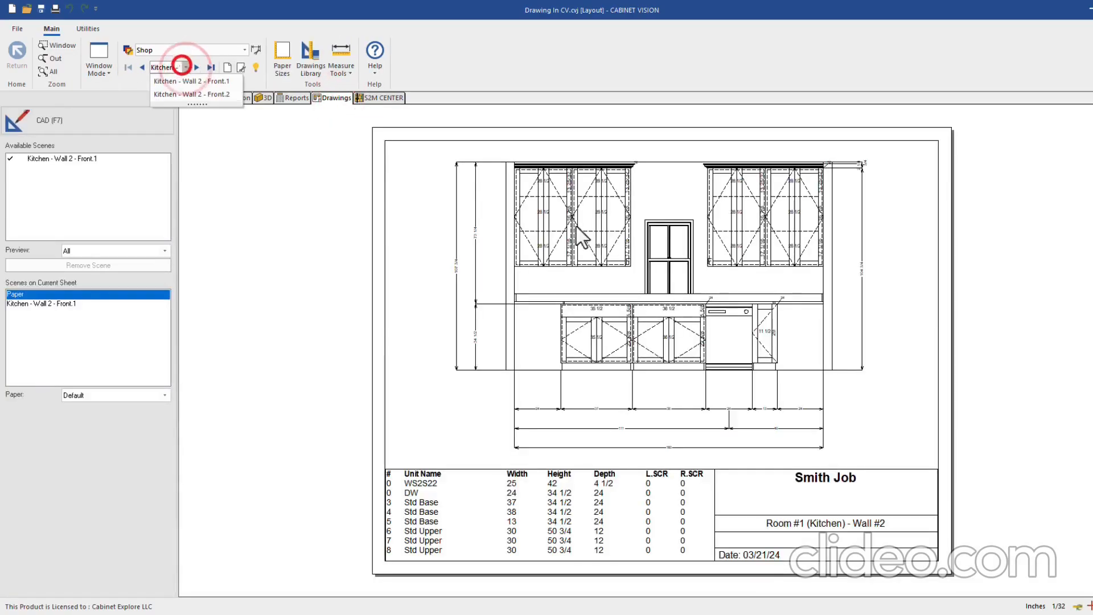
left_click(344, 295)
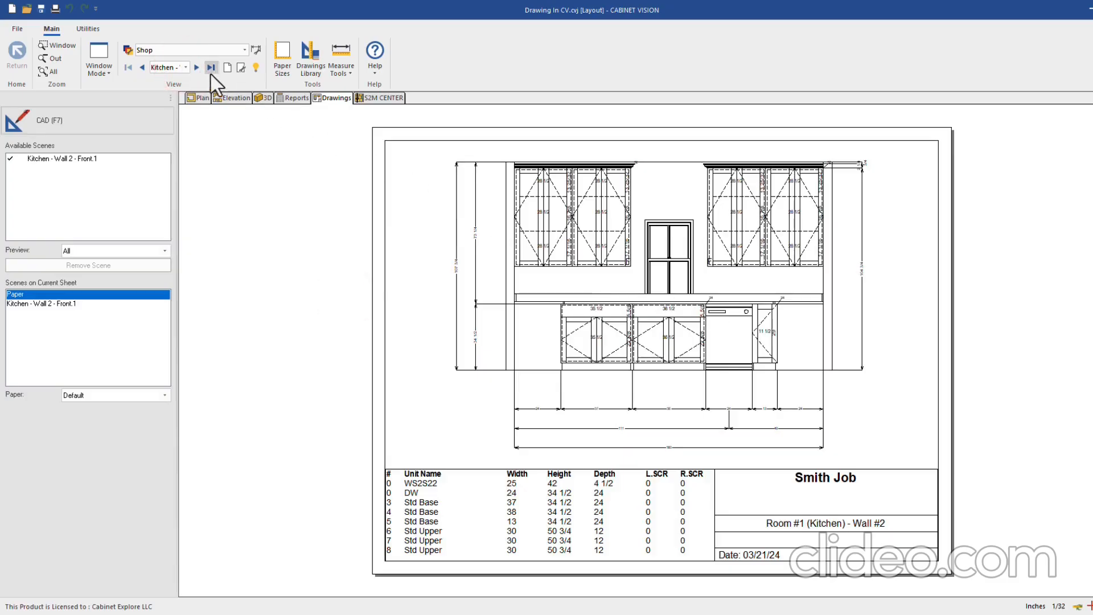
left_click(196, 68)
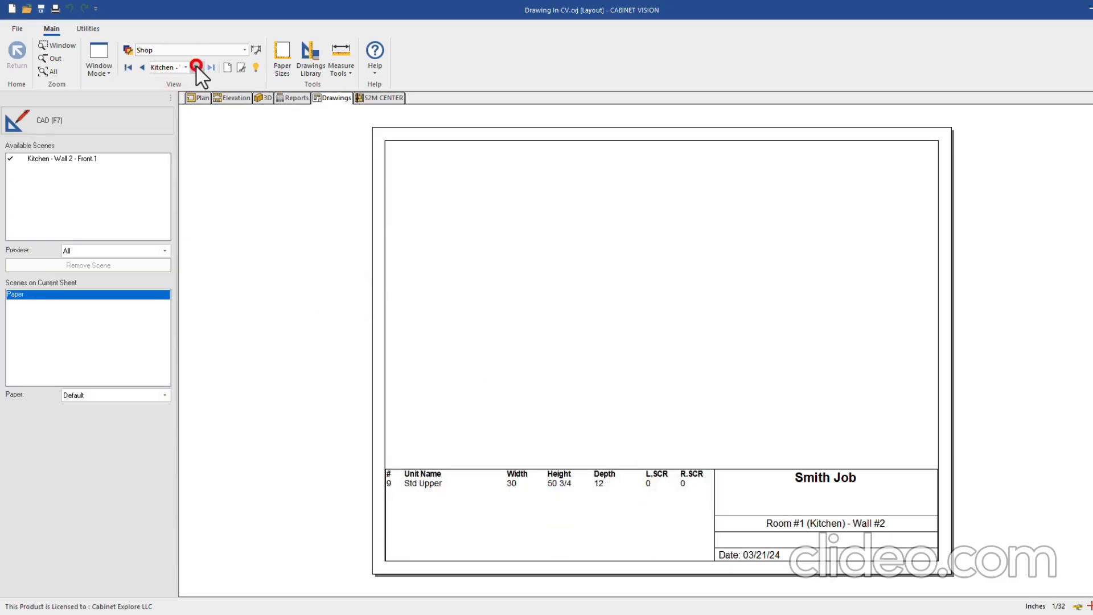
left_click(141, 68)
scroll(629, 265, "down", 1)
scroll(685, 262, "up", 2)
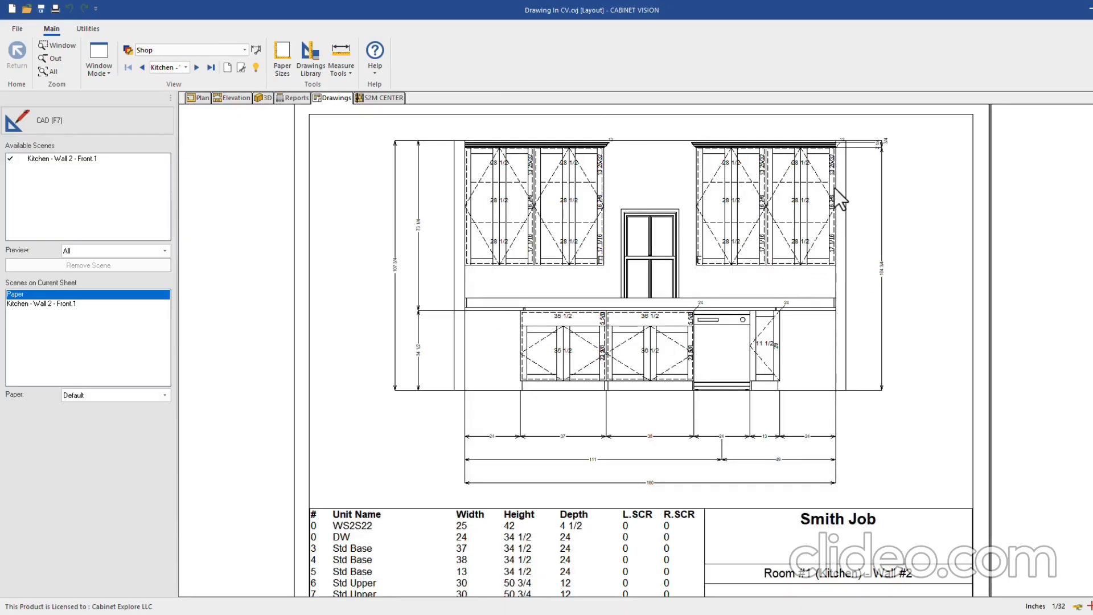
left_click(242, 101)
scroll(450, 305, "up", 1)
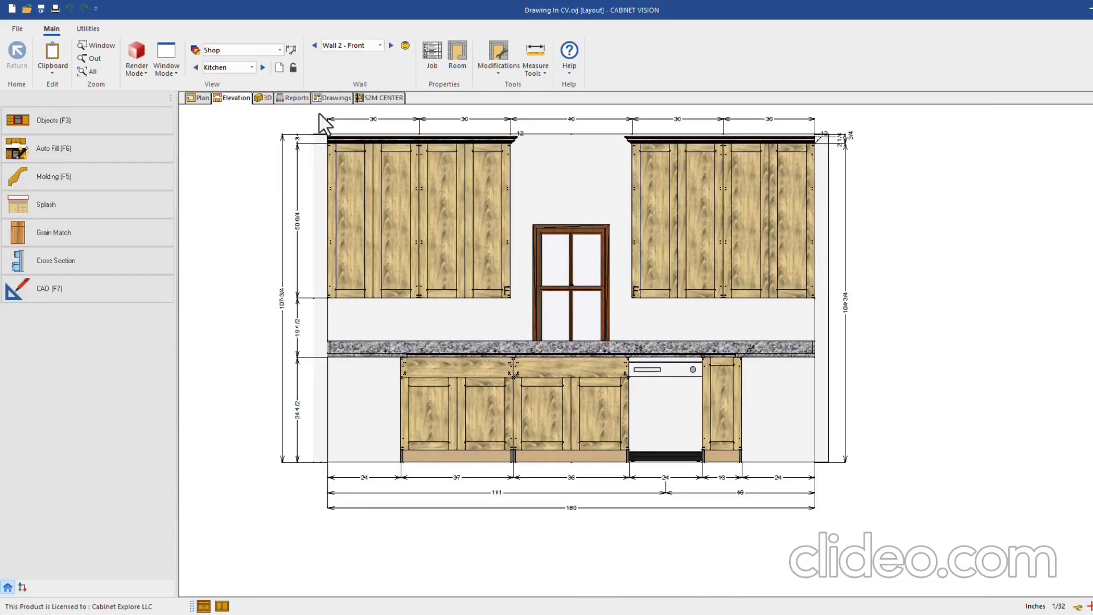
left_click(332, 99)
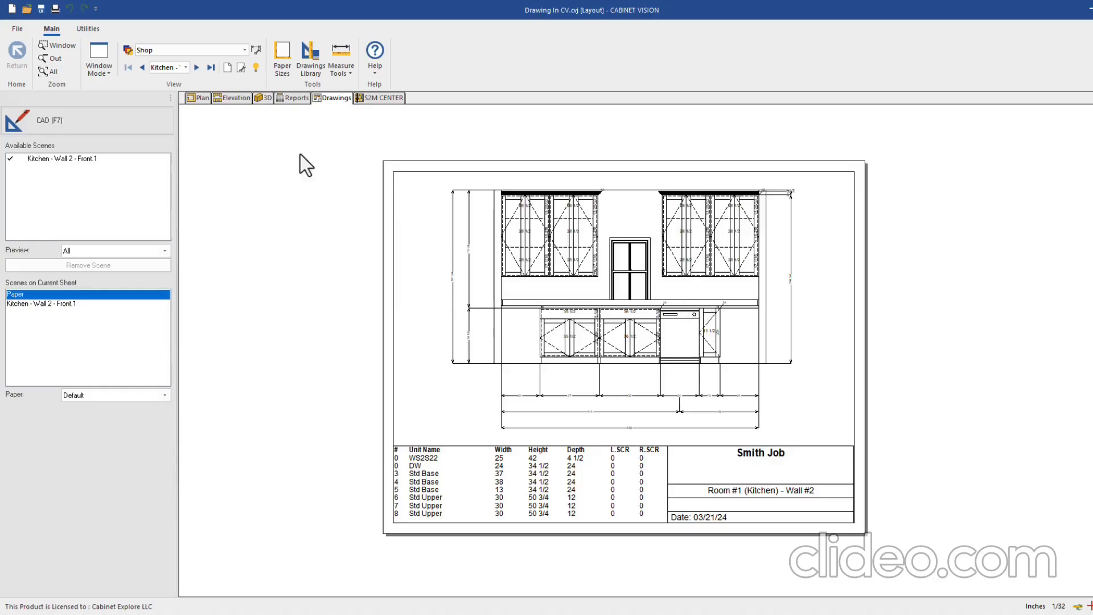
left_click(128, 50)
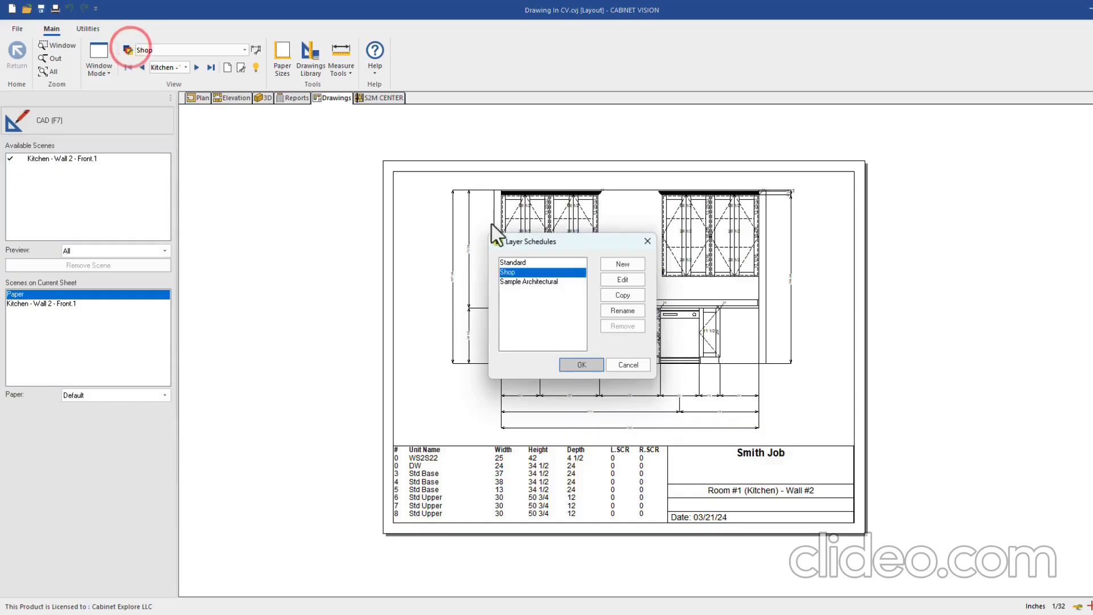
left_click(622, 286)
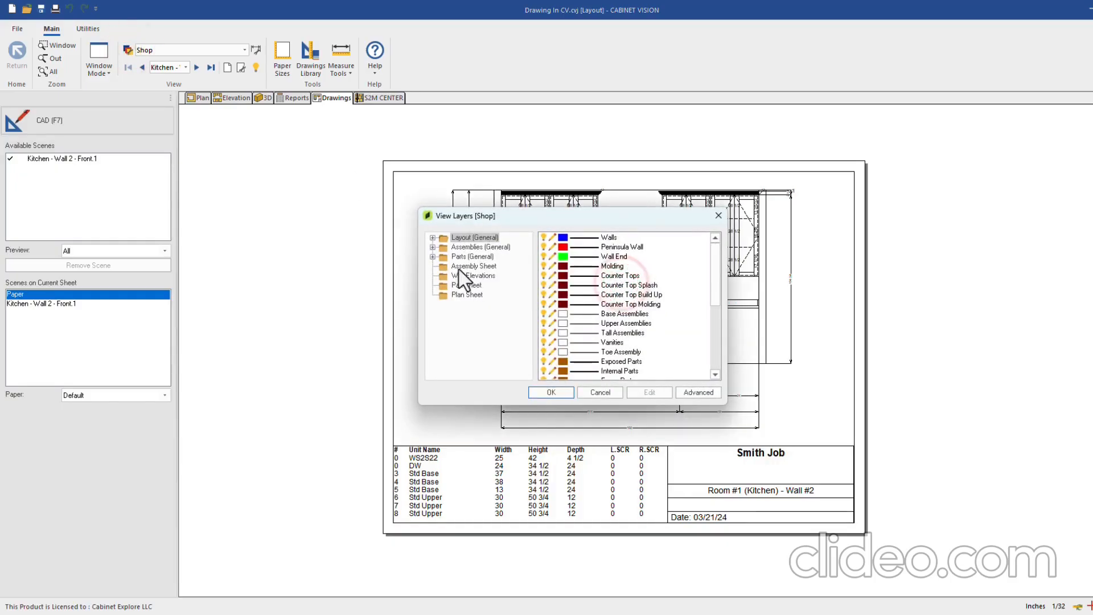
left_click(464, 275)
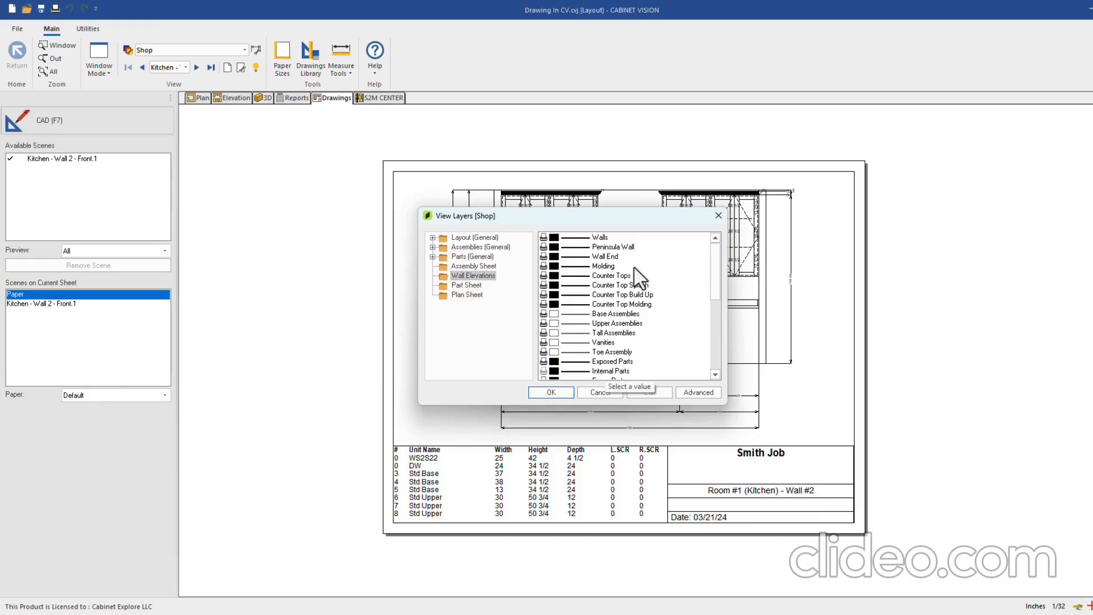
scroll(550, 253, "down", 2)
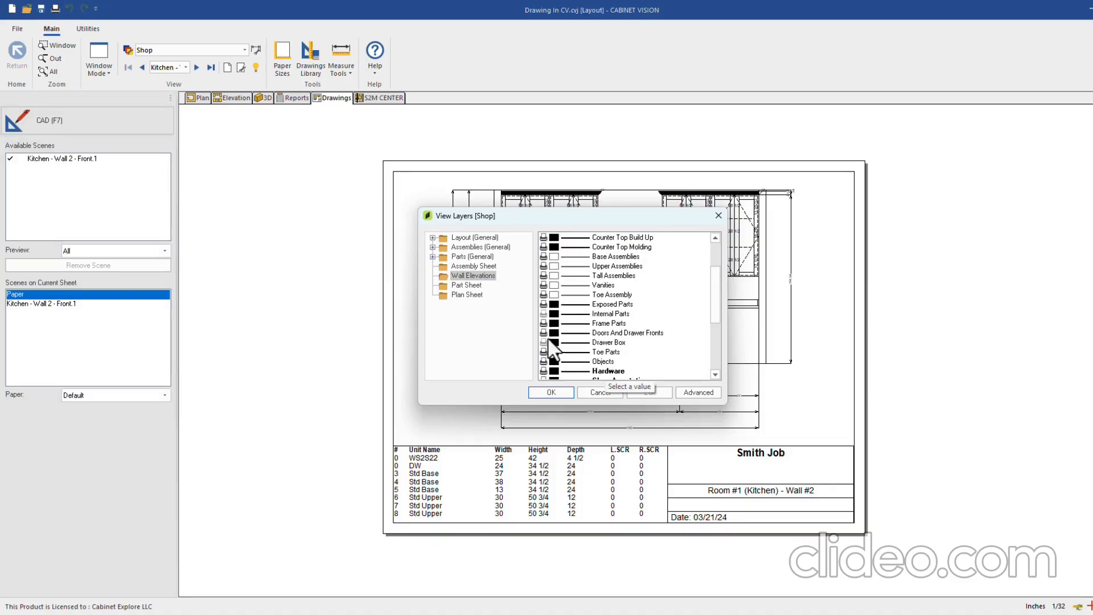
scroll(564, 336, "down", 1)
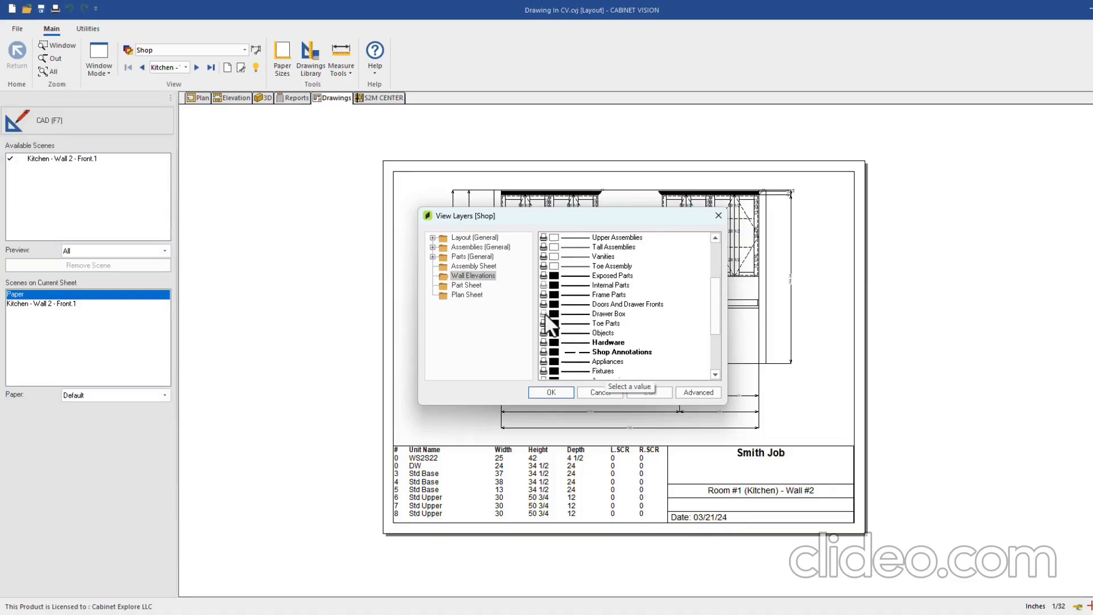
left_click(544, 313)
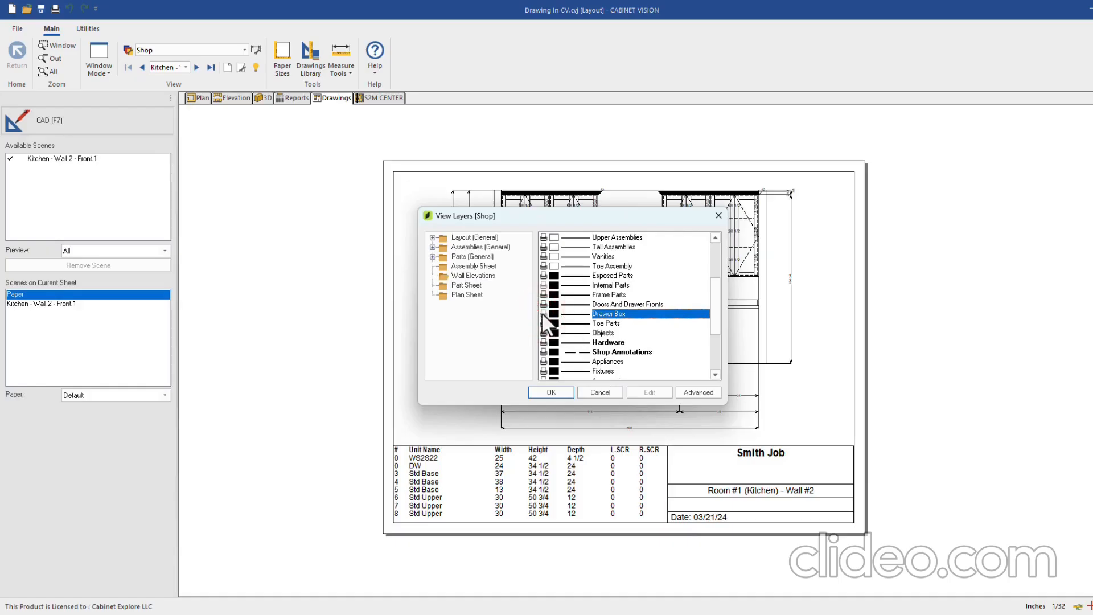
scroll(569, 336, "down", 2)
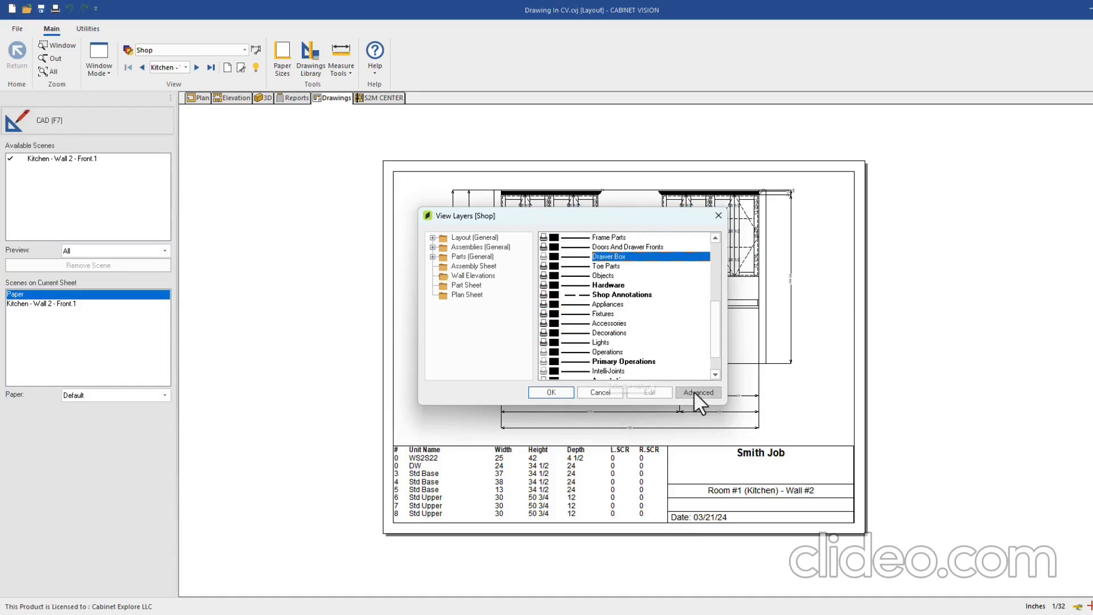
left_click(697, 393)
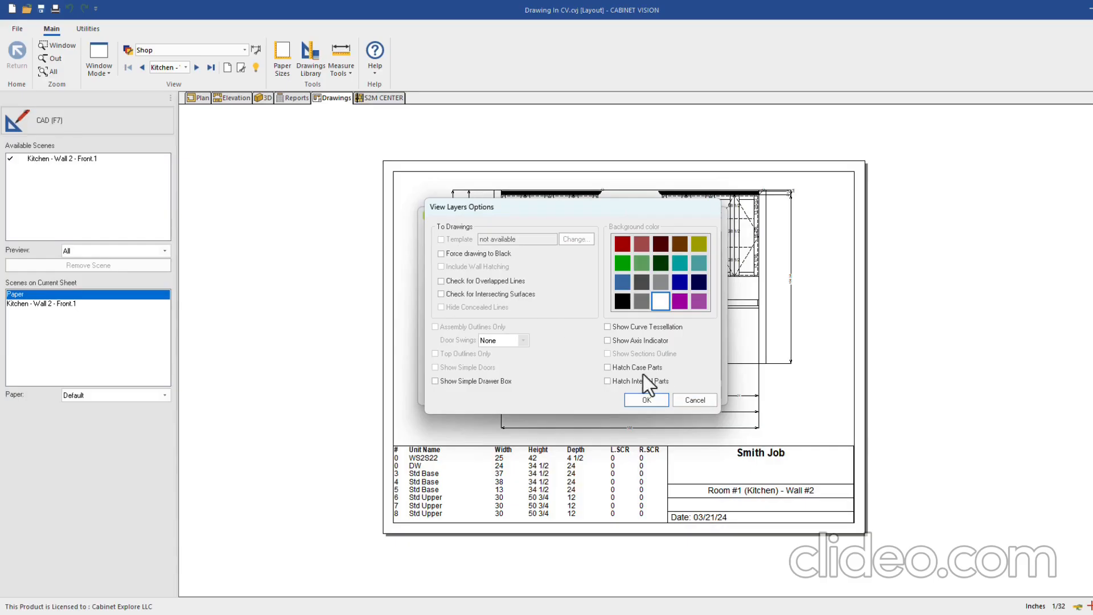
left_click(696, 400)
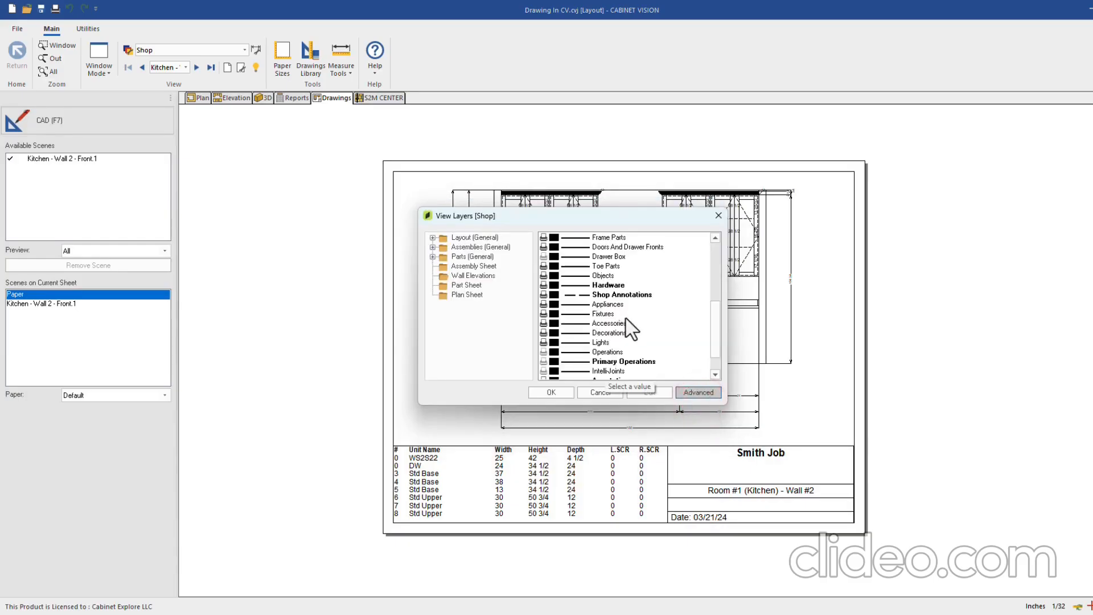
scroll(627, 319, "down", 2)
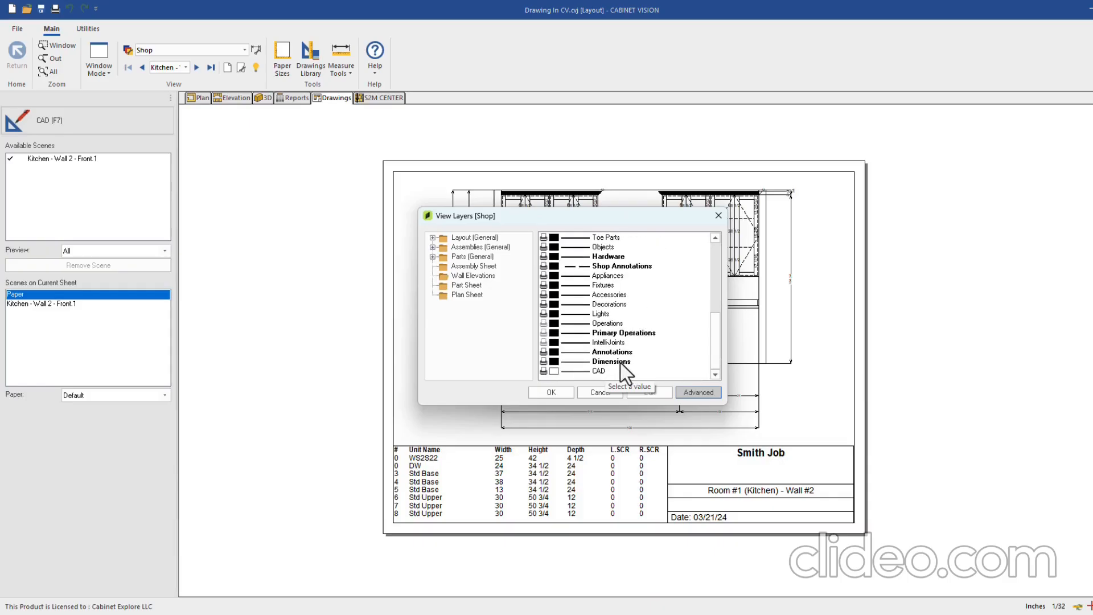
double_click(622, 362)
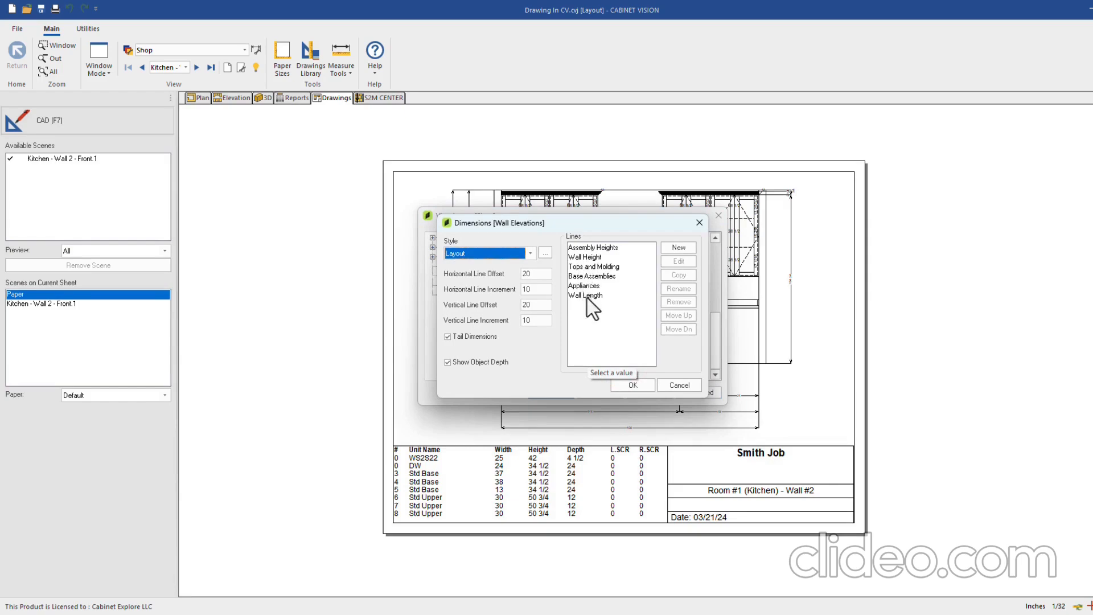
left_click(672, 384)
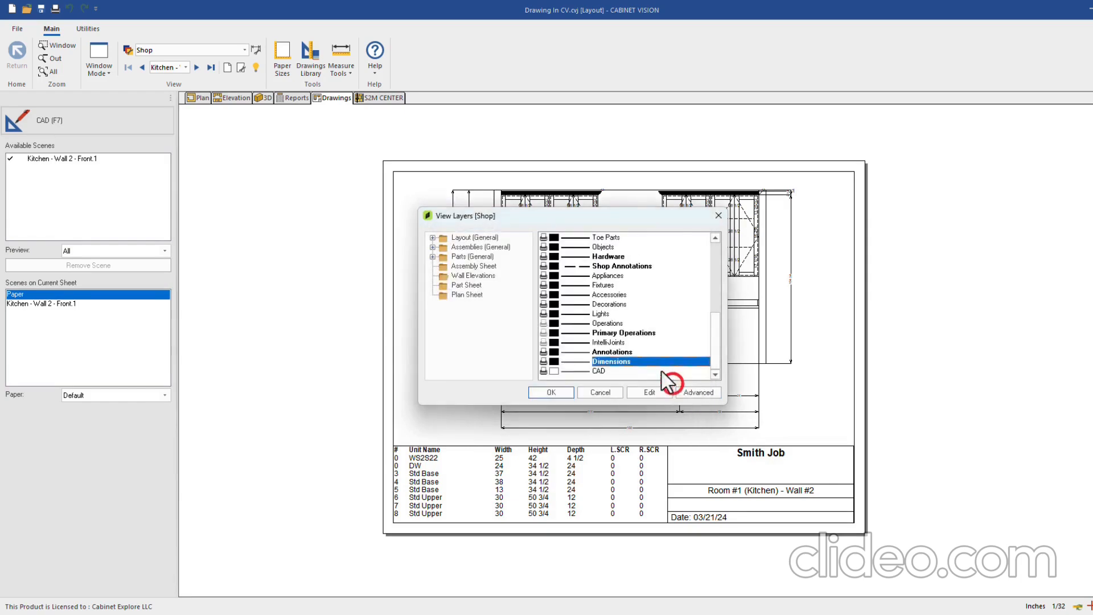
double_click(622, 264)
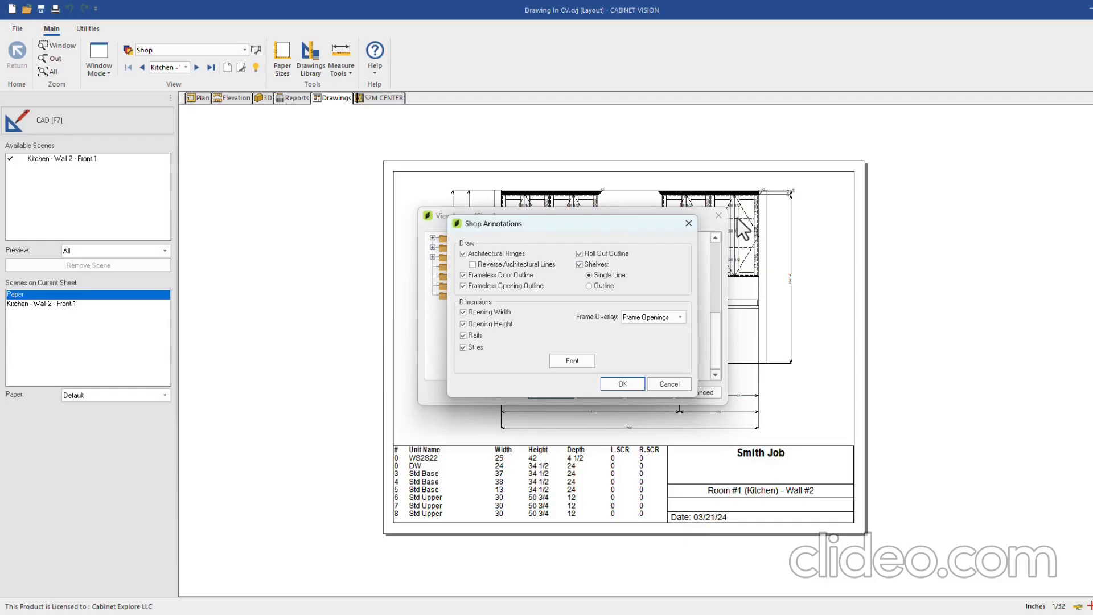
left_click(671, 384)
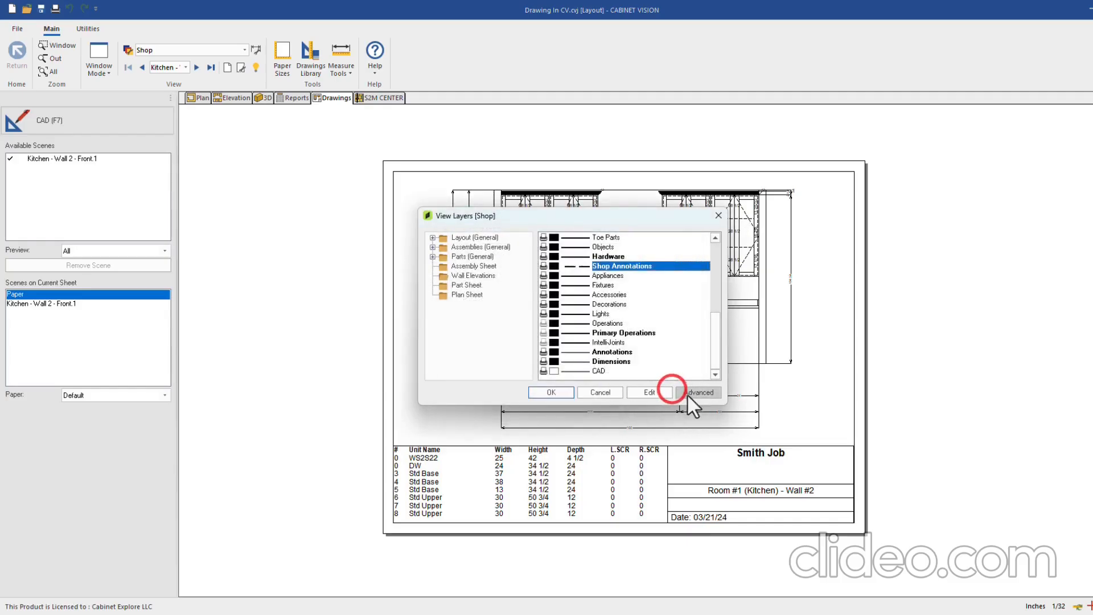
left_click(607, 393)
left_click(625, 364)
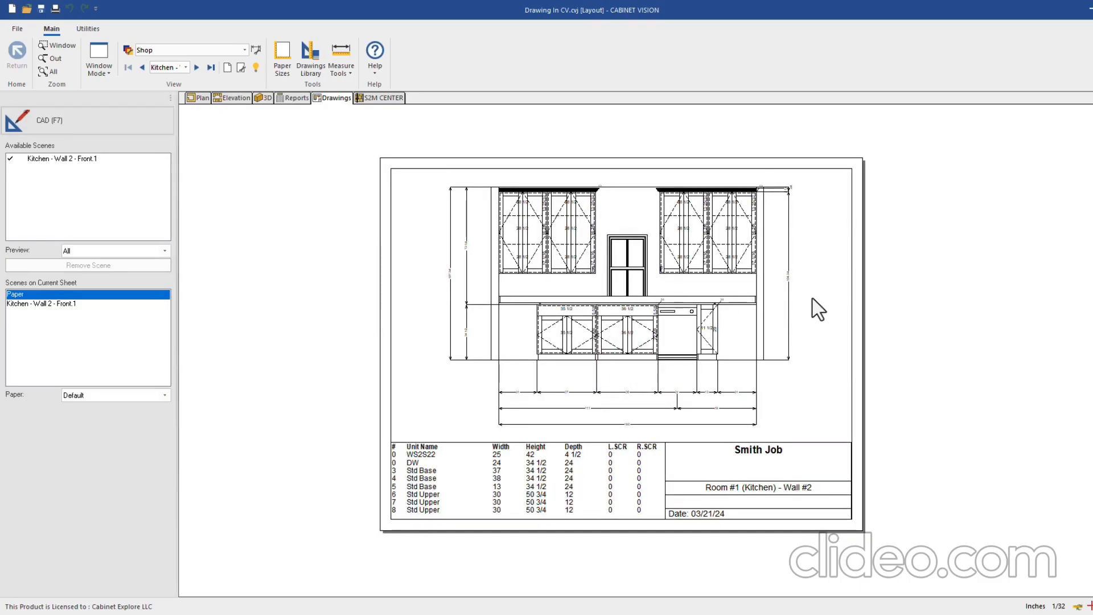
scroll(819, 282, "down", 1)
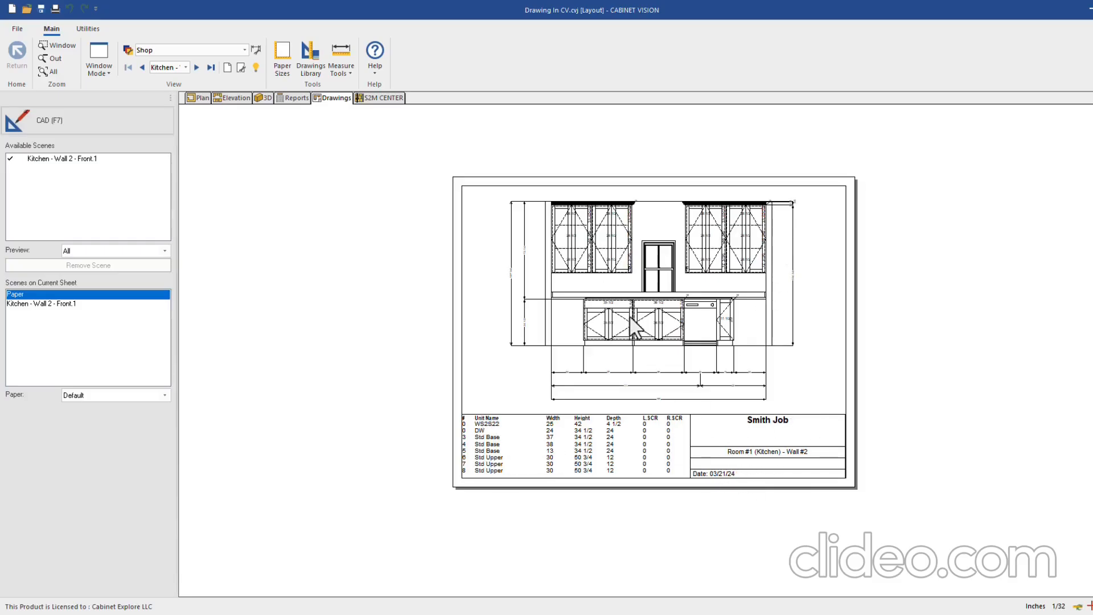
left_click(294, 97)
left_click(75, 208)
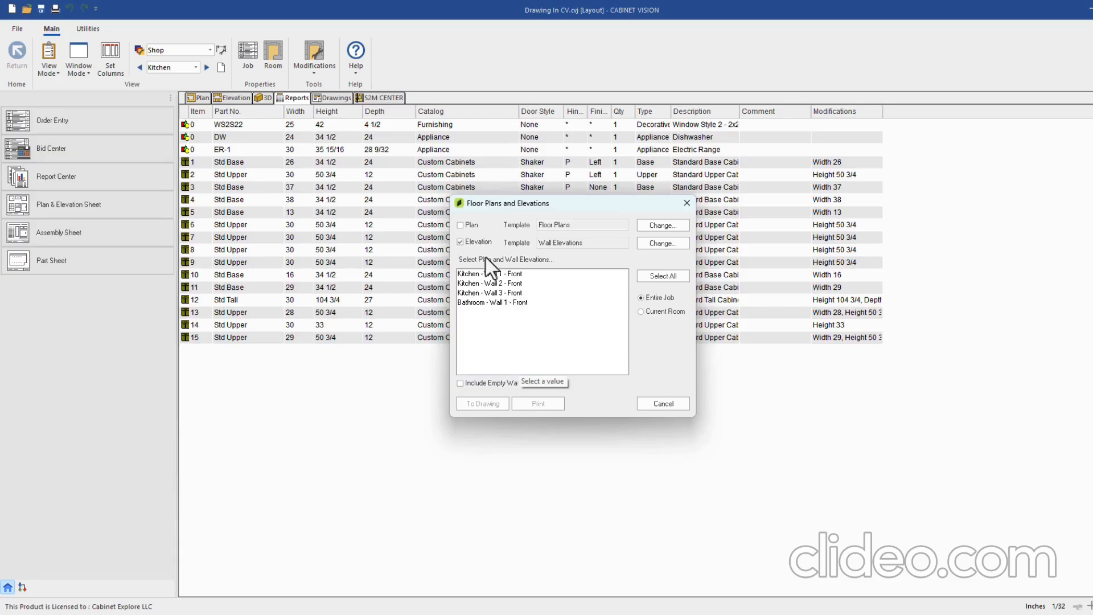
left_click(577, 244)
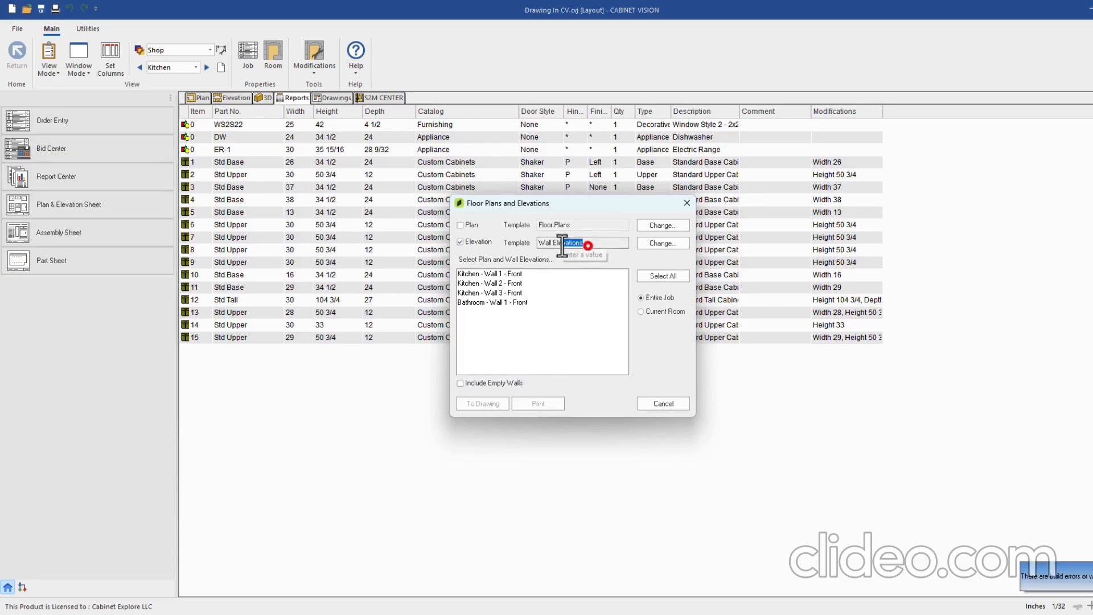
left_click(663, 243)
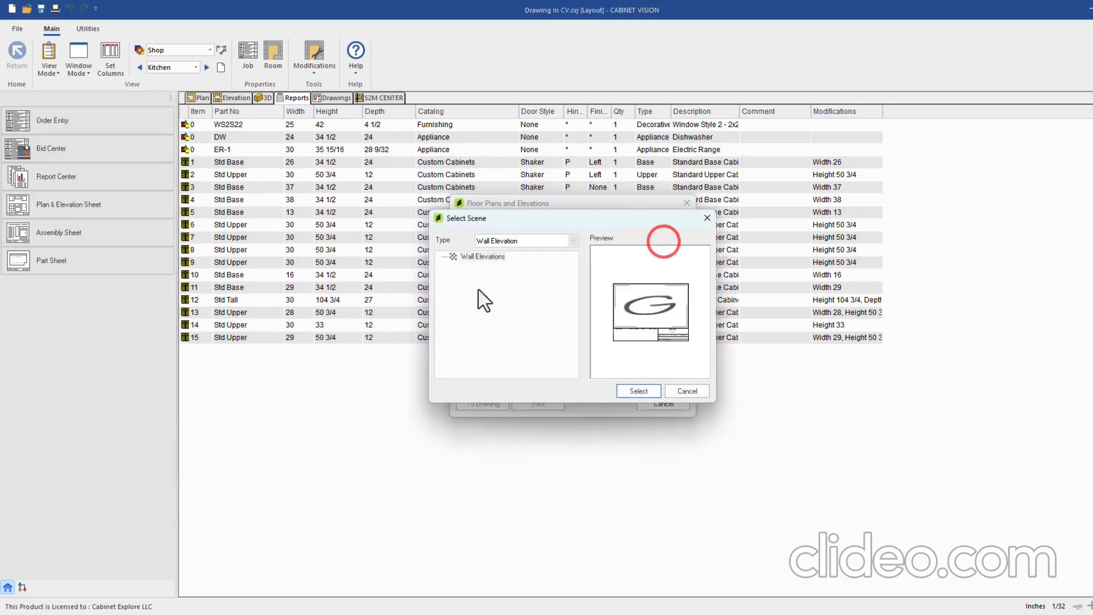
left_click(687, 391)
left_click(664, 405)
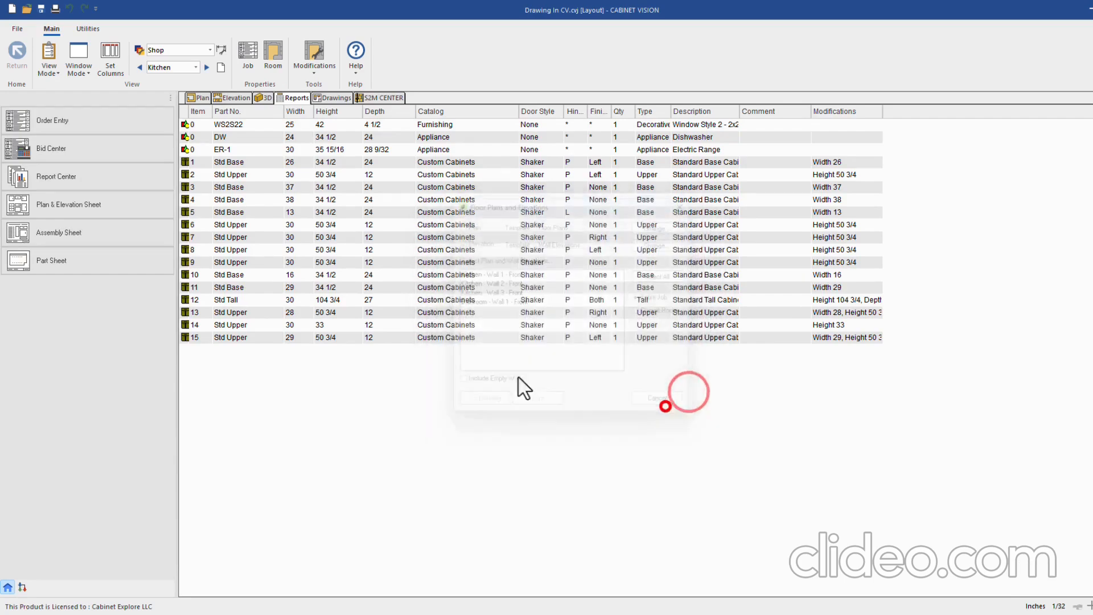
left_click(336, 98)
Copy the Wall Elevations template from the Wall Elevation type in the Drawings Library
left_click(314, 56)
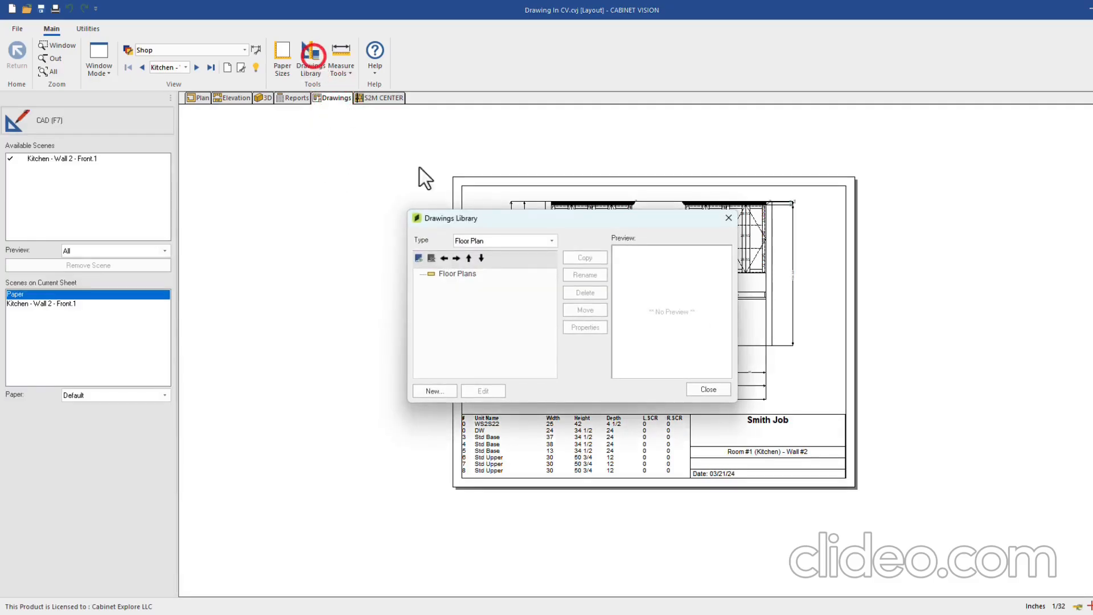
left_click(508, 244)
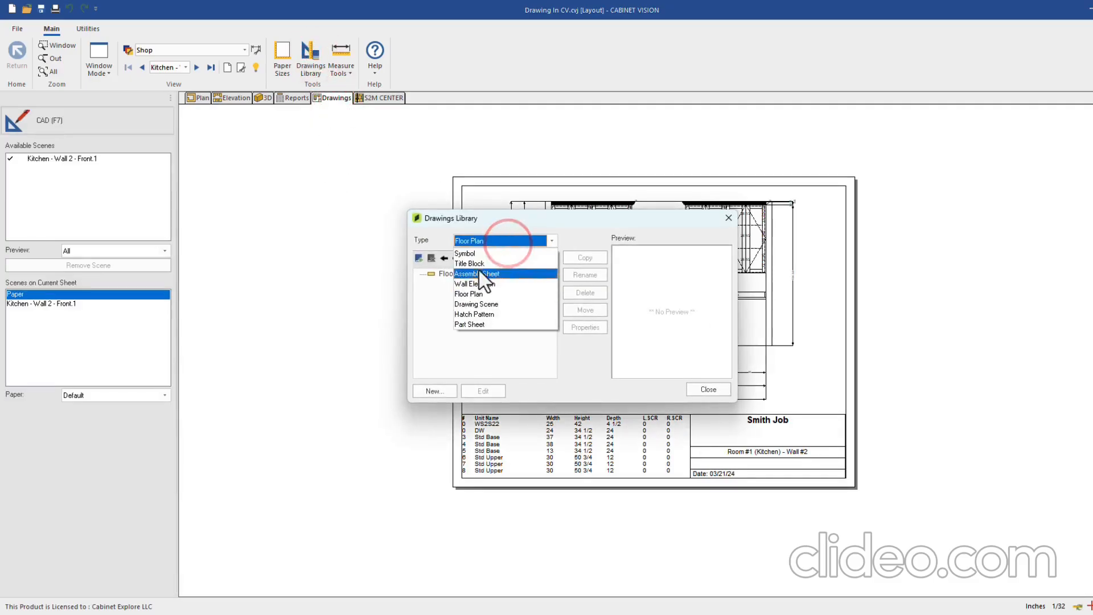
left_click(482, 284)
left_click(467, 274)
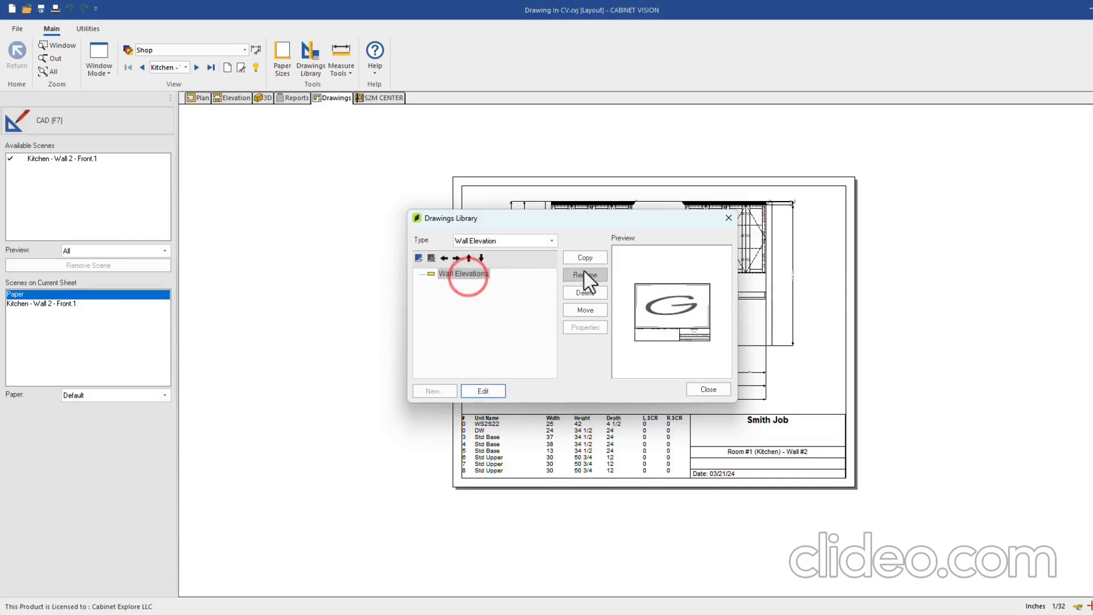
left_click(585, 257)
Rename the copied template to 'Wall Elevations CE'
left_click(488, 285)
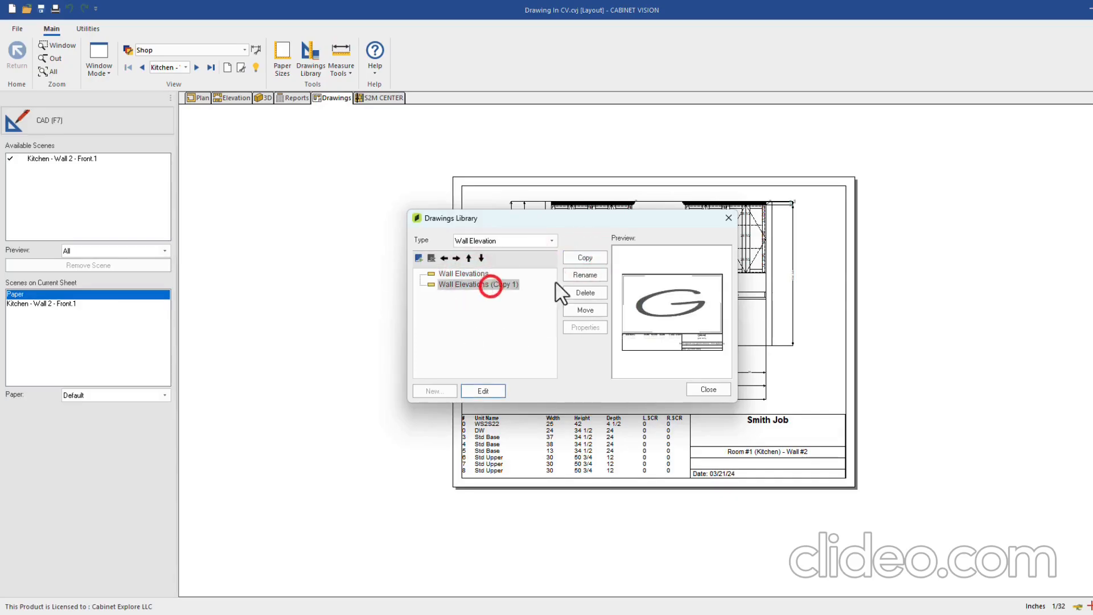
left_click(584, 276)
type("Wall Elevations CE")
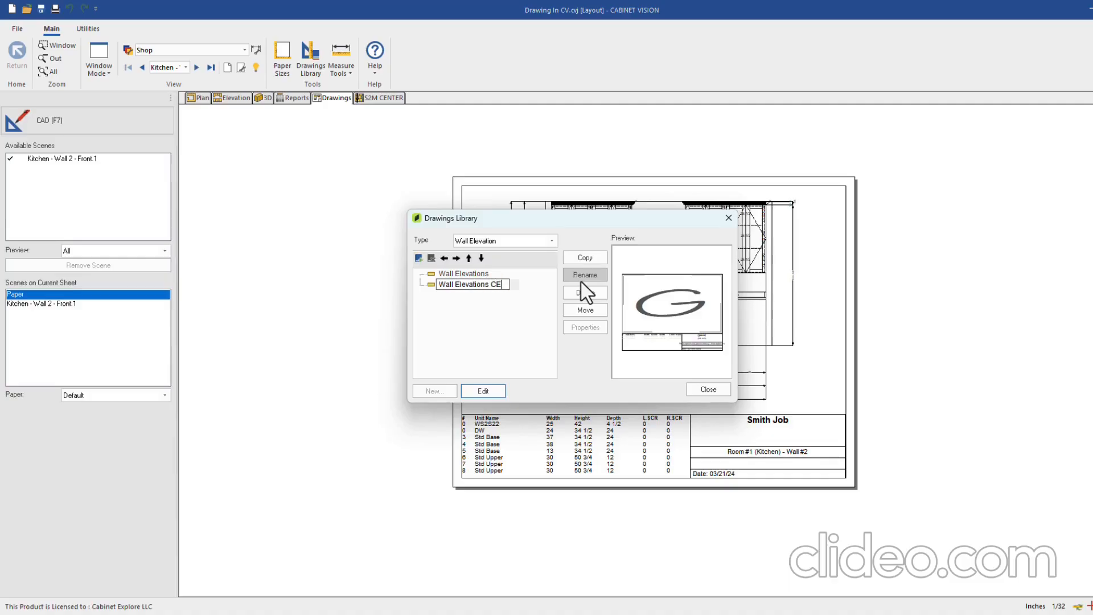
left_click(476, 333)
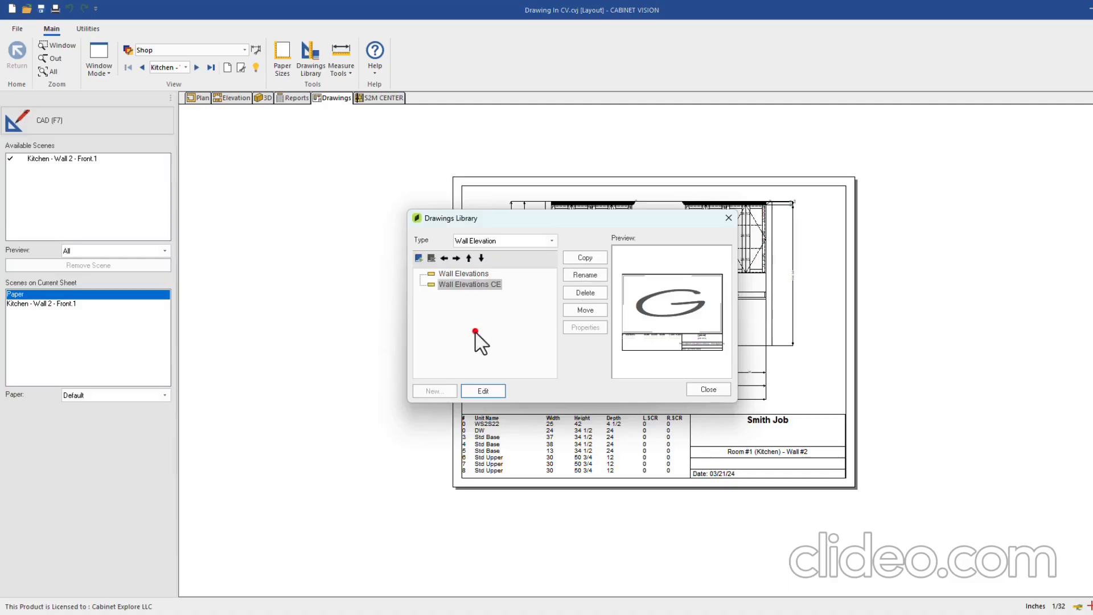
Open Wall Elevations CE for editing and set its line colour to black
left_click(482, 391)
left_click(129, 124)
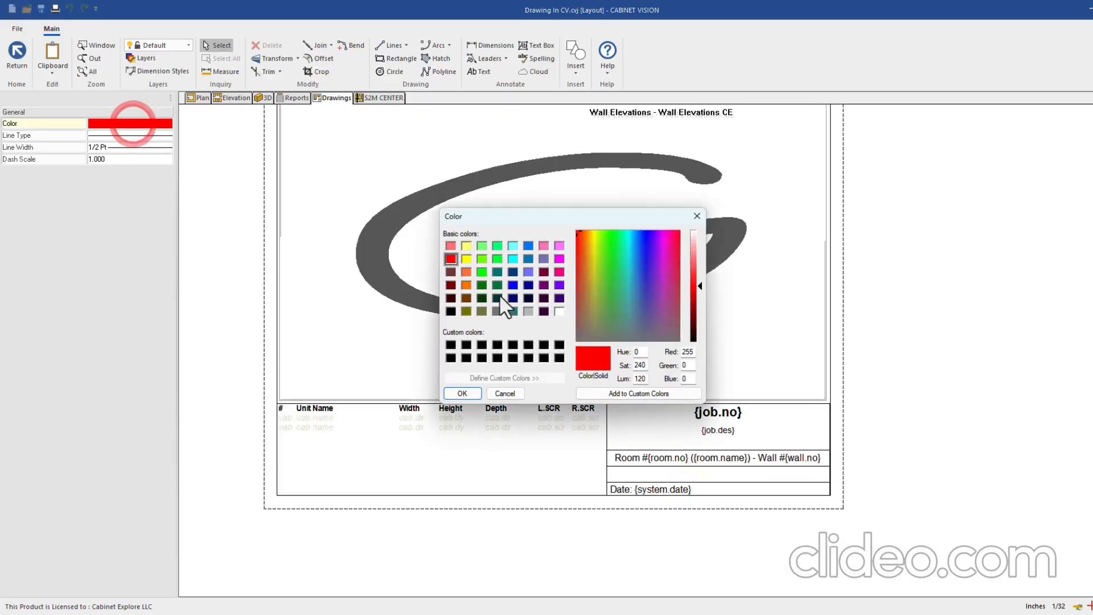
left_click(450, 311)
left_click(461, 394)
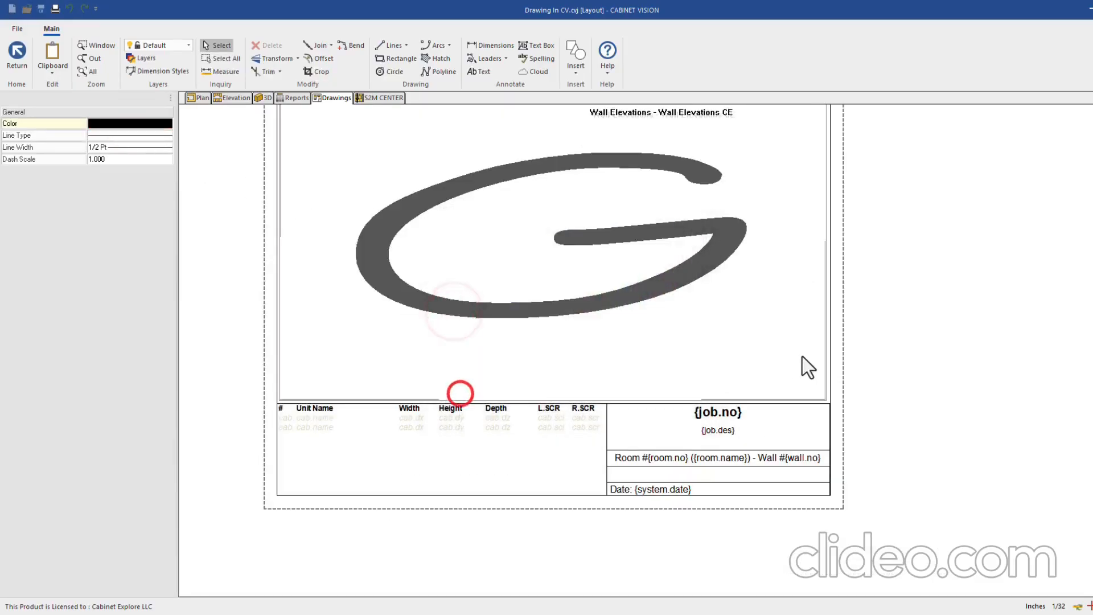
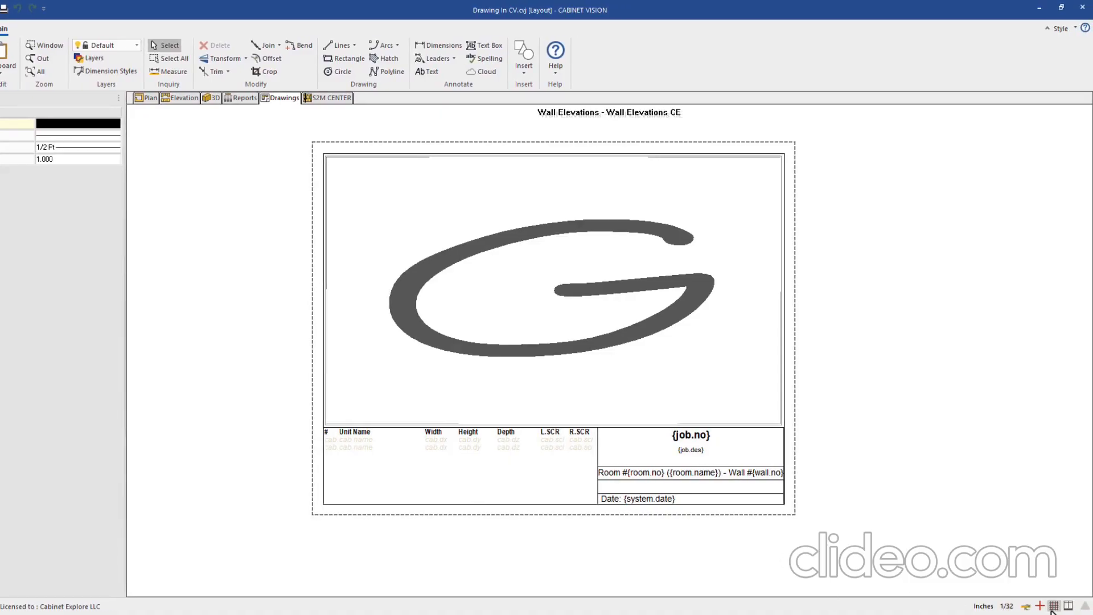
Turn on the layout grid and confirm its spacing in the canvas properties
left_click(1054, 605)
scroll(489, 481, "up", 2)
scroll(619, 508, "down", 2)
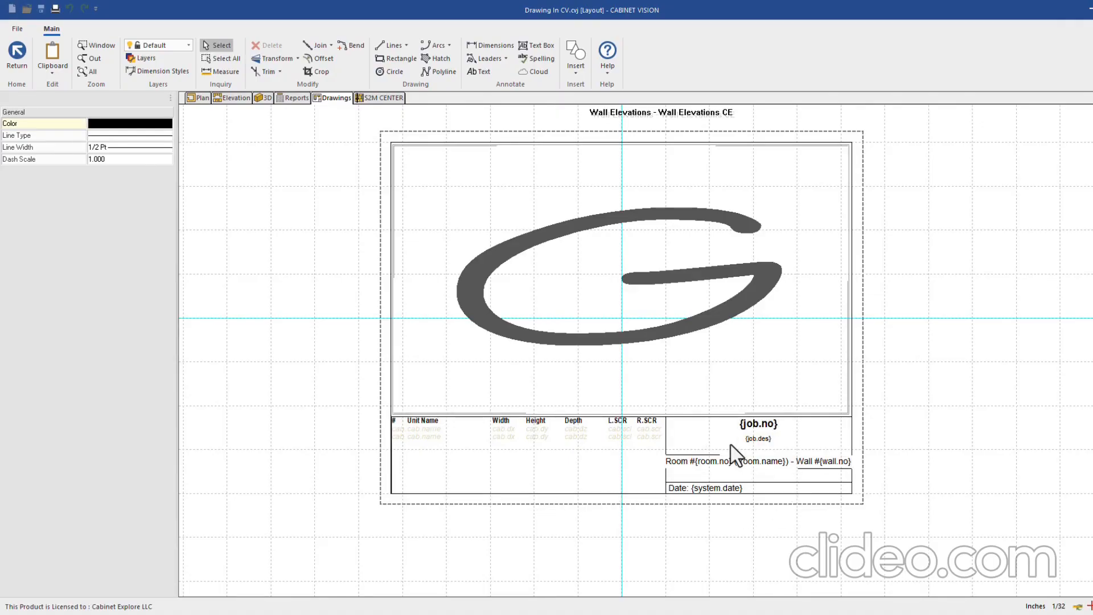
right_click(910, 459)
left_click(894, 587)
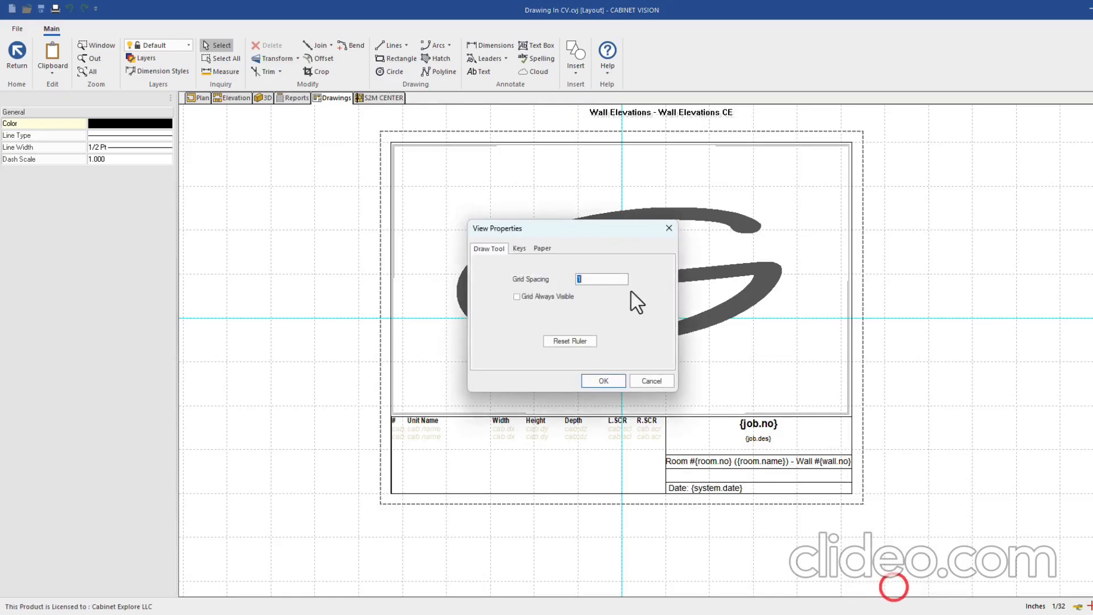
left_click(594, 381)
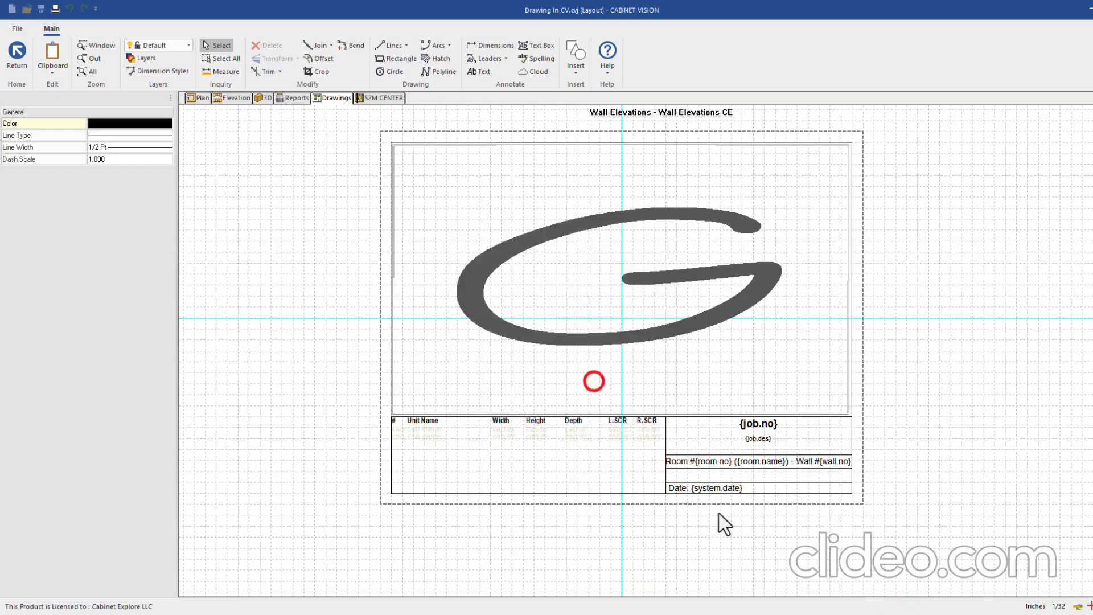
scroll(725, 519, "up", 5)
Shorten the wall elevation container to 4 11/16 high, bottom edge at -3/4
left_click(607, 437)
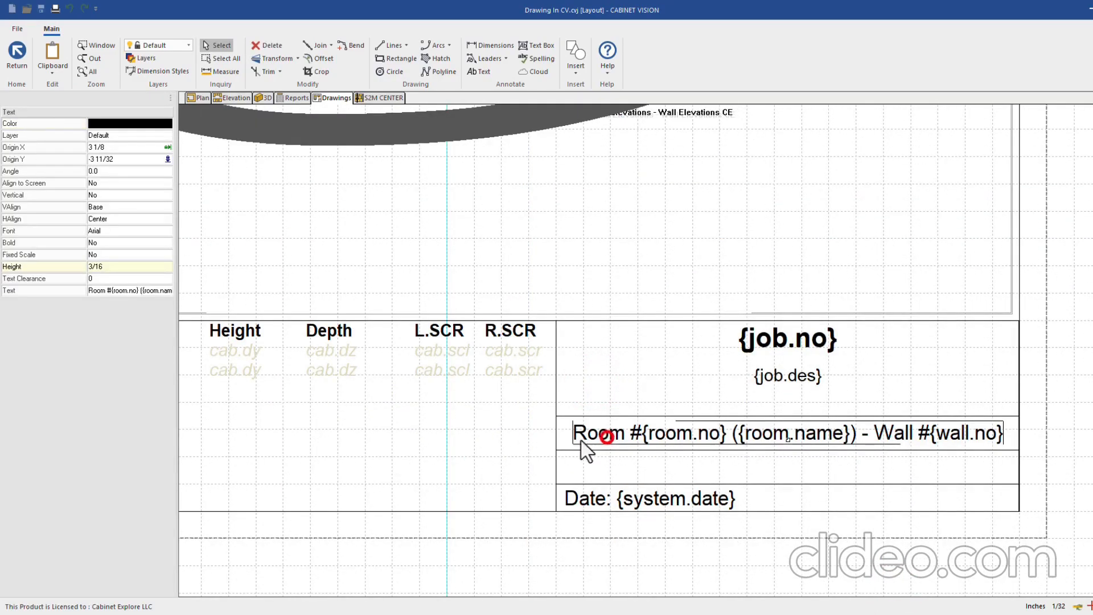
scroll(815, 468, "down", 3)
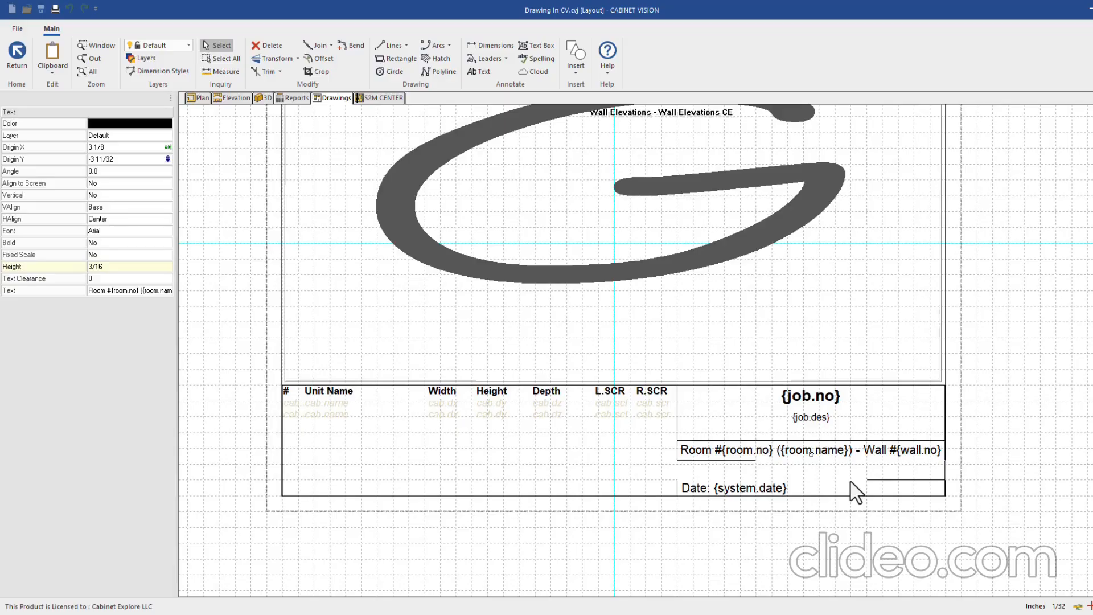
scroll(757, 483, "down", 3)
left_click(648, 248)
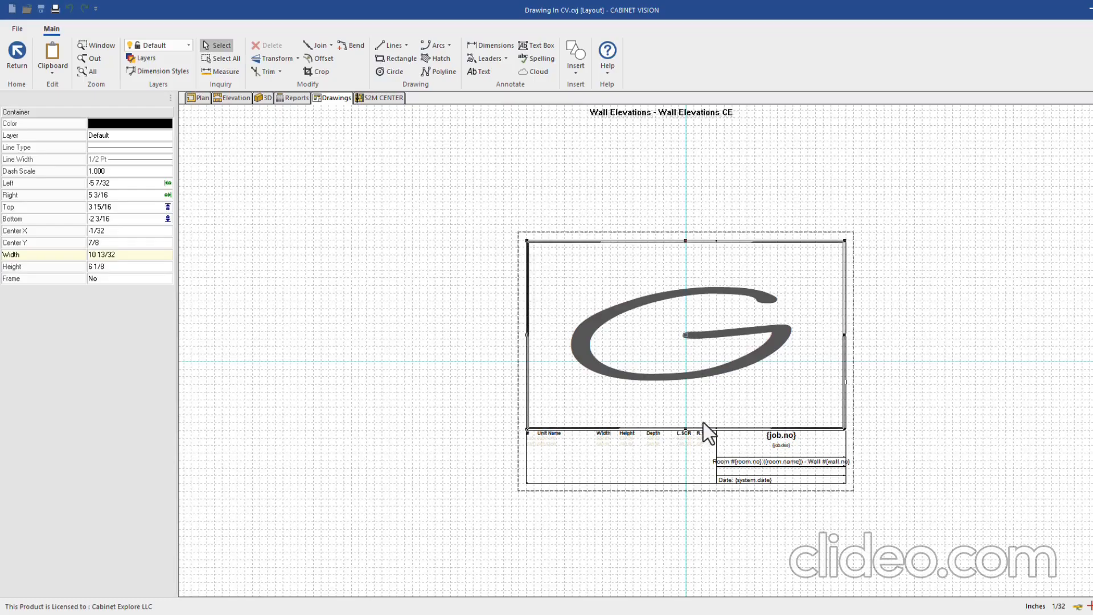
left_click_drag(688, 430, 693, 387)
scroll(695, 466, "up", 3)
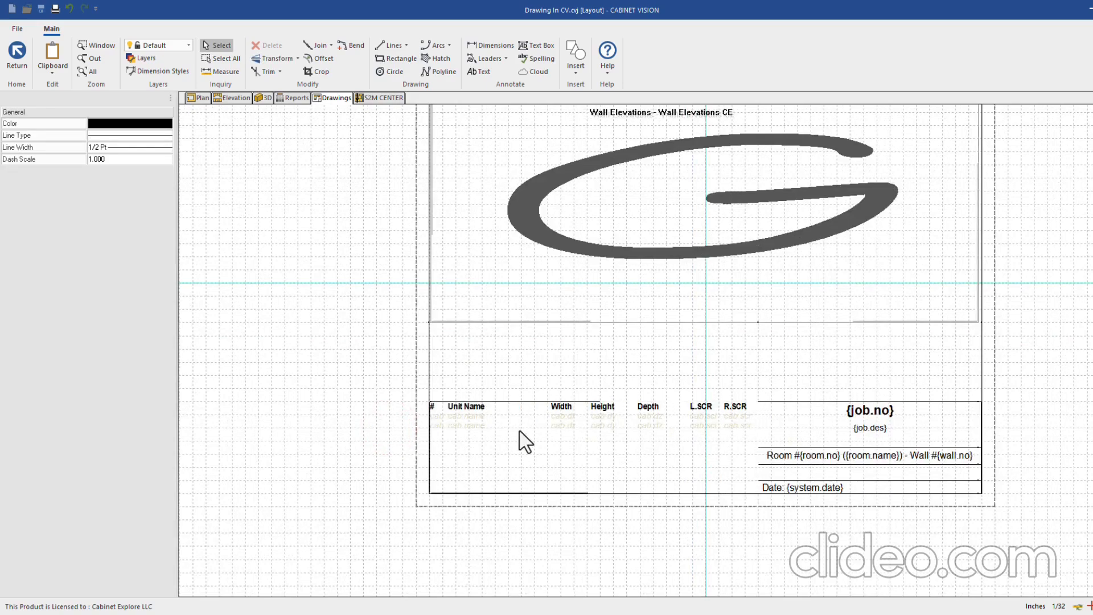
Remove the L.SCR and R.SCR columns from the cabinet parts table
left_click(482, 450)
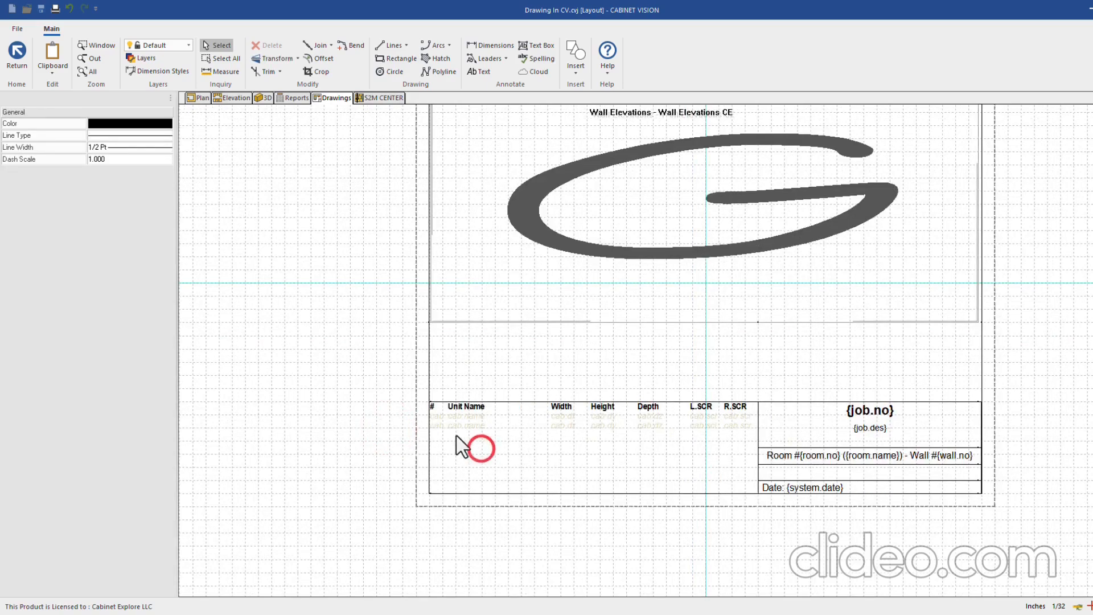
left_click(445, 415)
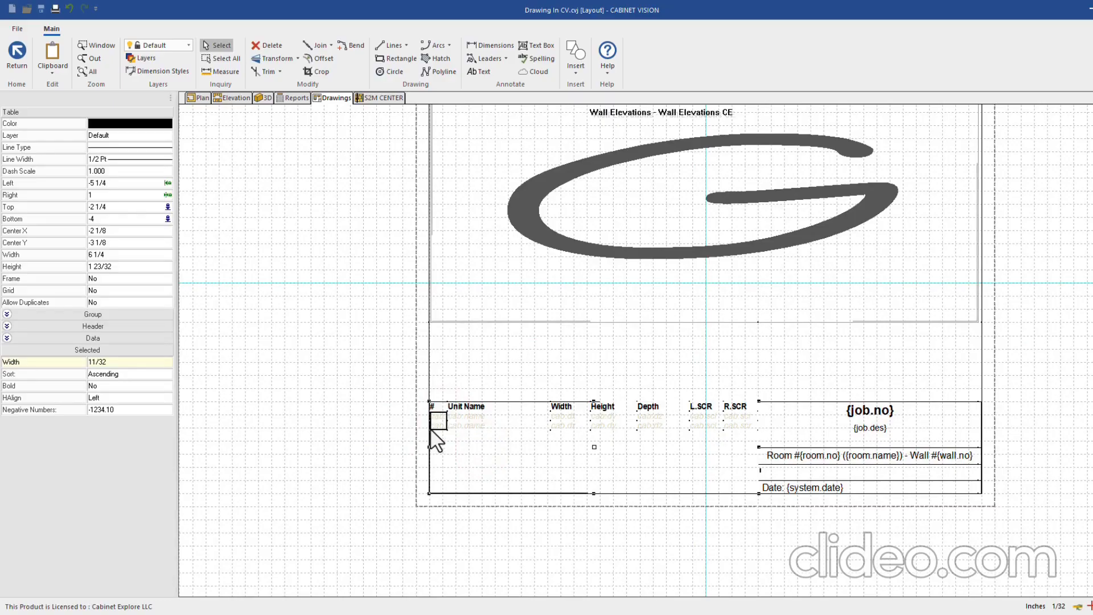
double_click(431, 429)
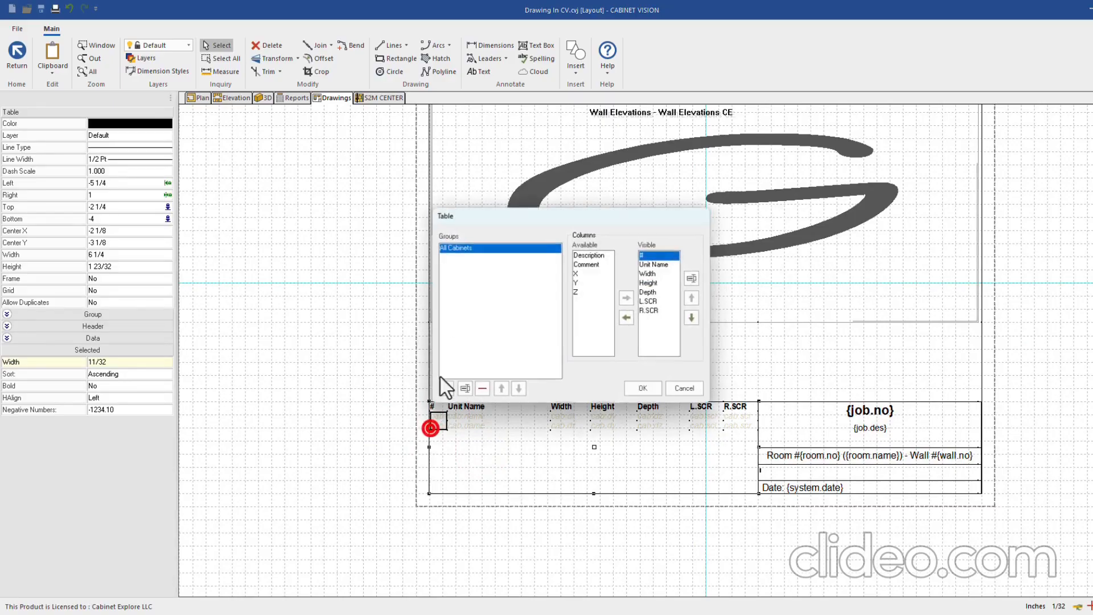
left_click(586, 264)
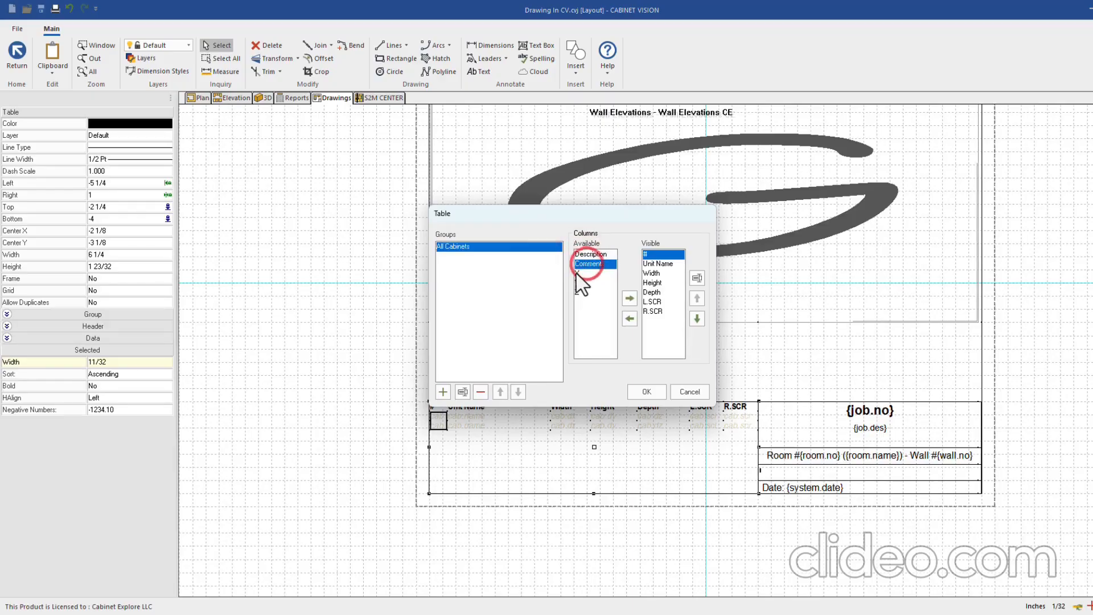
left_click(651, 273)
left_click(652, 292)
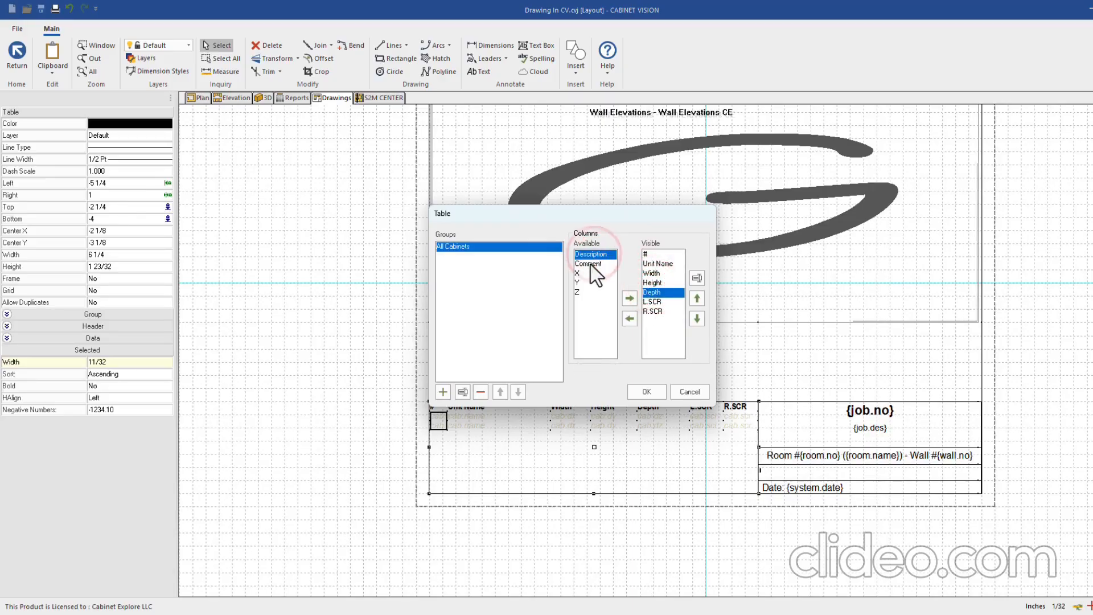
left_click(579, 282)
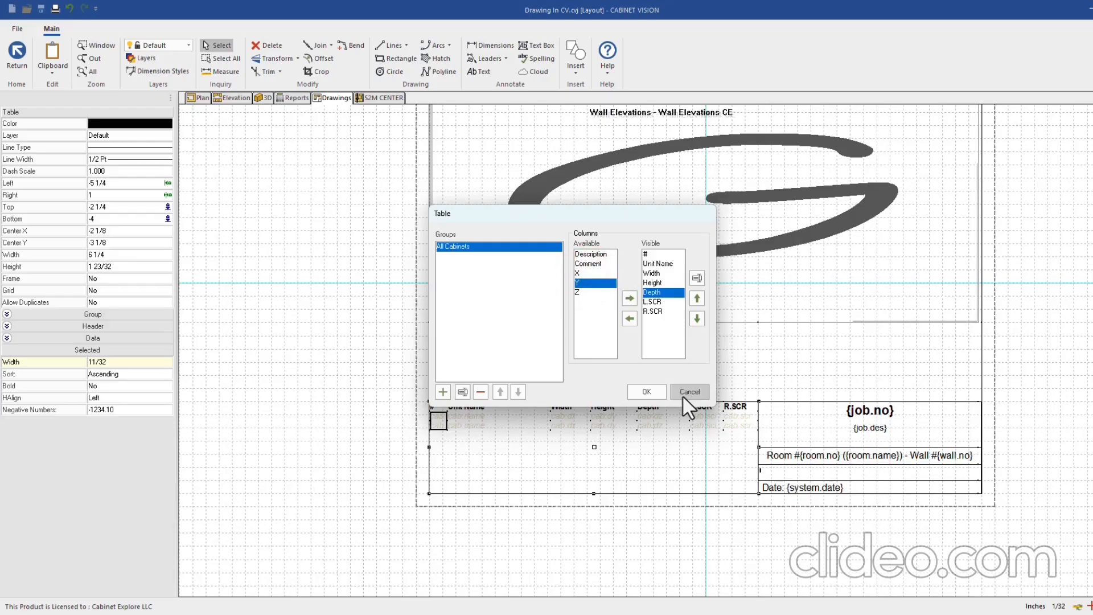
left_click(660, 302)
left_click(630, 319)
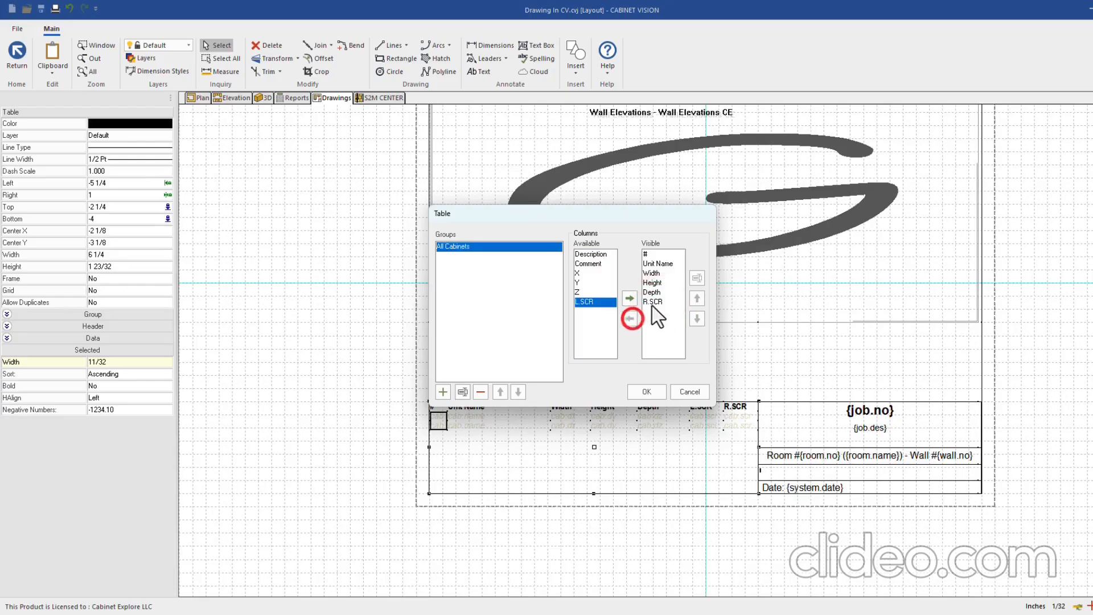
left_click(649, 302)
left_click(629, 318)
left_click(655, 254)
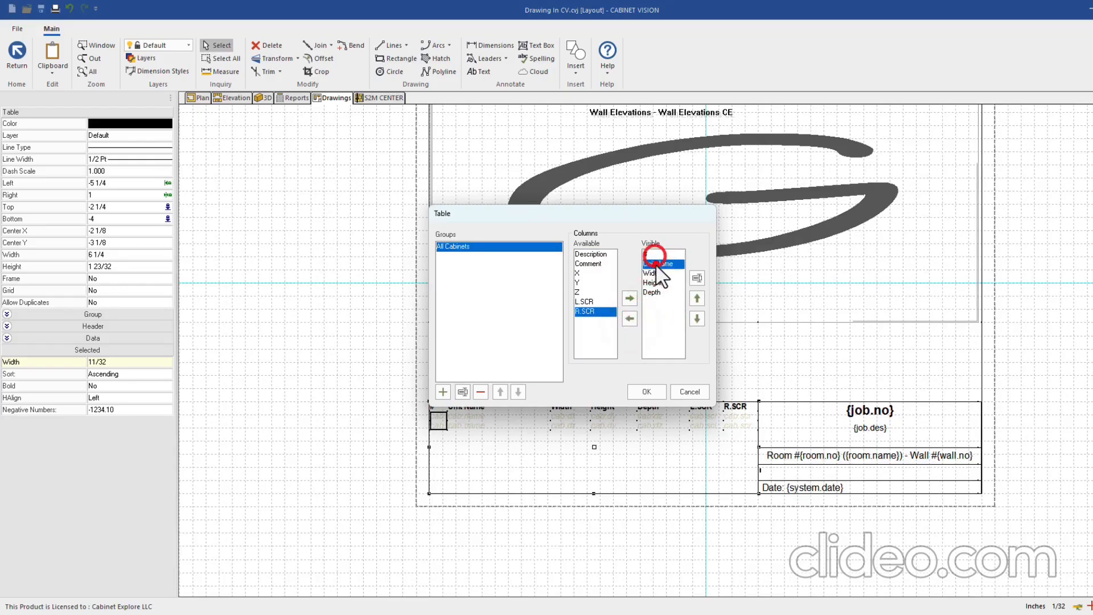
left_click(647, 391)
Delete the cabinet parts table from the title block
left_click(481, 411)
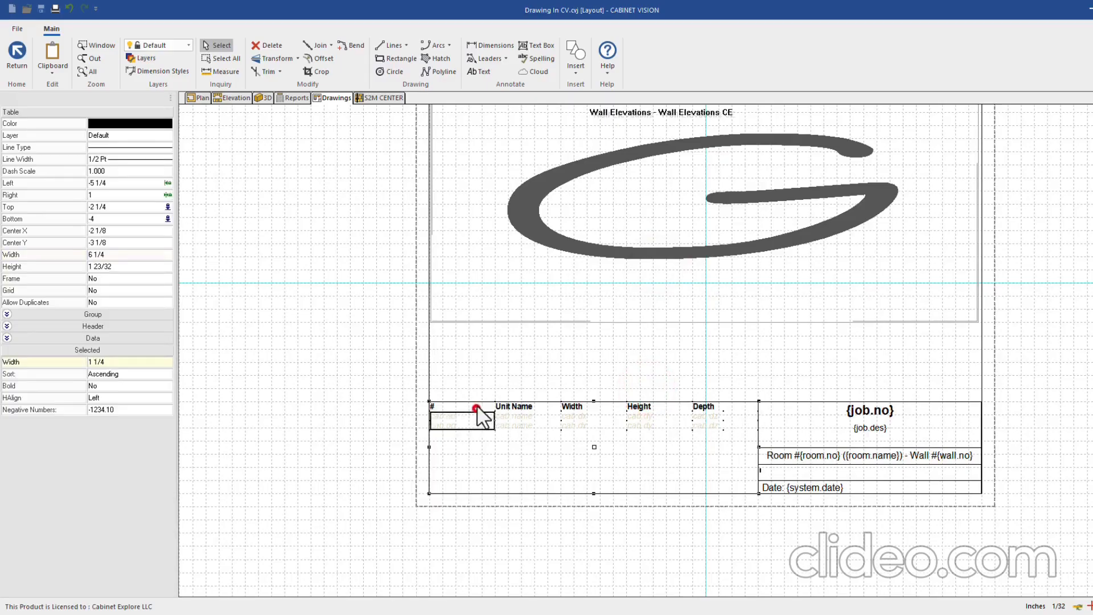
left_click(477, 405)
key("Delete")
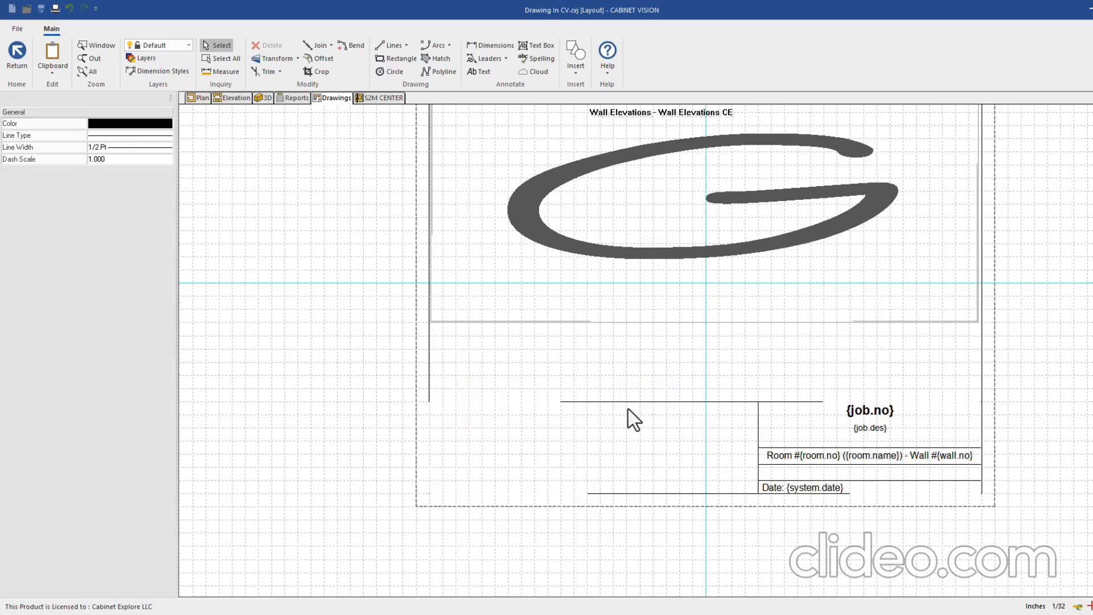
Add a CABINET EXPLORE text label at the title block's lower left
scroll(459, 478, "up", 2)
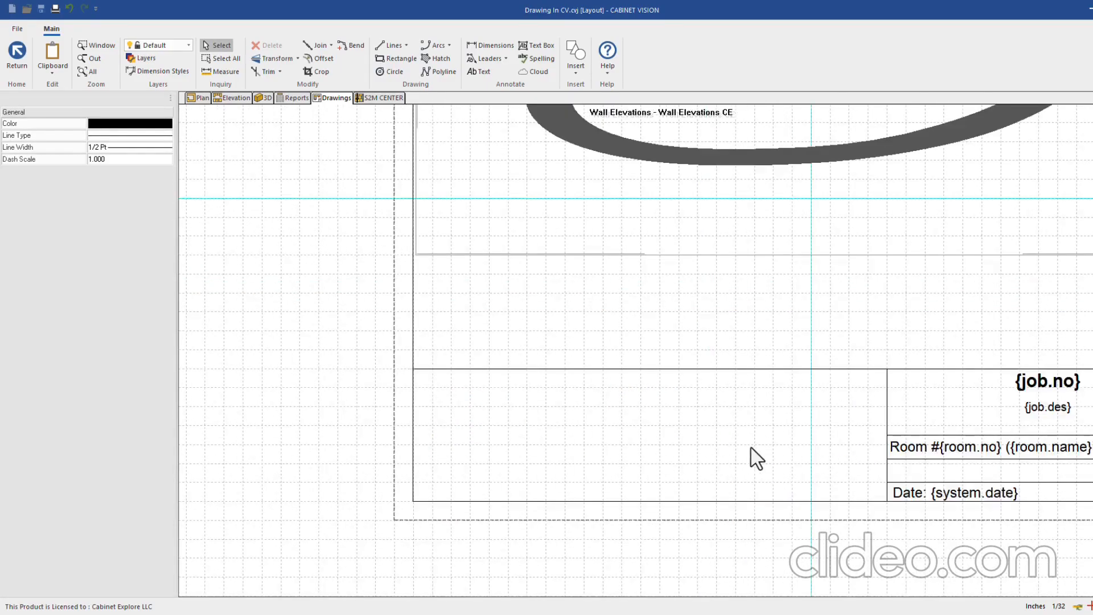
scroll(719, 453, "down", 1)
left_click(478, 71)
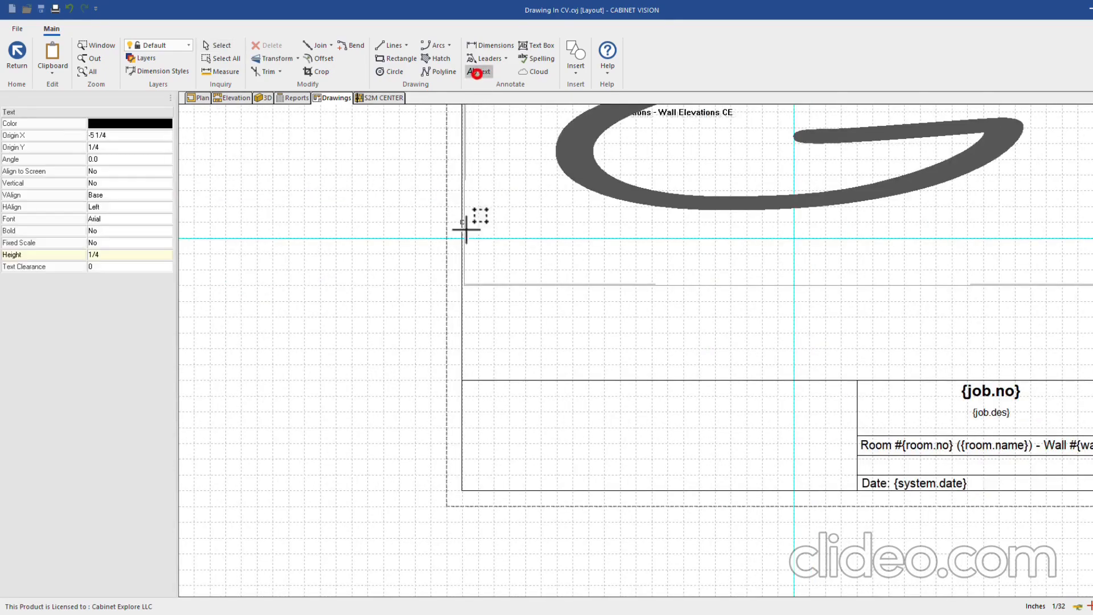
left_click(483, 468)
type("CABINET EXPLORE")
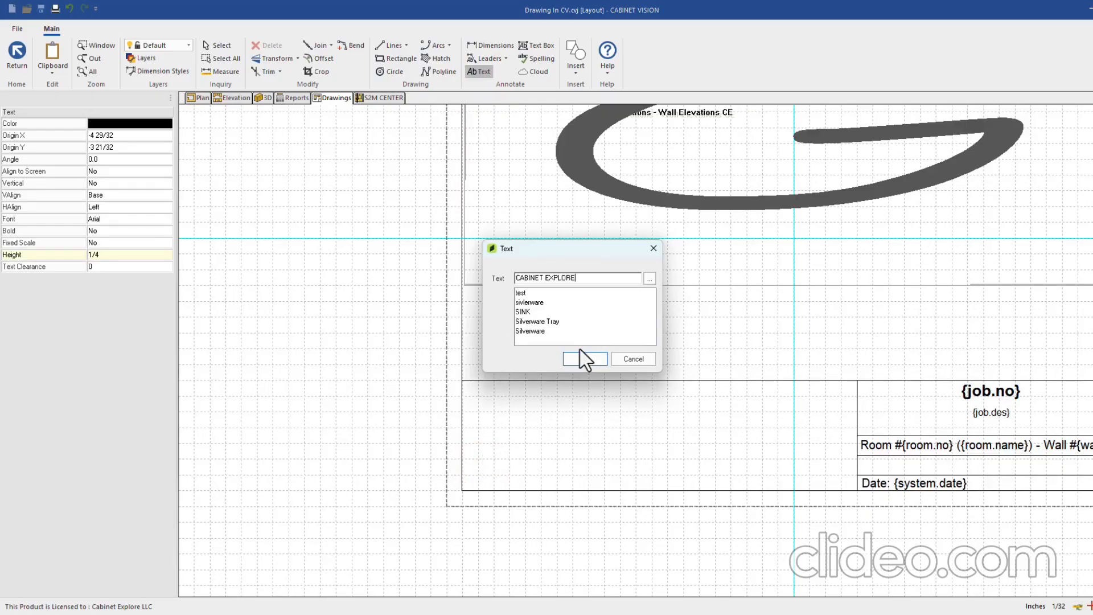
left_click(585, 359)
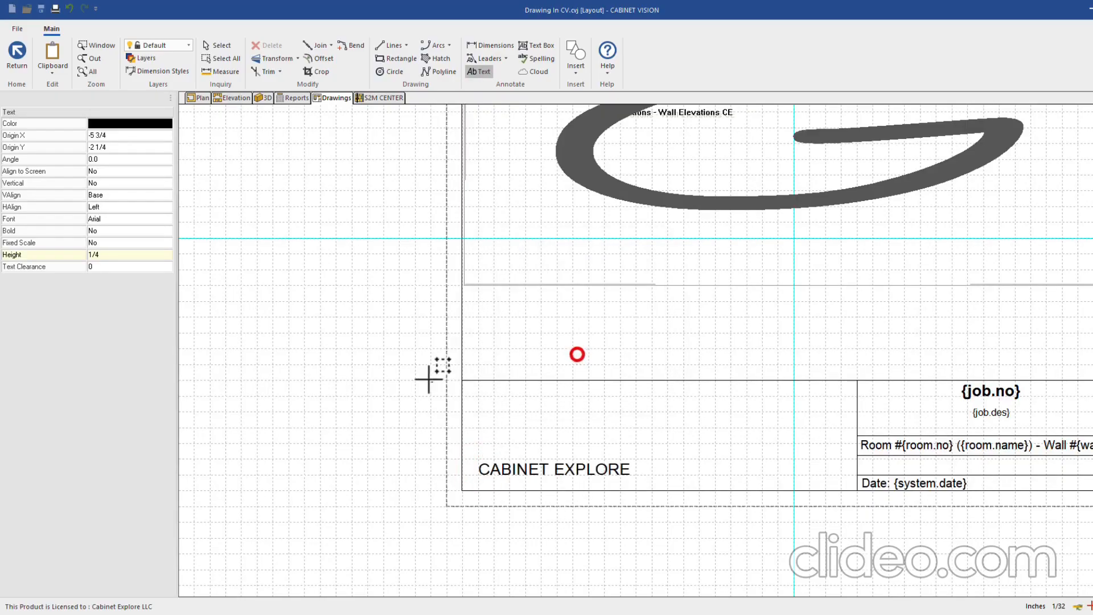
left_click(216, 46)
Move the Date: {system.date} text above CABINET EXPLORE
left_click(511, 472)
scroll(837, 479, "up", 2)
scroll(834, 479, "down", 2)
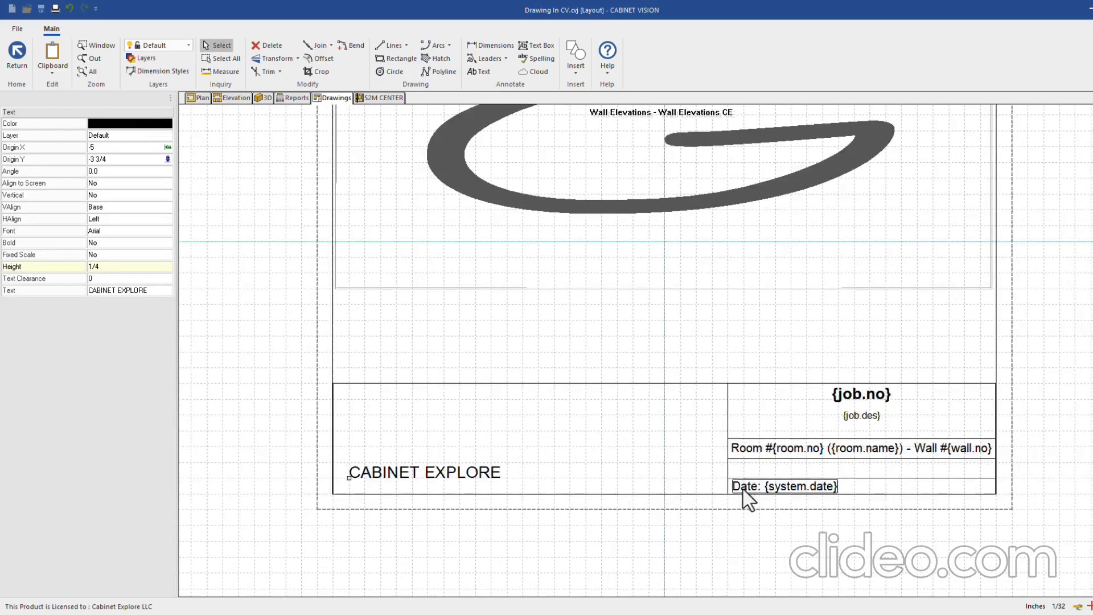
left_click(744, 494)
left_click(732, 489)
scroll(364, 472, "up", 3)
left_click(338, 425)
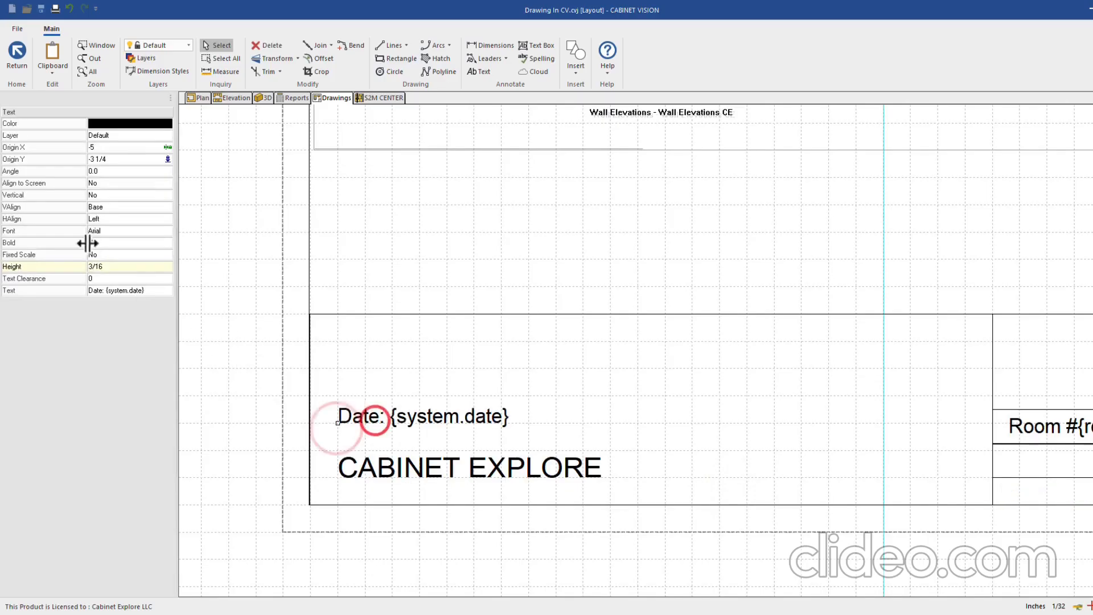
Switch measurement precision to 1.001 decimals and check the Date text's 0.100 height
left_click(1059, 606)
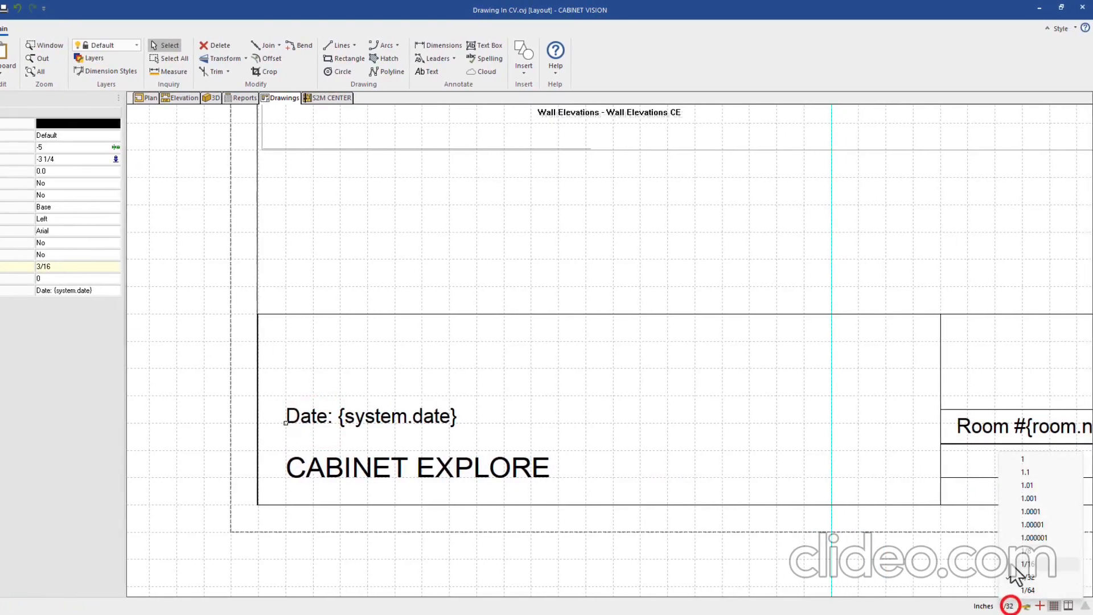
left_click(1028, 499)
left_click(50, 267)
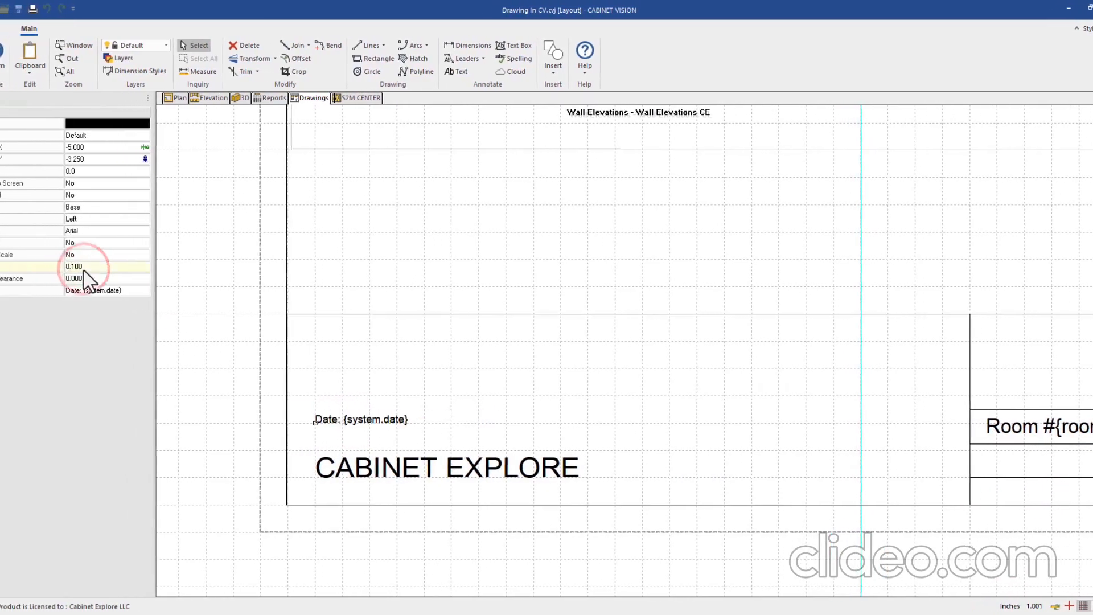
Delete the title block's vertical divider line and right-side rectangles
left_click(671, 395)
key("Delete")
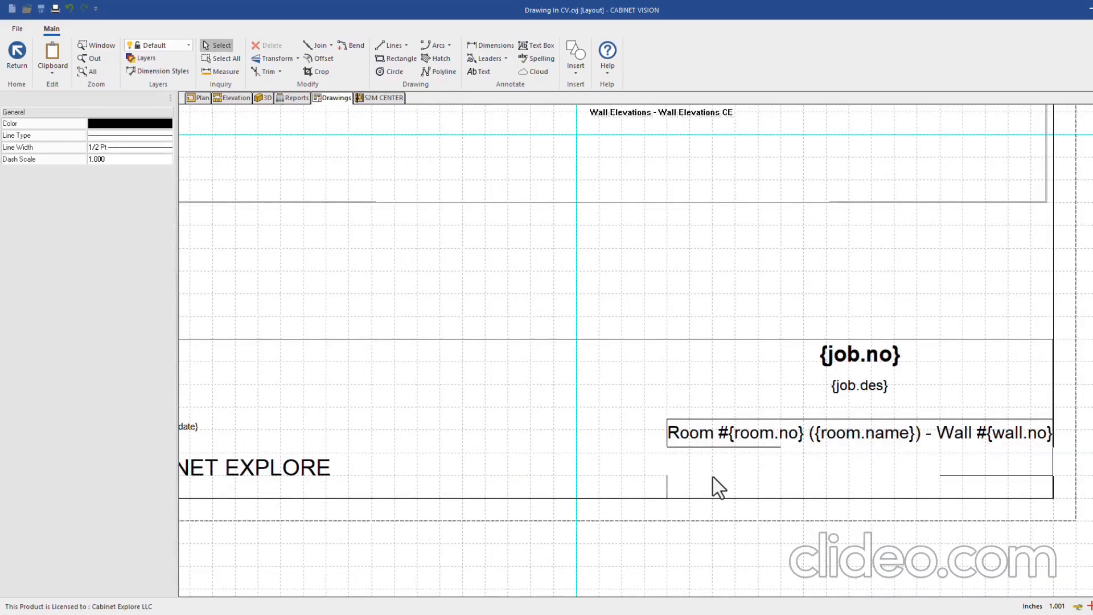
left_click(712, 475)
key("Delete")
left_click(665, 464)
left_click(697, 476)
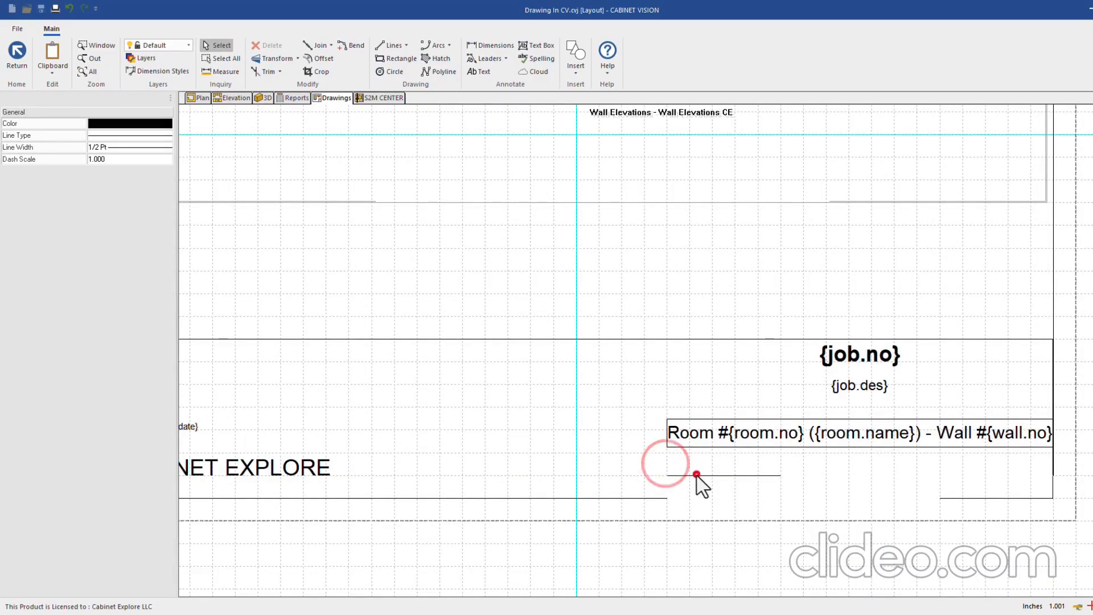
key("Delete")
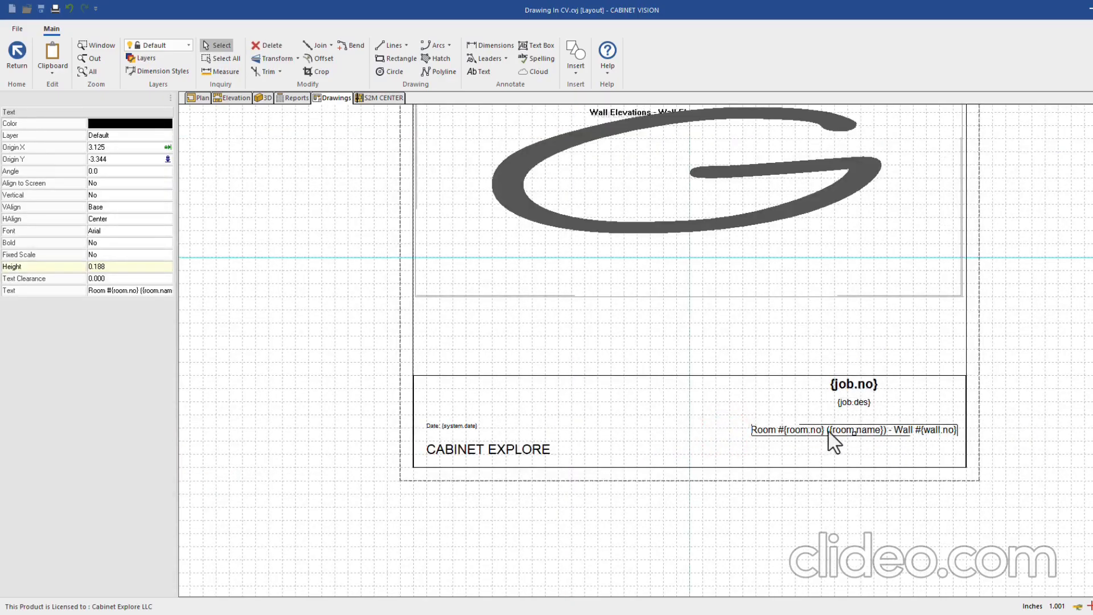
Move the {job.no} label onto the page centre line
left_click(854, 431)
left_click(836, 515)
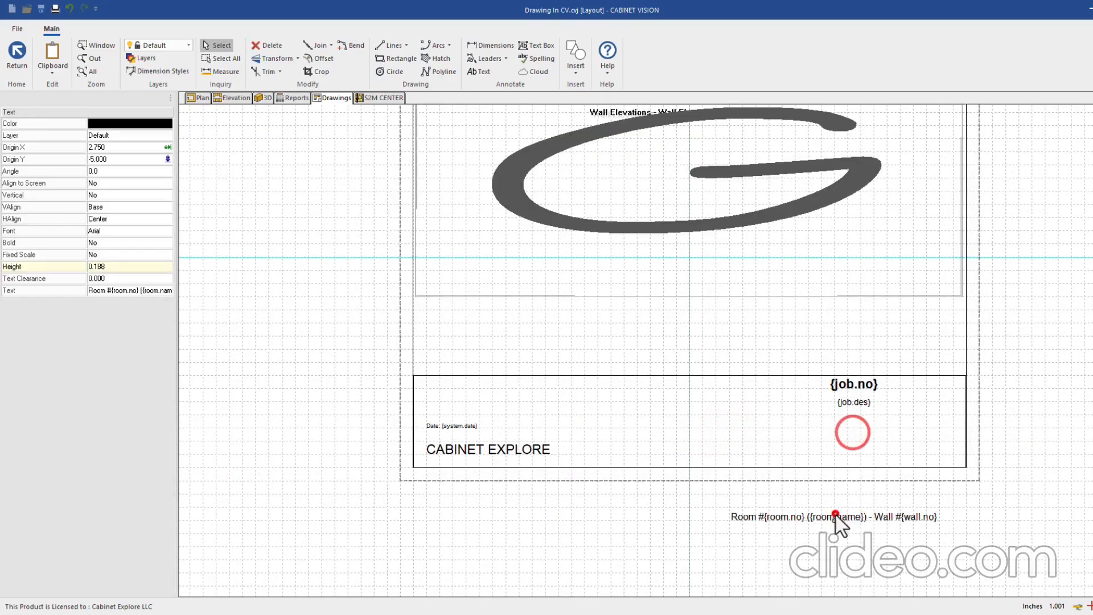
left_click(855, 403)
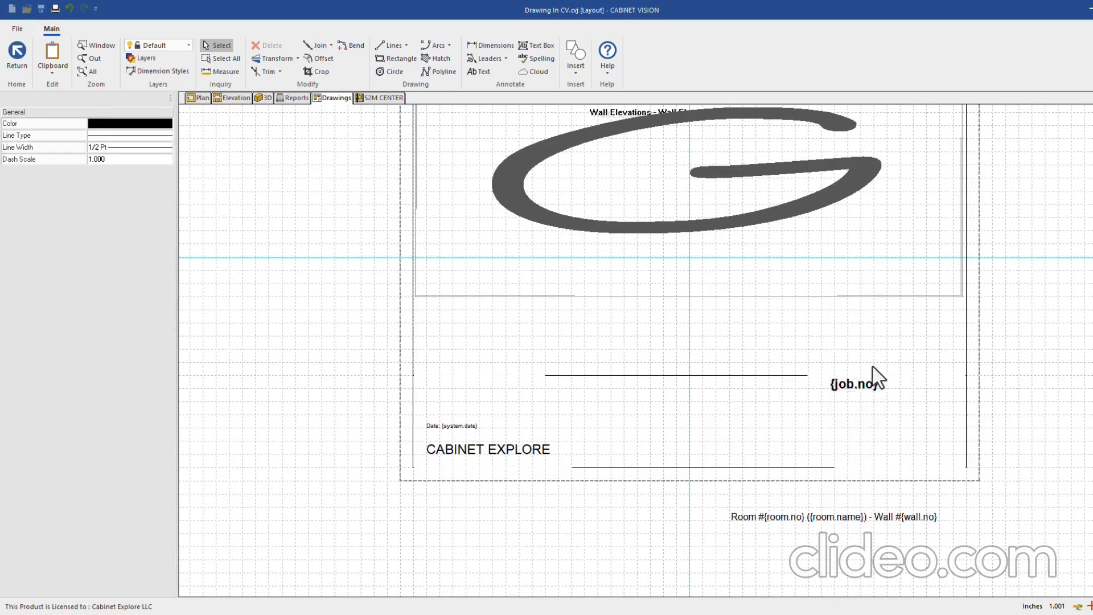
left_click(851, 384)
left_click(855, 390)
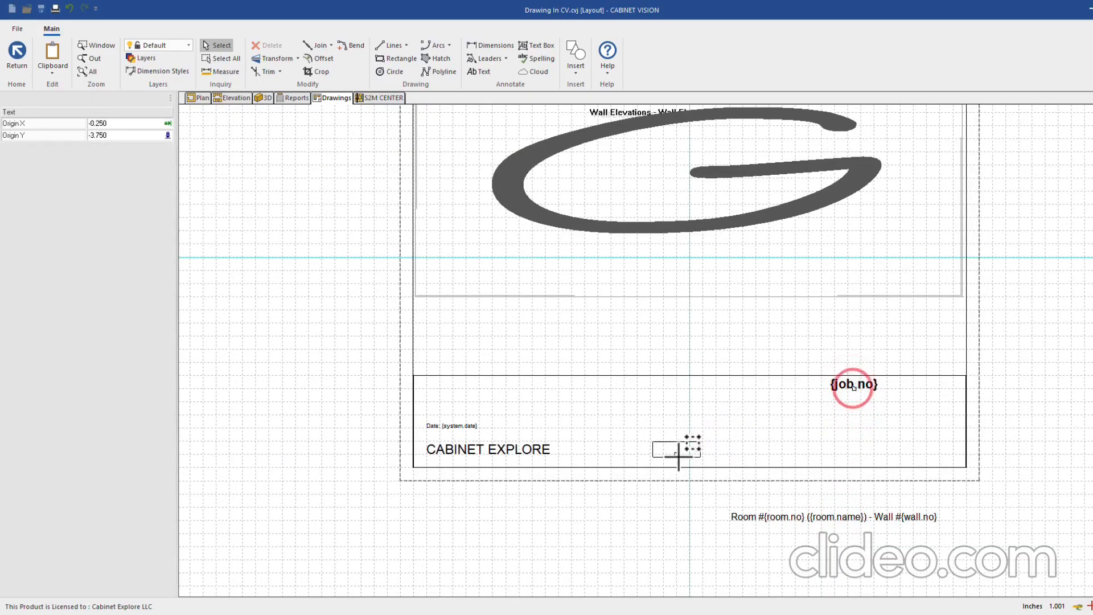
left_click(686, 452)
Strip the Wall part from the room label, right-align it, and move it to the footer's right corner
scroll(689, 483, "up", 1)
left_click(825, 520)
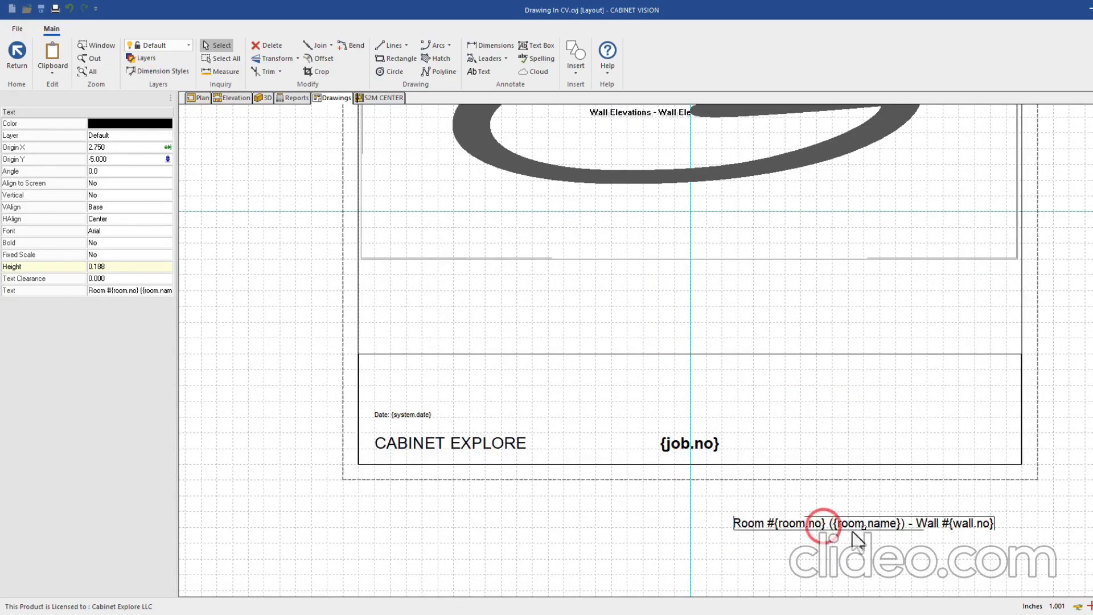
double_click(846, 523)
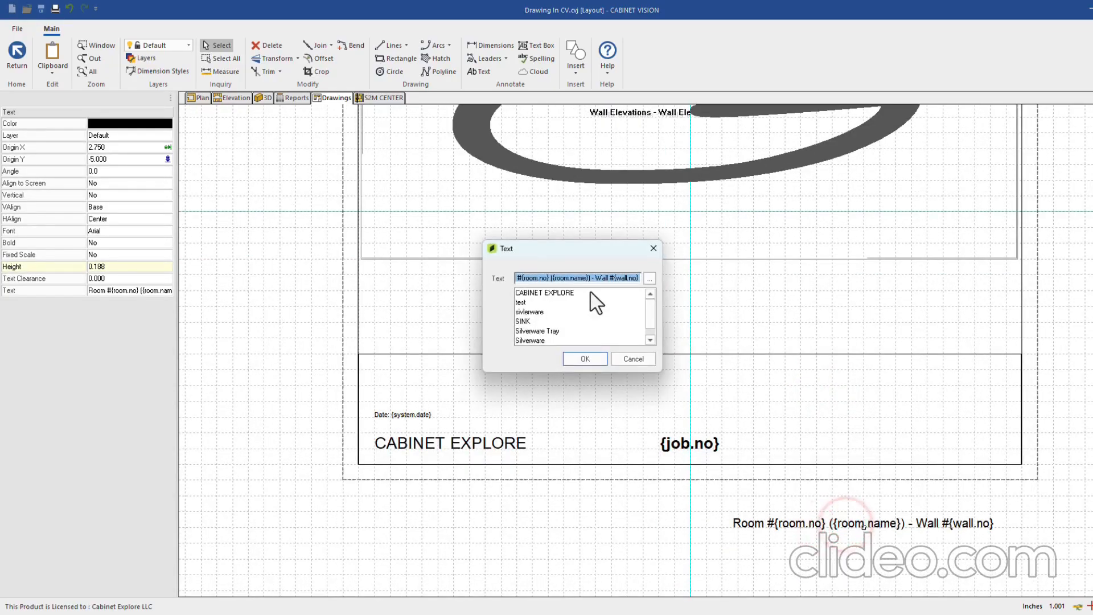
left_click_drag(607, 278, 658, 278)
key("BackSpace")
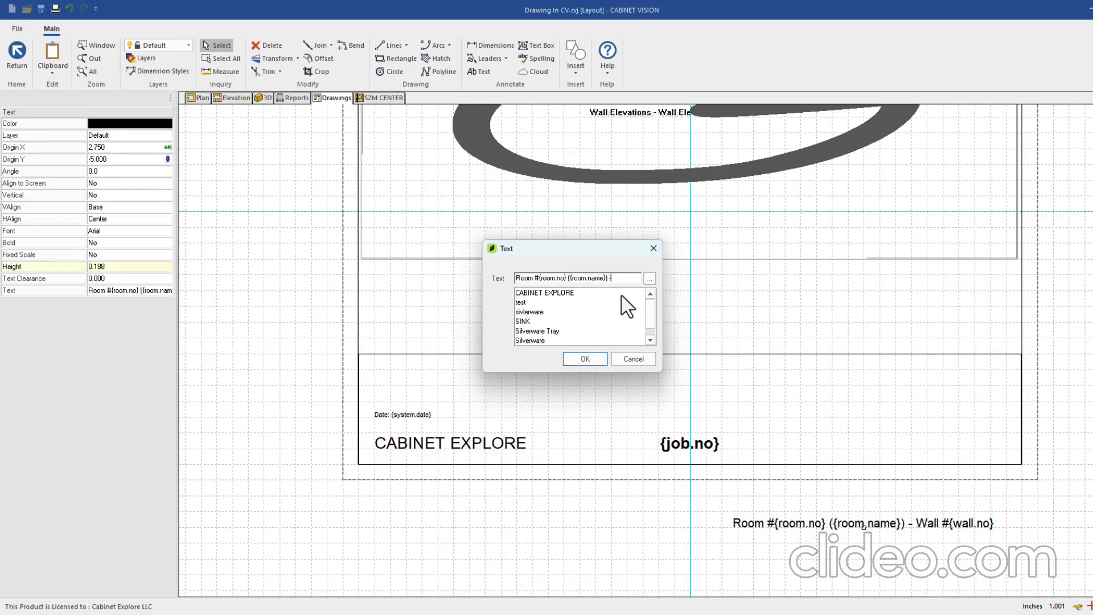
key("BackSpace")
key("BackSpace")
key("BackSpace")
left_click(582, 357)
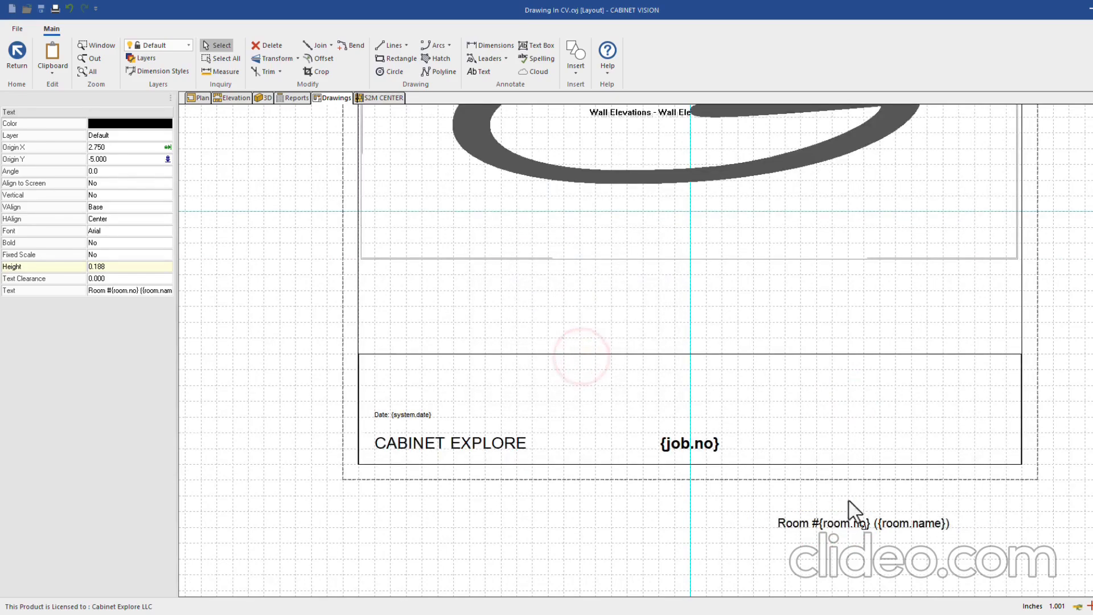
left_click(106, 219)
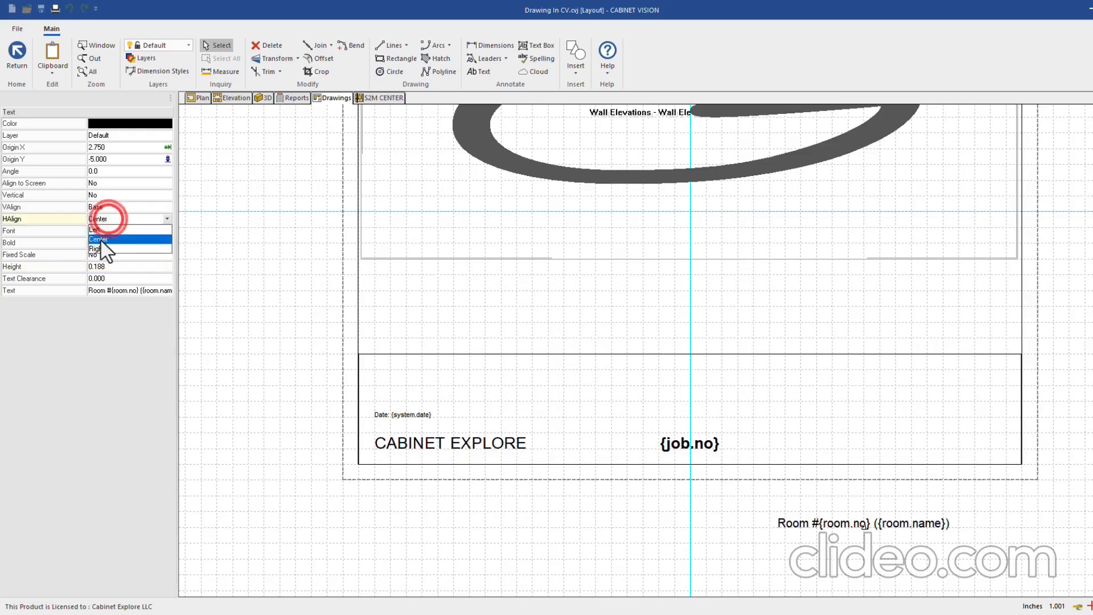
left_click(101, 247)
left_click_drag(861, 524, 994, 433)
Copy the room label below itself and change the copy to Wall #{wall.no}
left_click(940, 430)
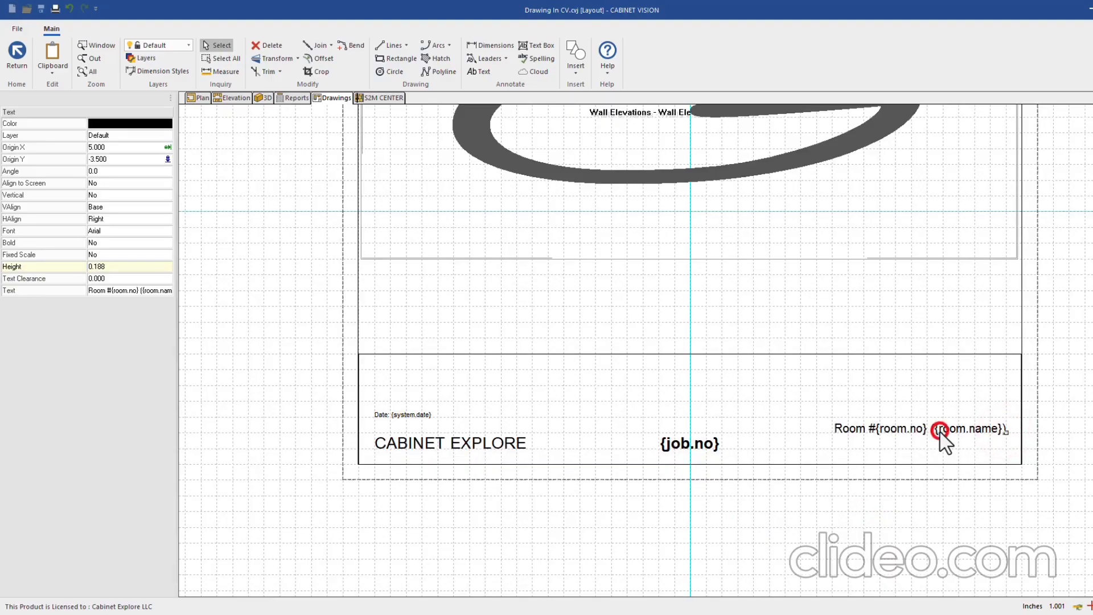
left_click(914, 449)
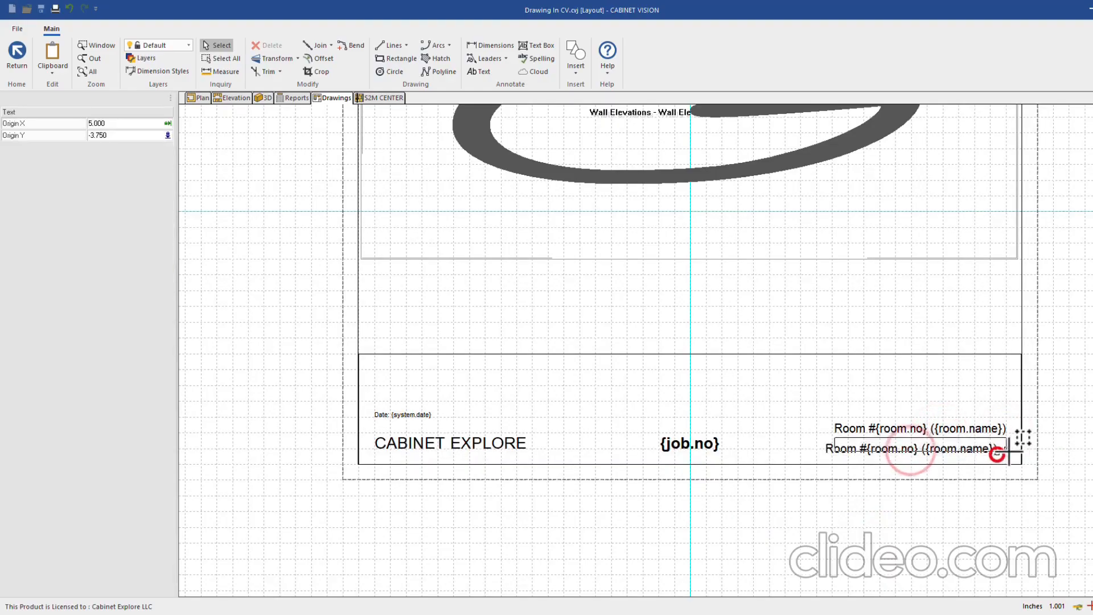
double_click(1005, 447)
left_click(631, 358)
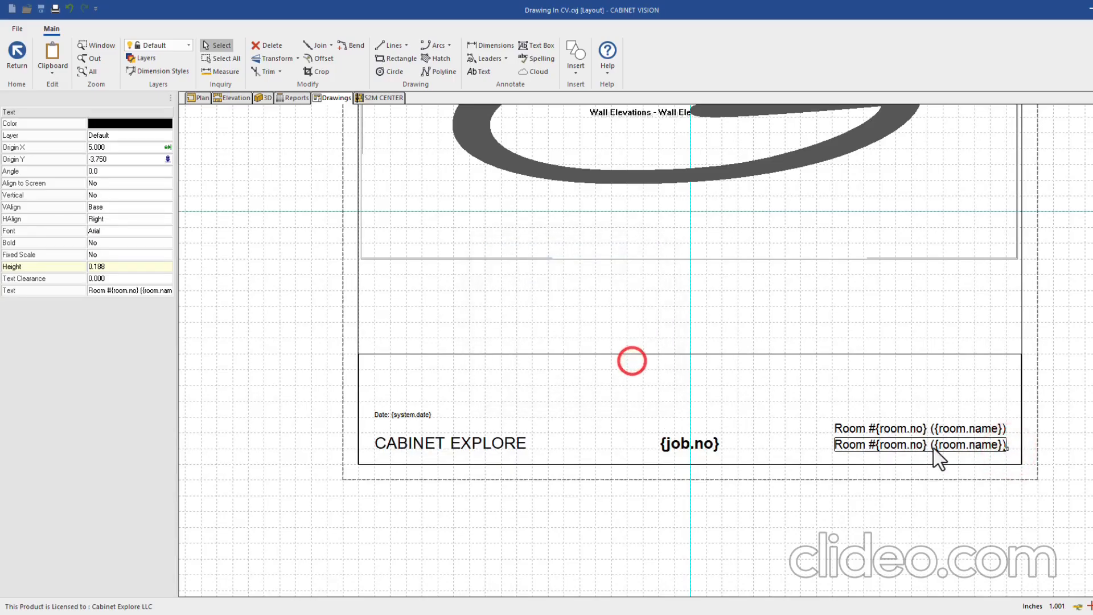
double_click(934, 449)
type("Wall #{wall.no}")
left_click(578, 358)
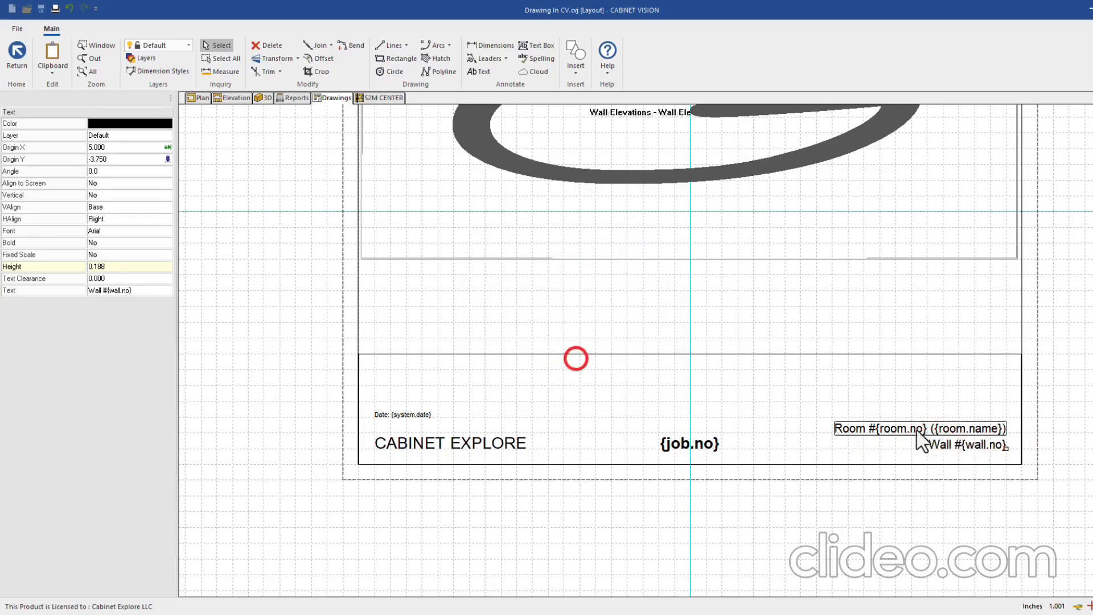
scroll(968, 447, "up", 3)
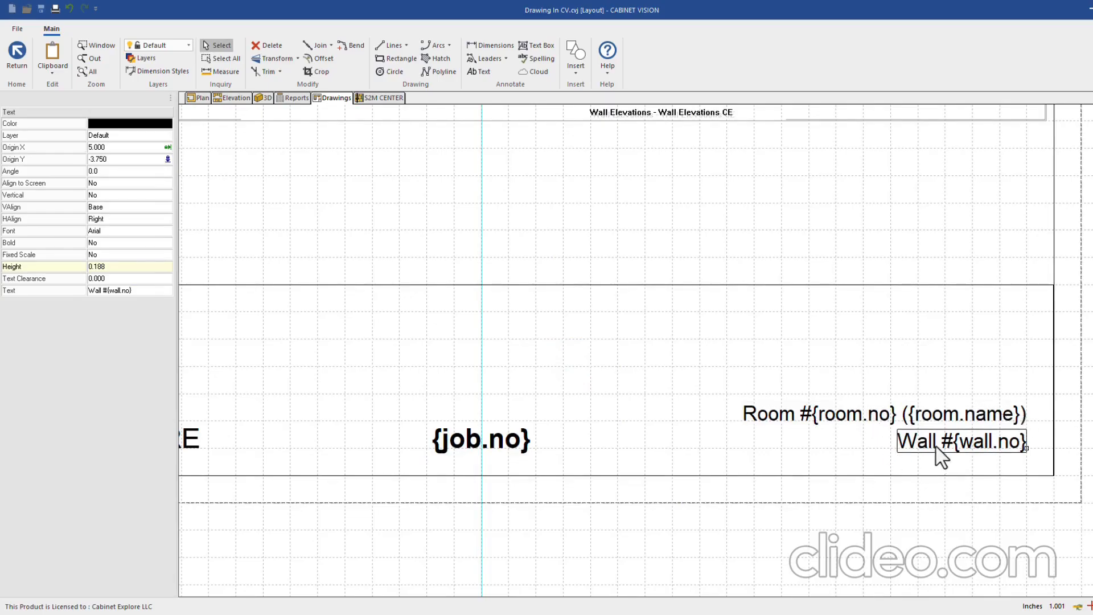
scroll(1023, 442, "down", 2)
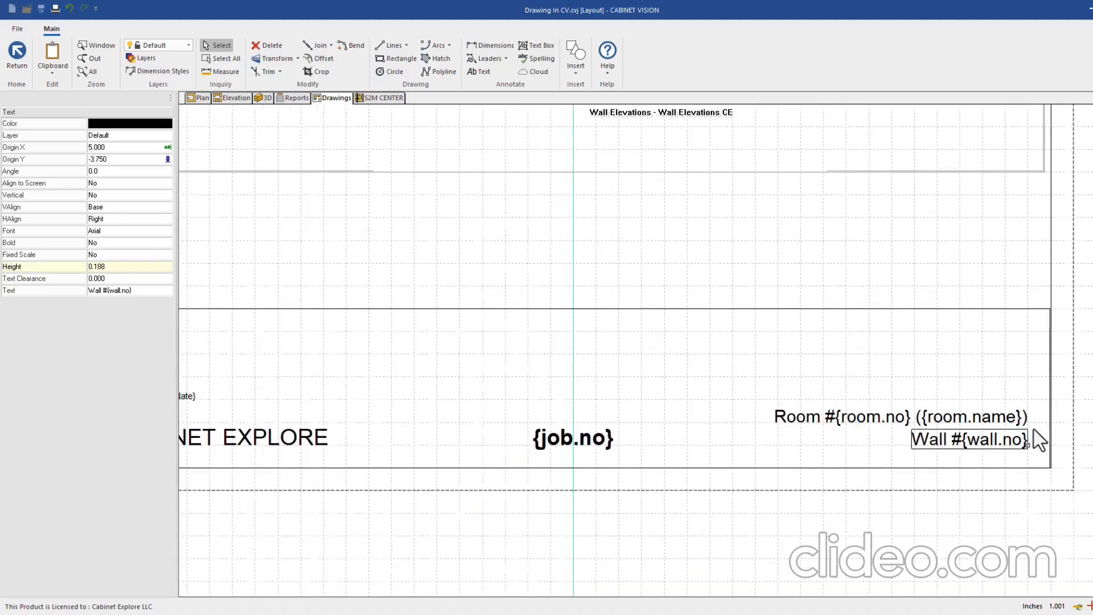
left_click(977, 442)
scroll(1044, 450, "down", 2)
scroll(1034, 452, "up", 1)
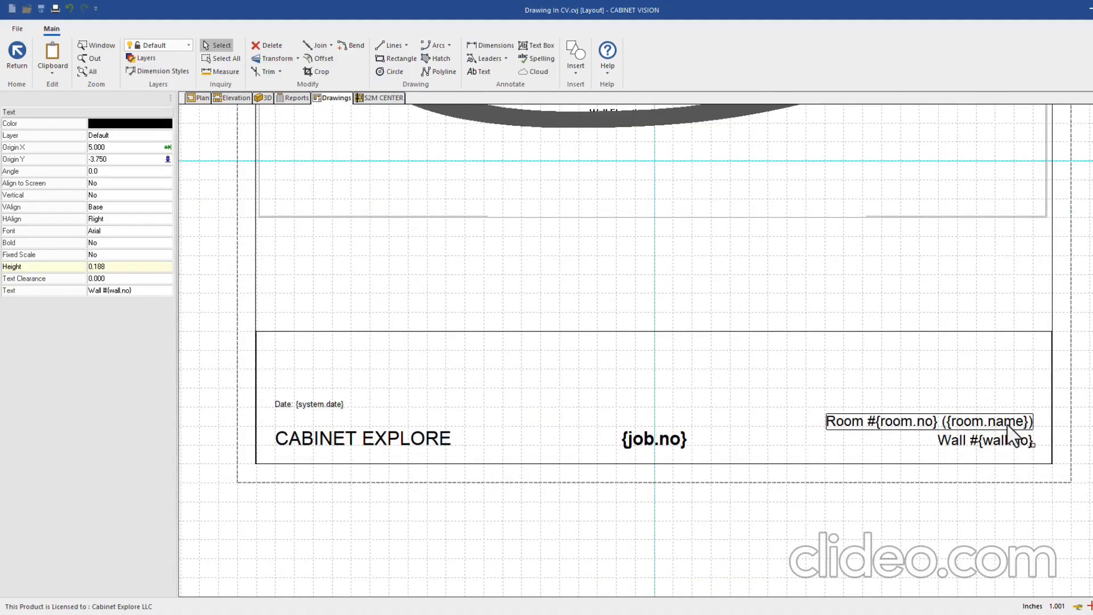
left_click(996, 500)
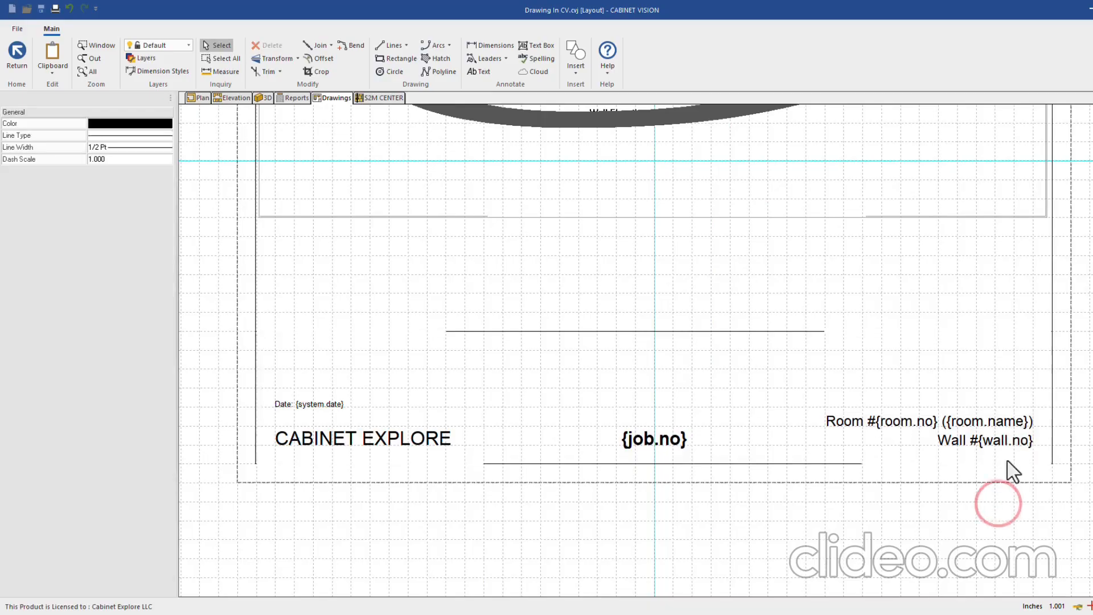
Add a trial 'room name' label above the room line, then delete it
left_click(483, 72)
left_click(929, 385)
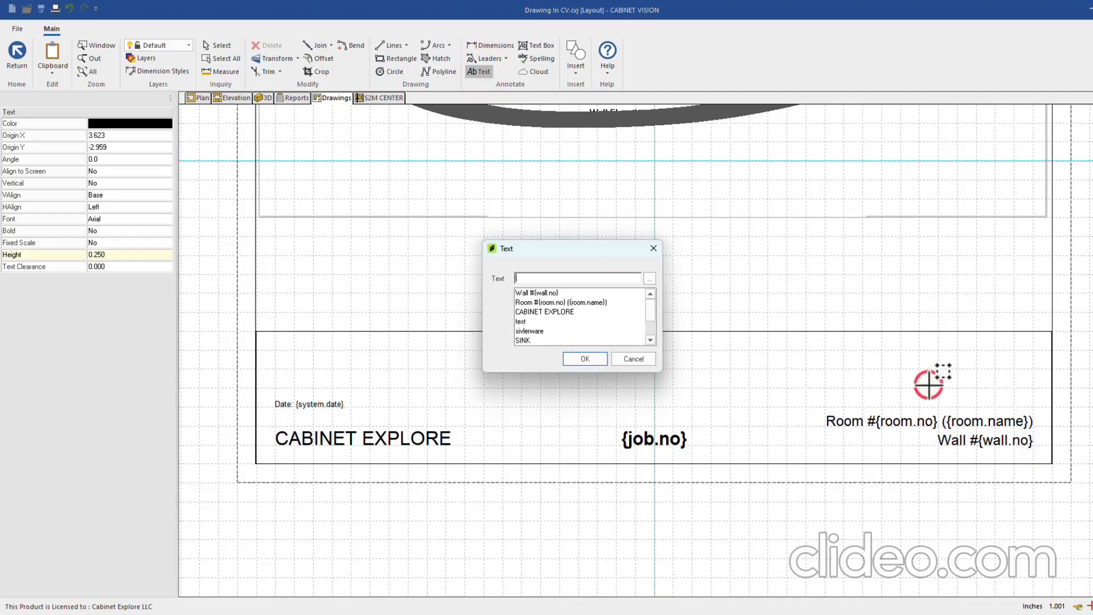
type("room name")
key("Return")
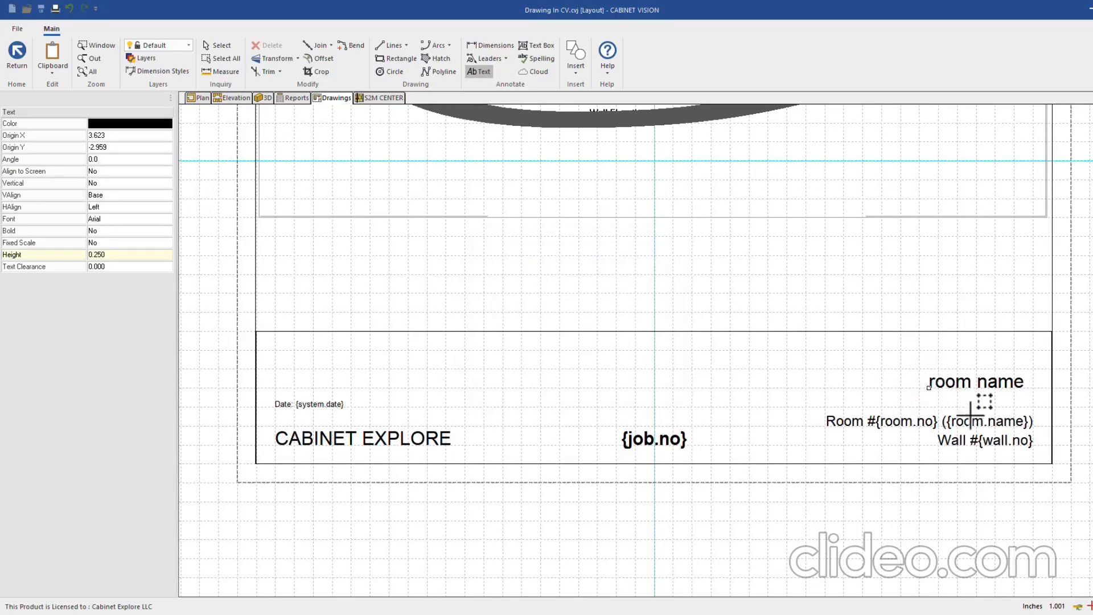
scroll(968, 424, "up", 1)
left_click(219, 45)
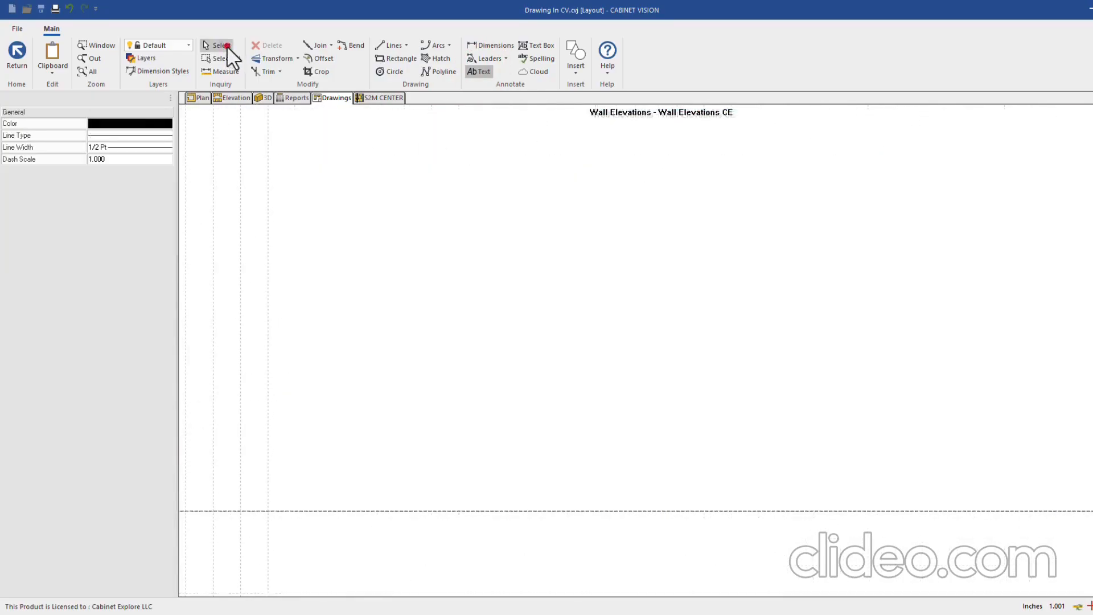
left_click(945, 368)
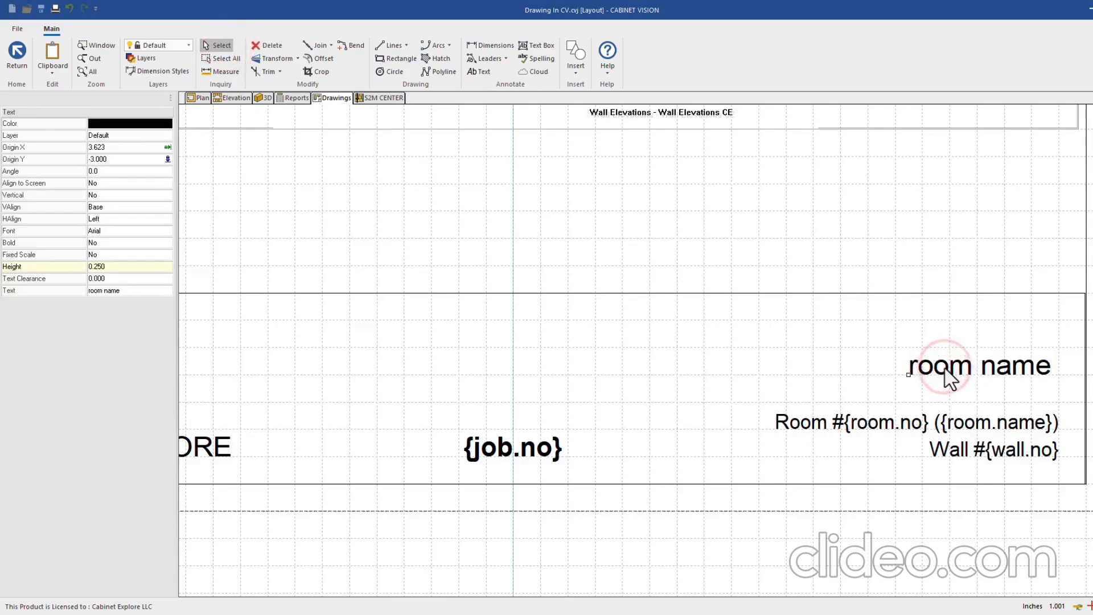
key("Delete")
scroll(1049, 432, "down", 1)
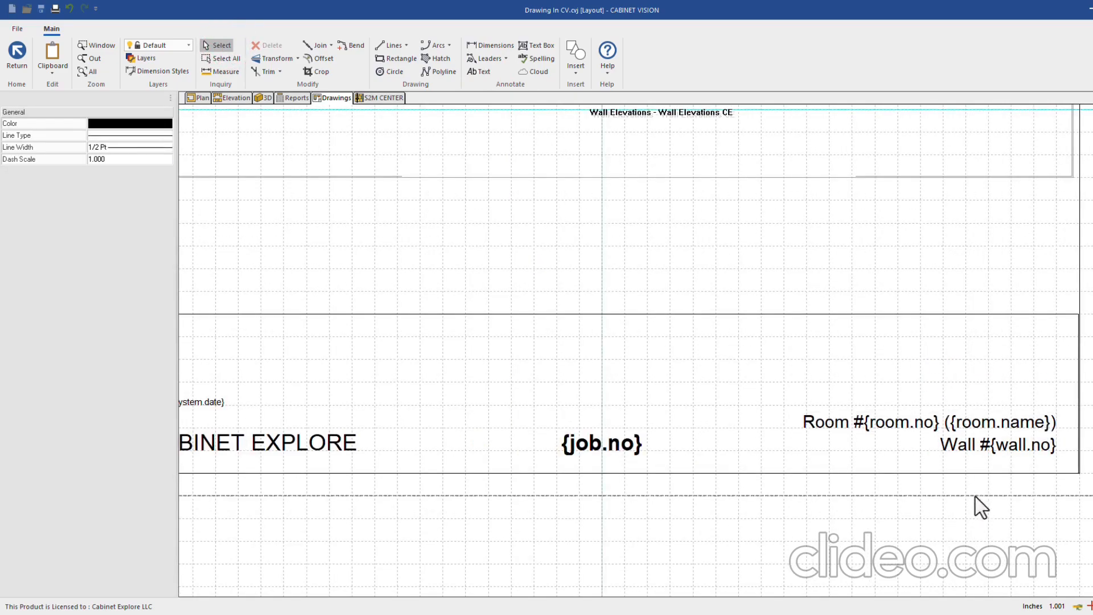
Insert a footer label with the room's Assembly Construction field, {room.asmconst}
left_click(484, 73)
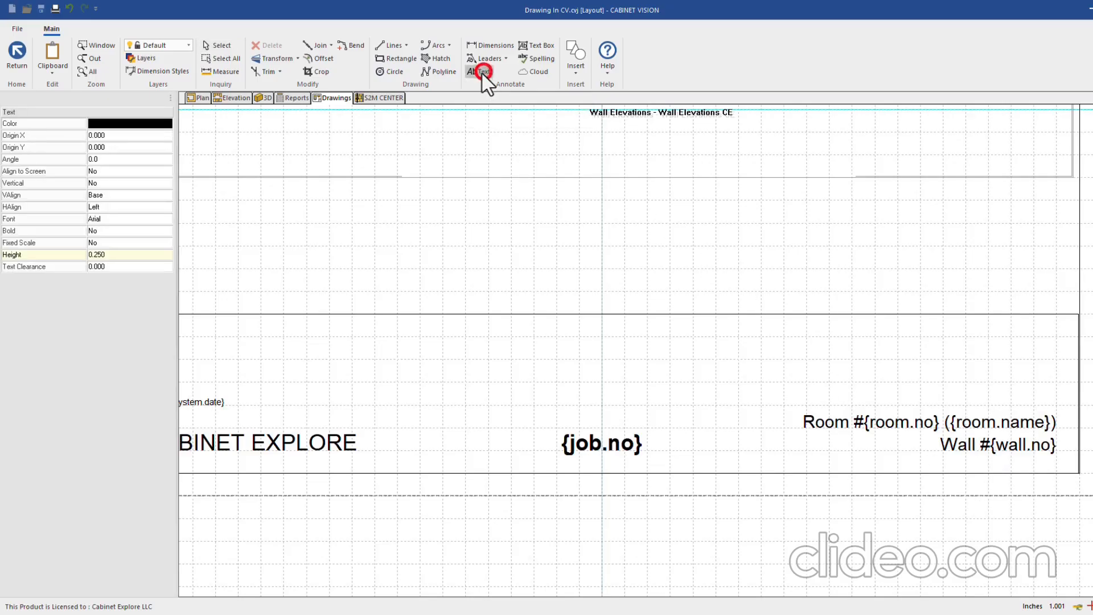
left_click(605, 378)
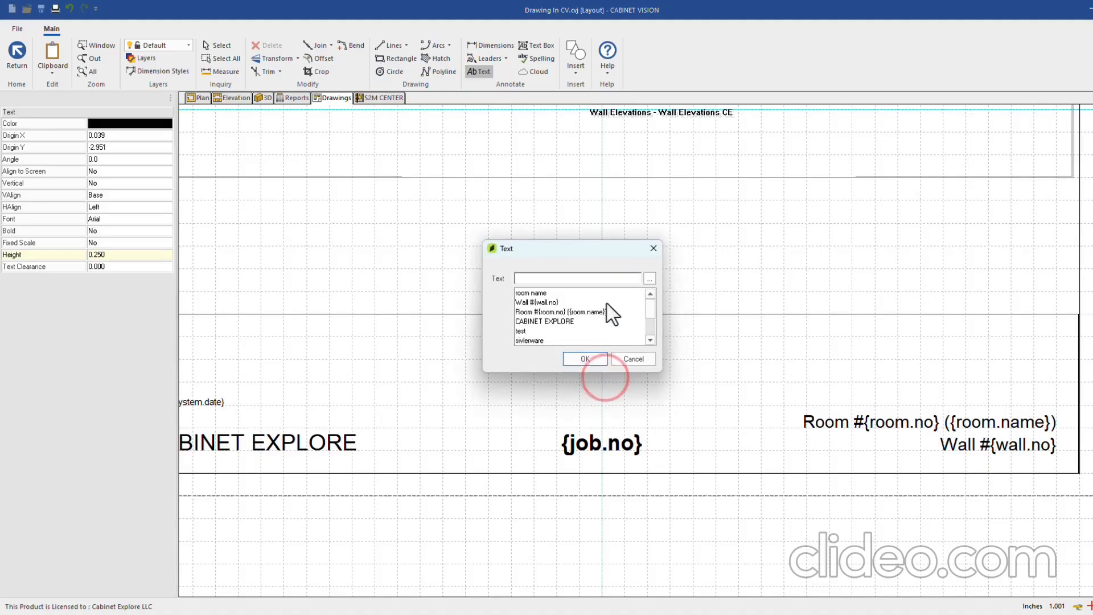
left_click(649, 279)
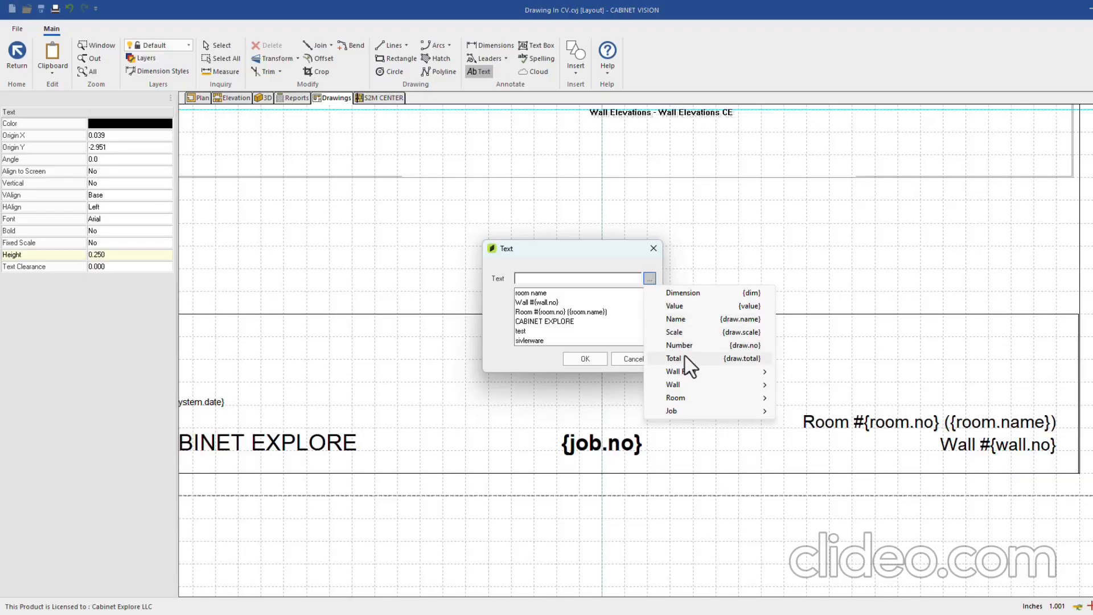
mouse_move(691, 370)
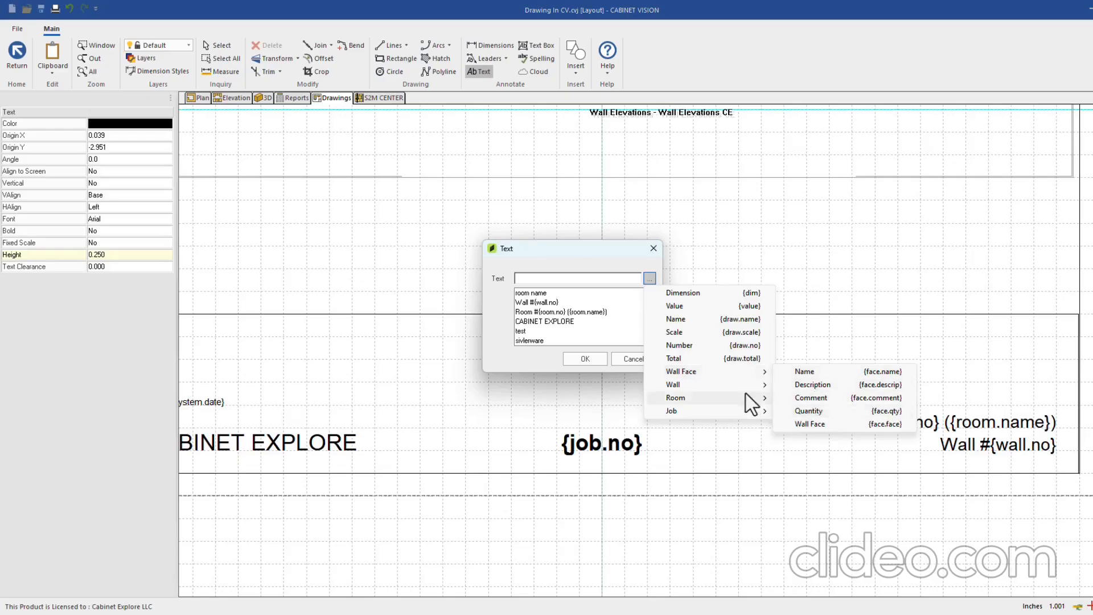
mouse_move(746, 385)
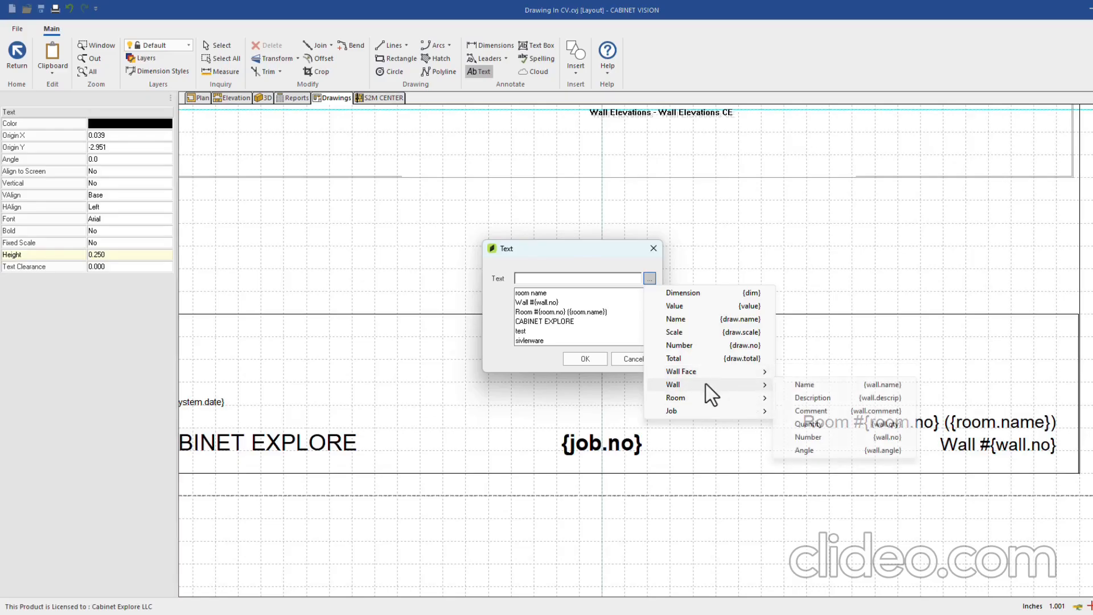
mouse_move(686, 400)
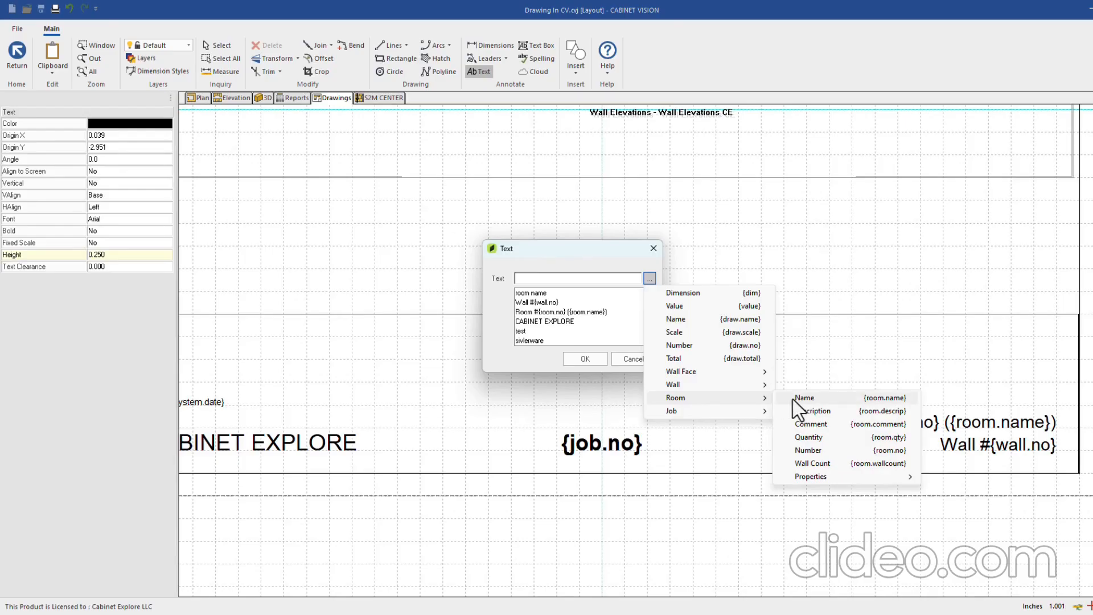
mouse_move(808, 481)
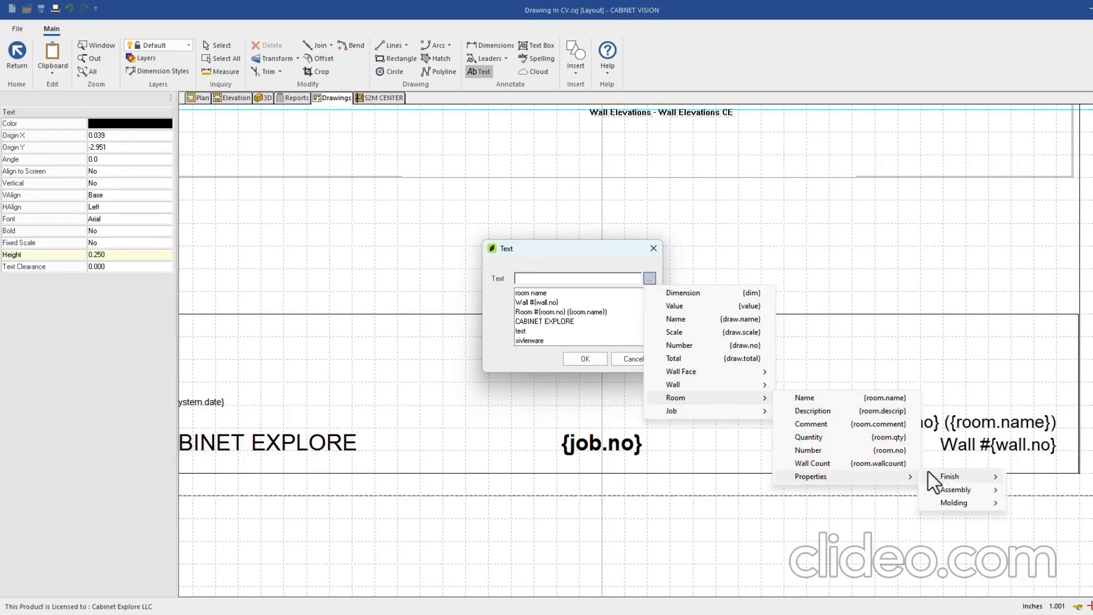
mouse_move(945, 490)
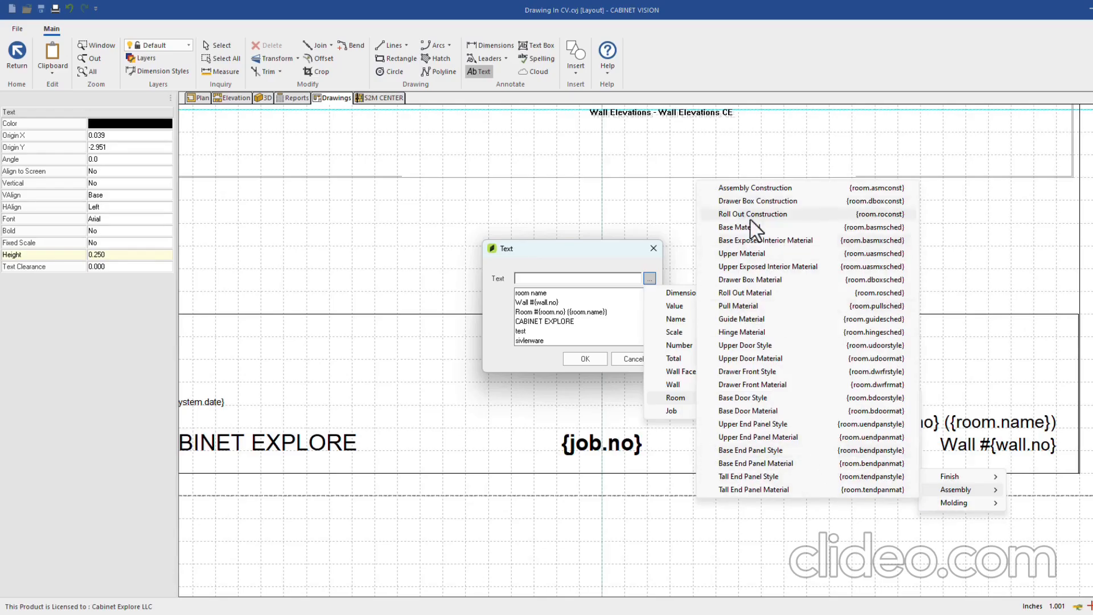
left_click(749, 188)
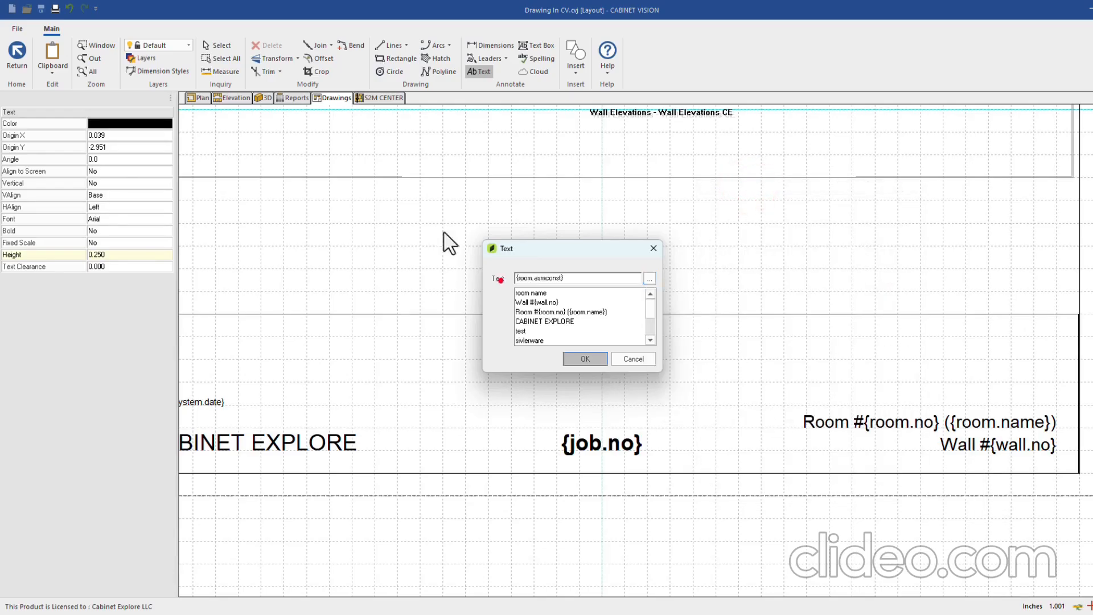
key("Return")
Move the {room.asmconst} label further right, then delete it
left_click(647, 374)
left_click(602, 381)
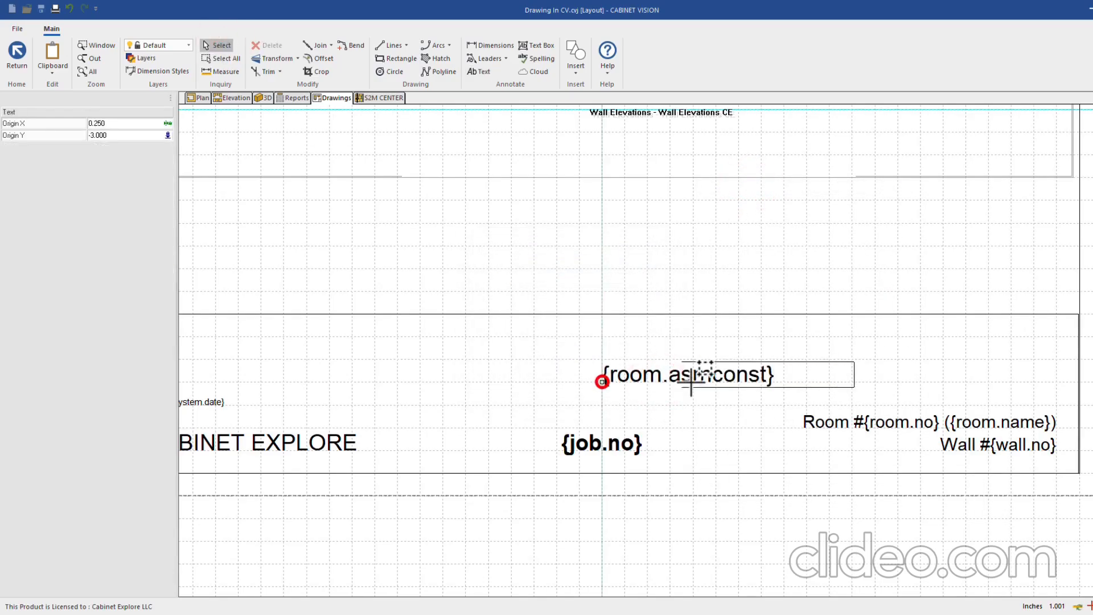
left_click(853, 381)
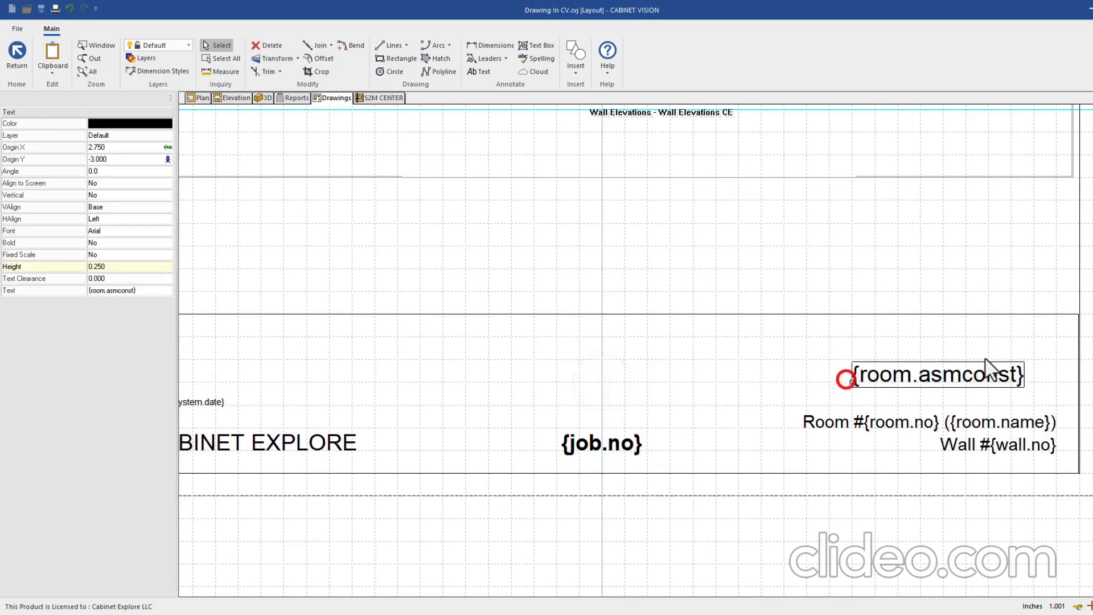
left_click(959, 378)
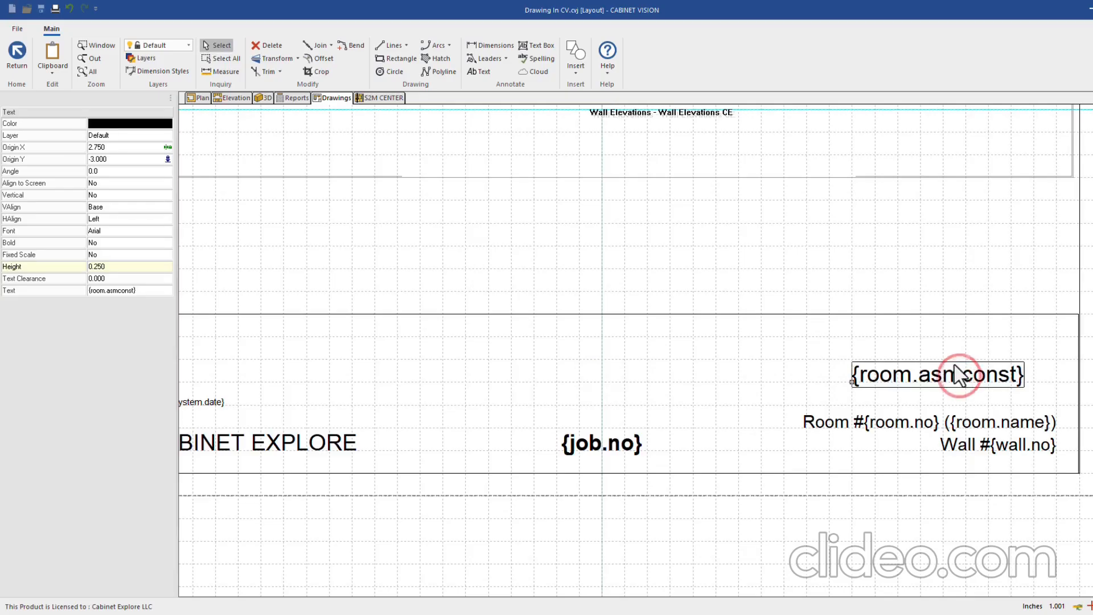
key("Delete")
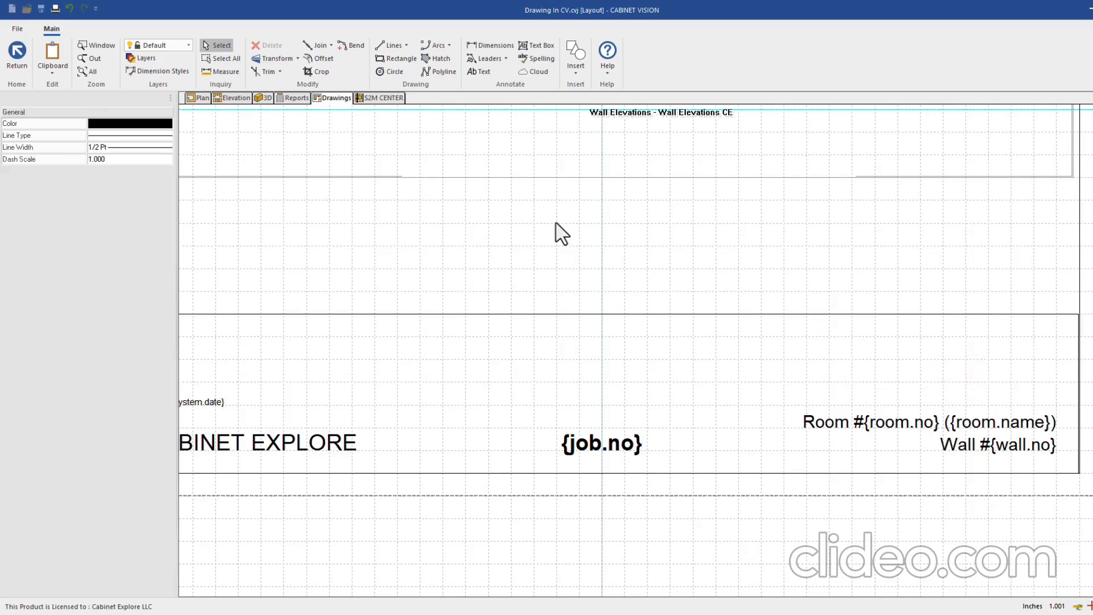
Lower the top edge of the footer rectangle
left_click(482, 73)
scroll(871, 352, "down", 1)
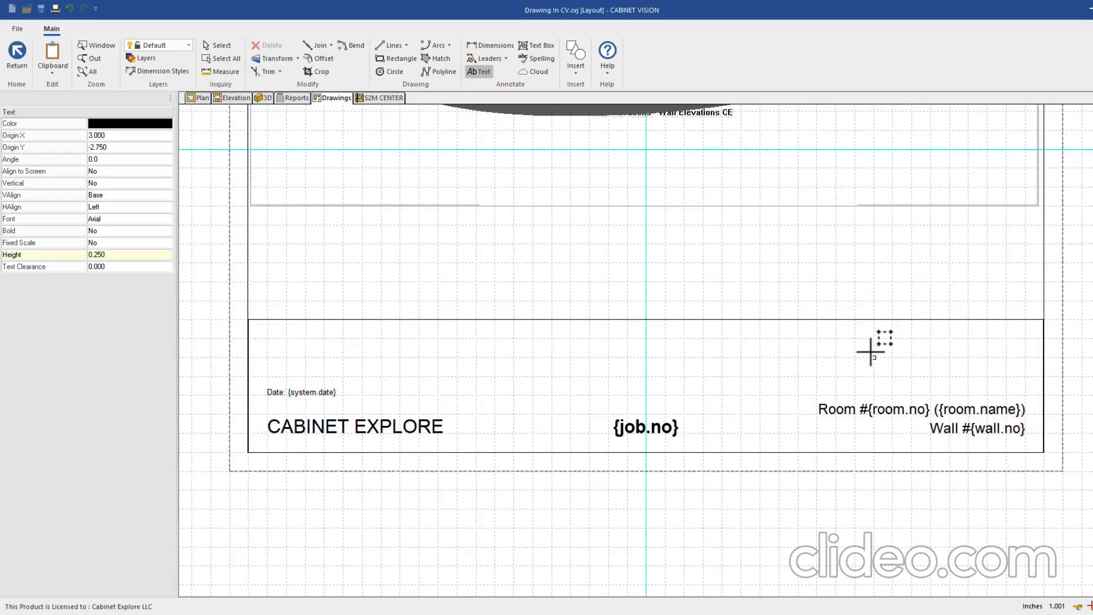
left_click(220, 46)
scroll(364, 344, "down", 3)
middle_click_drag(365, 344, 556, 364)
scroll(554, 367, "up", 1)
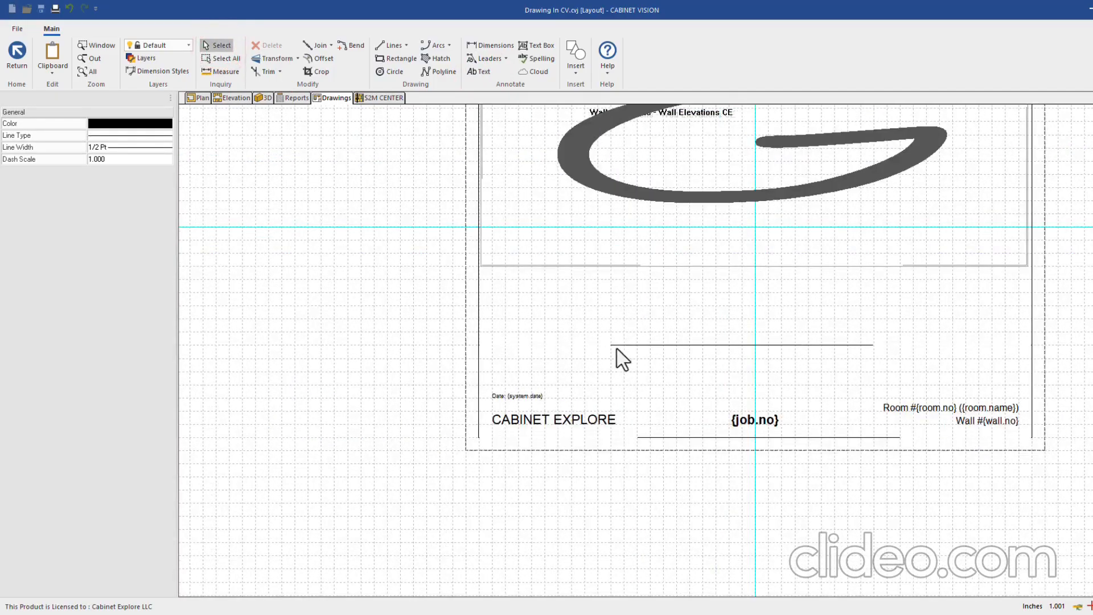
left_click(632, 349)
left_click_drag(755, 345, 755, 384)
Move the Date text lower and shrink the footer box to 0.840 high
scroll(515, 396, "up", 1)
left_click(511, 384)
scroll(503, 378, "up", 3)
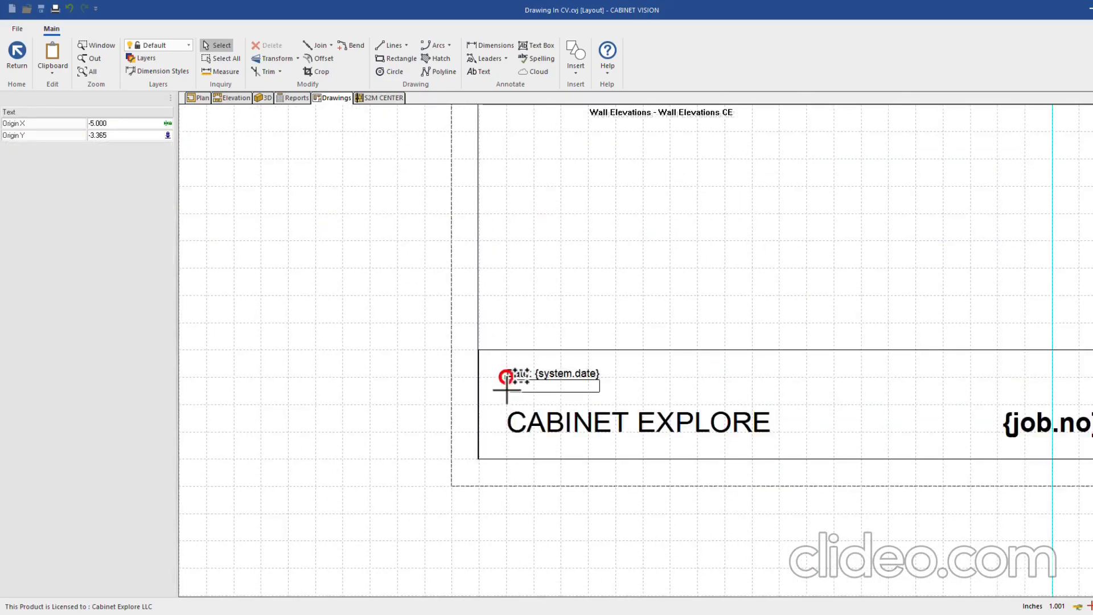
left_click(507, 391)
left_click(568, 352)
scroll(555, 362, "down", 2)
scroll(903, 358, "up", 2)
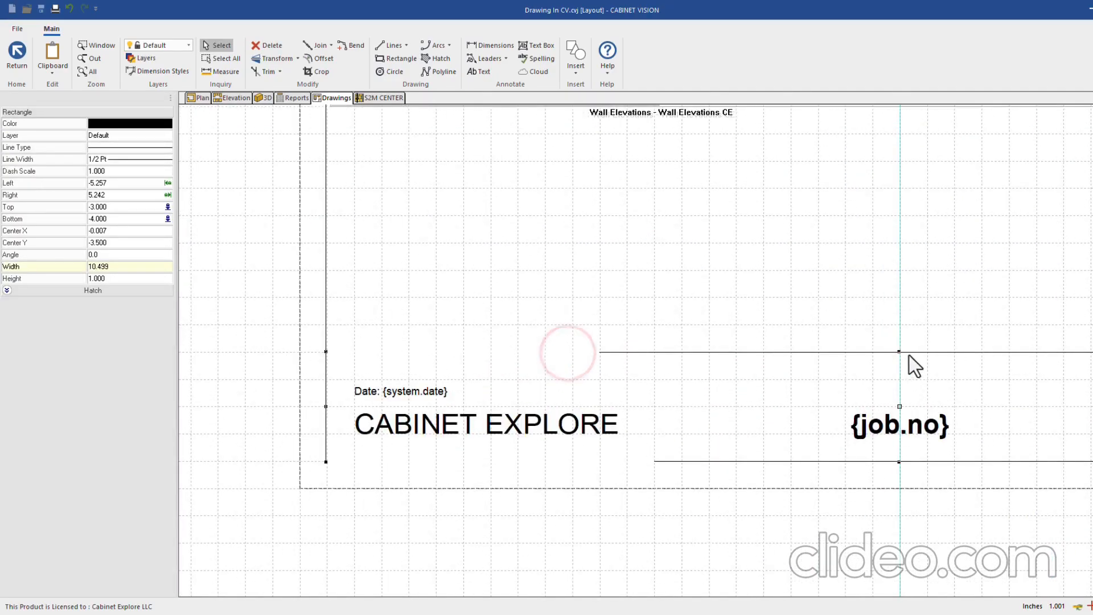
left_click_drag(900, 352, 900, 369)
Extend the elevation frame down to meet the footer and exit the template editor
middle_click_drag(1028, 432, 683, 400)
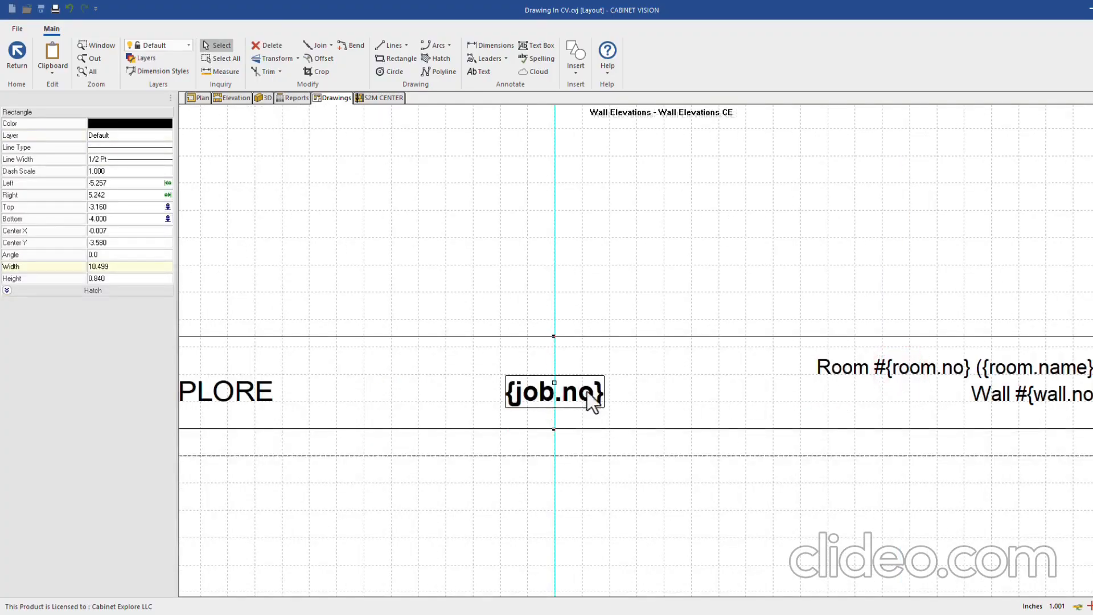
scroll(1007, 390, "down", 3)
left_click(817, 456)
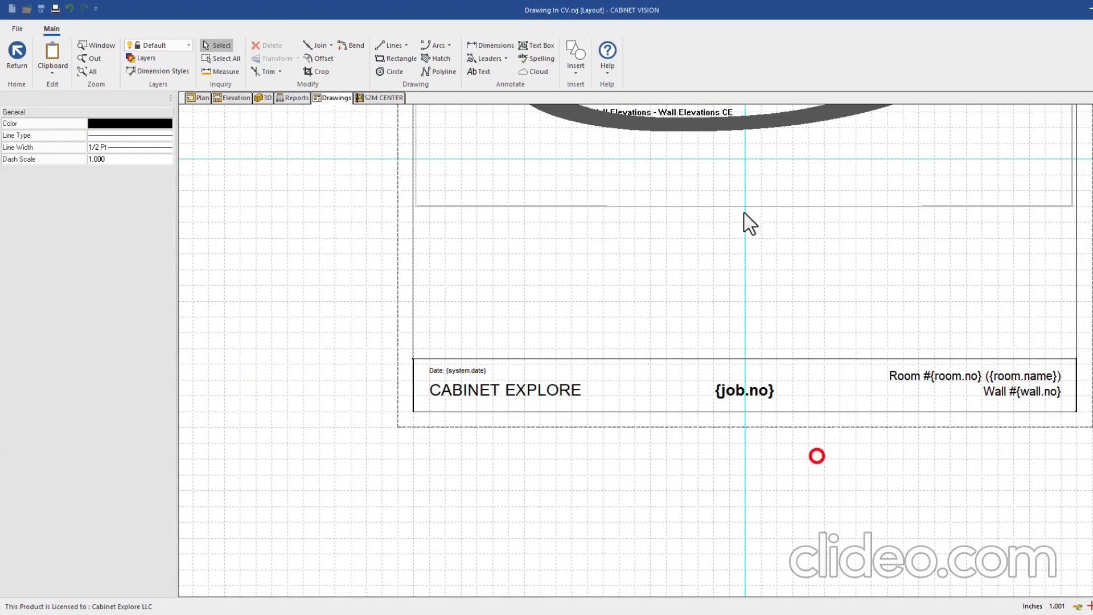
left_click(756, 210)
left_click_drag(746, 206, 732, 333)
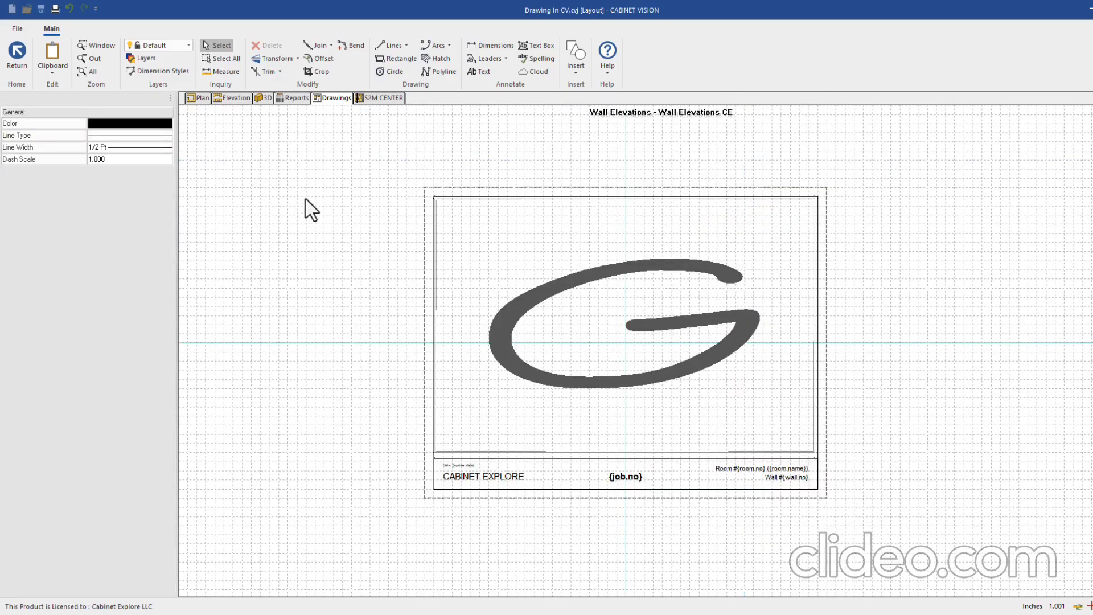
left_click(17, 52)
Save the template and pick Kitchen - Wall 2 - Front in the Plan & Elevation Sheet report
key("Return")
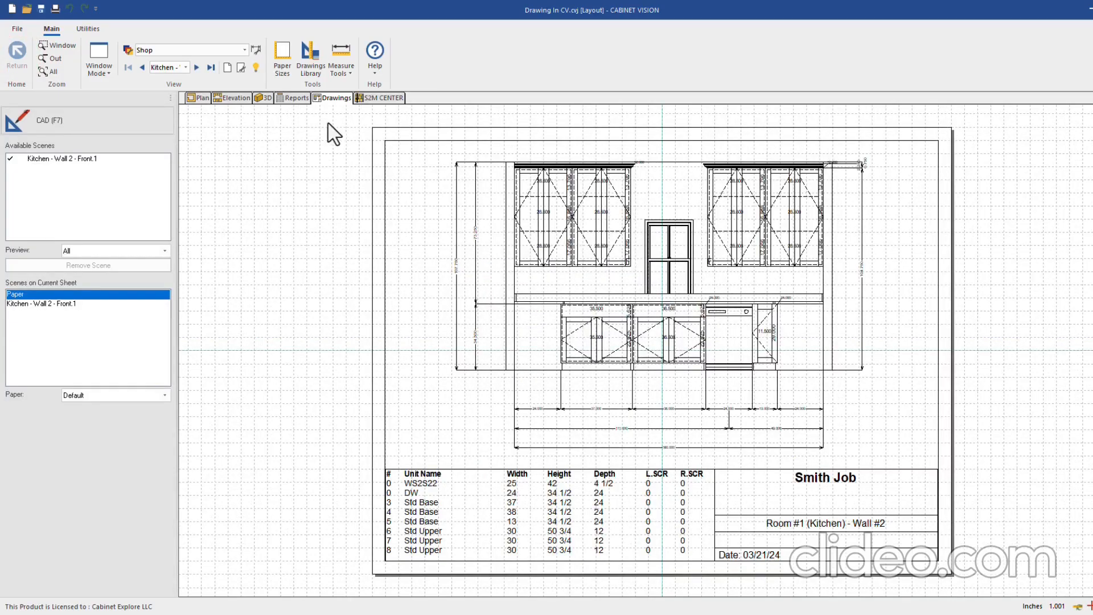
left_click(288, 98)
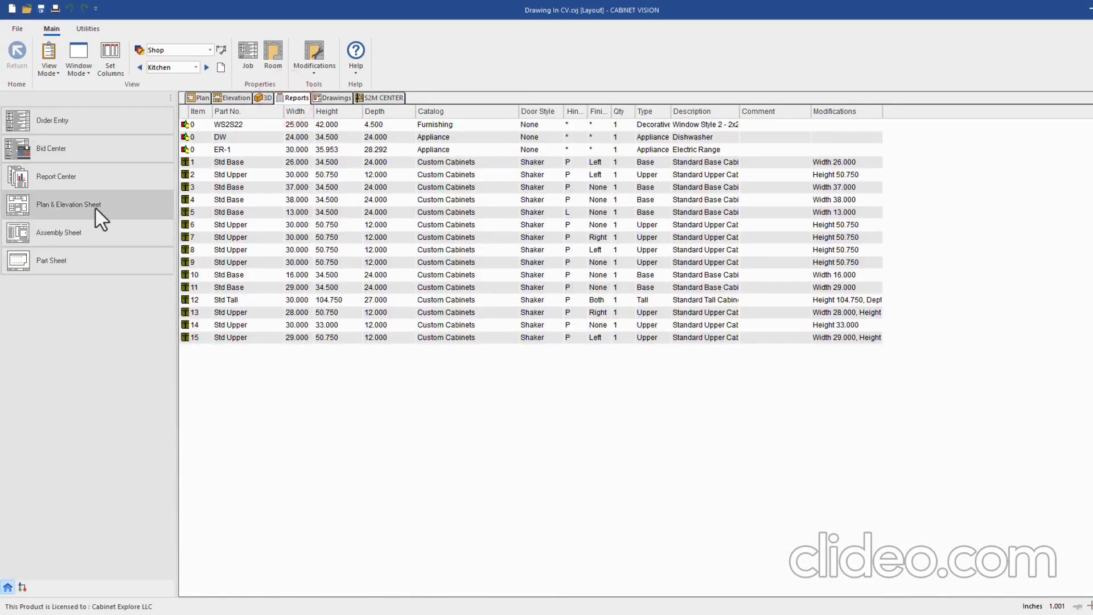
left_click(66, 204)
left_click(481, 283)
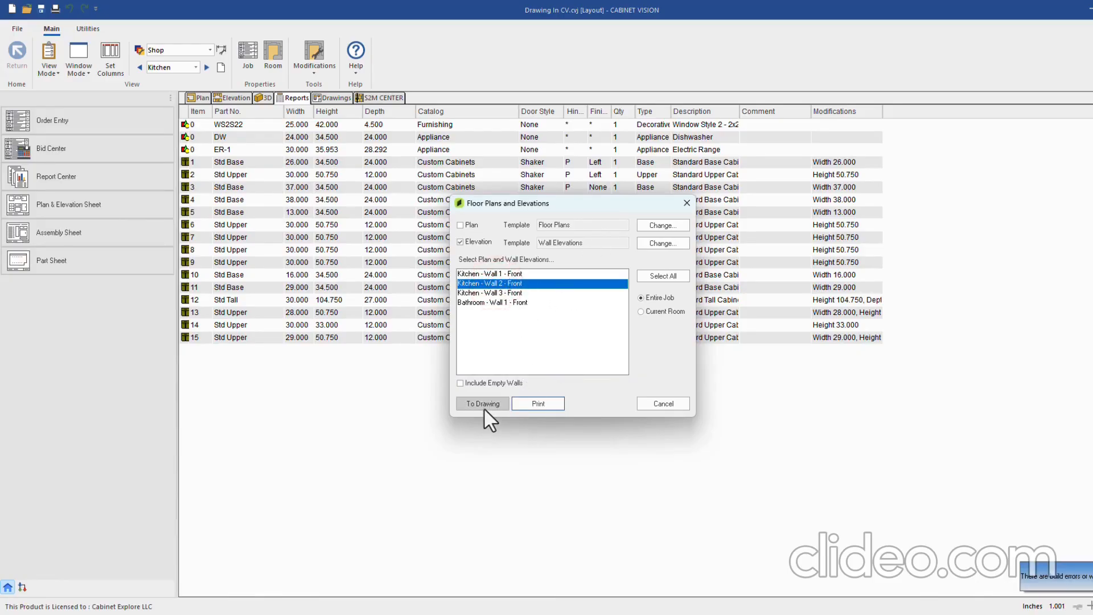
Switch to the Wall Elevations CE template and output a letter landscape drawing
left_click(663, 243)
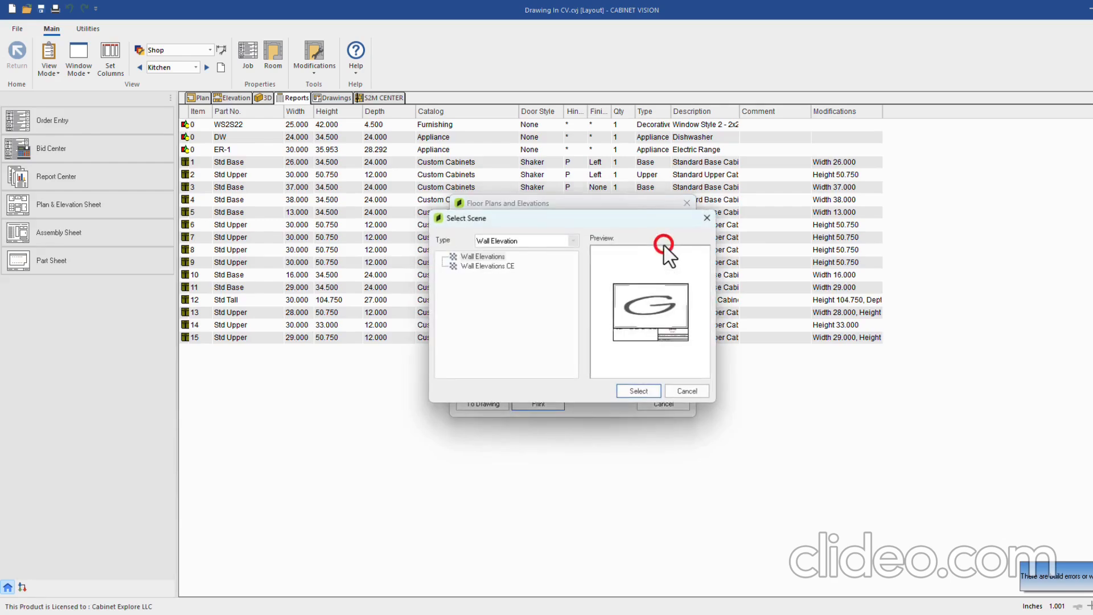
left_click(469, 270)
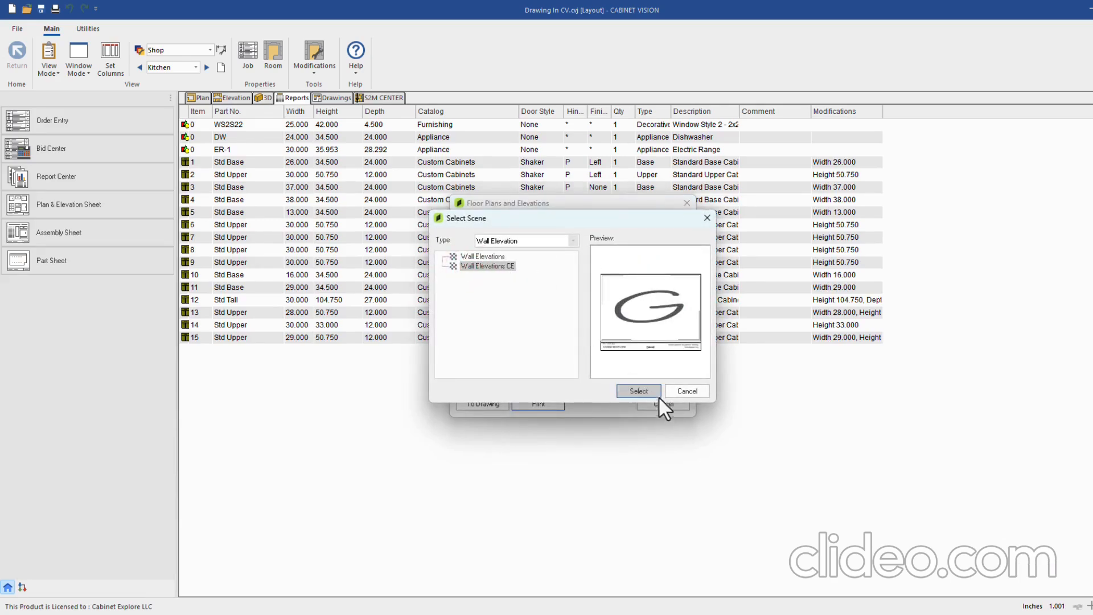
left_click(644, 389)
left_click(480, 404)
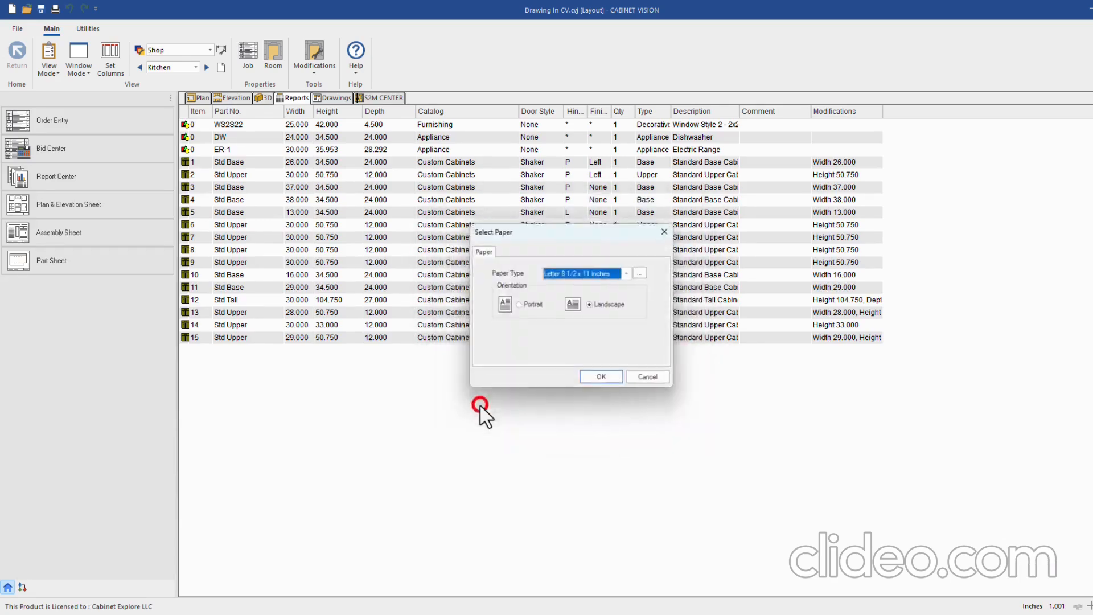
left_click(603, 380)
left_click(349, 99)
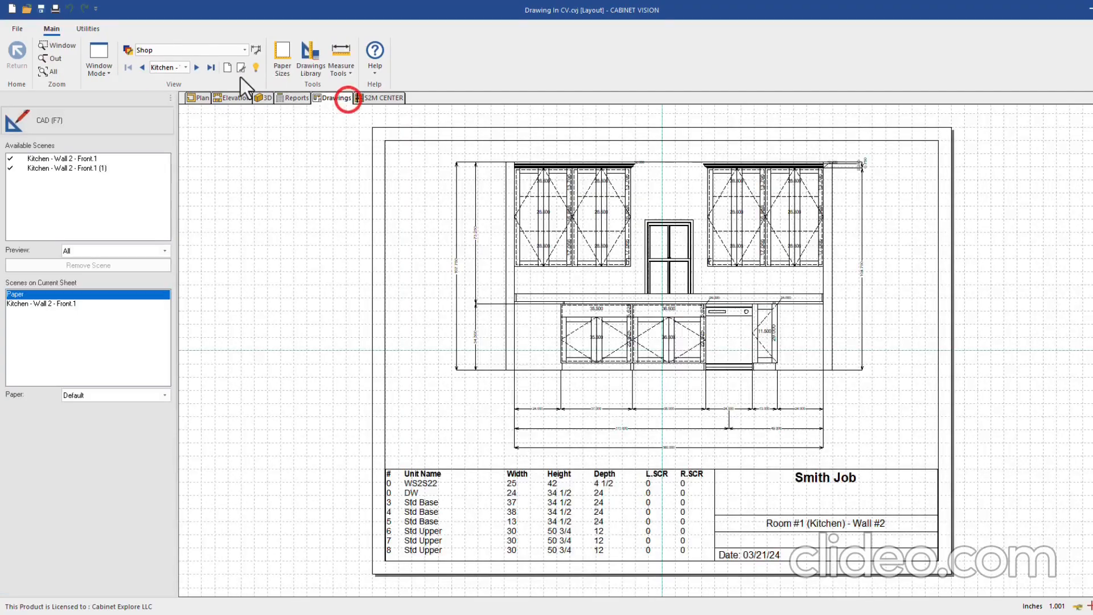
Flip to the previous drawing sheet and back to the new Wall 2 elevation sheet
left_click(215, 66)
scroll(448, 205, "down", 2)
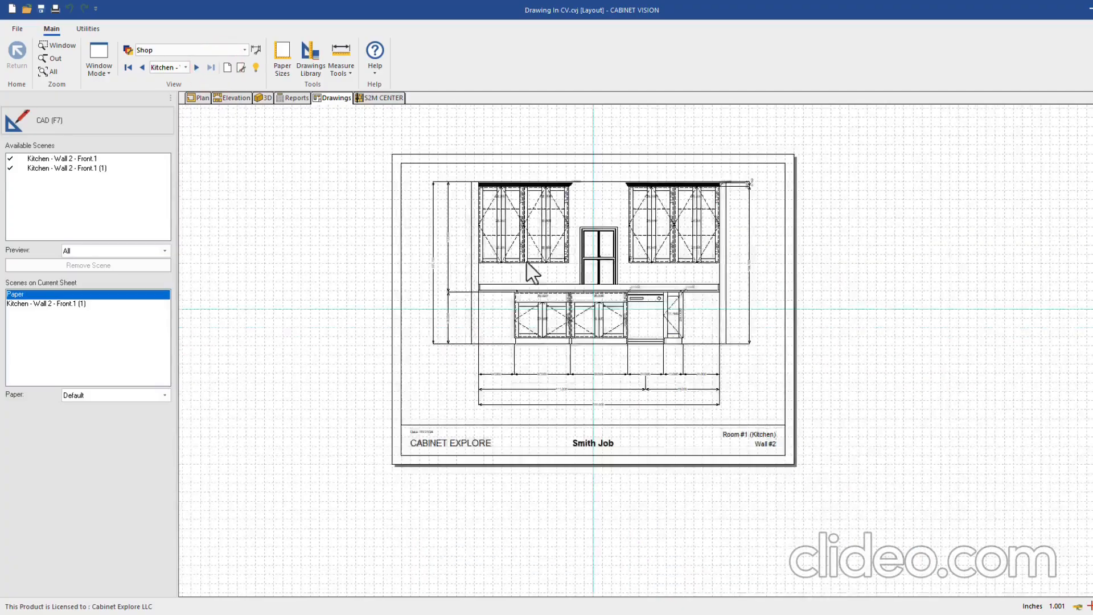
scroll(649, 329, "up", 2)
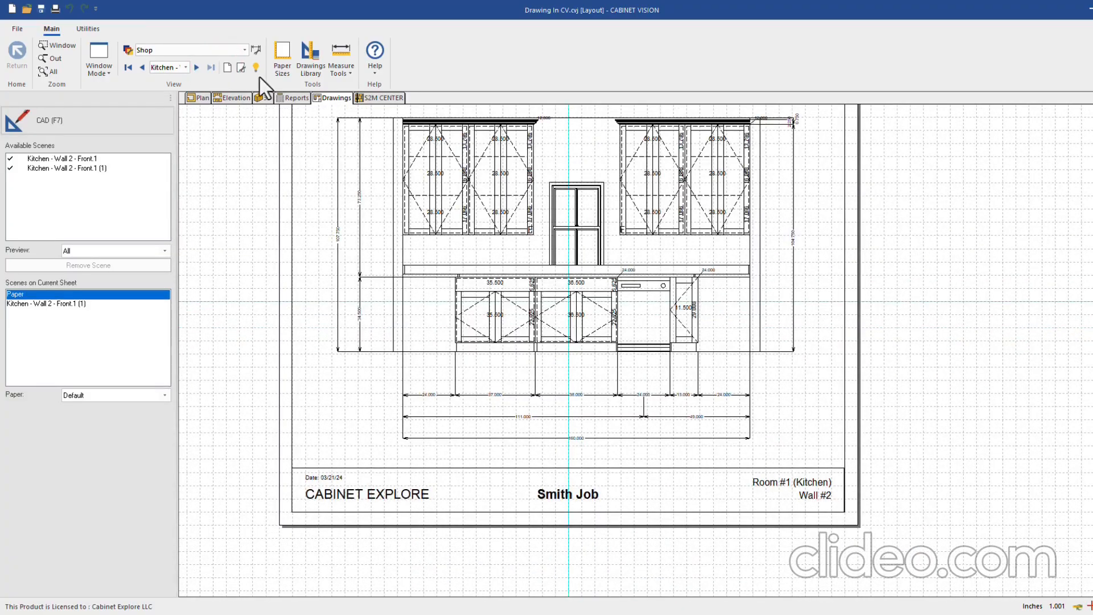
left_click(142, 68)
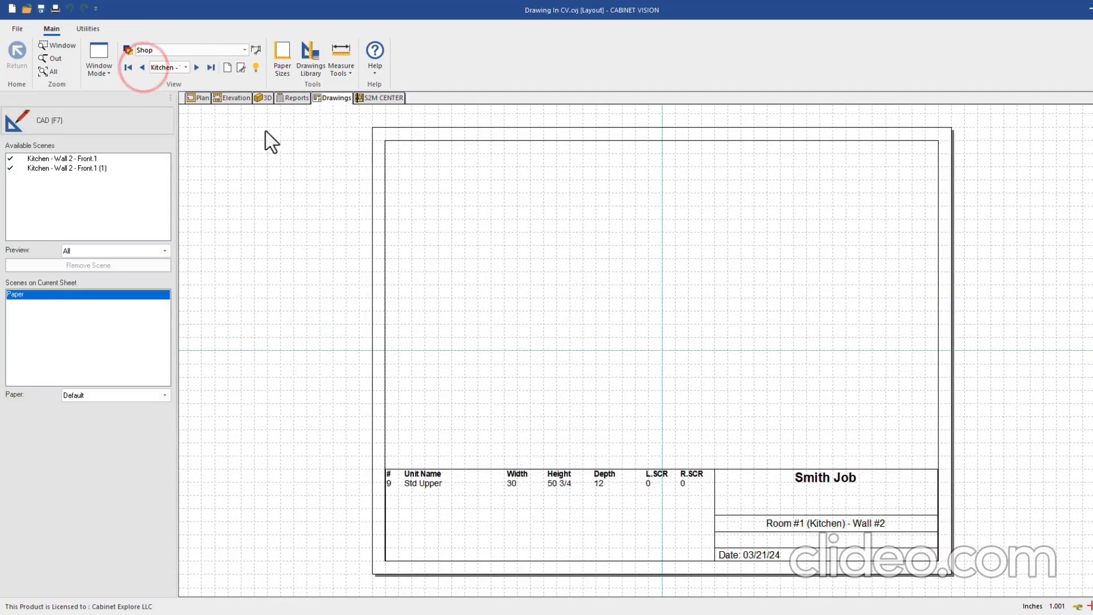
left_click(214, 67)
scroll(433, 193, "down", 2)
scroll(630, 380, "up", 2)
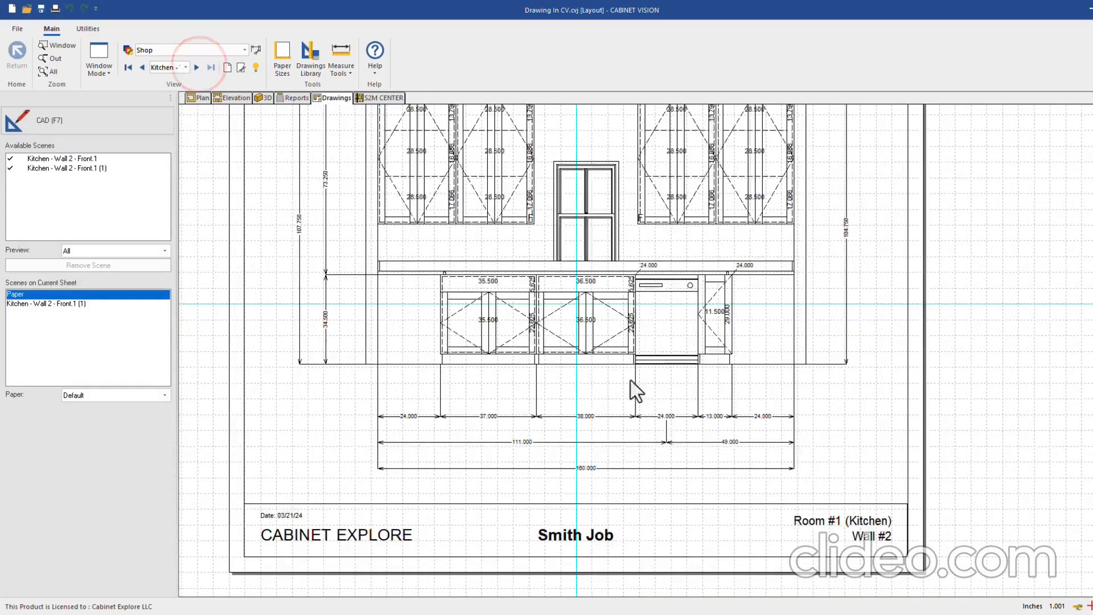
Zoom over the CABINET EXPLORE footer and hide the background grid
scroll(914, 517, "down", 1)
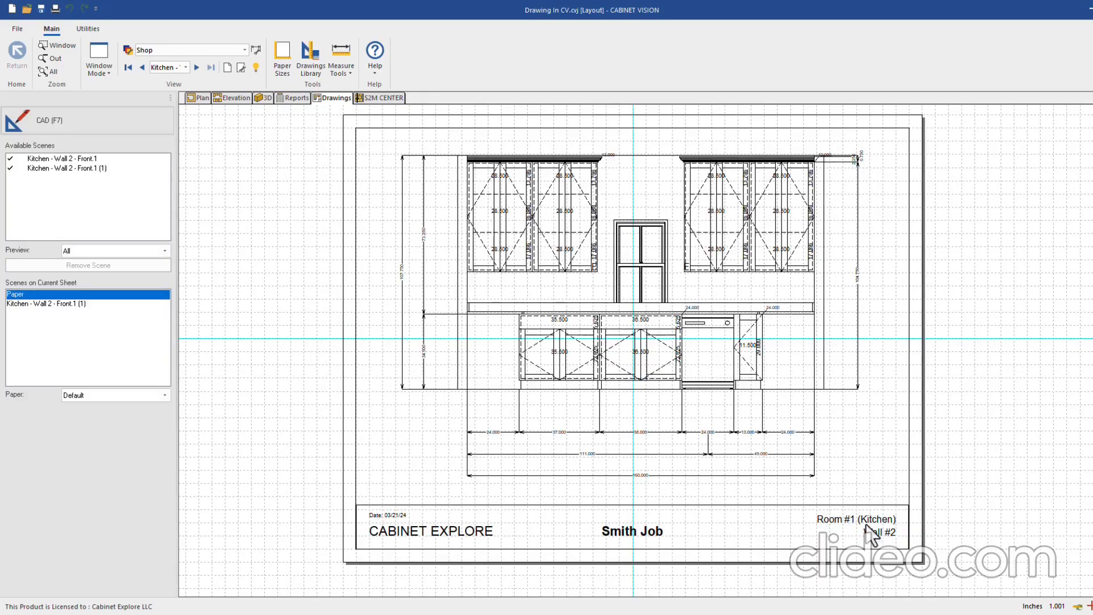
scroll(880, 464, "down", 1)
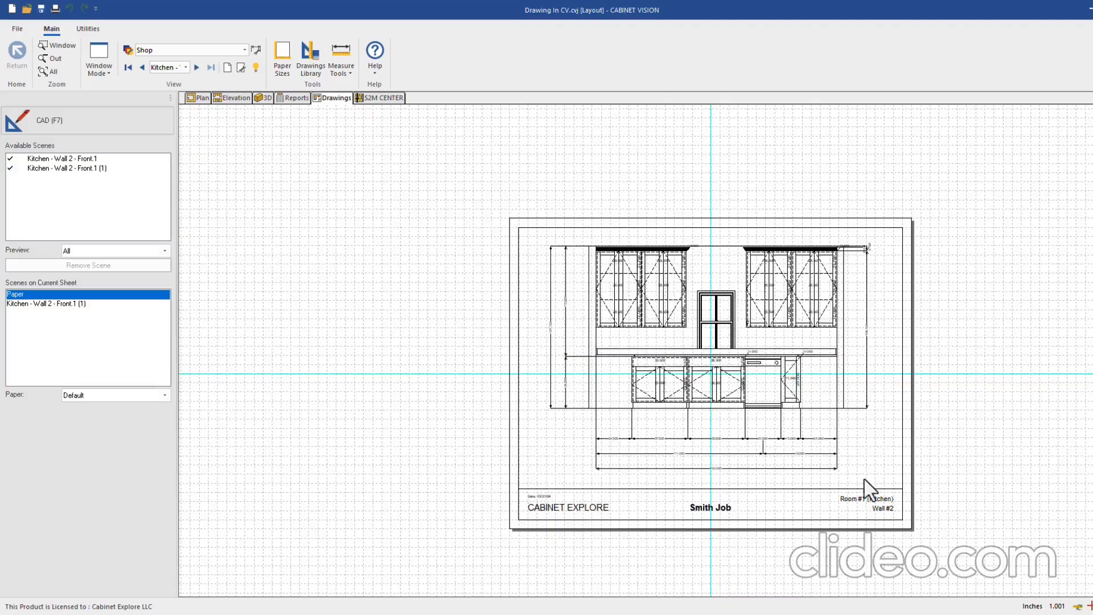
scroll(832, 503, "up", 1)
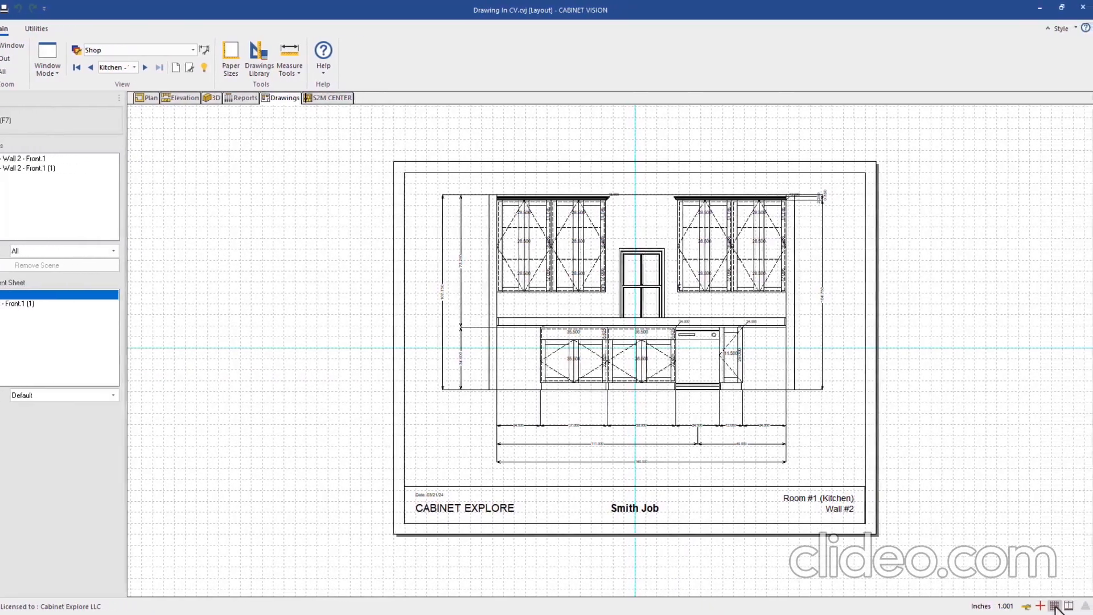
left_click(1054, 606)
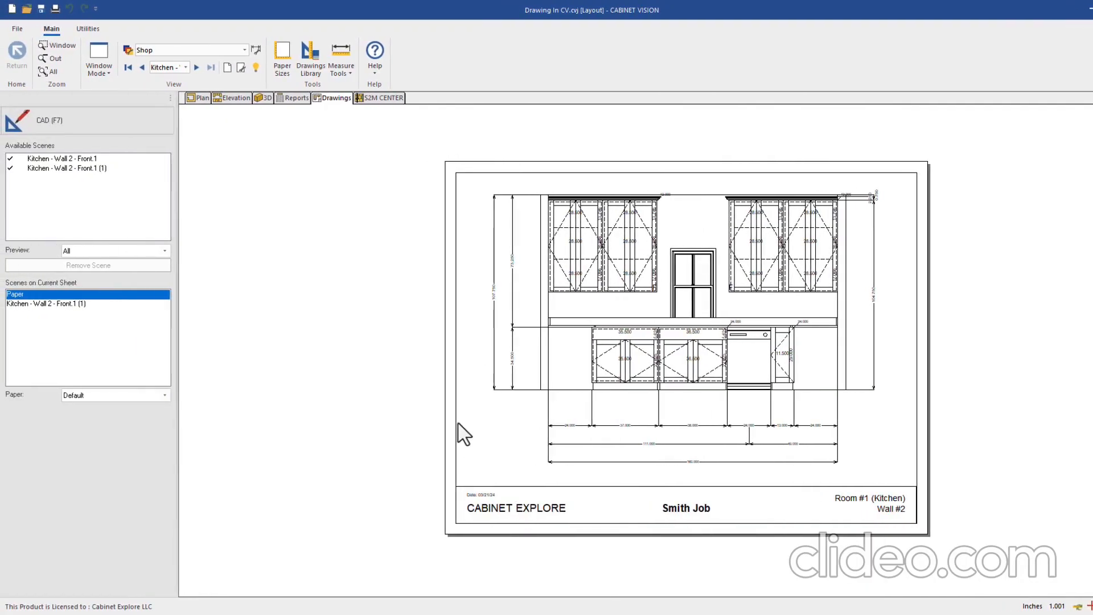
scroll(490, 305, "down", 2)
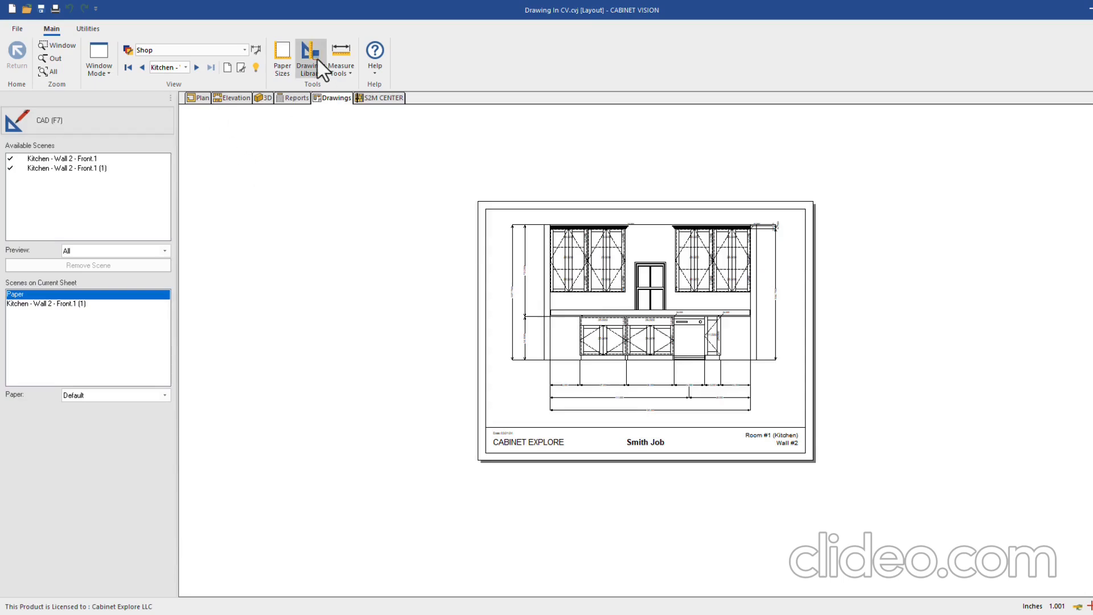
Send the four kitchen plan and elevation entries, including floor plans, to drawings
left_click(287, 98)
left_click(72, 216)
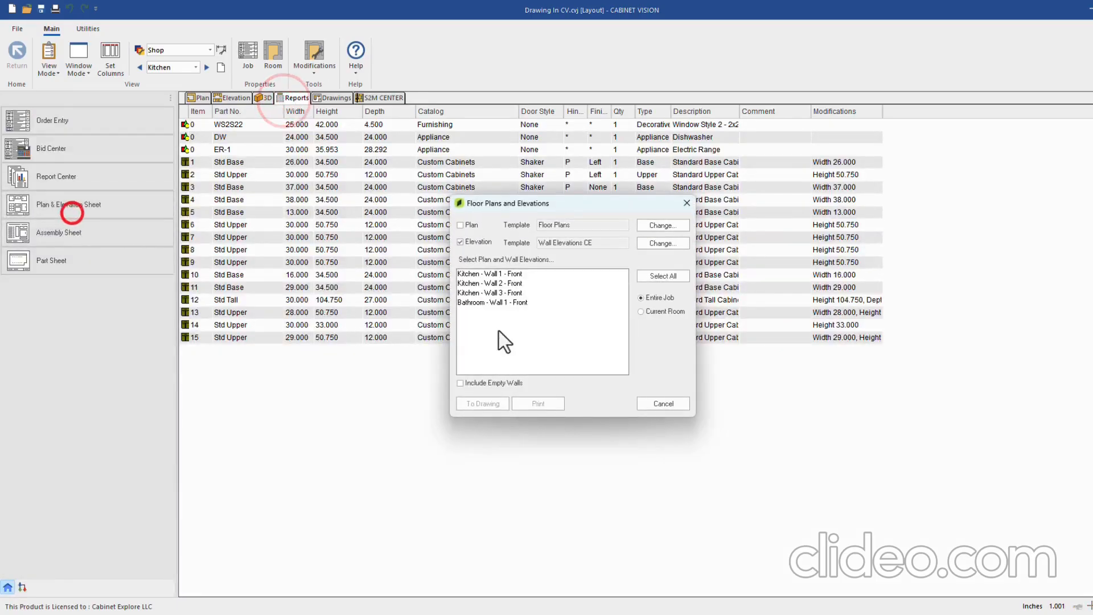
left_click(461, 225)
left_click_drag(475, 275, 483, 302)
left_click(499, 403)
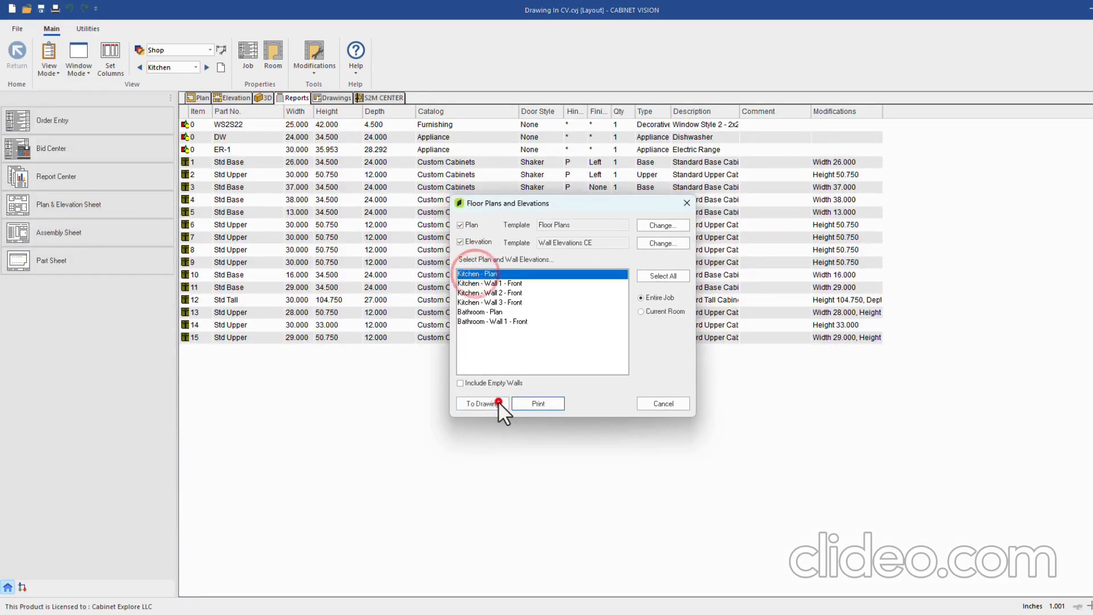
left_click(600, 378)
View the generated kitchen plan sheet, then show the Wall 2 - Front elevation
left_click(330, 98)
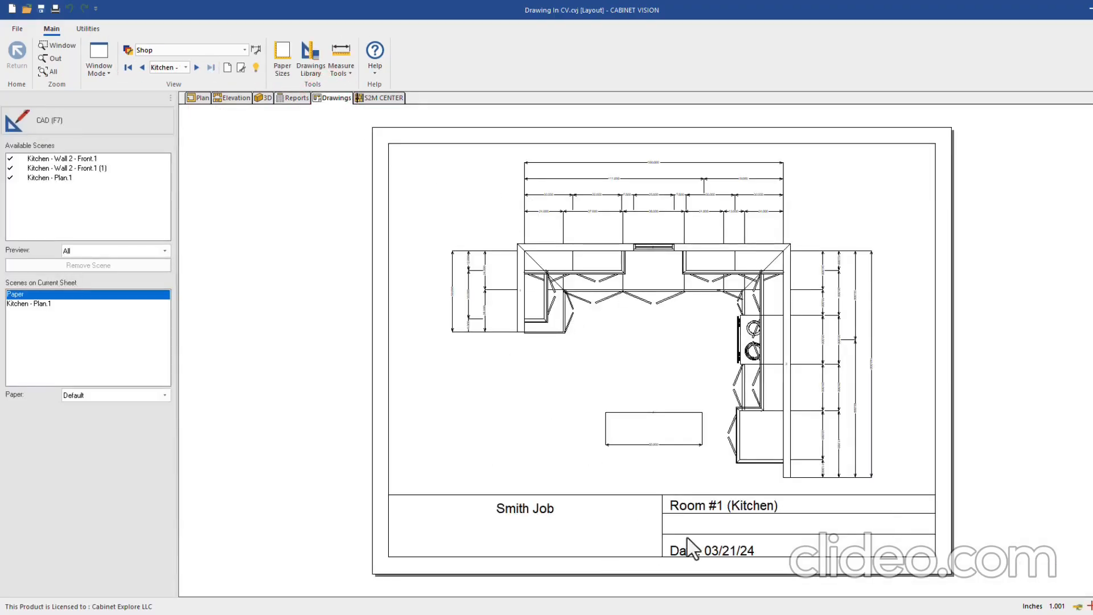
left_click(293, 99)
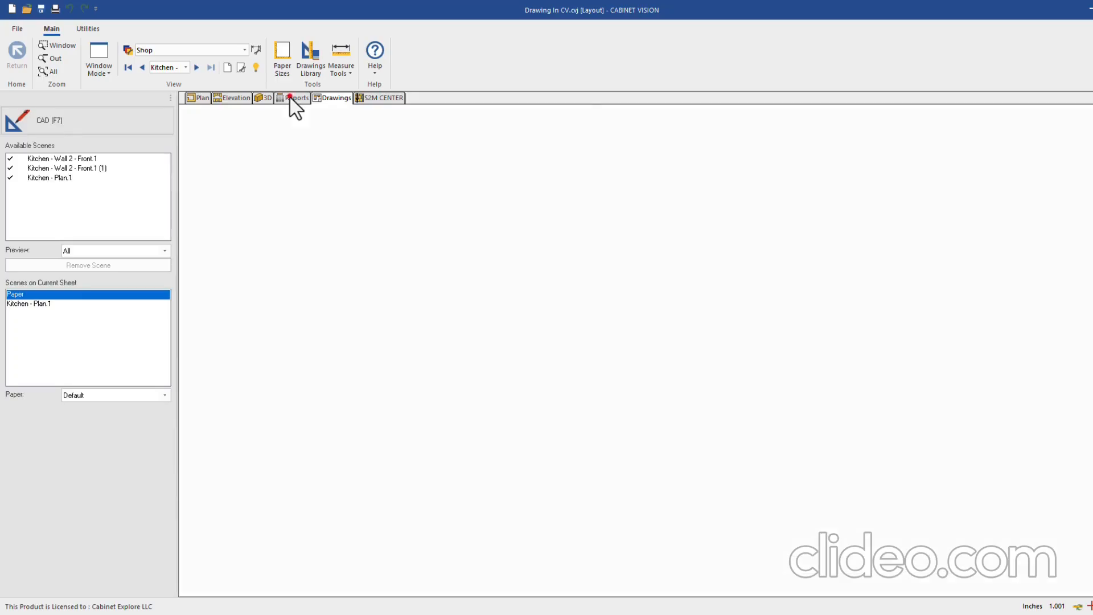
left_click(331, 98)
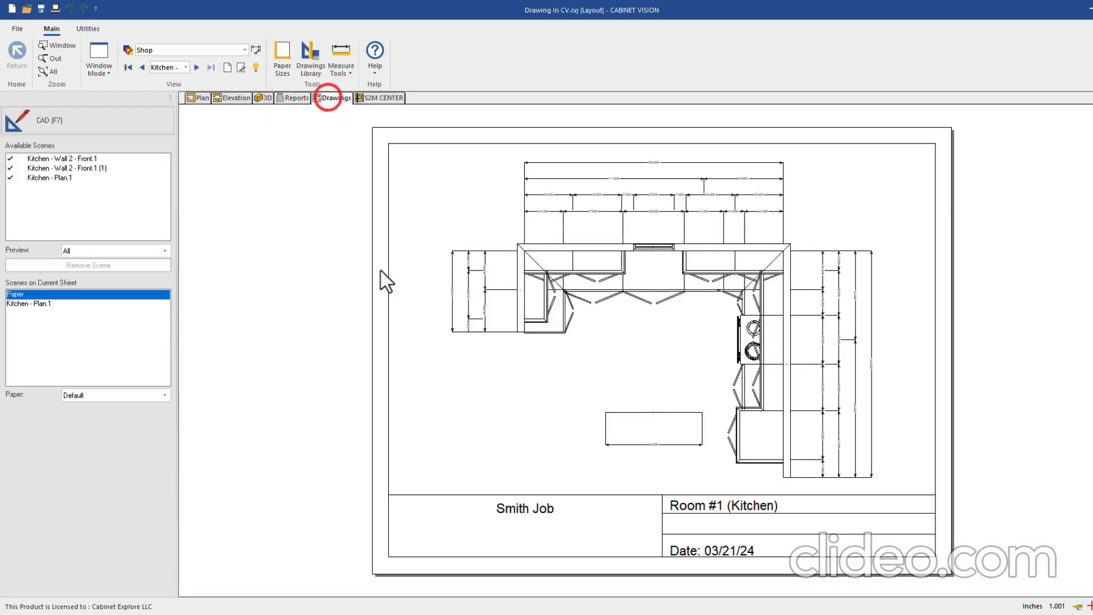
left_click(233, 99)
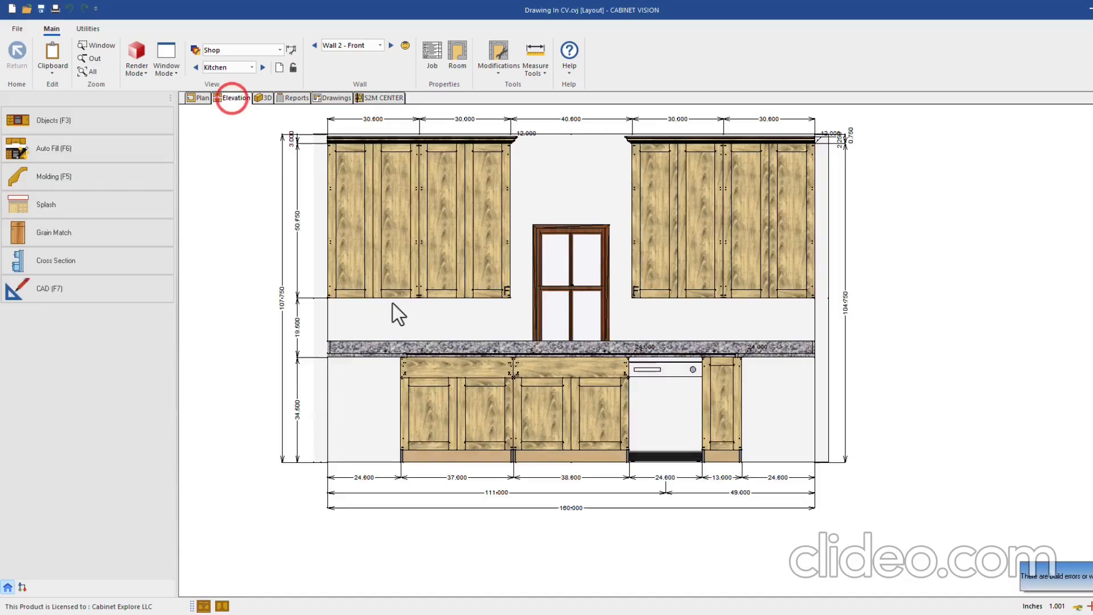
Bring up and dismiss the elevation's context options, then zoom the elevation
right_click(249, 281)
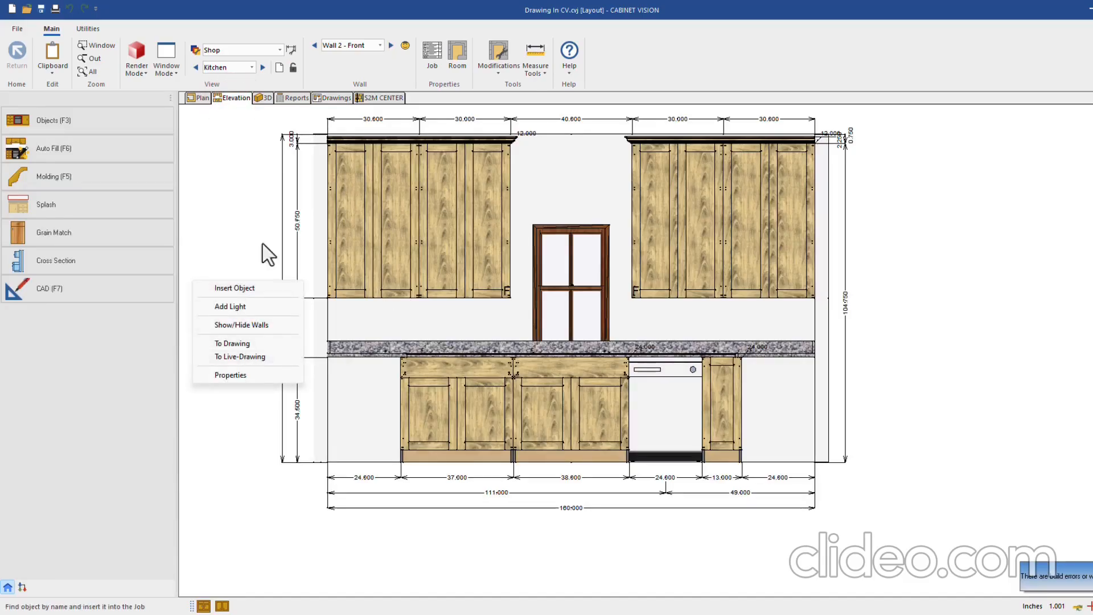
left_click(326, 98)
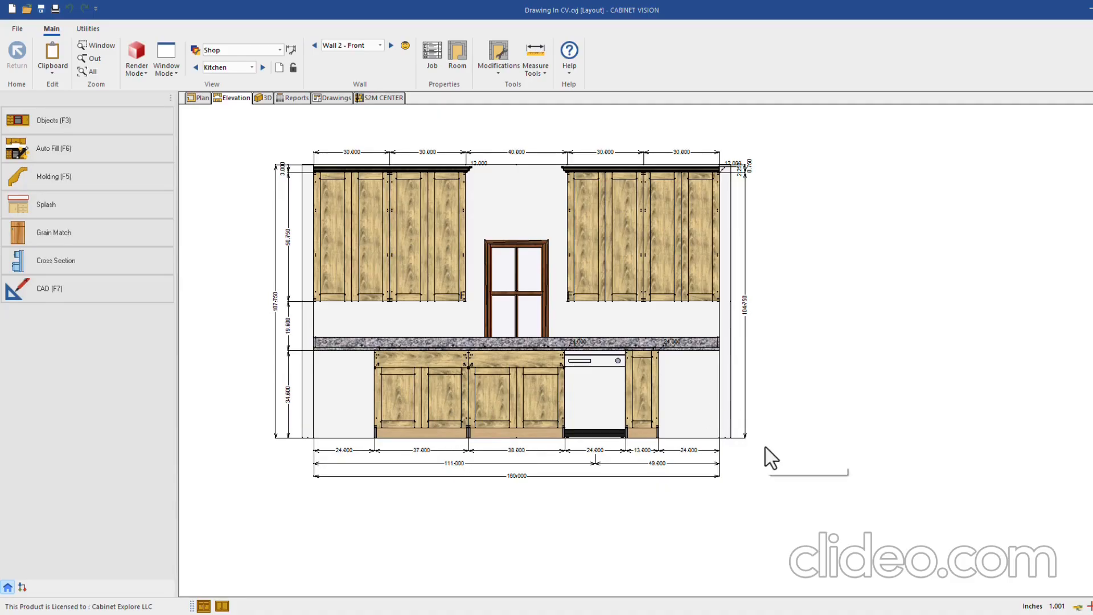
scroll(733, 366, "down", 1)
scroll(695, 384, "up", 2)
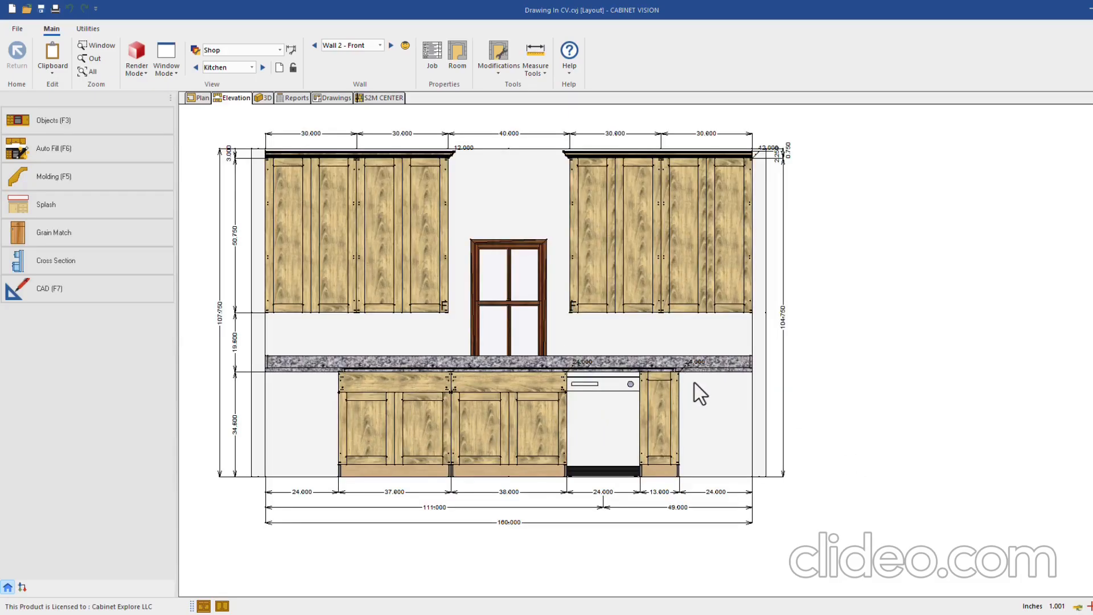
Inspect the 38-inch Std Base cabinet's assembly details, then go to the cabinet report list
mouse_move(695, 384)
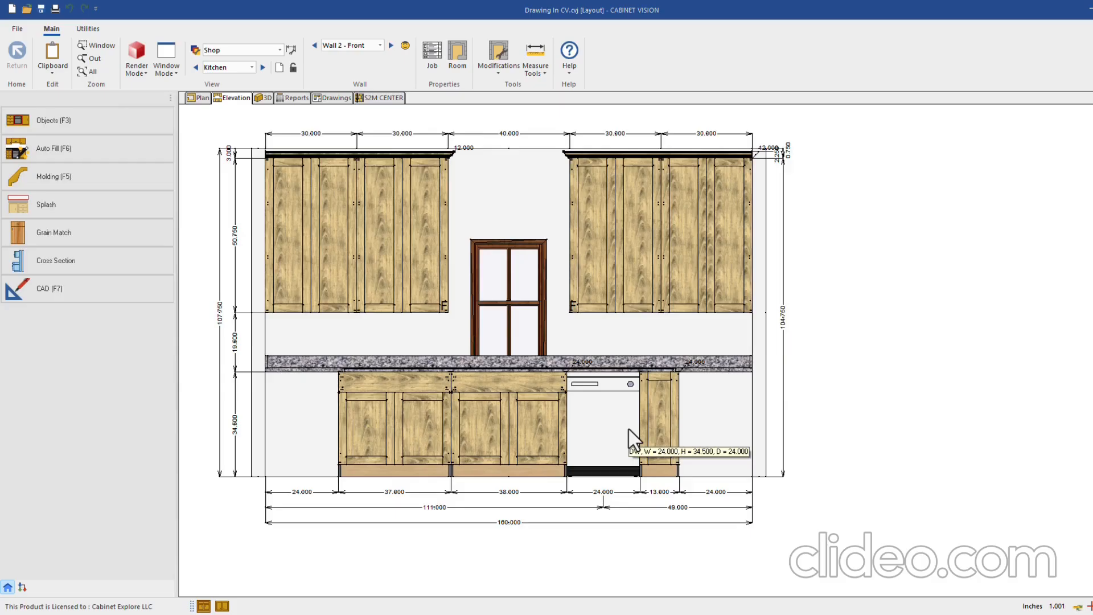
double_click(508, 412)
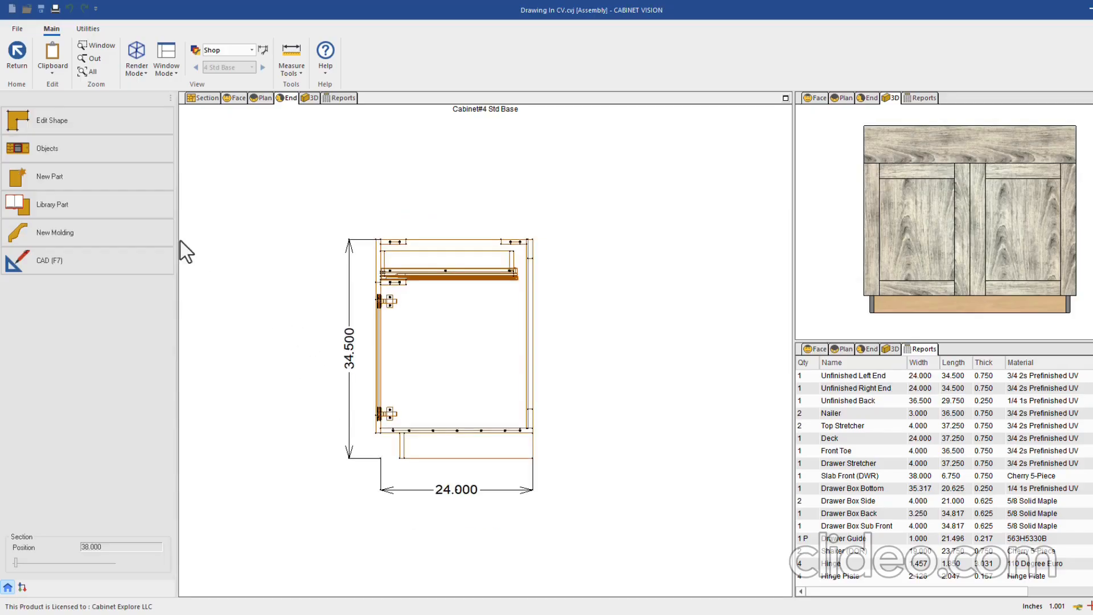
left_click(18, 52)
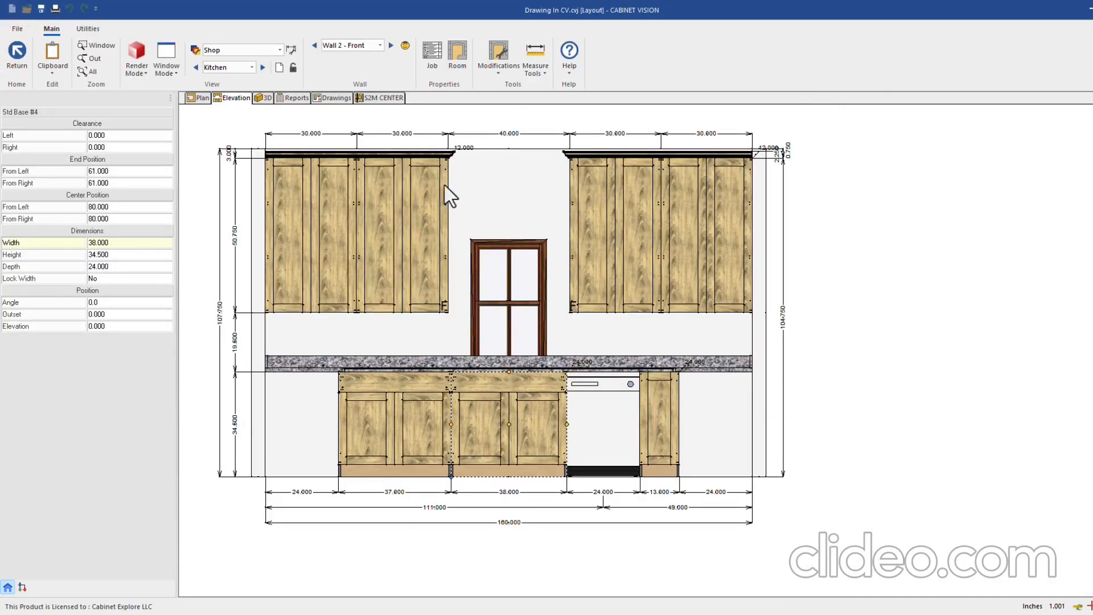
left_click(297, 98)
Send Assembly #1 Std Base to a portrait letter Assembly Sheet drawing
left_click(91, 231)
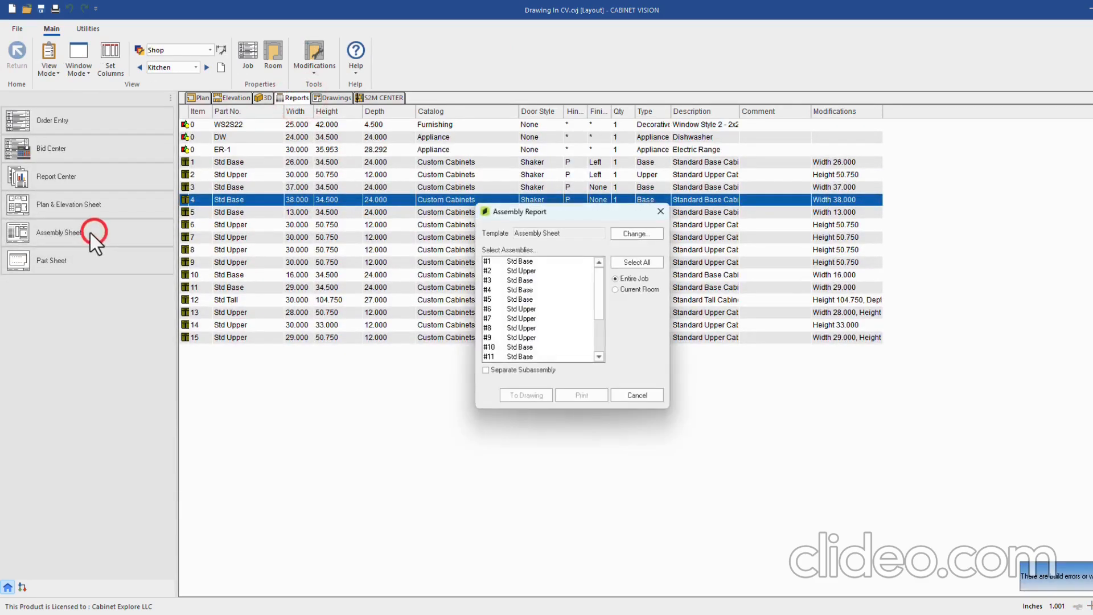
left_click(526, 261)
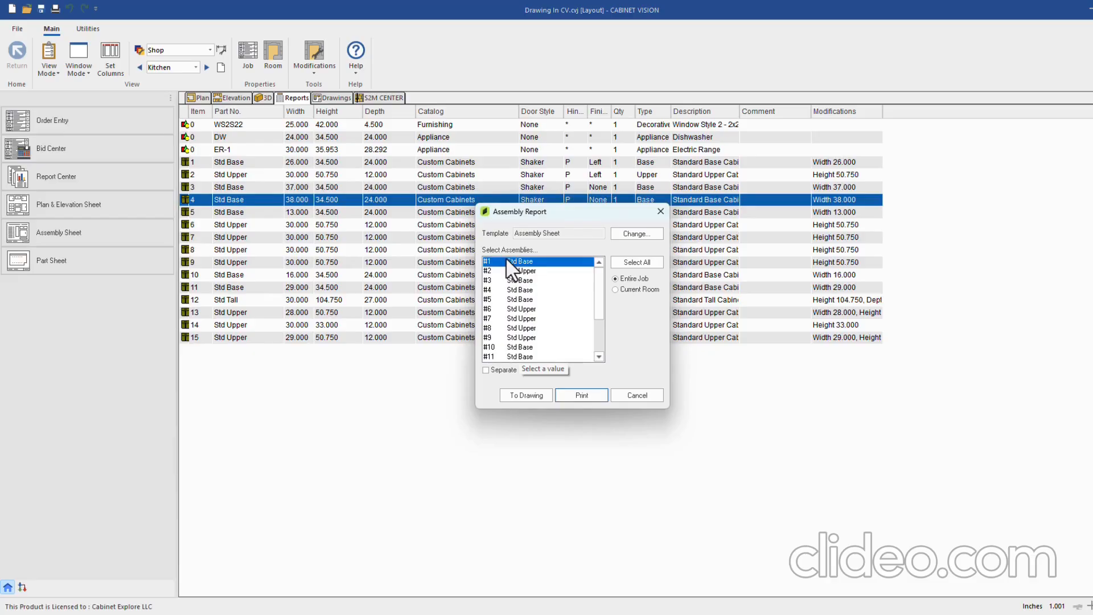
left_click(523, 396)
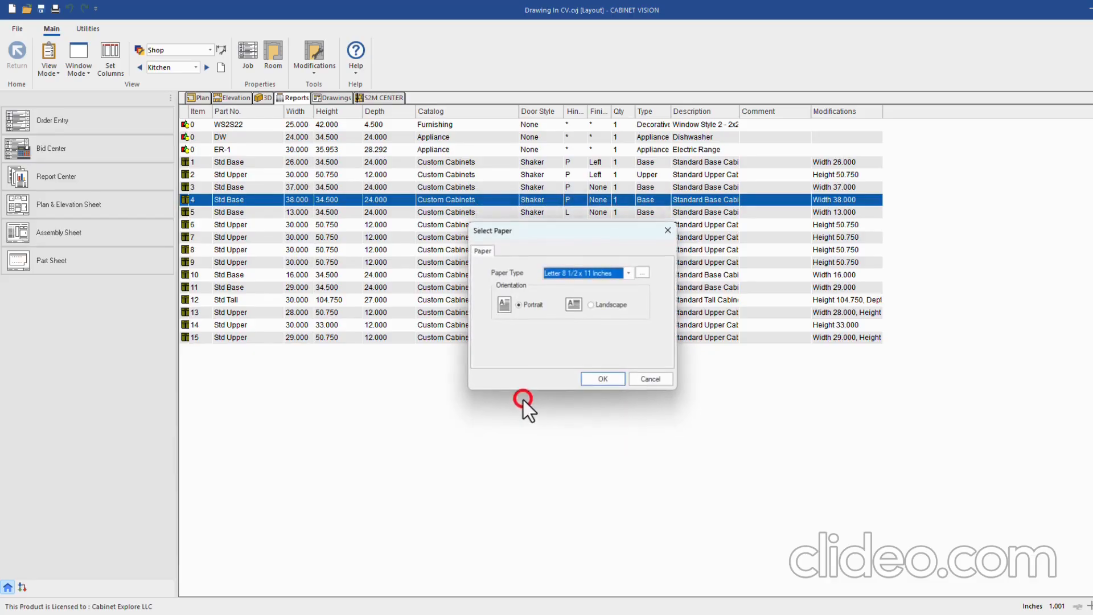
left_click(598, 378)
Review the generated Std Base Assembly Sheet.1 drawing, then return to the cabinet report list
left_click(338, 101)
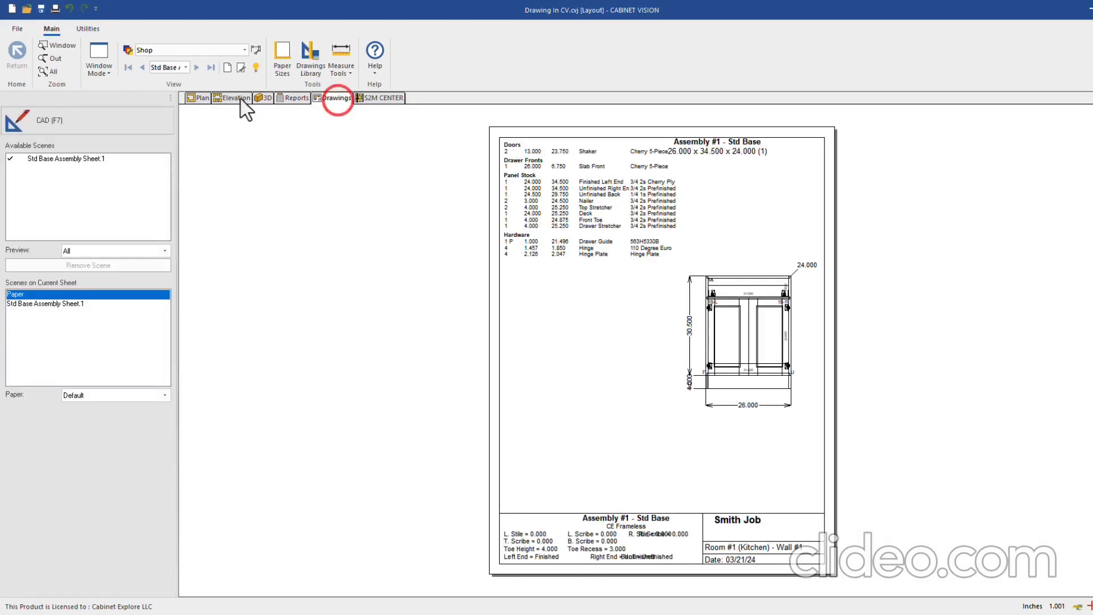
scroll(484, 242, "down", 1)
scroll(668, 276, "up", 2)
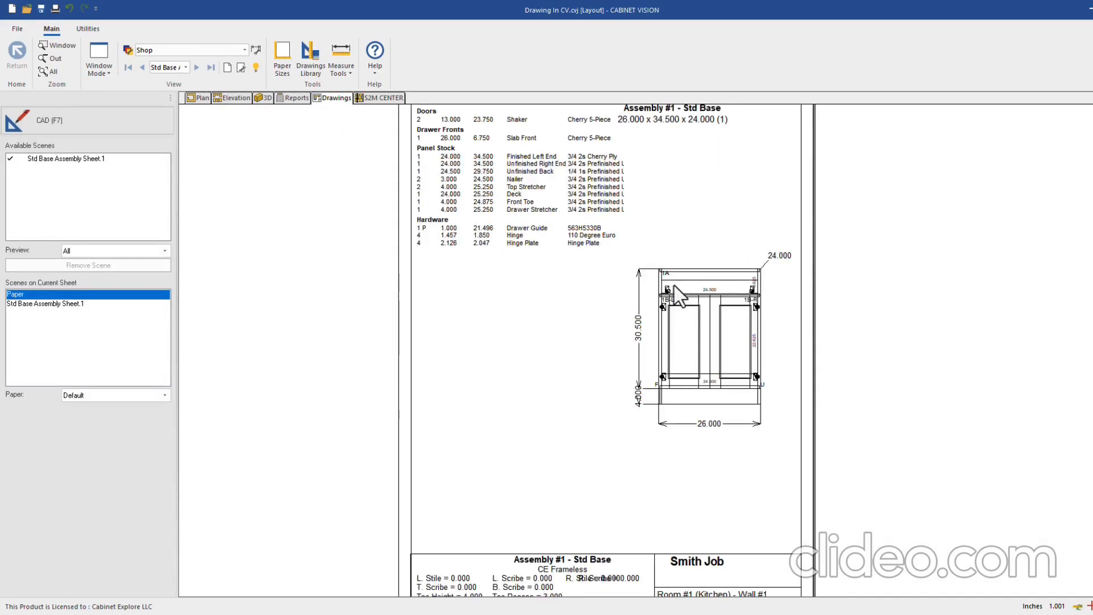
scroll(666, 275, "down", 1)
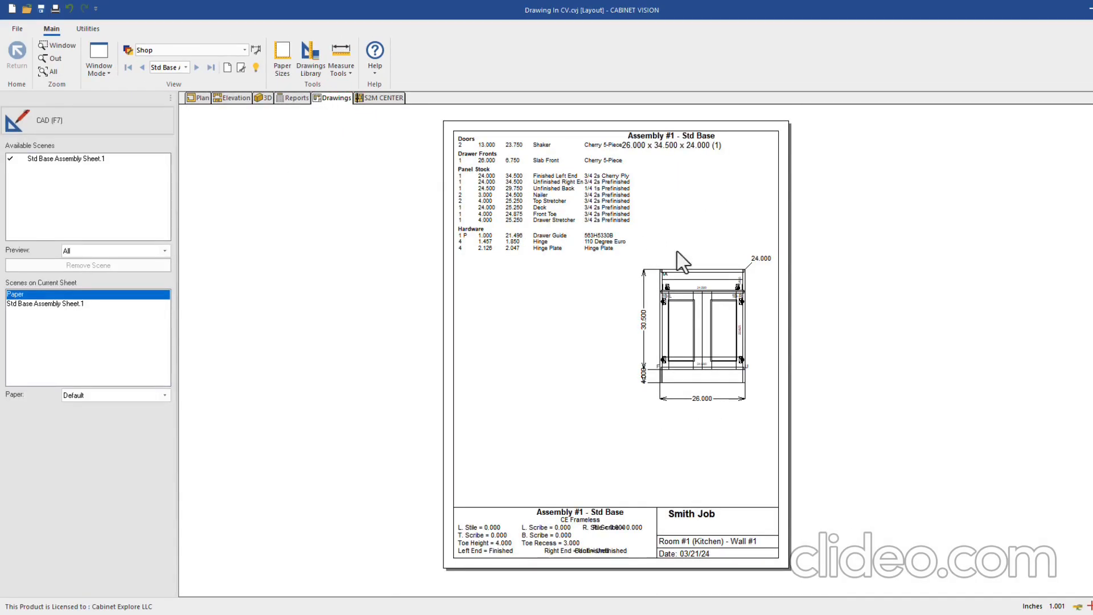
left_click(294, 101)
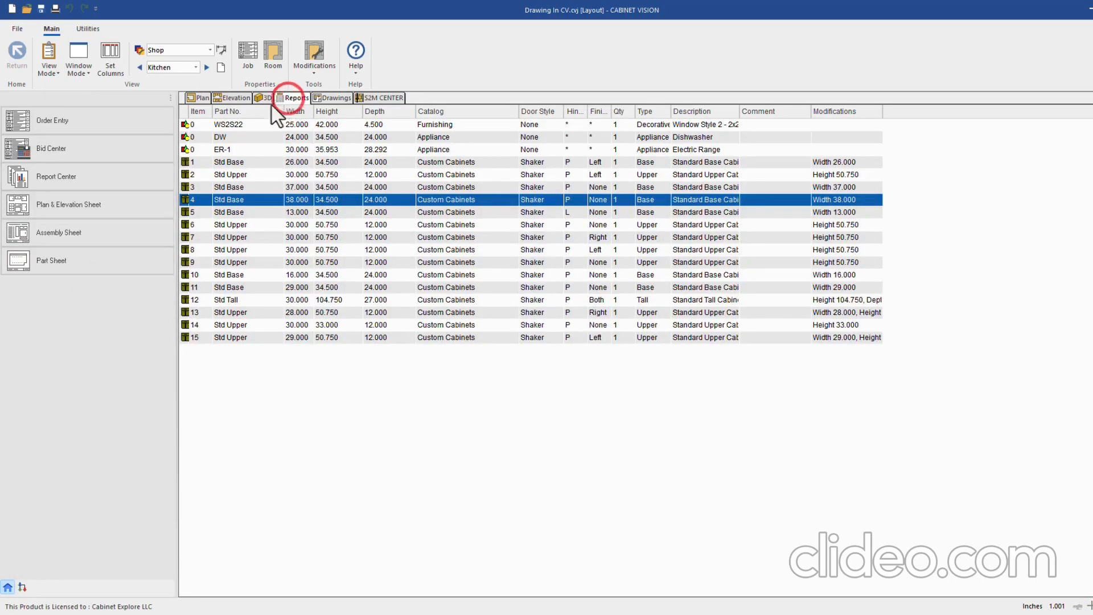
Send Assembly #1 Std Base to a landscape Assembly Sheet drawing
left_click(70, 235)
left_click(520, 263)
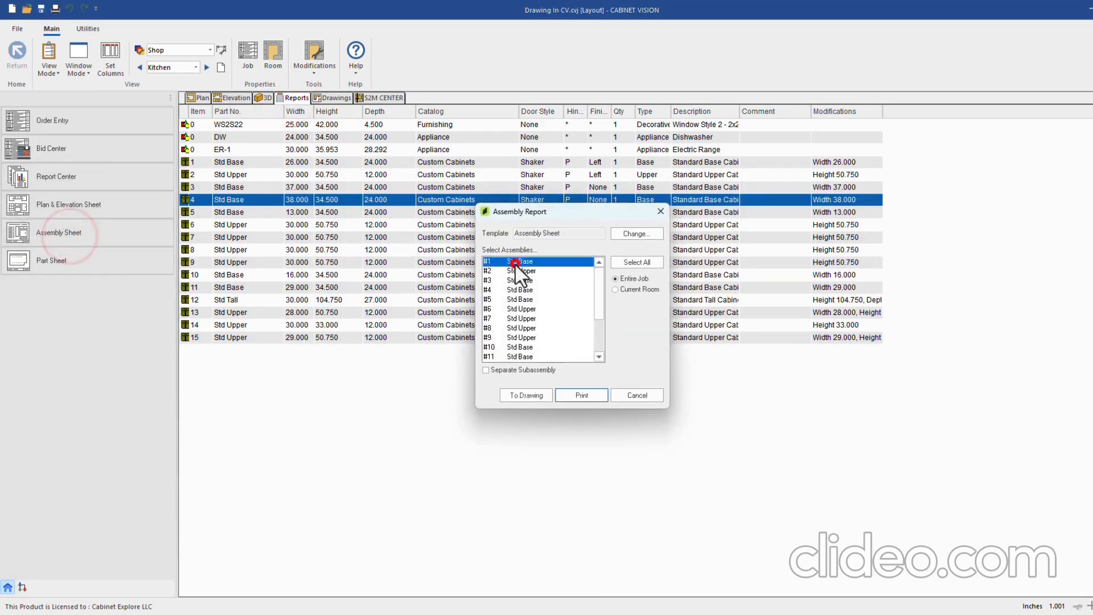
left_click(535, 396)
left_click(592, 304)
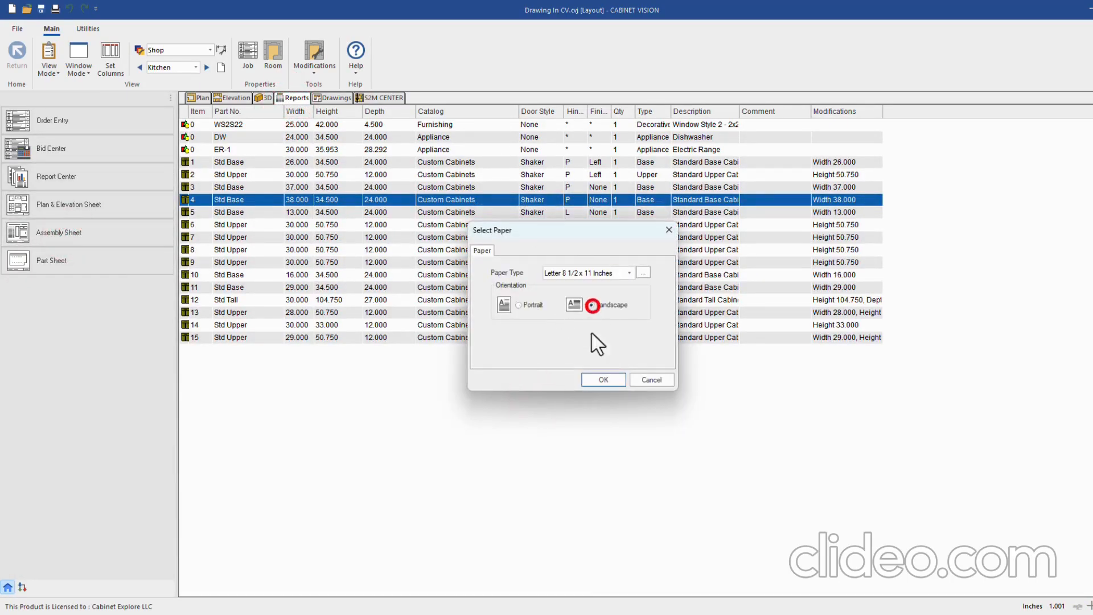
left_click(599, 373)
Show the newest drawing sheet with dimension precision set to 1/32-inch fractions
left_click(336, 98)
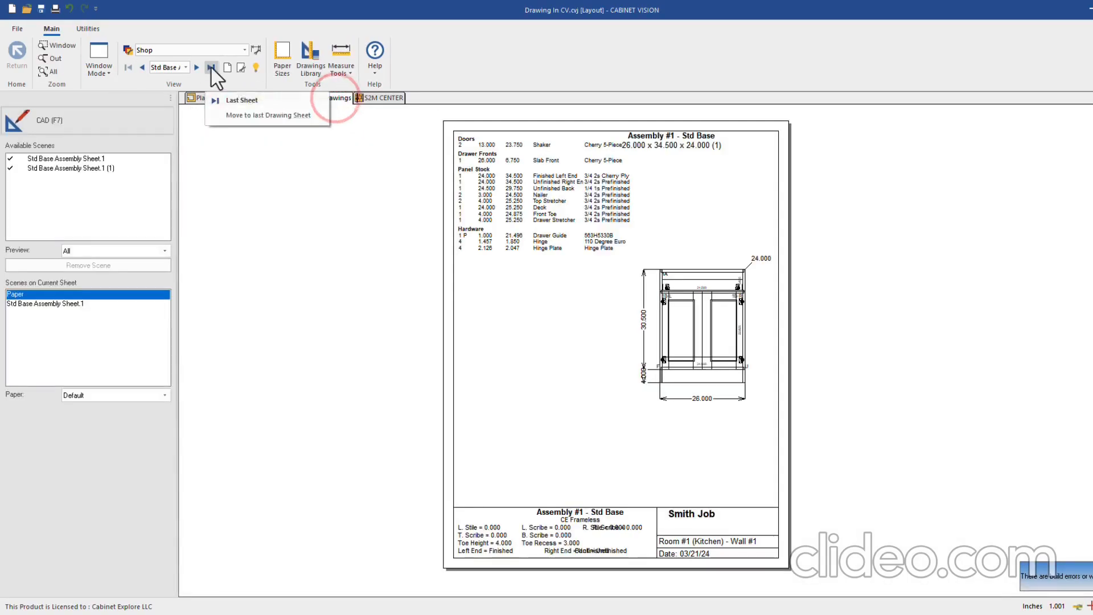
left_click(210, 66)
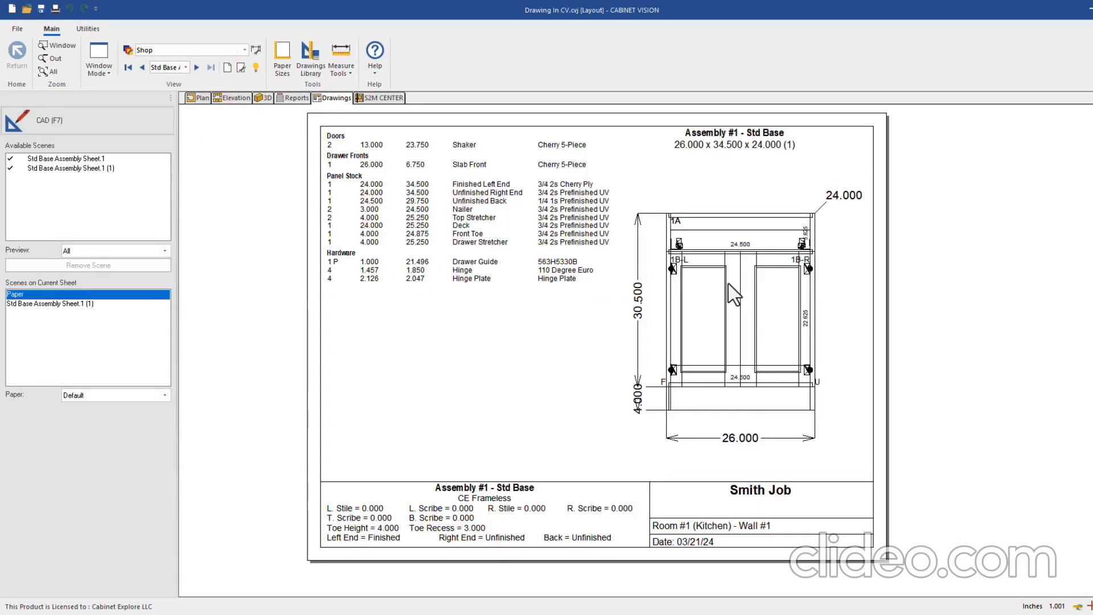
left_click(1057, 606)
left_click(1020, 577)
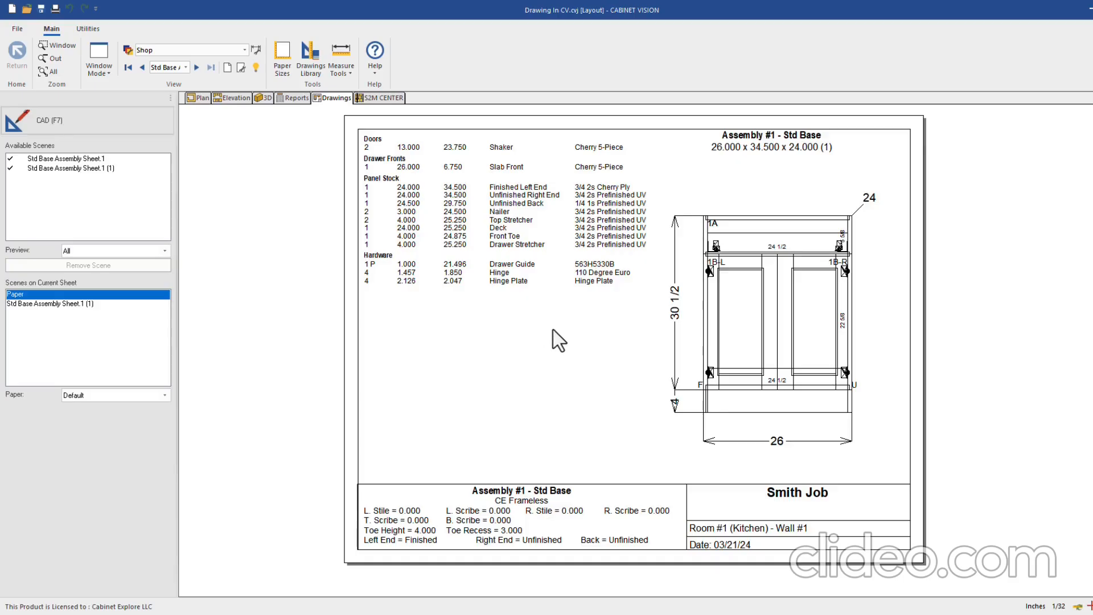
Copy the standard Assembly Sheet template in the Drawings Library
left_click(308, 54)
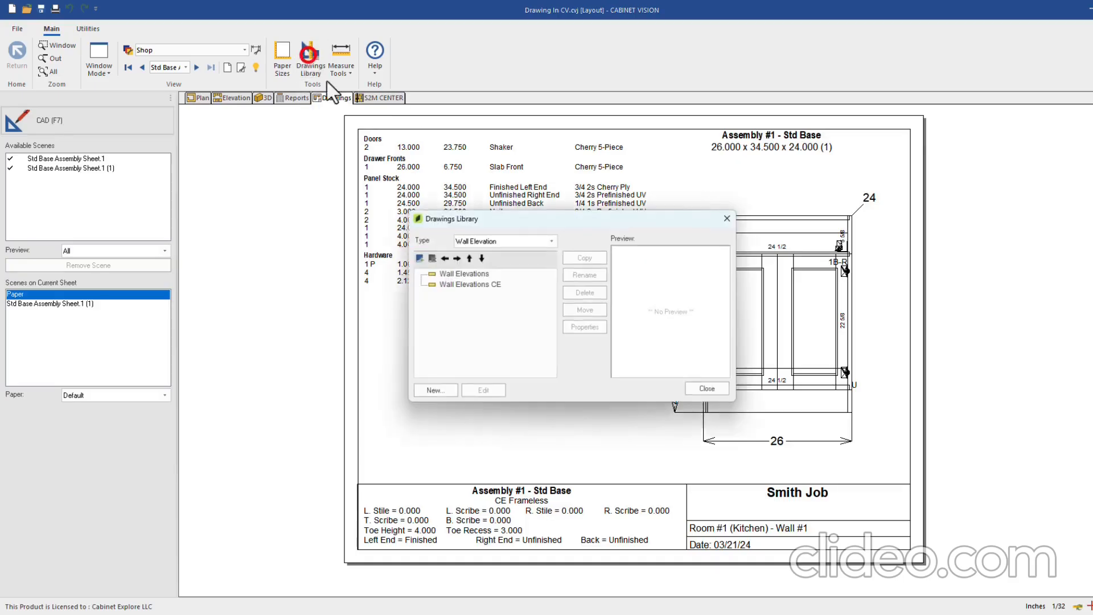
left_click(498, 242)
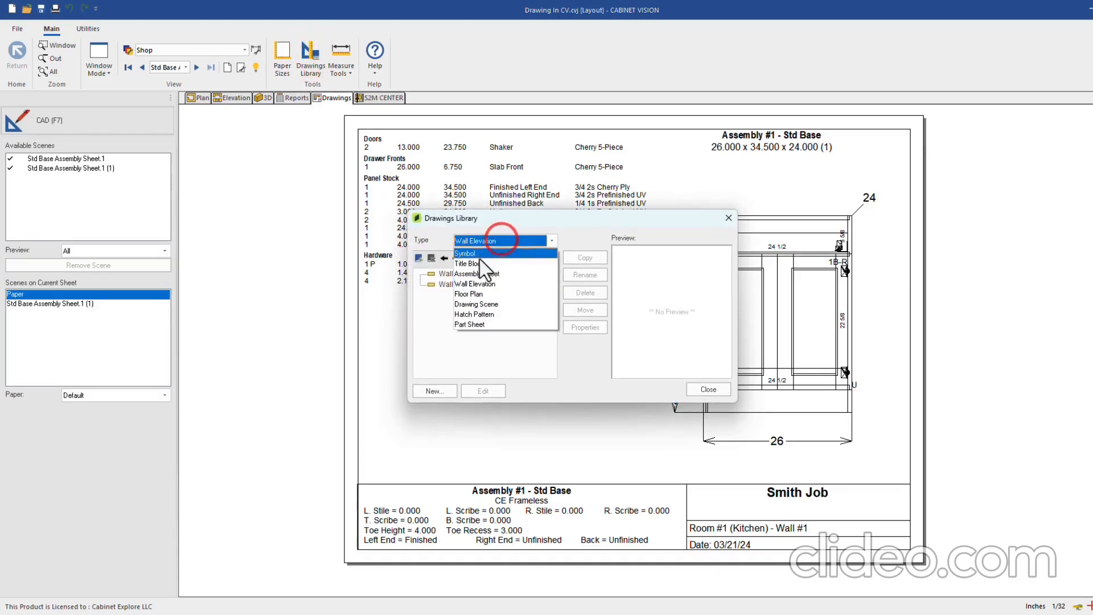
left_click(480, 274)
left_click(465, 274)
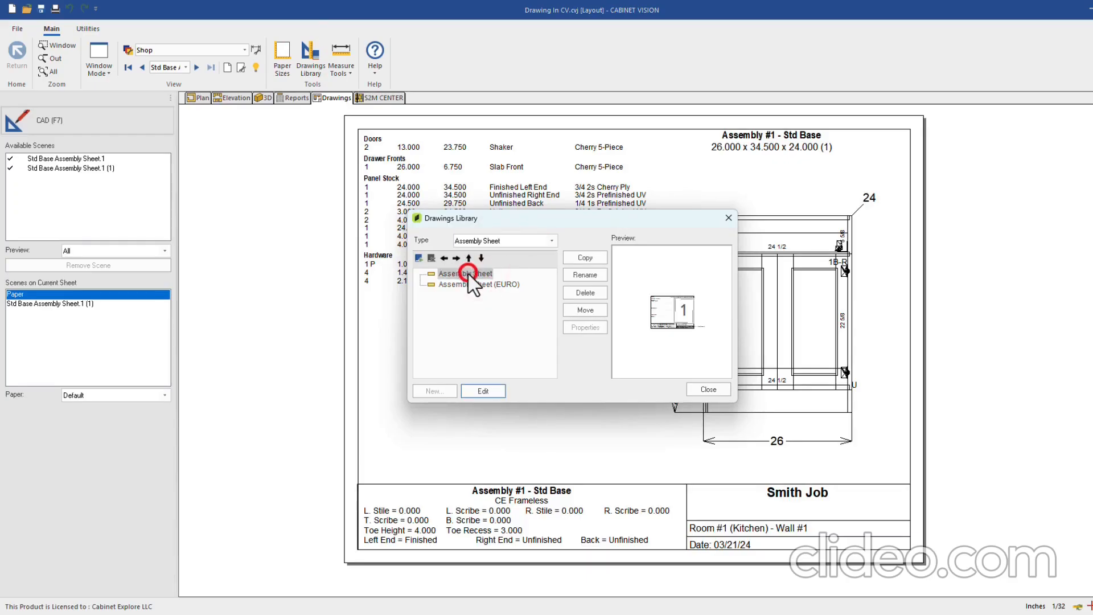
left_click(585, 257)
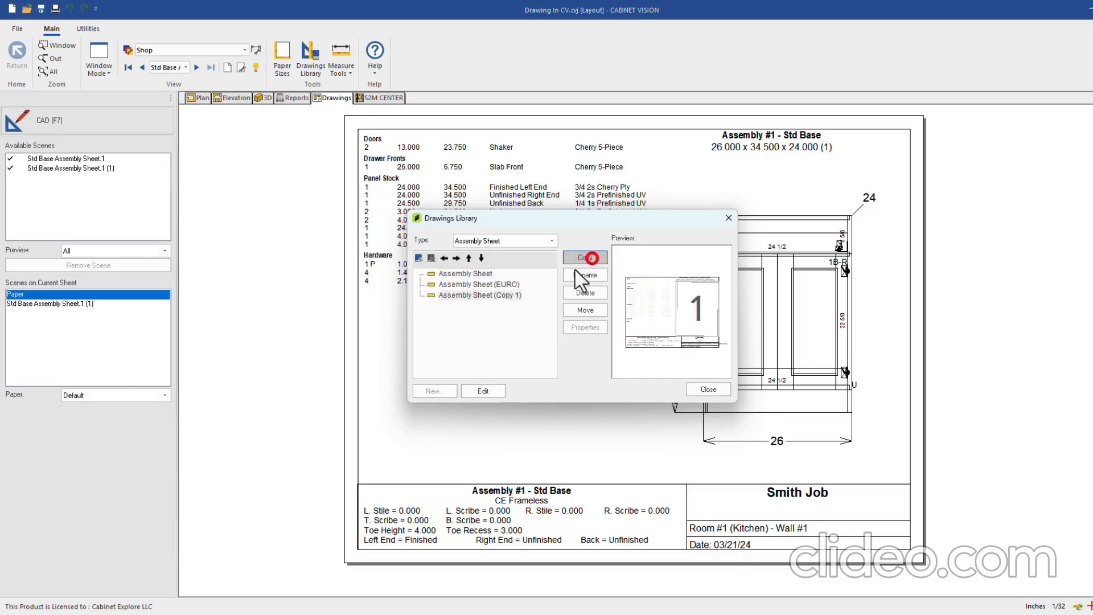
Rename the copy to 'Assembly Sheet CE' and open it for editing
left_click(480, 296)
left_click(580, 275)
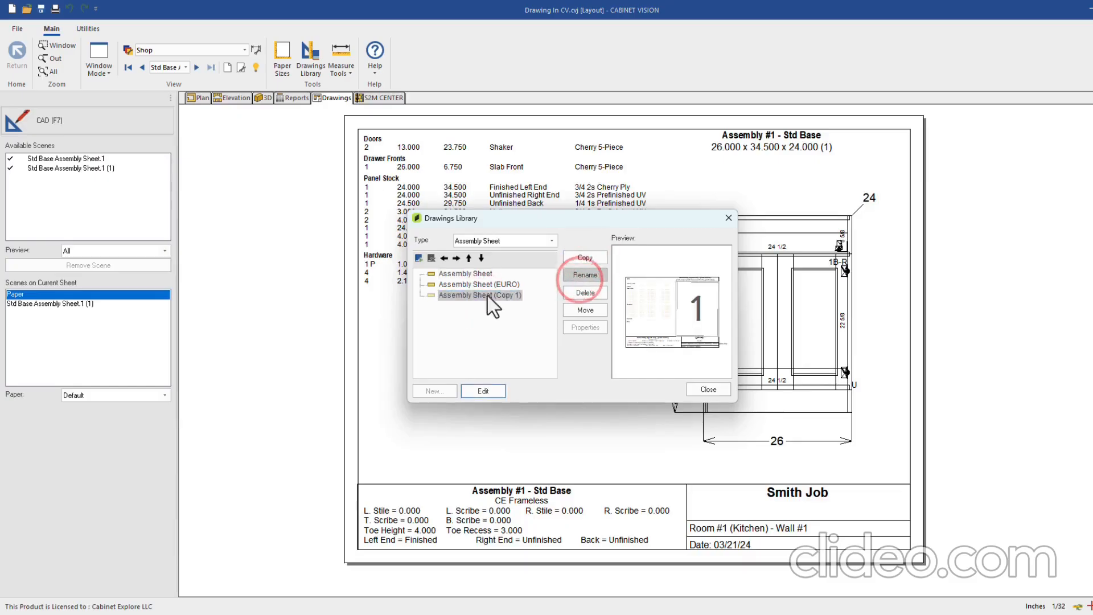
left_click(477, 296)
left_click(585, 276)
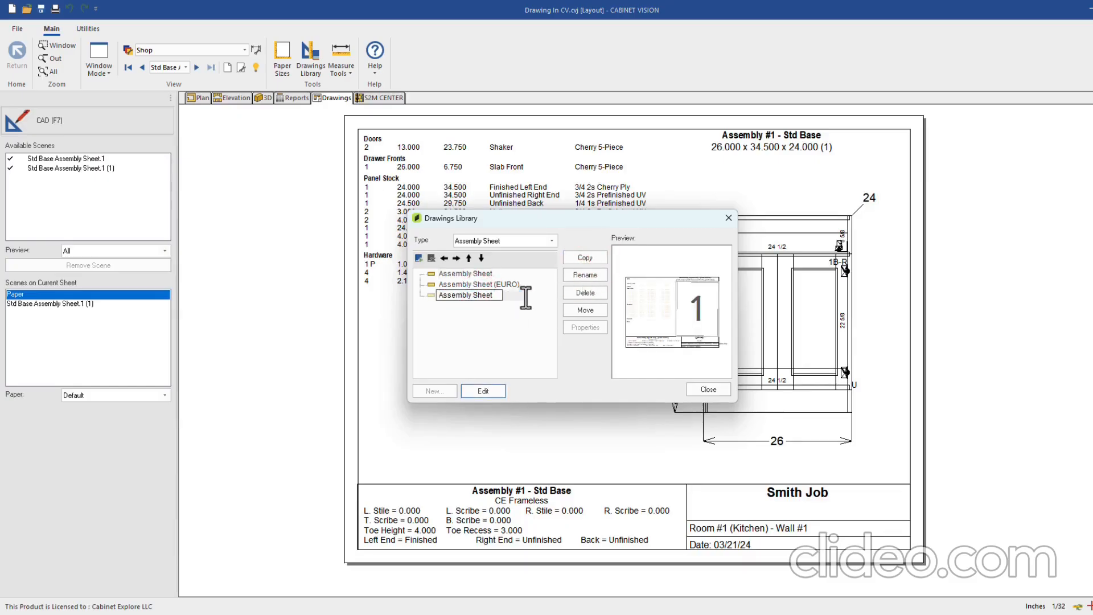
type("CE")
key("Return")
left_click(485, 393)
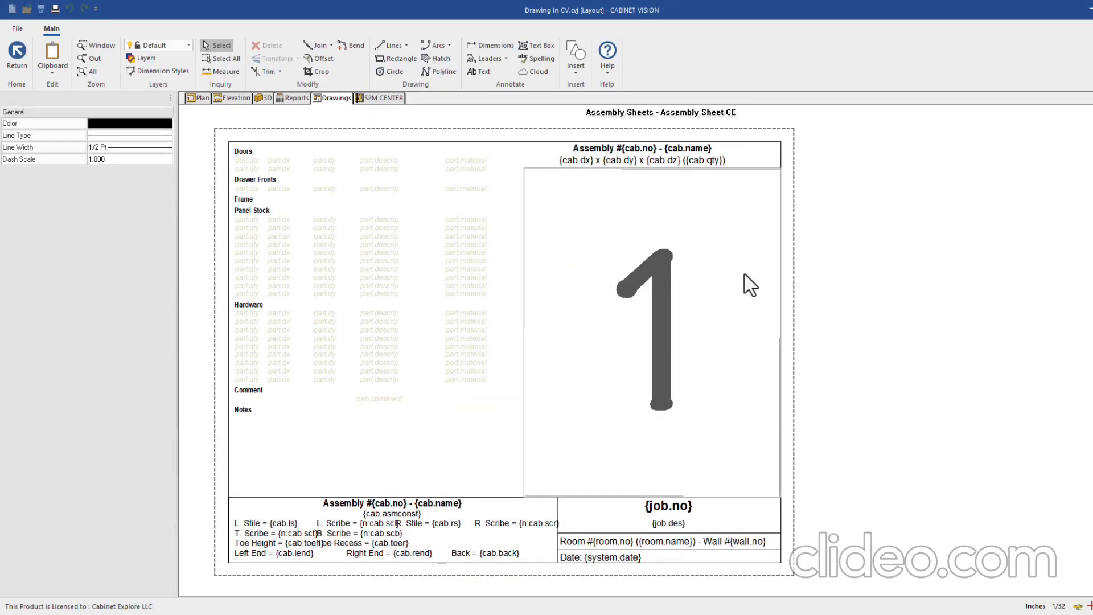
Open the graphic container's Graphic Views settings, pick End, then cancel without applying
scroll(750, 279, "down", 1)
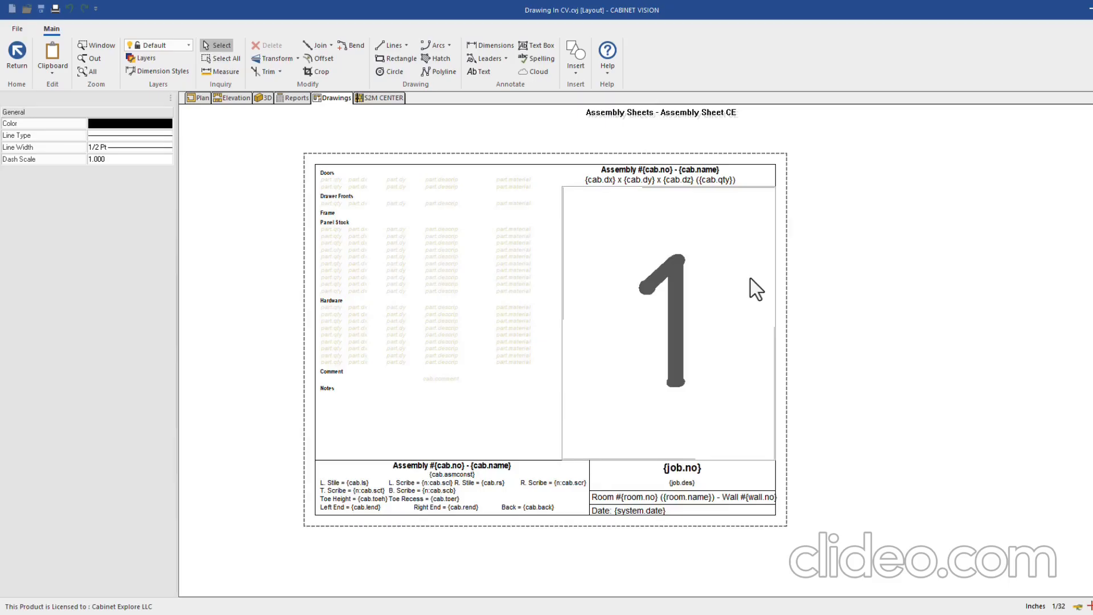
left_click(761, 189)
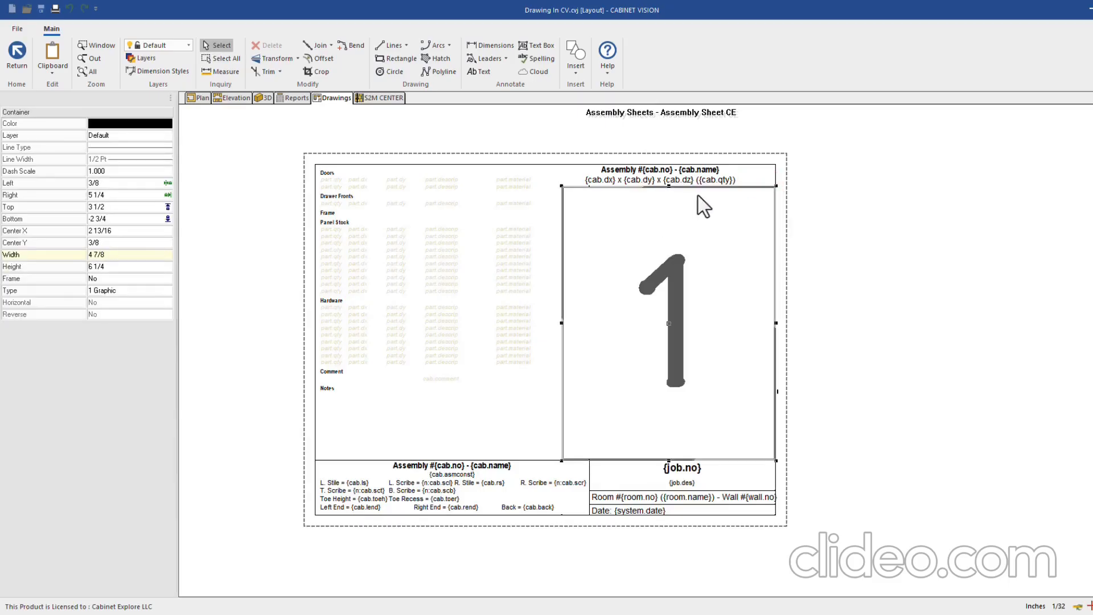
right_click(739, 195)
left_click(740, 195)
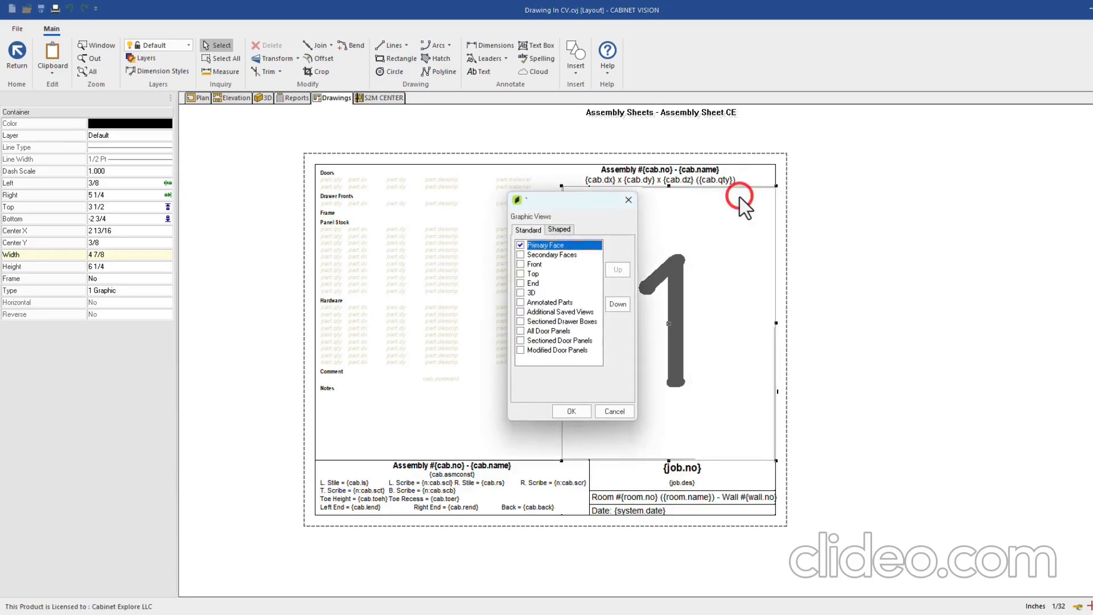
left_click_drag(567, 202, 857, 252)
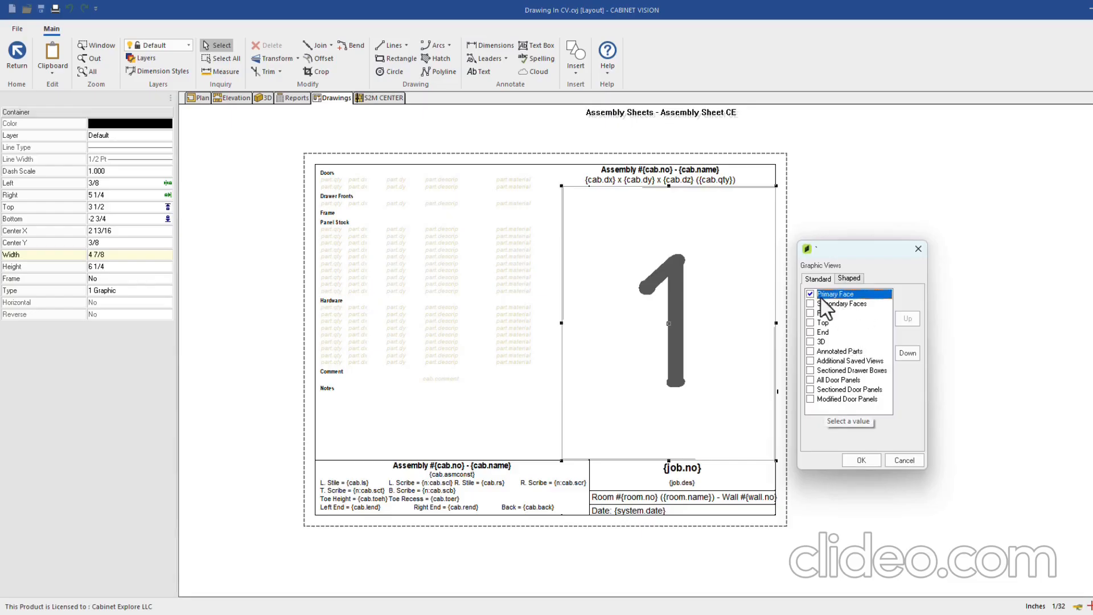
left_click(814, 334)
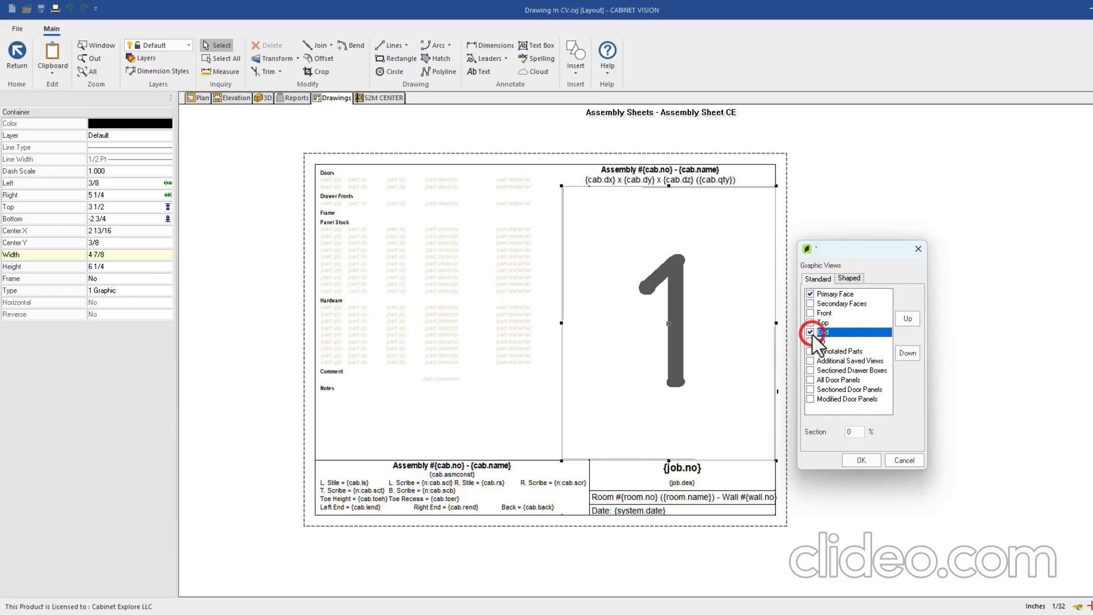
left_click(903, 462)
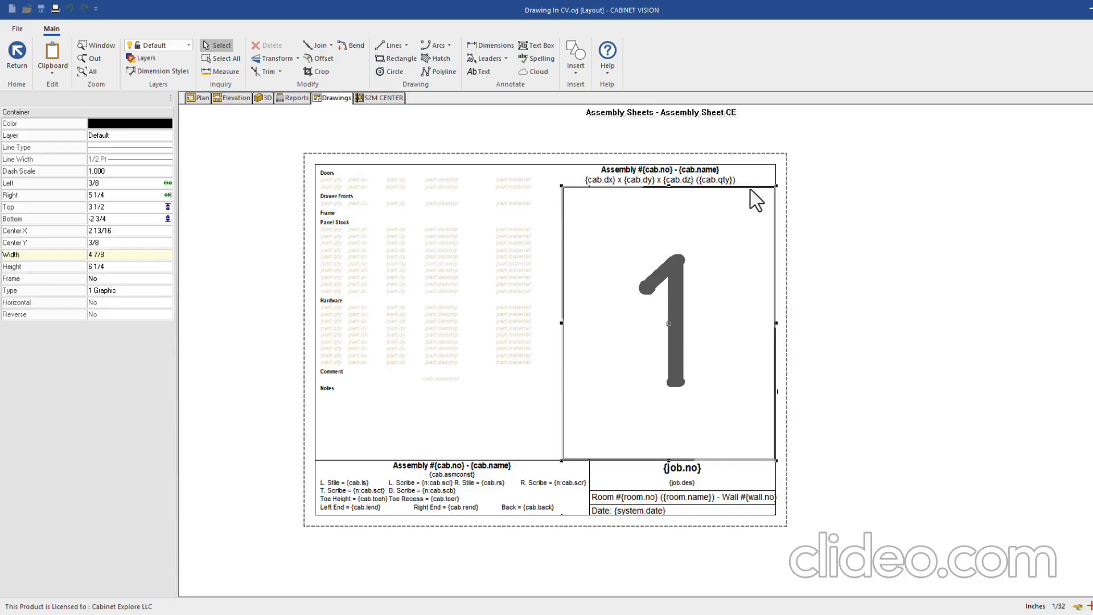
Set the views container's Type to 2 Graphics
left_click(117, 290)
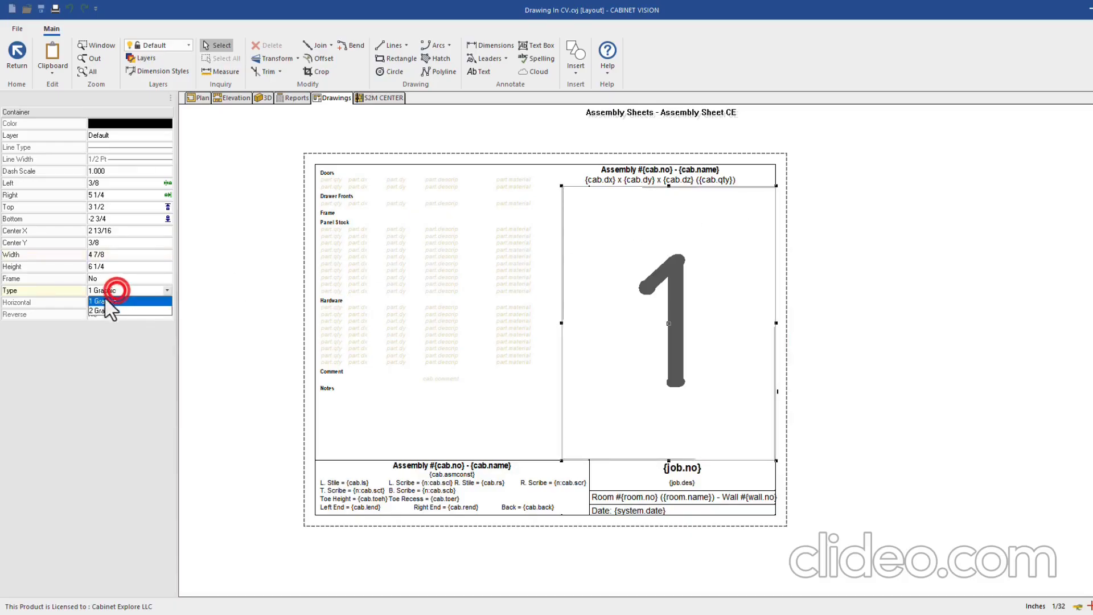
left_click(100, 311)
left_click(839, 299)
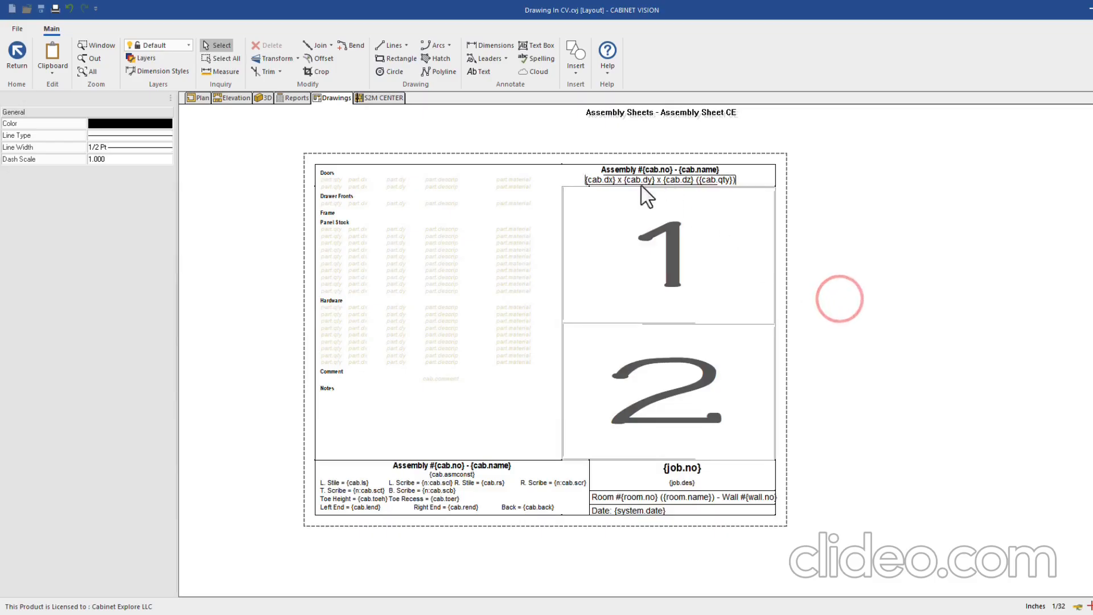
Add the End view to the container and set the Section value to 3
double_click(743, 188)
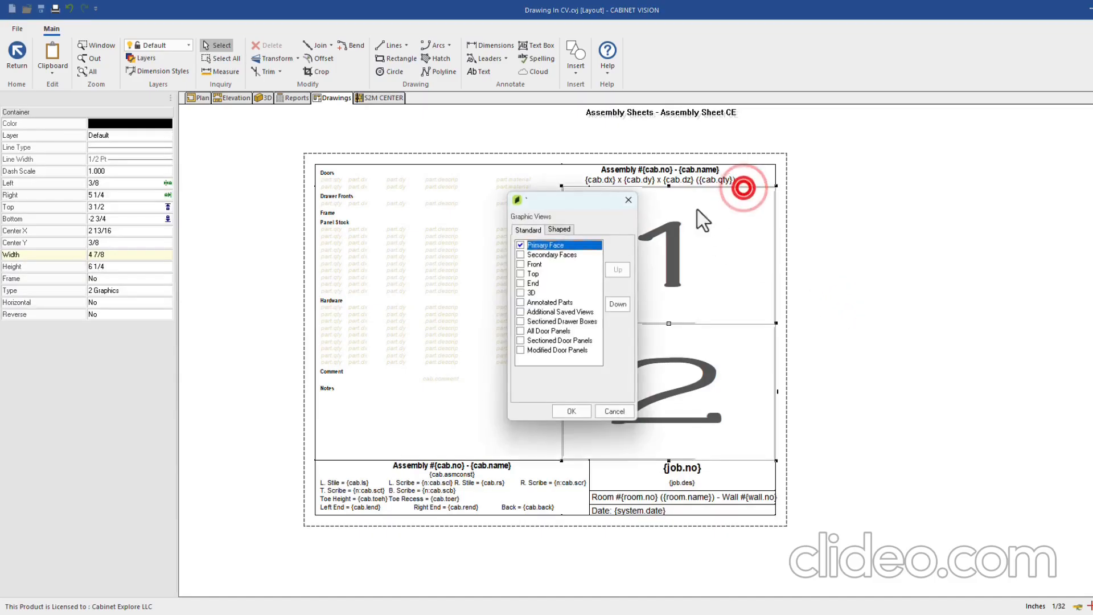
left_click(521, 283)
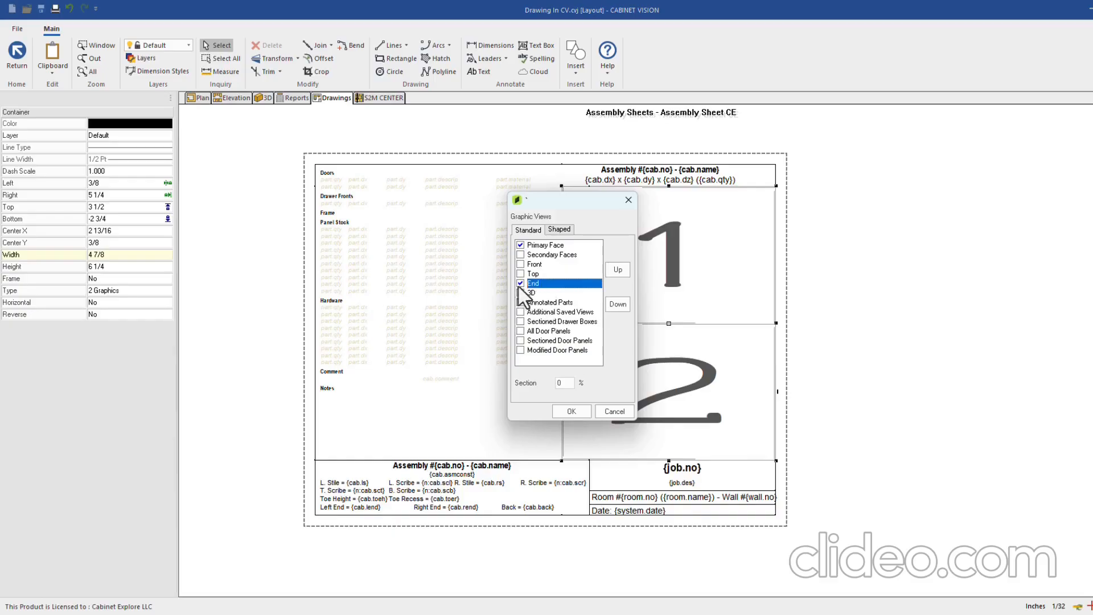
left_click(564, 383)
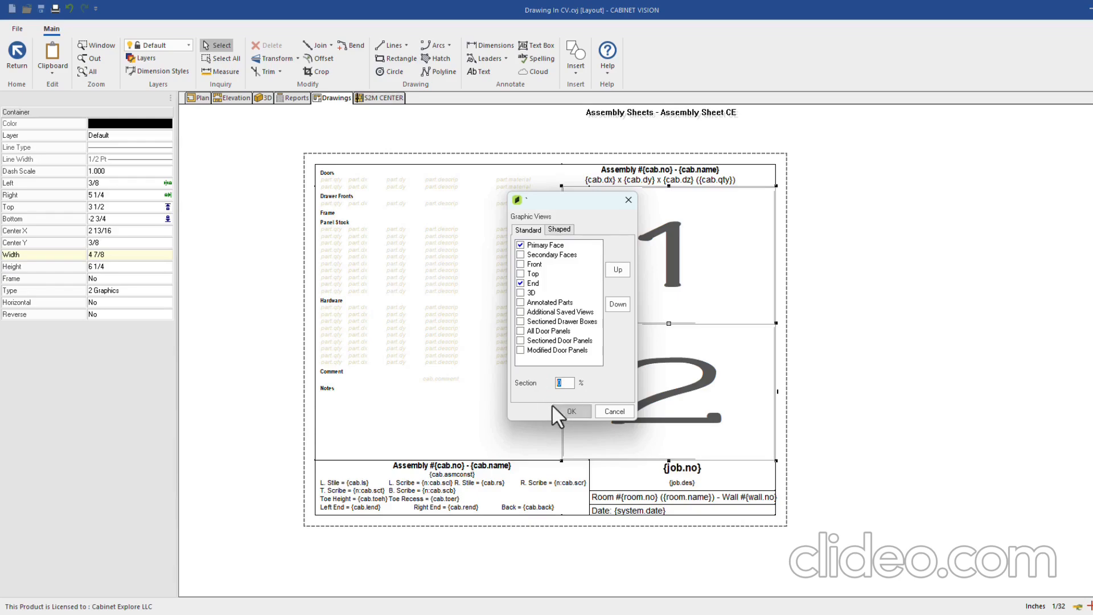
left_click(562, 382)
type("3")
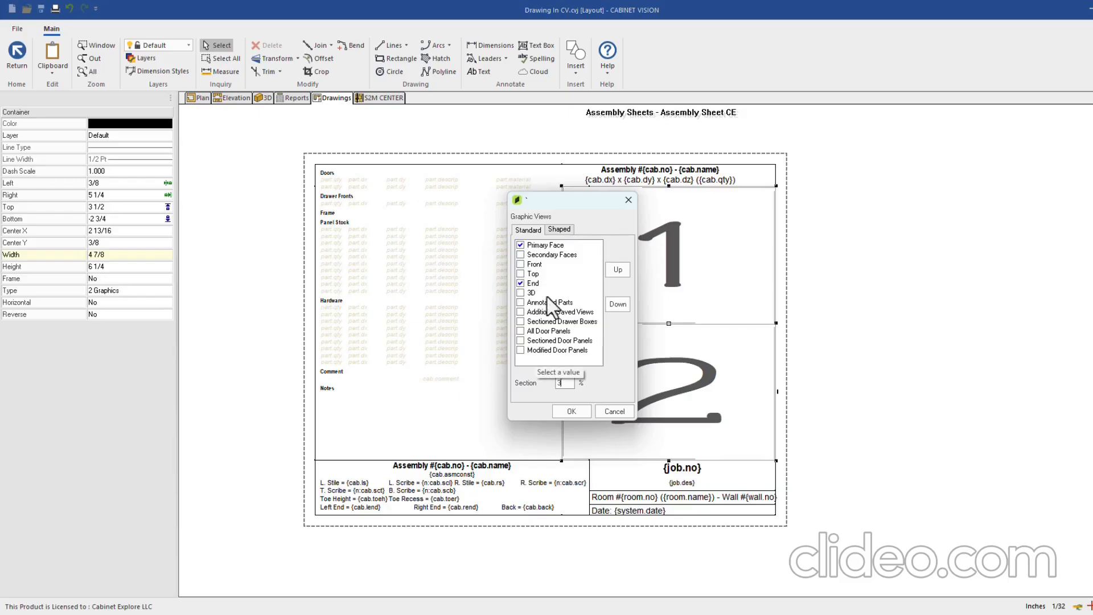
In the Shaped views, turn off Secondary Faces, leave Top off, and apply
left_click(550, 230)
left_click(520, 255)
left_click(520, 274)
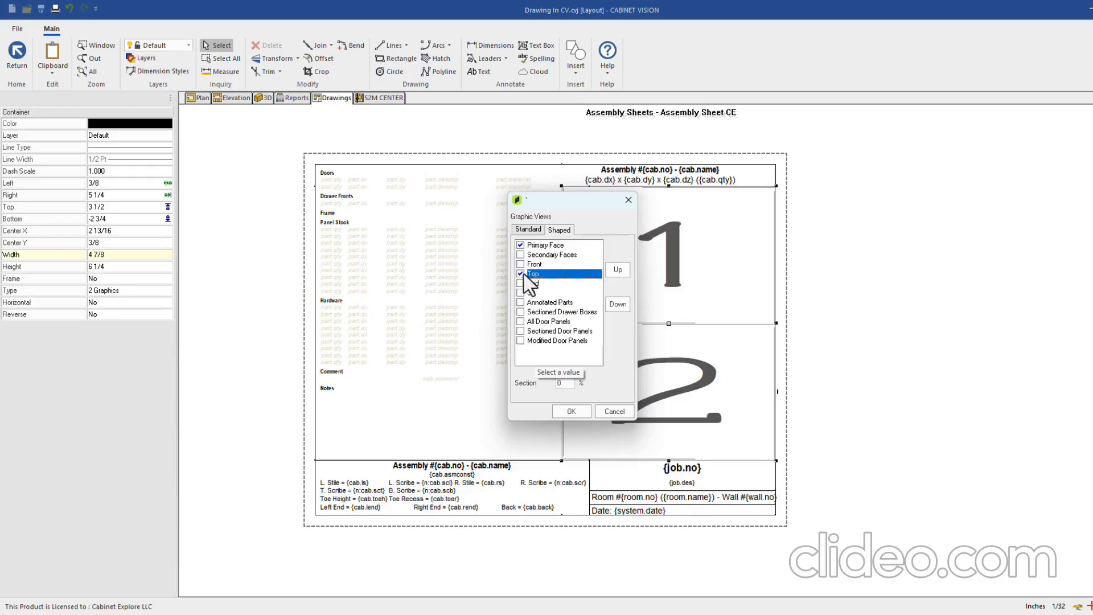
left_click(521, 273)
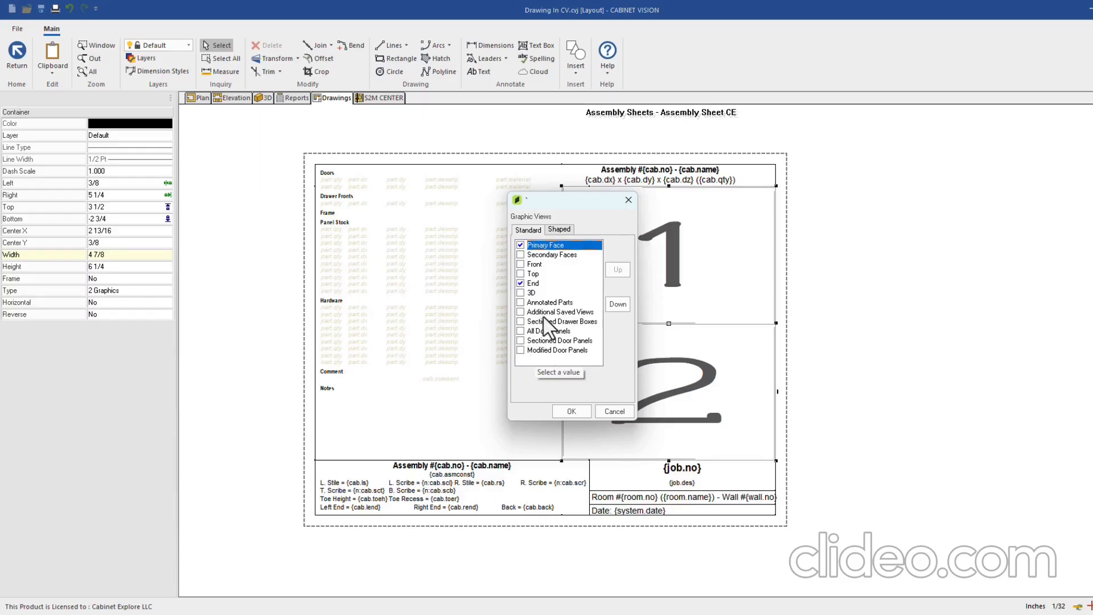
left_click(572, 410)
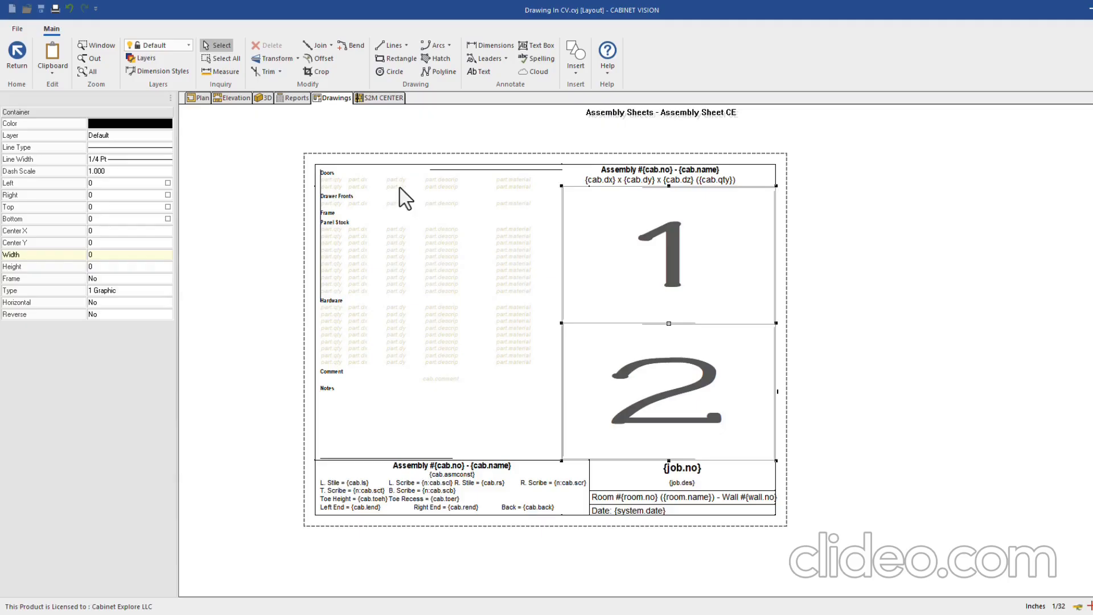
Open the Doors parts table's group settings and review the Drawer Fronts, Frame and Hardware columns
left_click(420, 176)
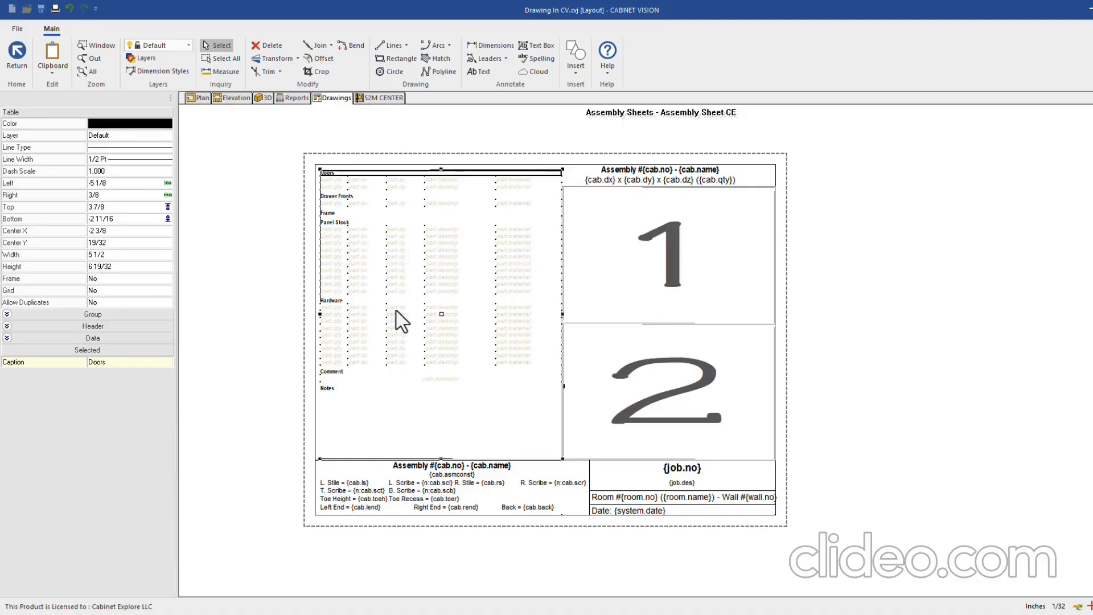
double_click(473, 171)
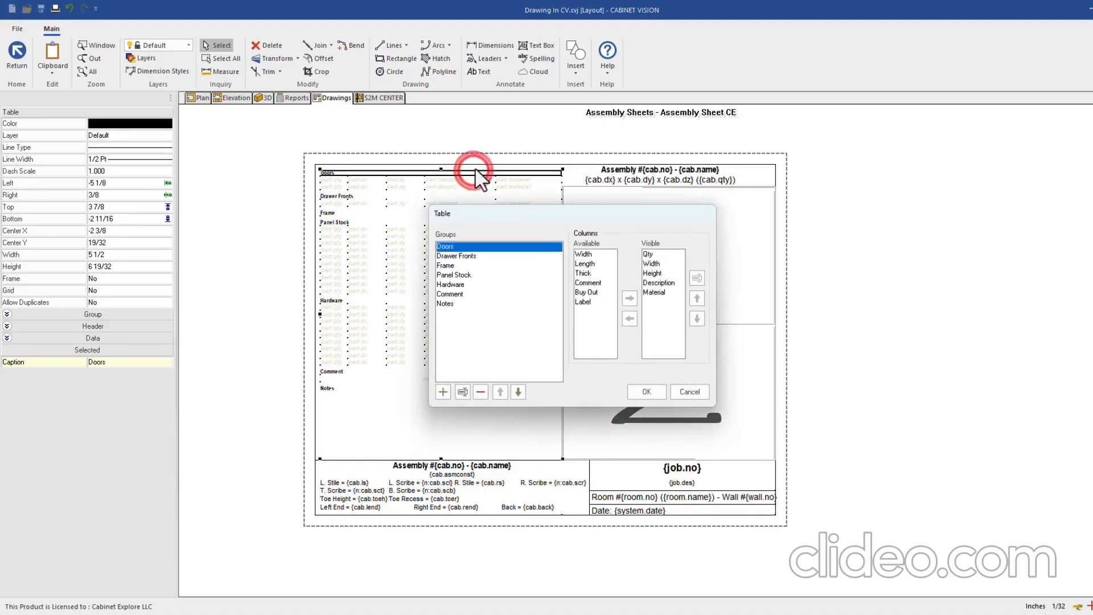
left_click(678, 392)
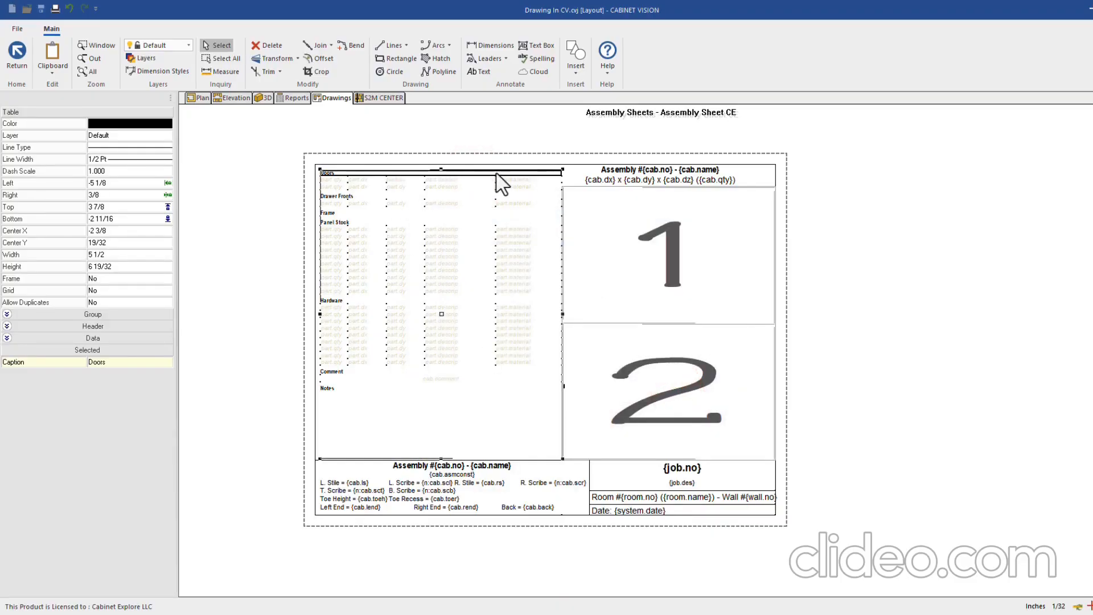
double_click(515, 171)
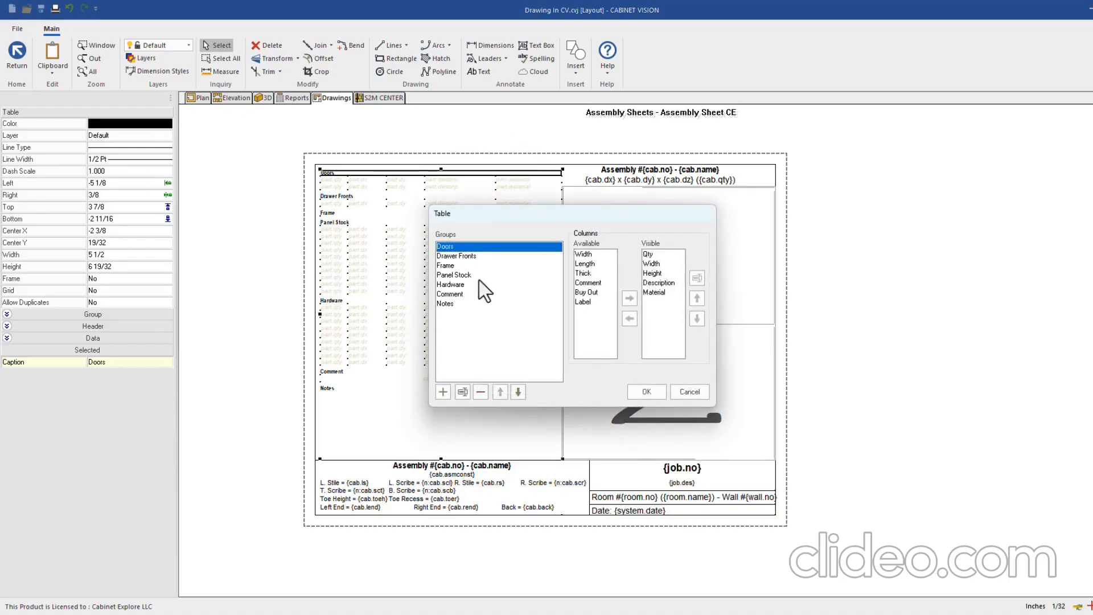
left_click(442, 256)
left_click(442, 265)
left_click(445, 284)
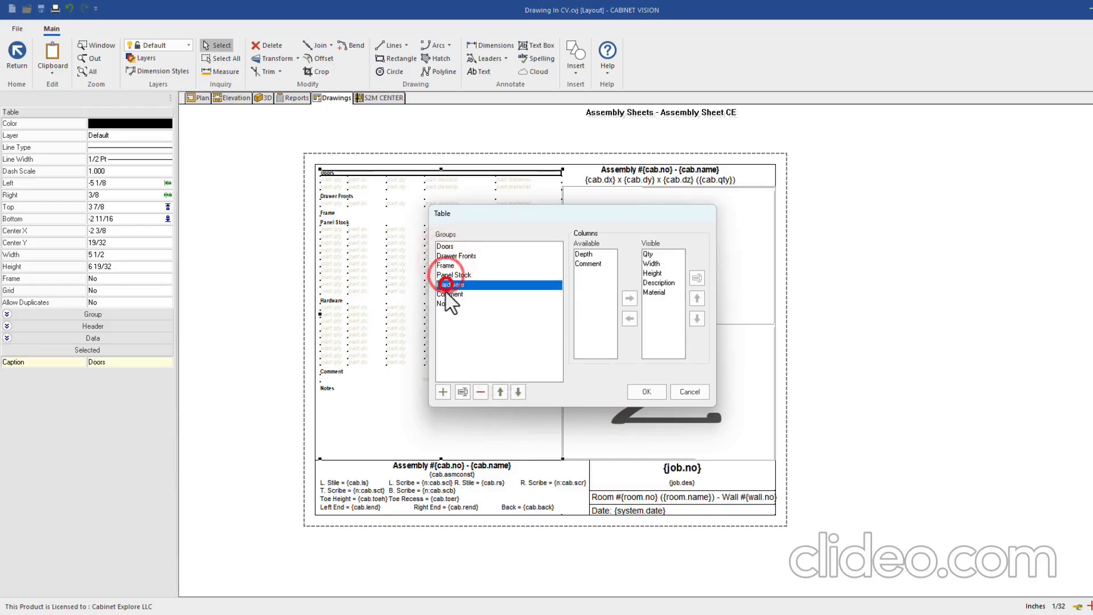
left_click(445, 257)
left_click(445, 246)
left_click(465, 256)
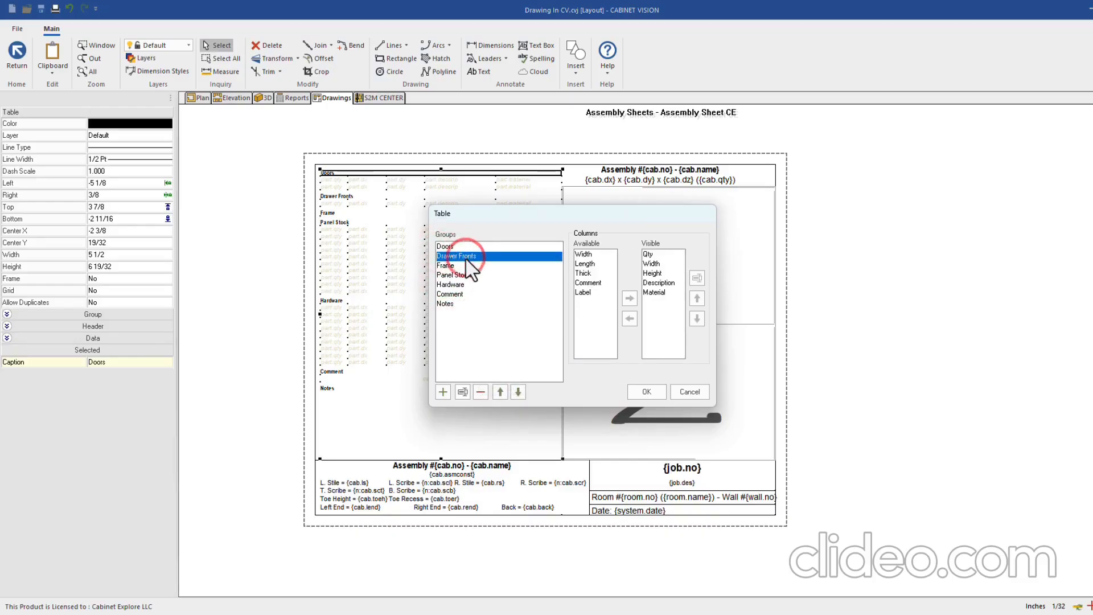
Add a Drawer Boxes group and move it up to follow Drawer Fronts
left_click(444, 392)
left_click(566, 312)
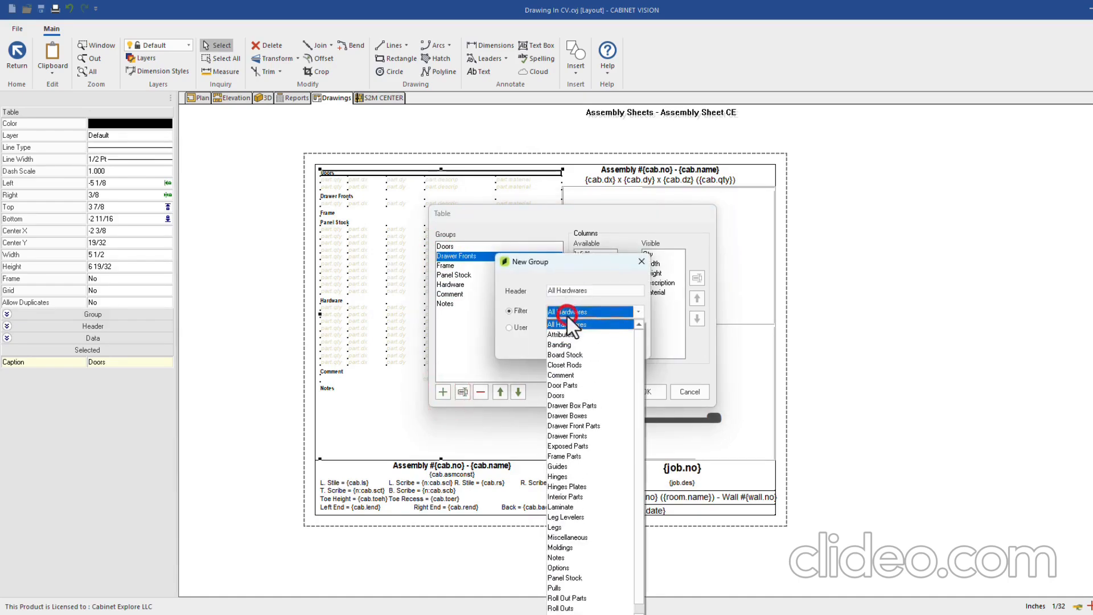
left_click(573, 415)
left_click(580, 347)
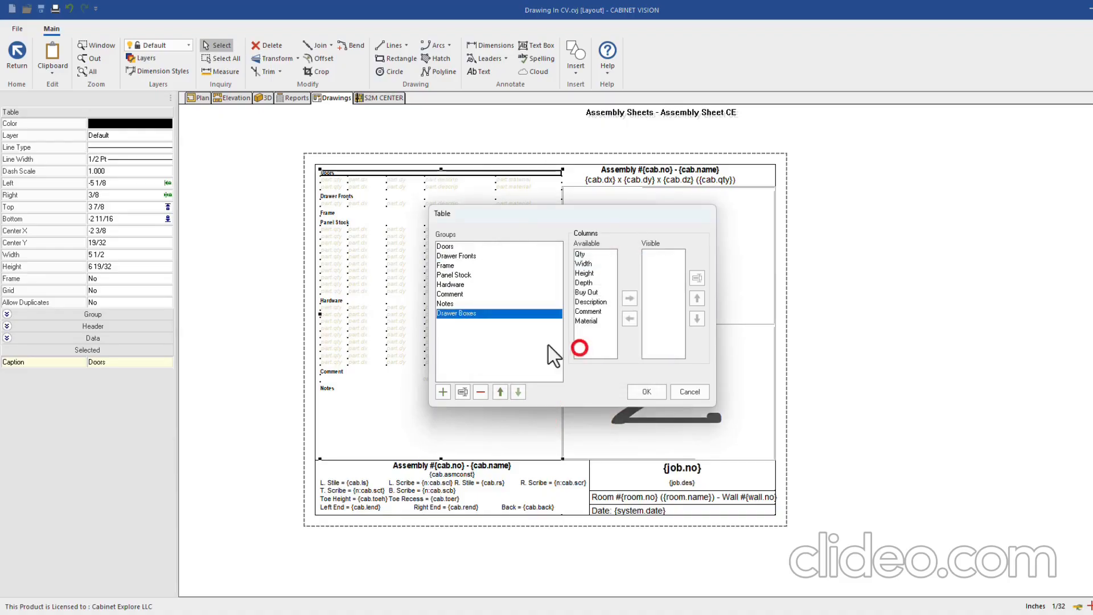
left_click(500, 391)
left_click(500, 392)
left_click(500, 392)
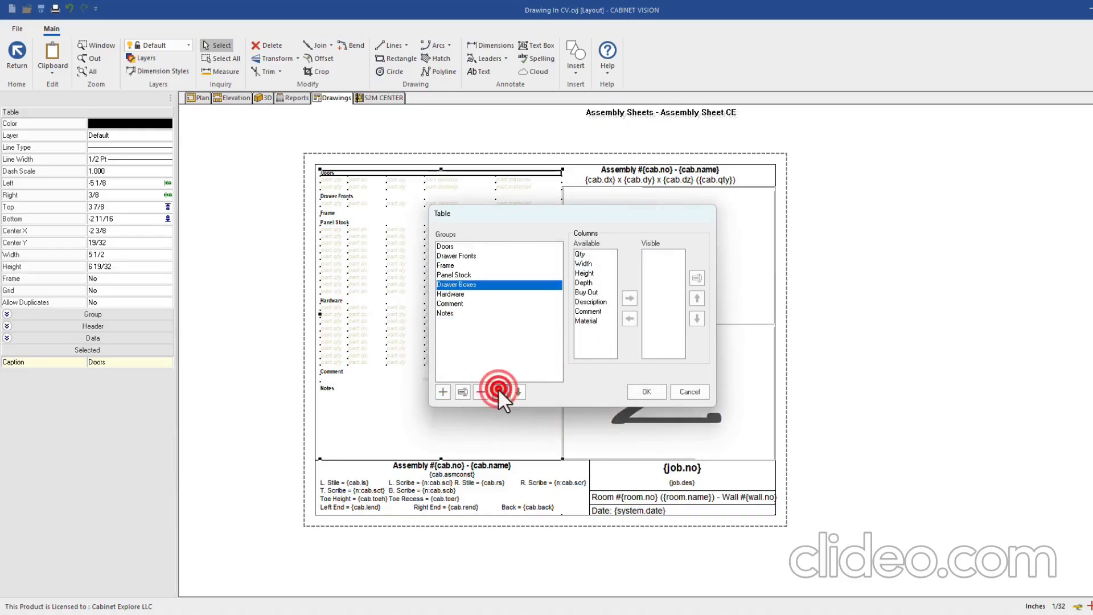
left_click(500, 392)
left_click(500, 392)
left_click(580, 254)
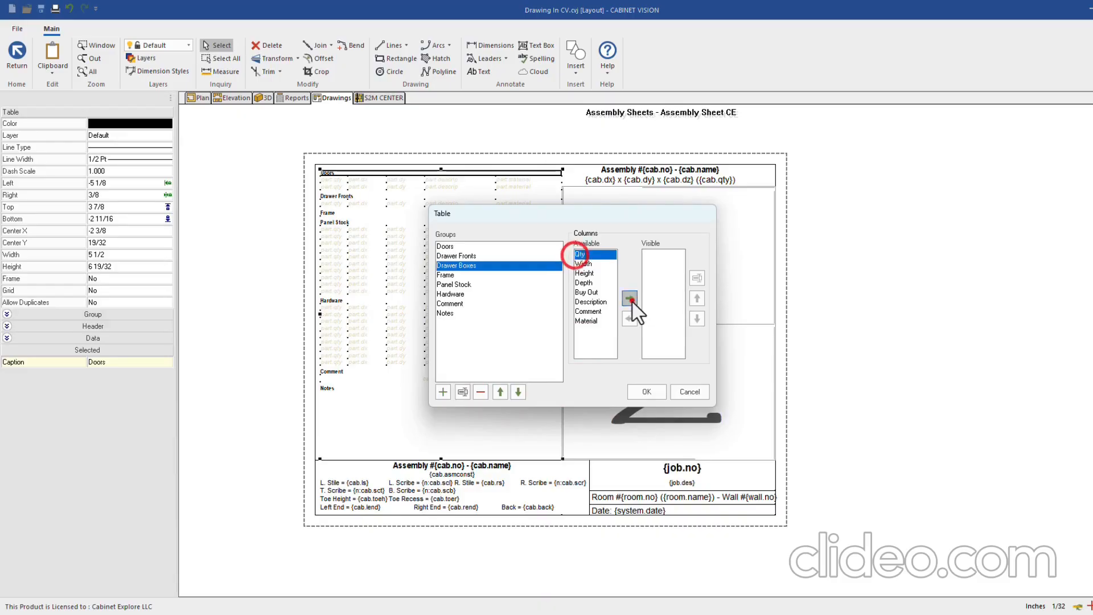
Make Qty, Width, Height, Depth and Material visible columns for Drawer Boxes
left_click(629, 300)
left_click(581, 254)
left_click(629, 300)
left_click(581, 254)
left_click(629, 300)
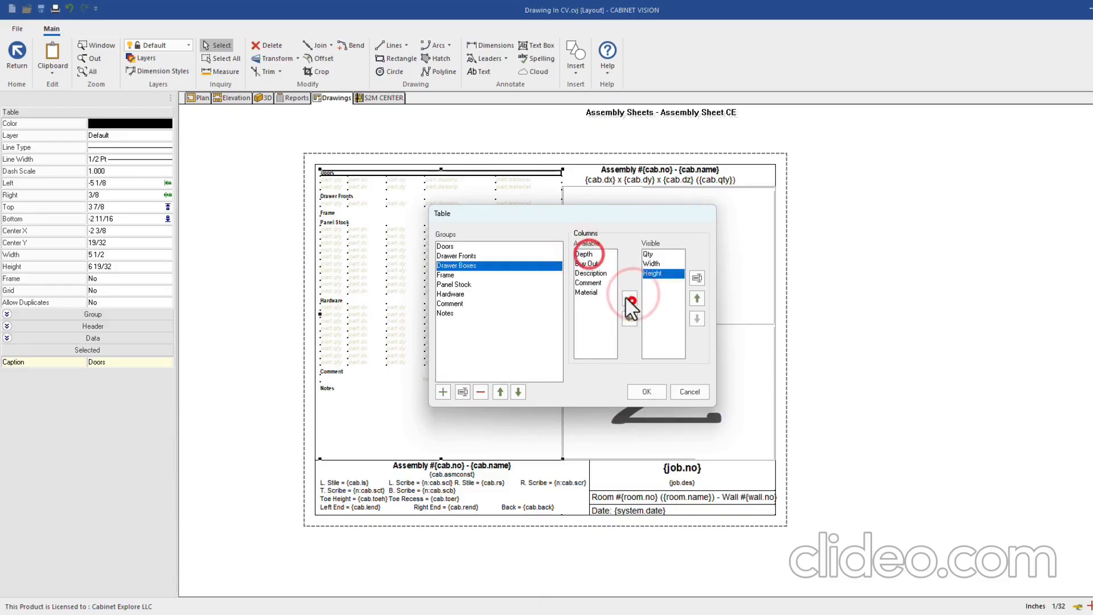
left_click(583, 254)
left_click(630, 298)
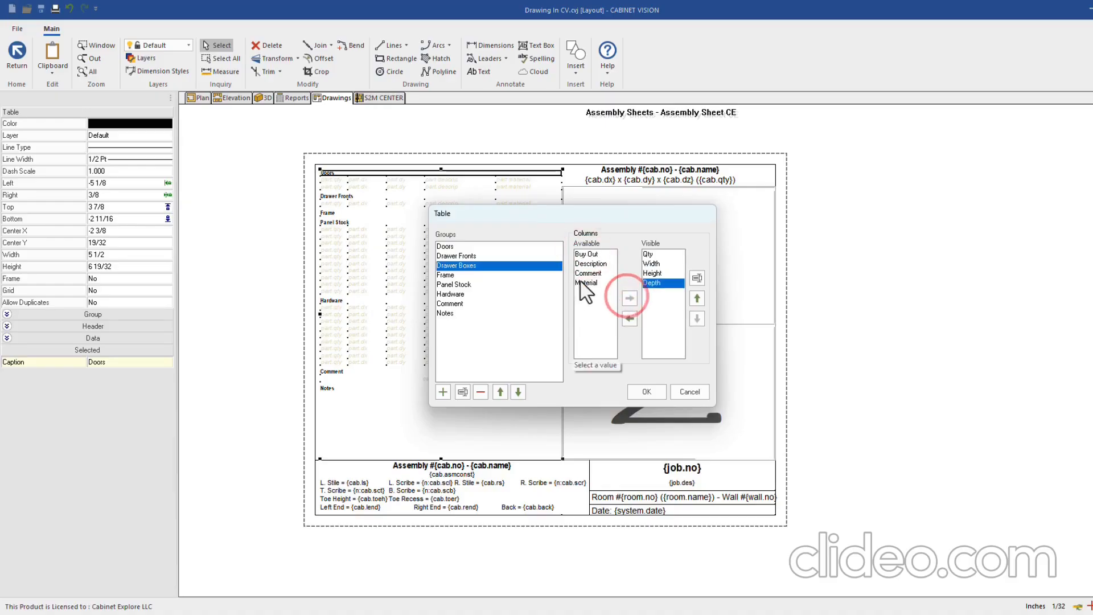
left_click(586, 283)
left_click(630, 298)
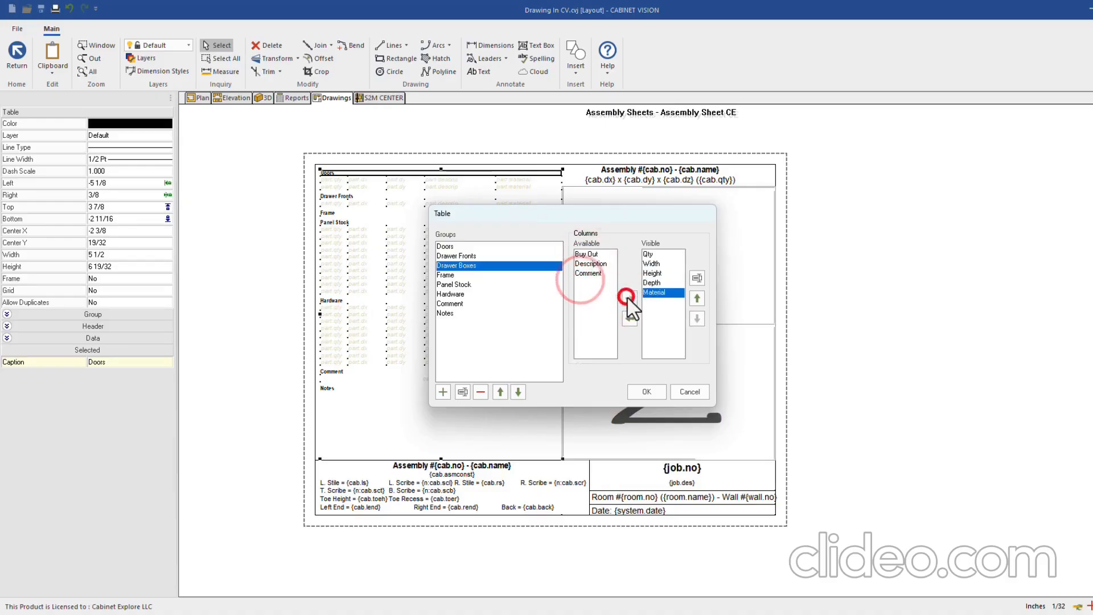
Add a Roll Outs group and move it up below Drawer Boxes
left_click(443, 391)
left_click(577, 312)
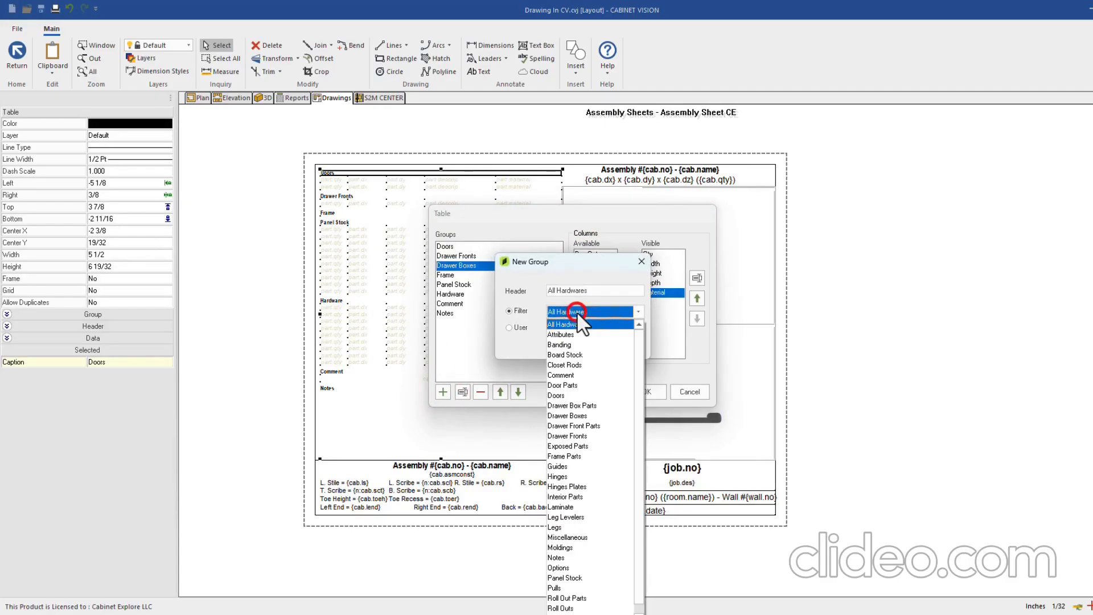
left_click(570, 607)
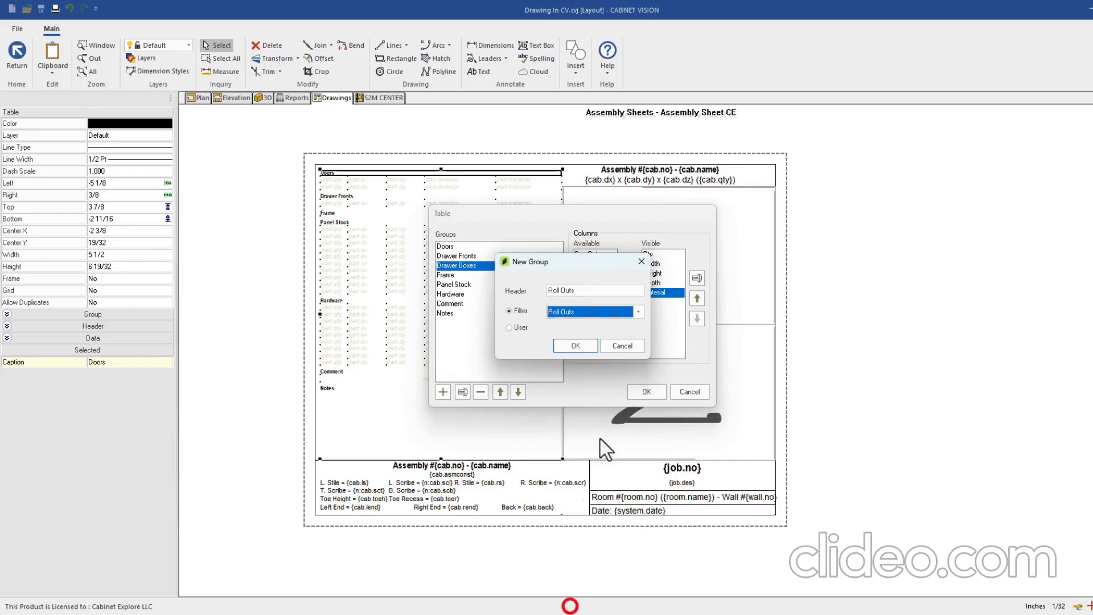
left_click(577, 345)
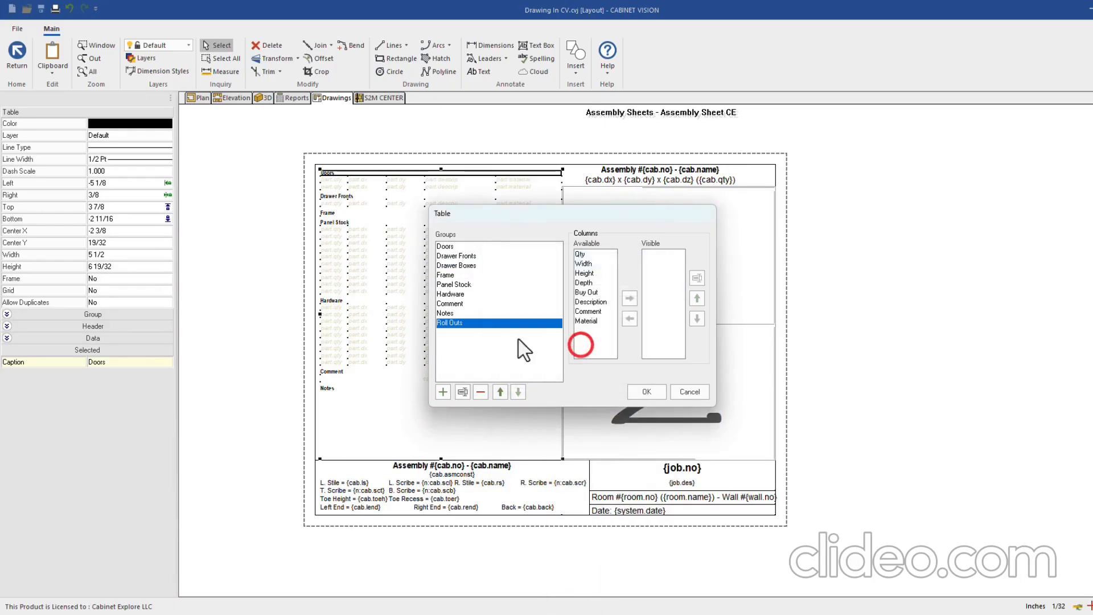
left_click(500, 392)
left_click(500, 392)
left_click(499, 391)
left_click(500, 392)
left_click(500, 392)
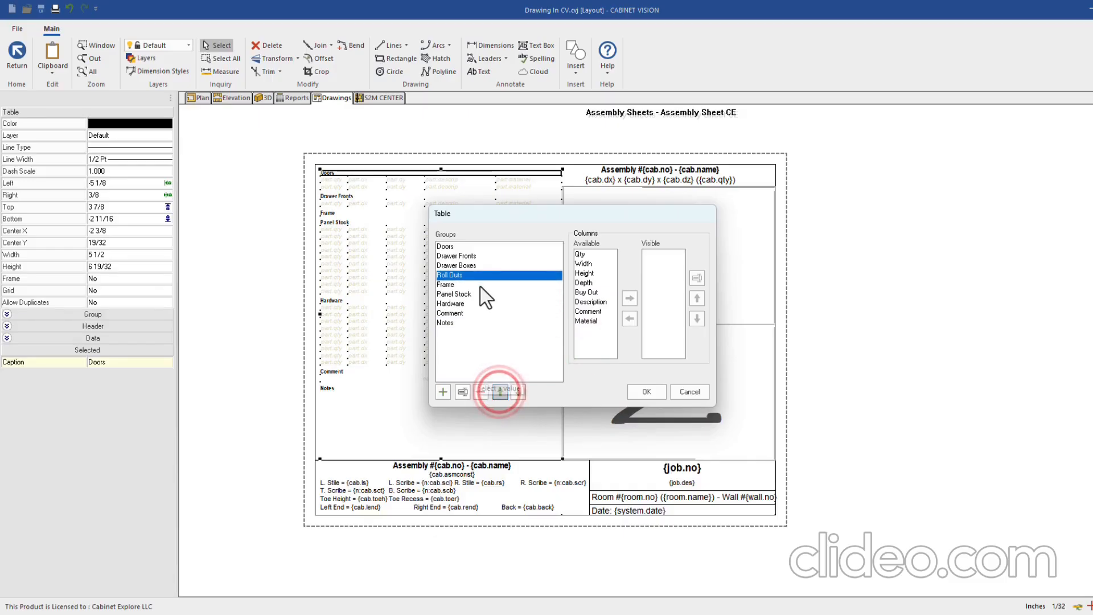
Make Qty, Width and Height visible columns for Roll Outs
left_click(580, 254)
left_click(629, 298)
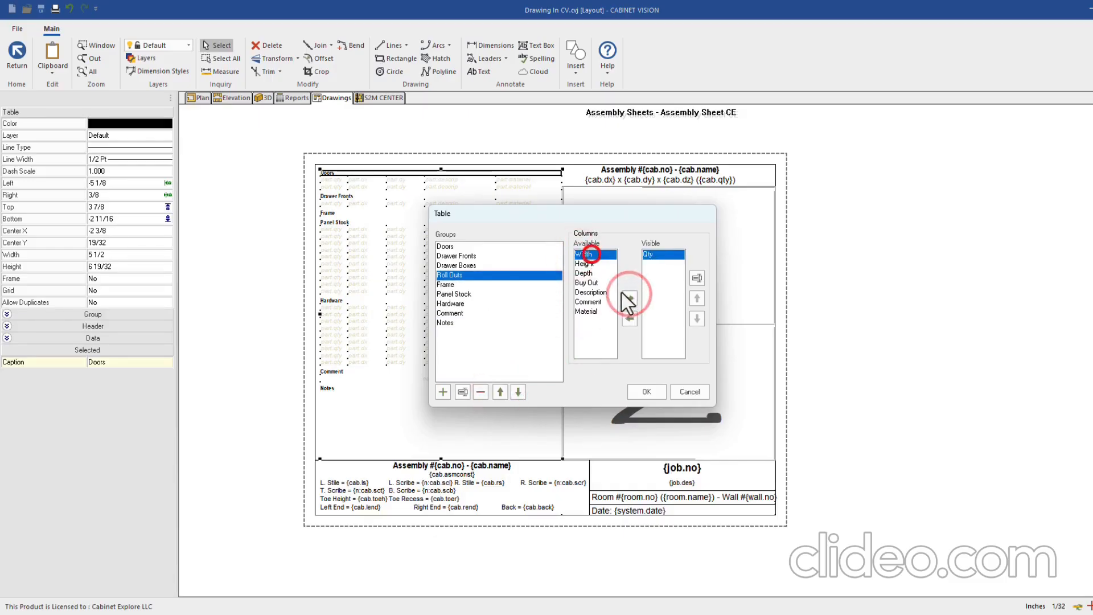
left_click(629, 298)
left_click(585, 254)
left_click(630, 297)
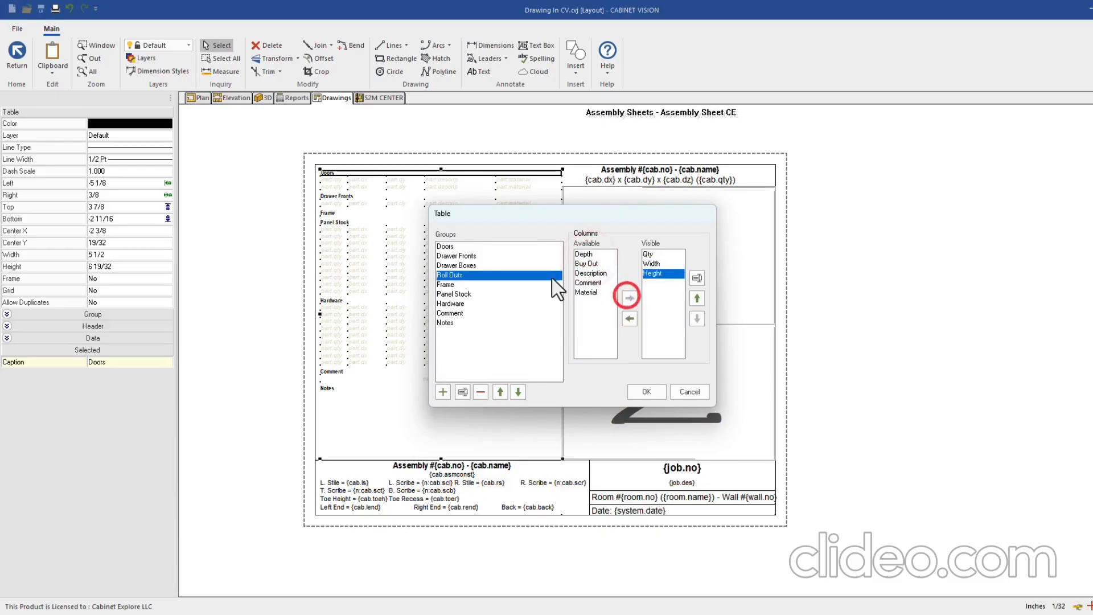
left_click(455, 284)
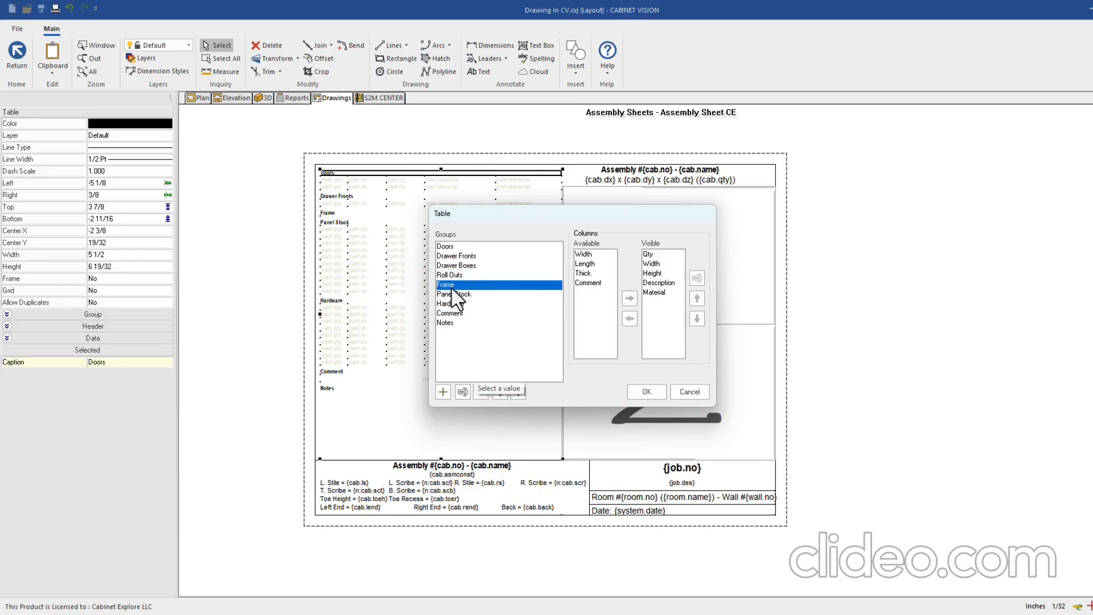
Add a Board Stock group and move it up between Frame and Panel Stock
left_click(442, 392)
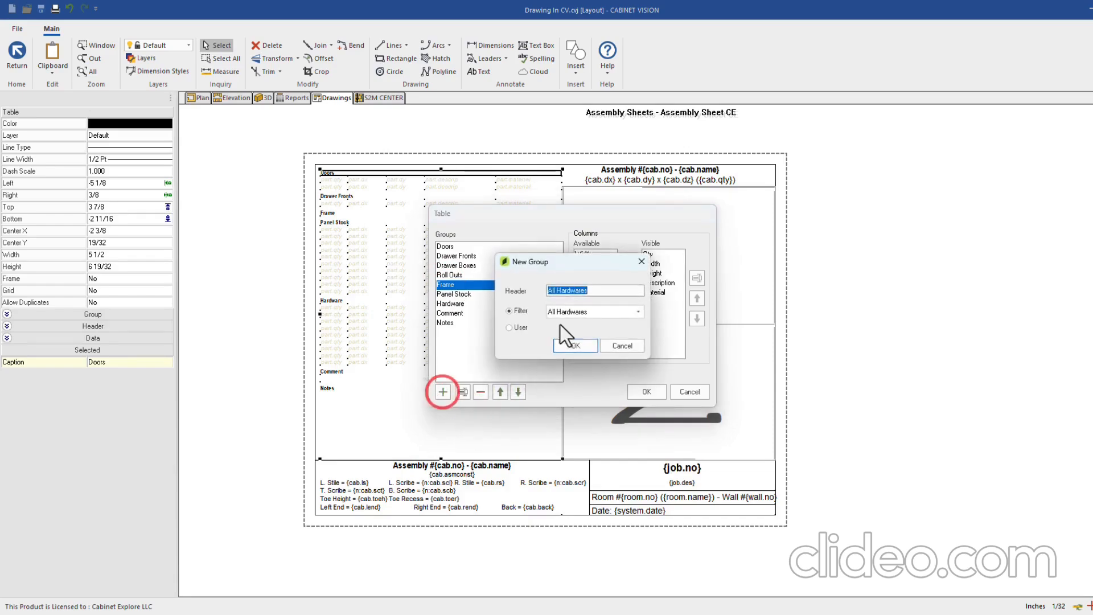
left_click(571, 313)
scroll(572, 342, "up", 3)
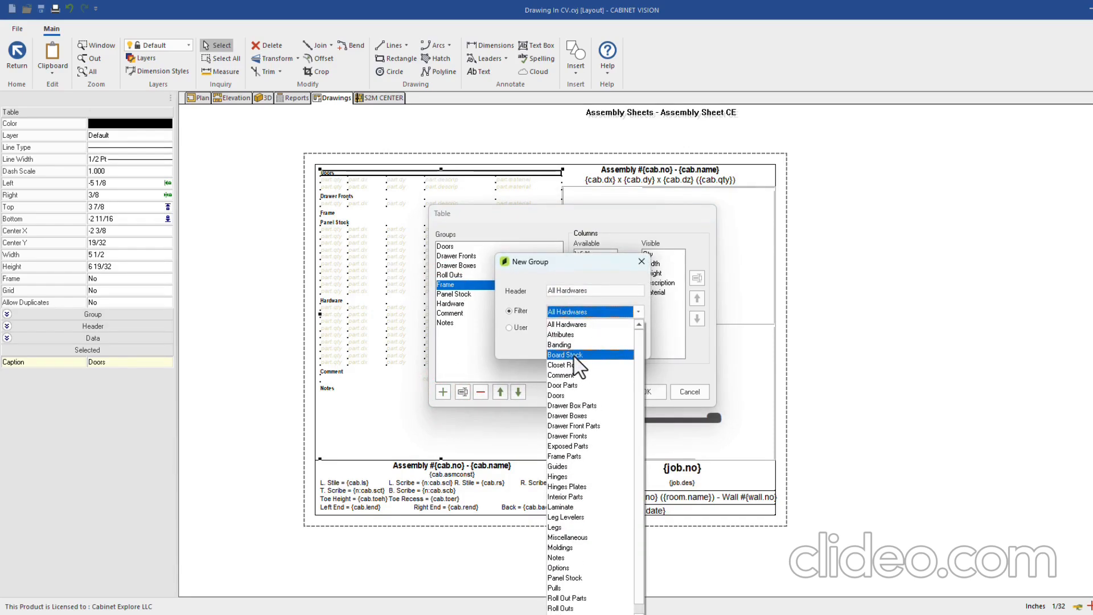
left_click(574, 355)
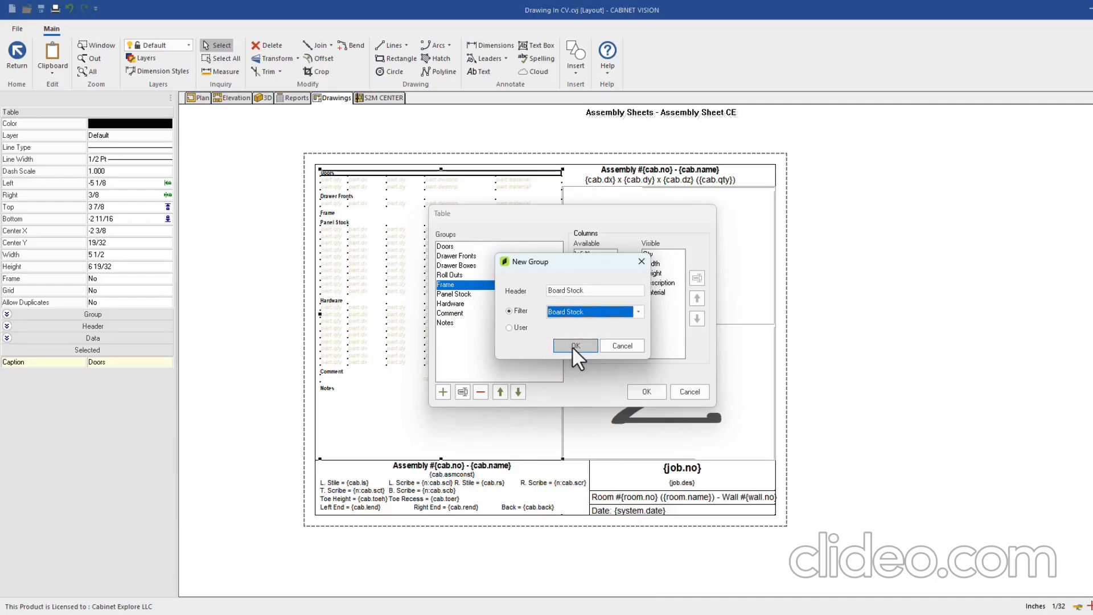
left_click(574, 344)
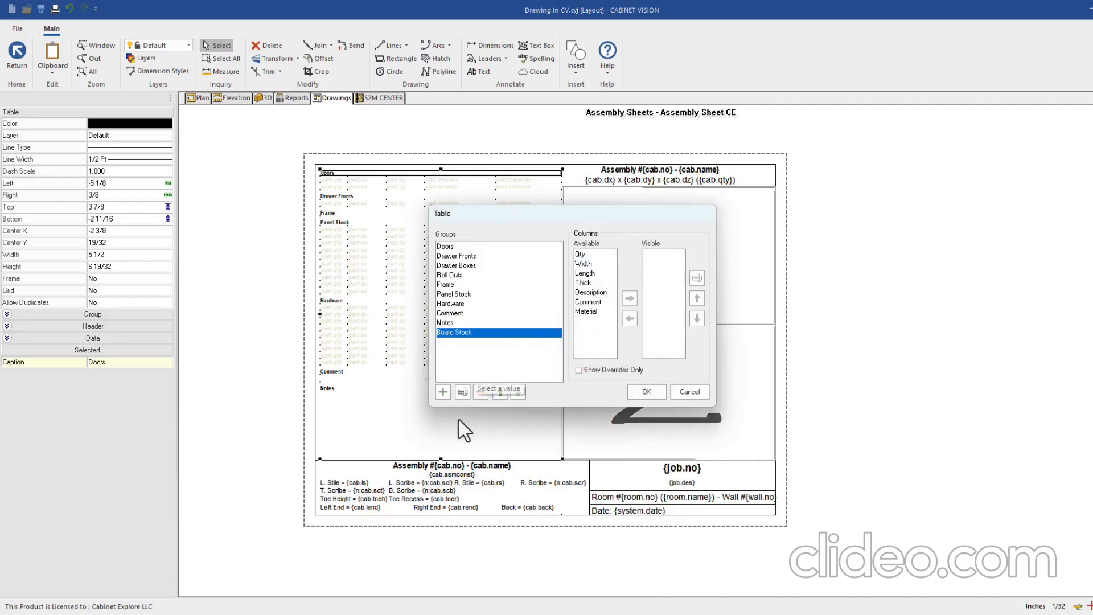
left_click(500, 392)
left_click(500, 392)
left_click(500, 391)
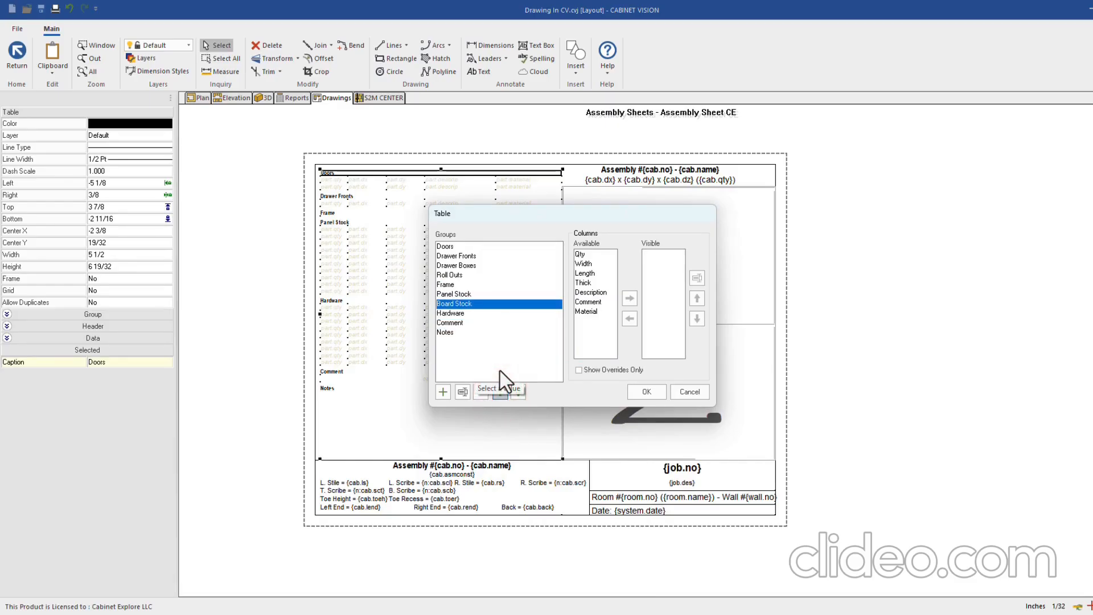
left_click(455, 304)
left_click(500, 391)
left_click(451, 285)
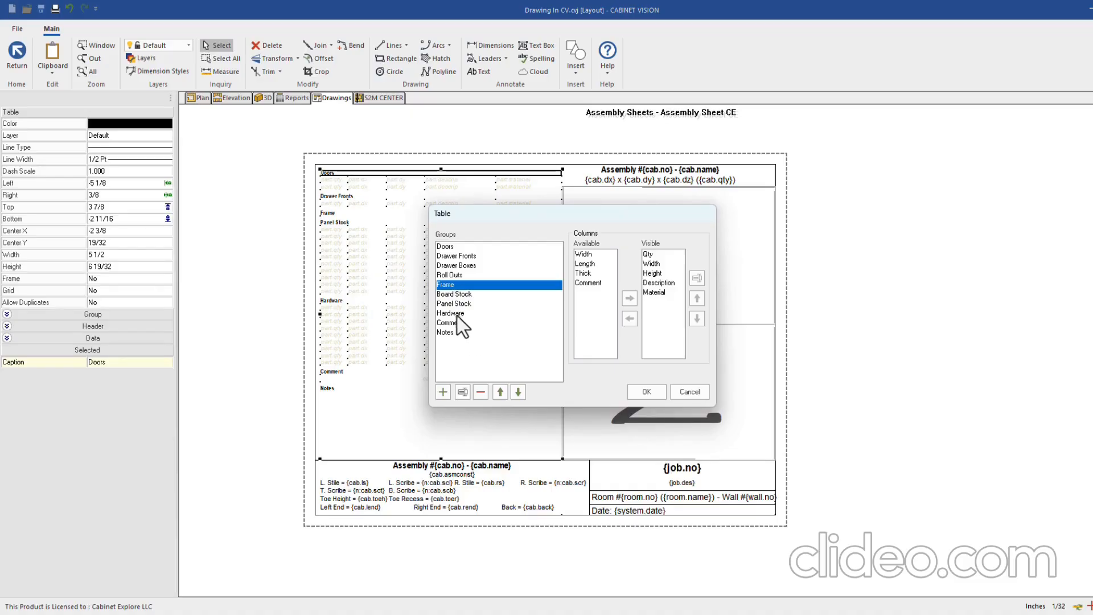
Delete the Notes group from the parts table groups and confirm the removal
left_click(456, 315)
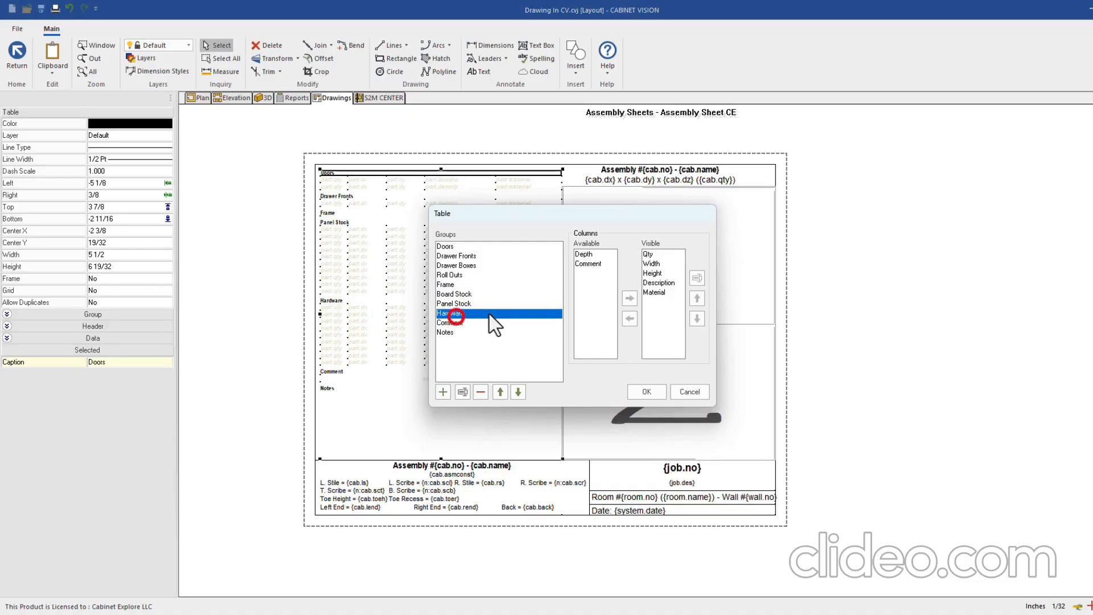
left_click(451, 322)
left_click(443, 332)
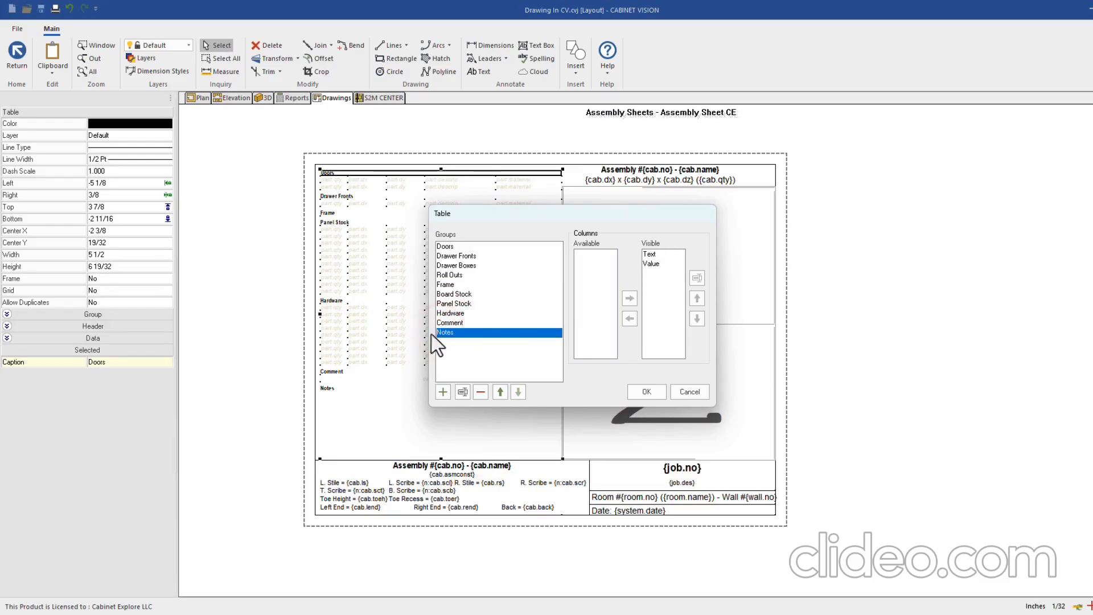
left_click(482, 391)
left_click(581, 340)
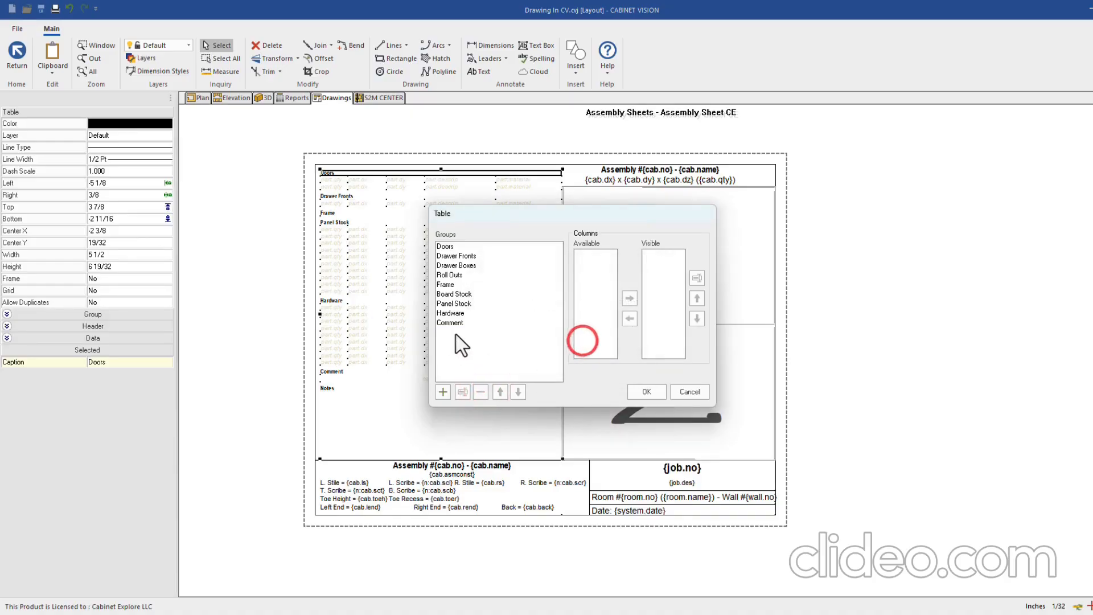
left_click(445, 322)
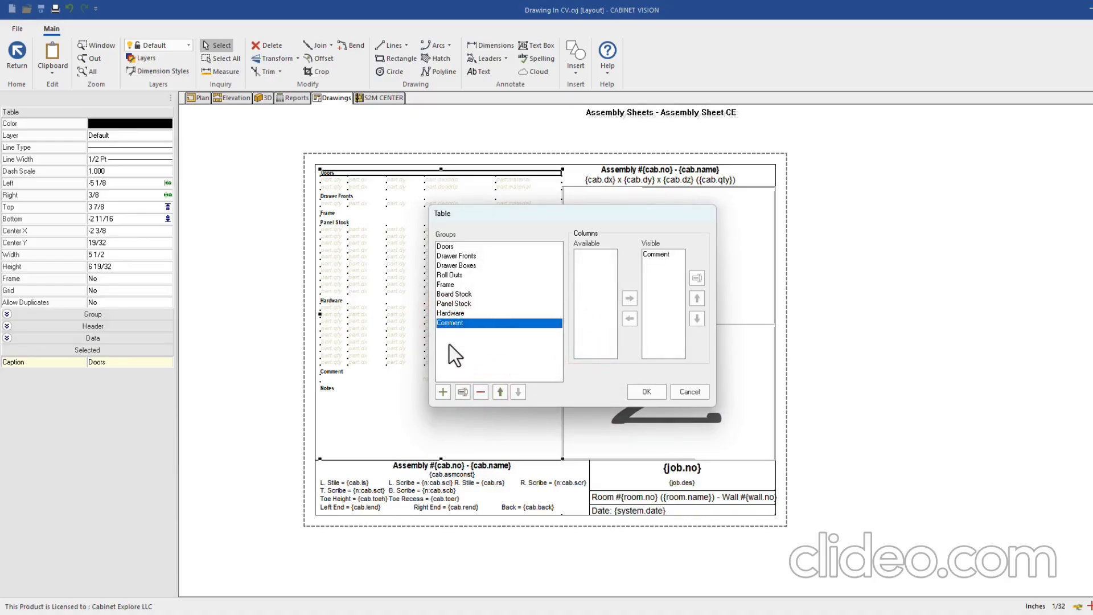
Discard the extra new parts group without choosing a part filter
left_click(442, 391)
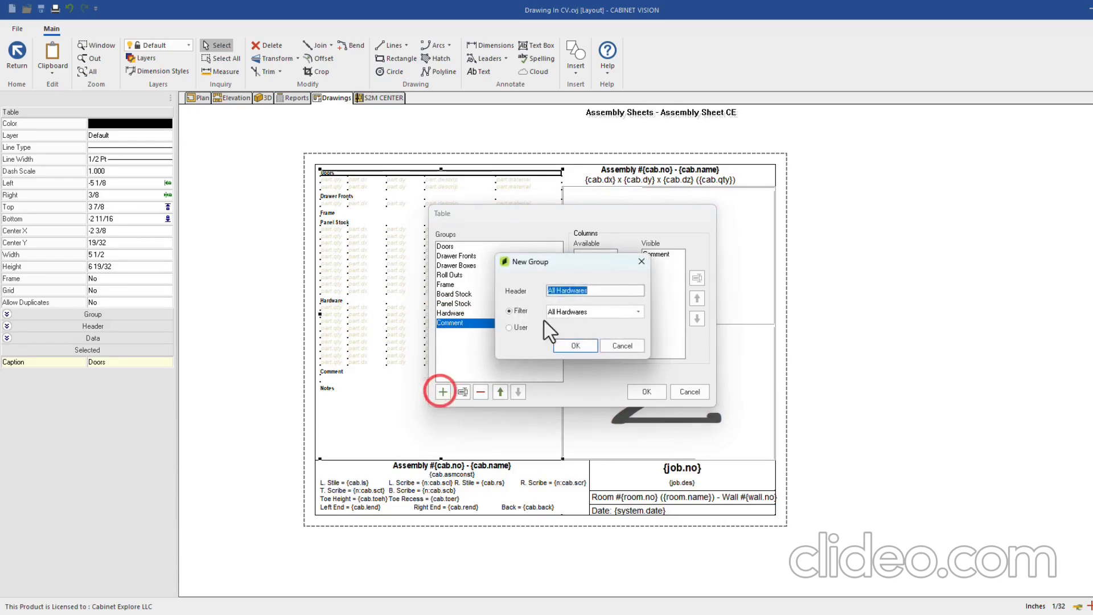
left_click(571, 311)
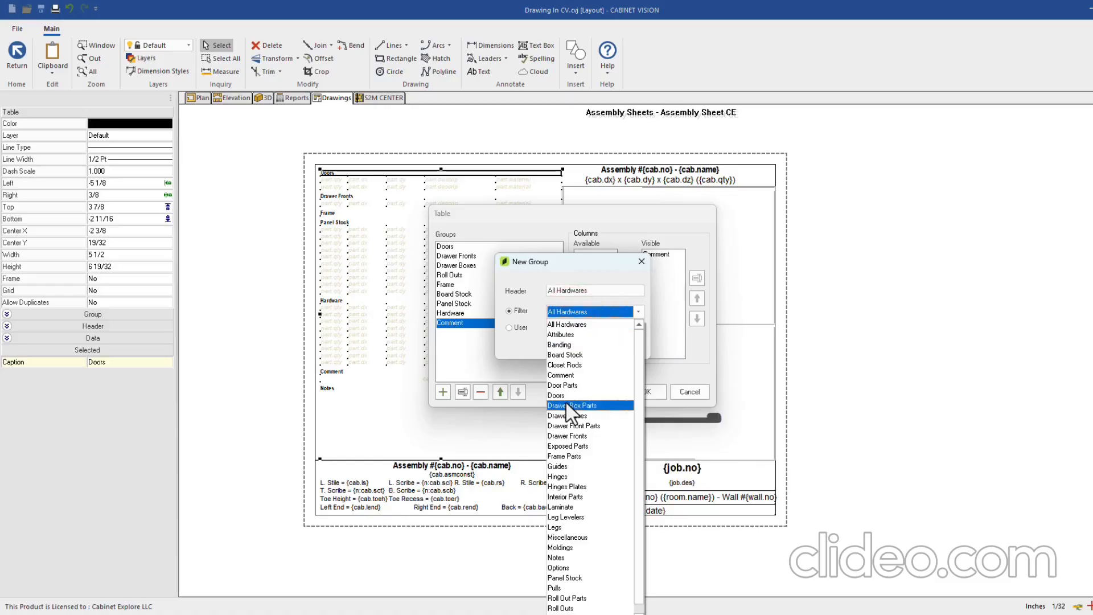
scroll(569, 402, "down", 1)
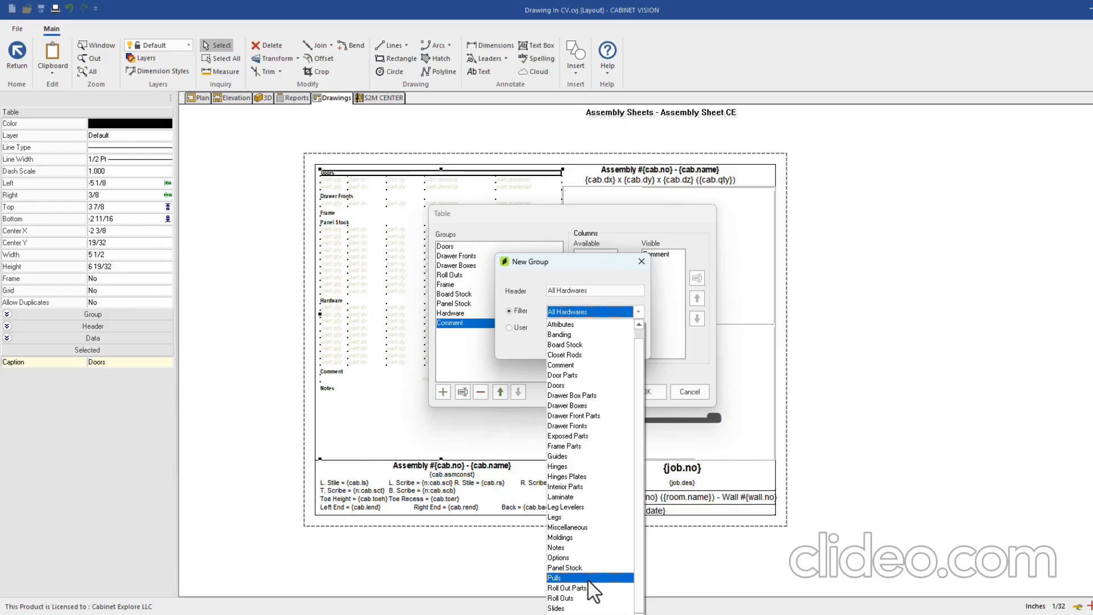
left_click(593, 272)
left_click(617, 347)
Check the Doors, Drawer Fronts, Drawer Boxes and Roll Outs groups, then apply the table changes
left_click(450, 247)
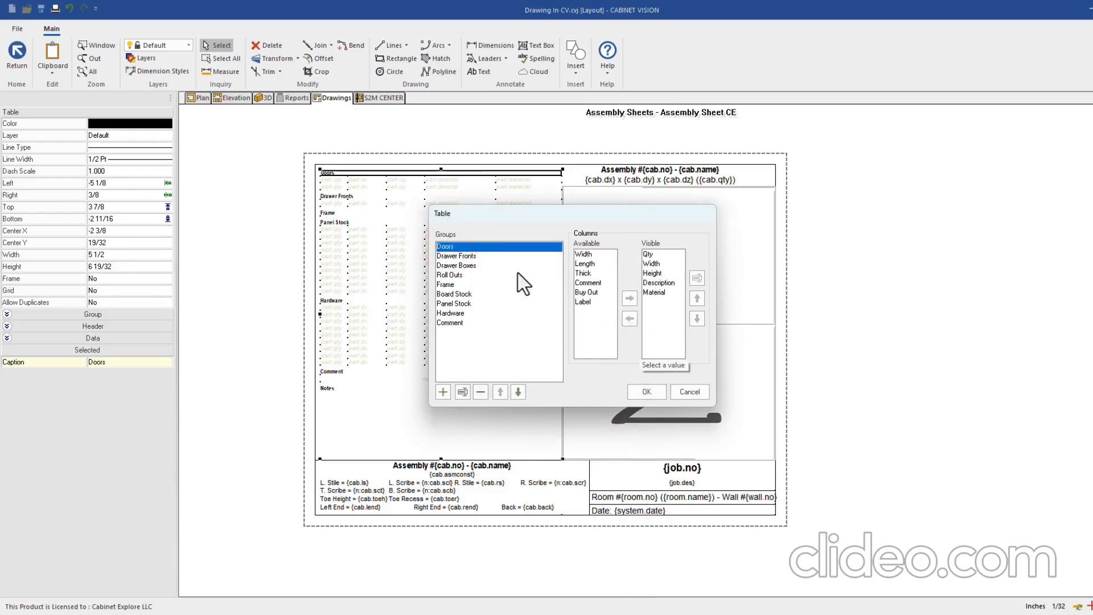
left_click(455, 256)
left_click(455, 266)
left_click(454, 276)
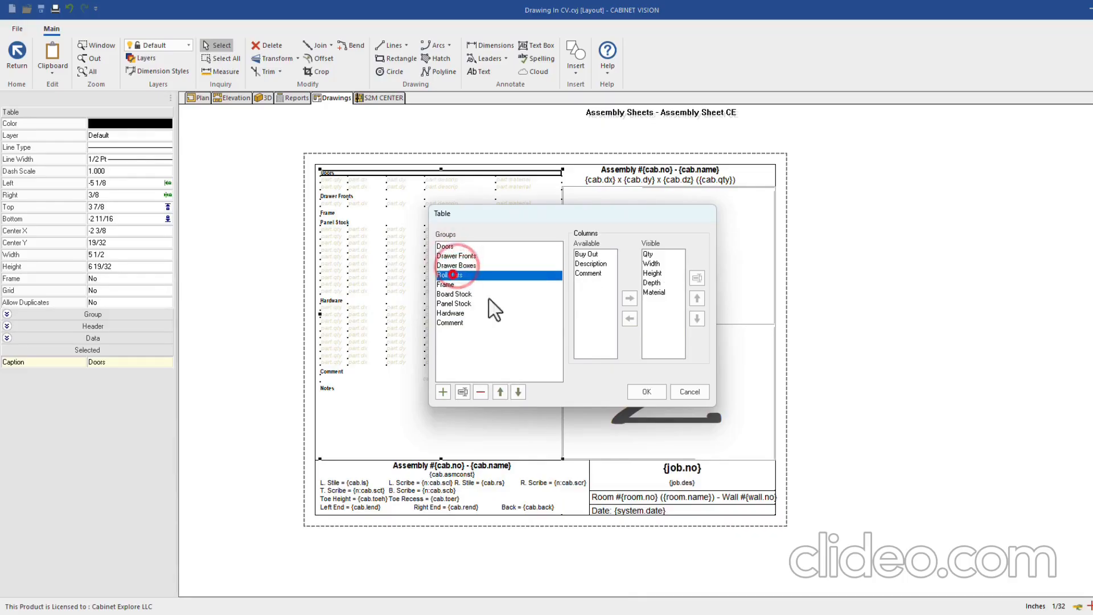
left_click(635, 389)
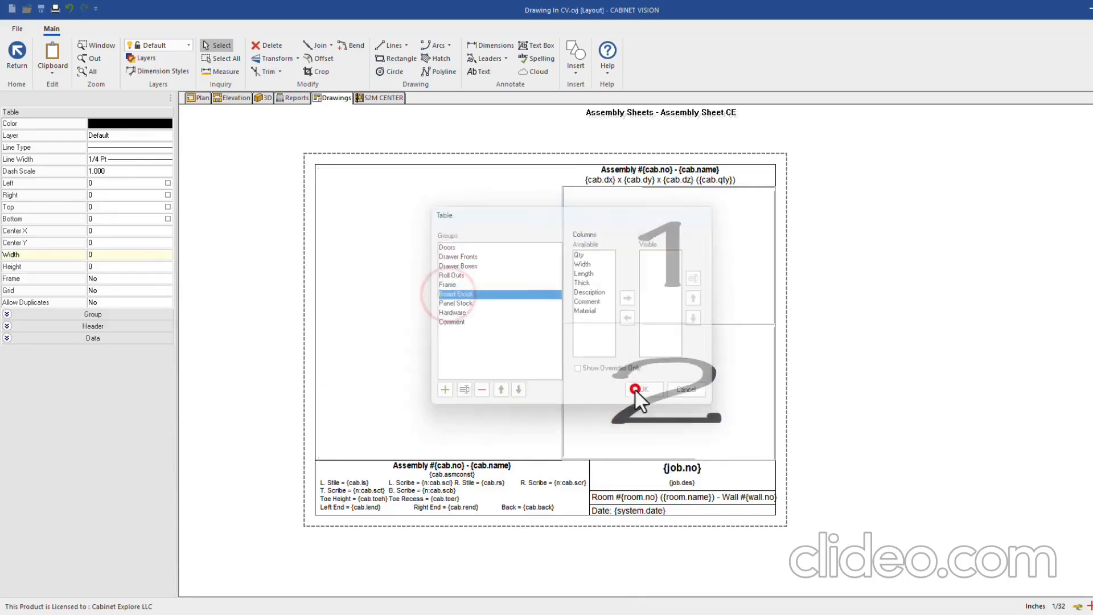
scroll(327, 166, "up", 1)
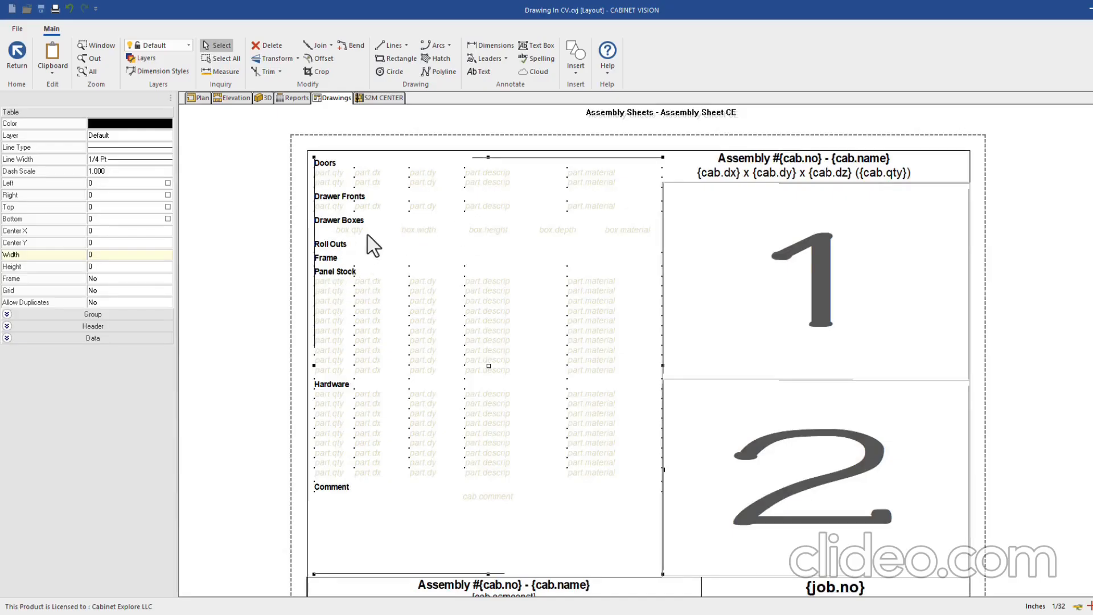
Set the parts table's Frame to No and Grid to Yes
left_click(351, 231)
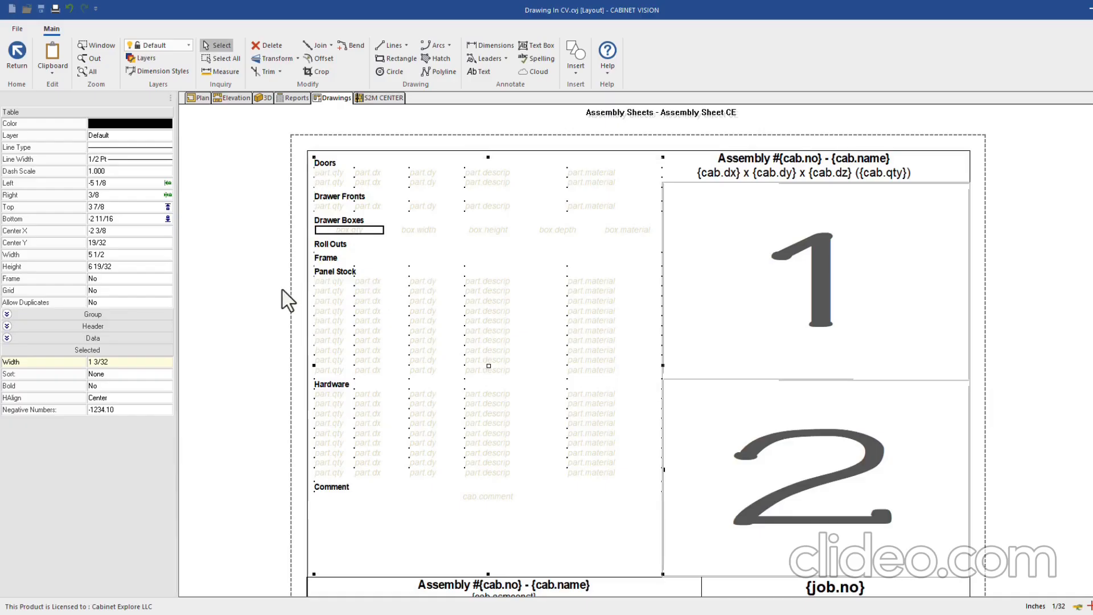
double_click(105, 279)
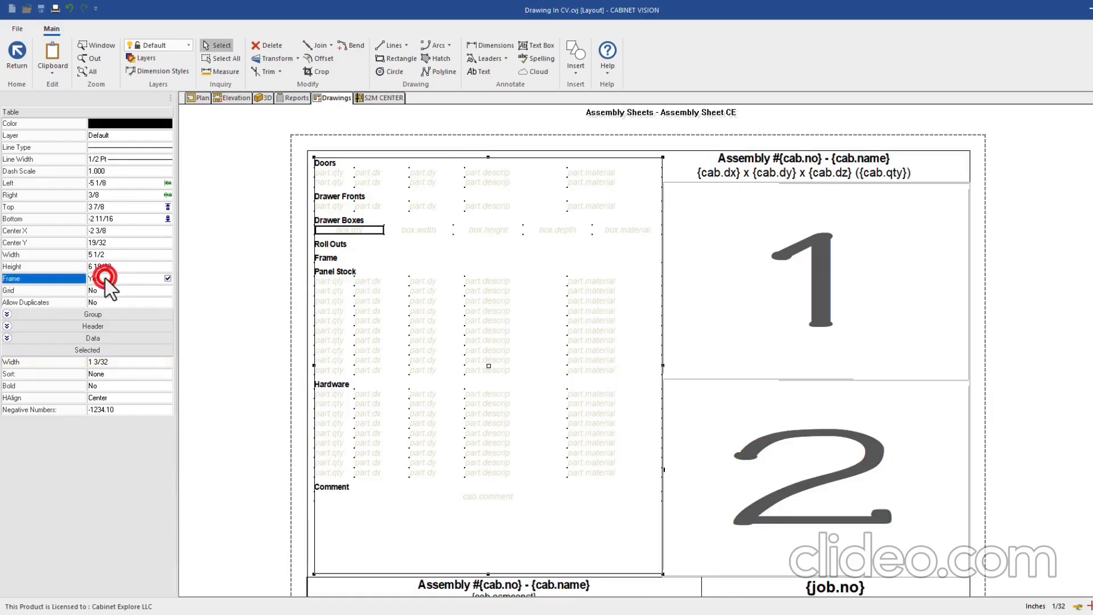
left_click(9, 338)
left_click(7, 327)
left_click(7, 314)
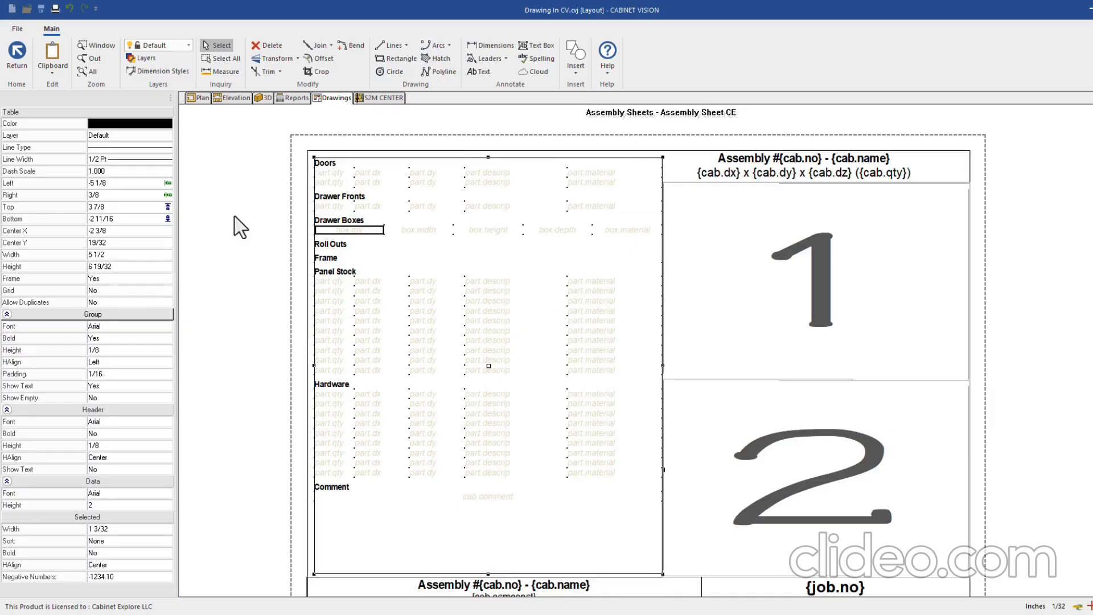
double_click(105, 279)
double_click(94, 290)
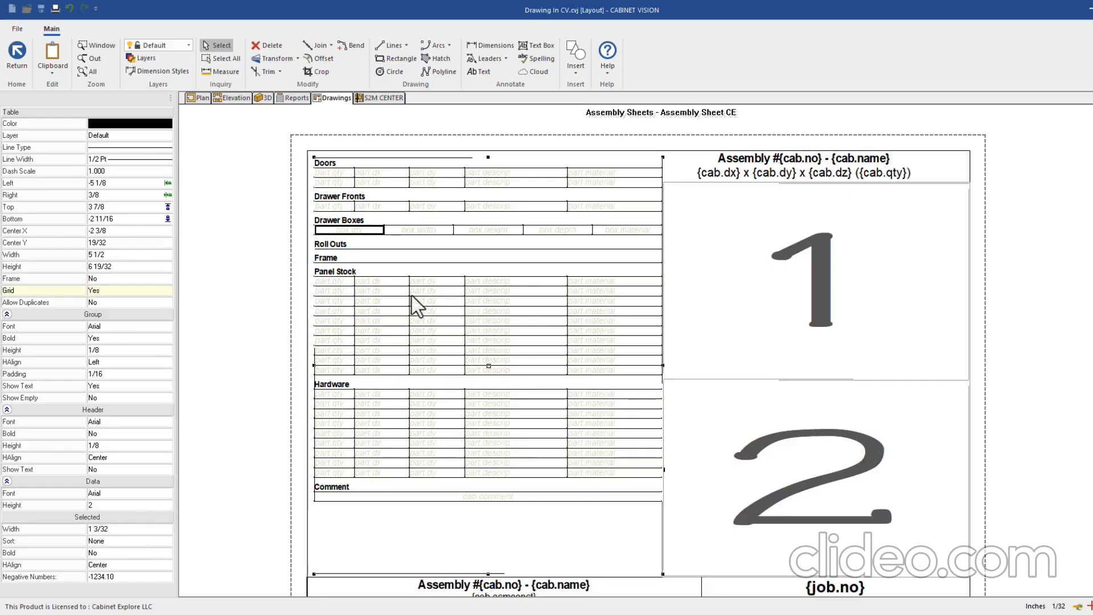
Resize the box qty, box width, box height and box depth columns of the table
left_click(384, 229)
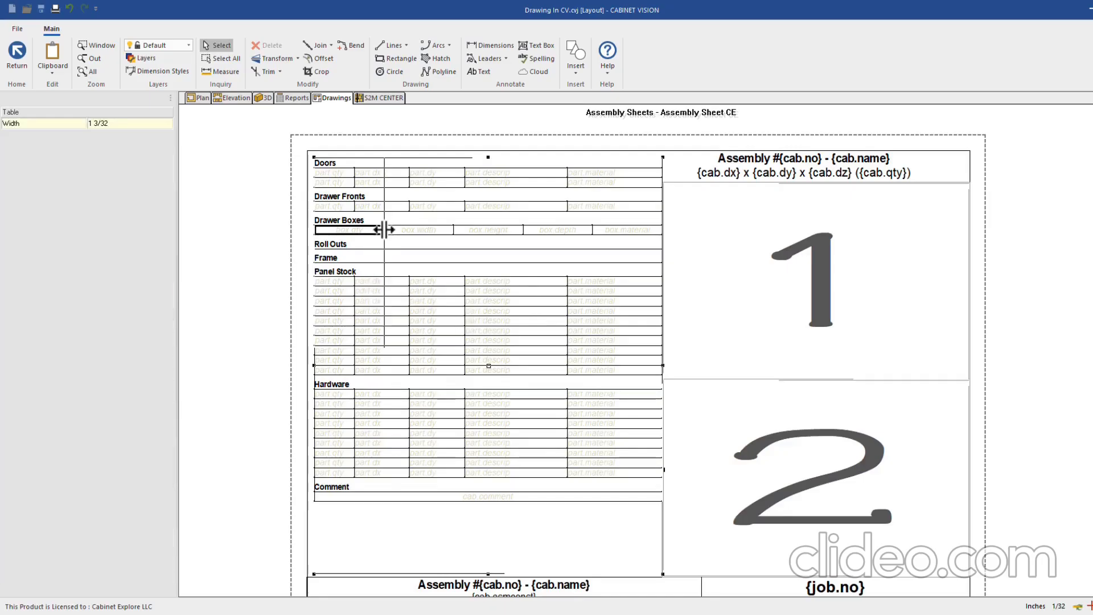
left_click(368, 229)
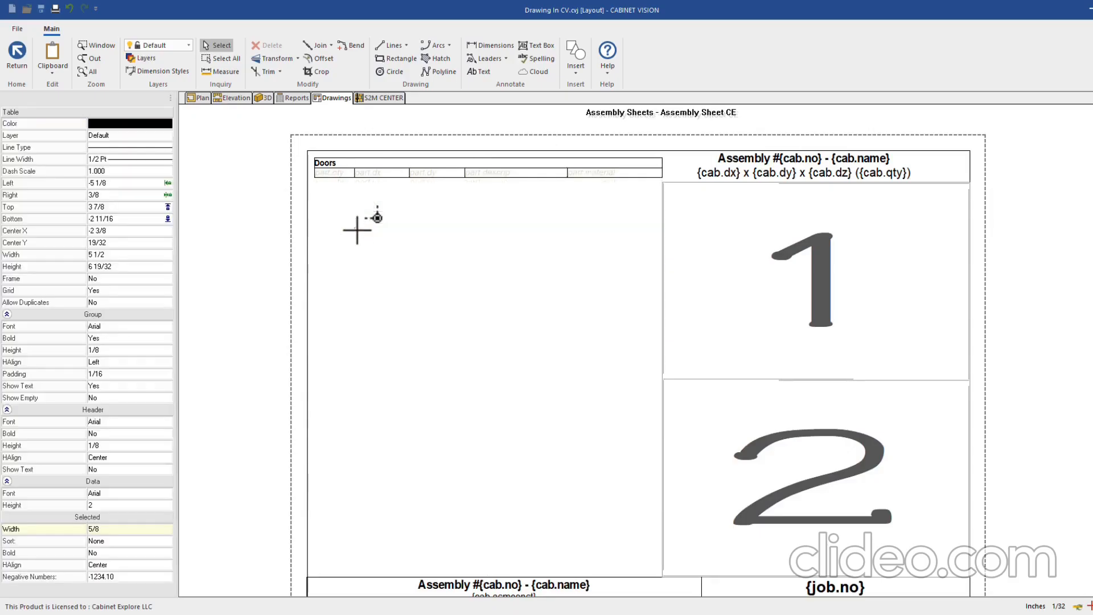
left_click(451, 231)
left_click(410, 230)
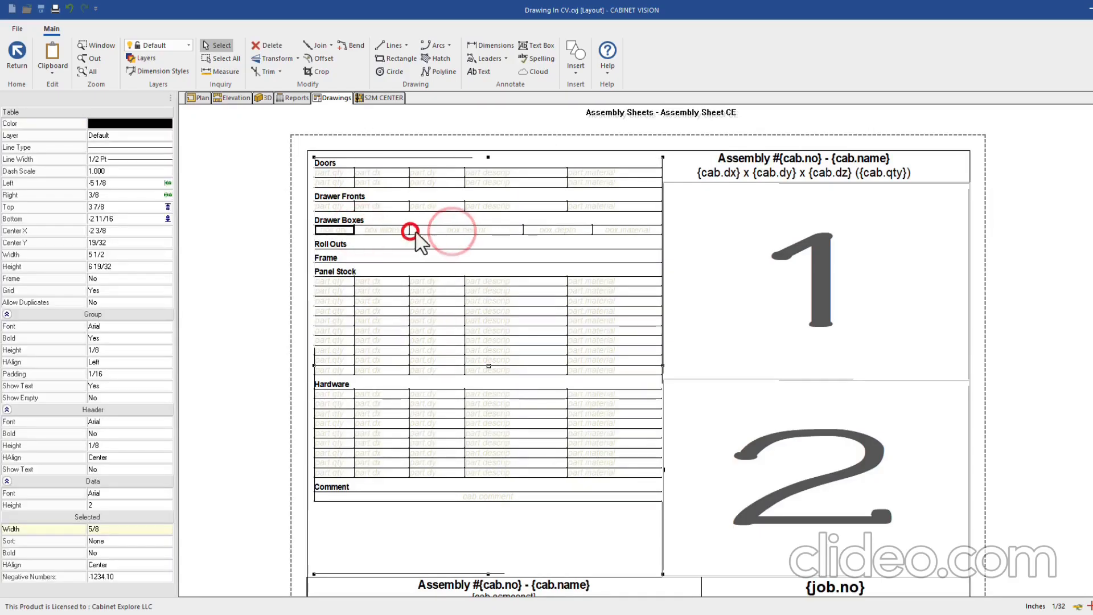
left_click(523, 230)
left_click(469, 230)
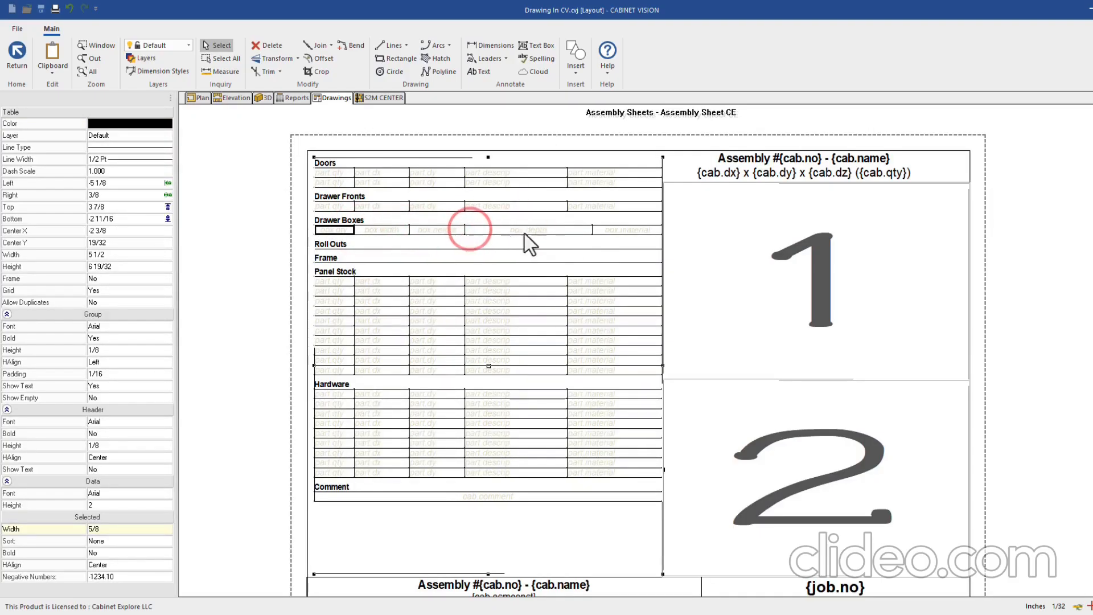
left_click(592, 230)
left_click(570, 227)
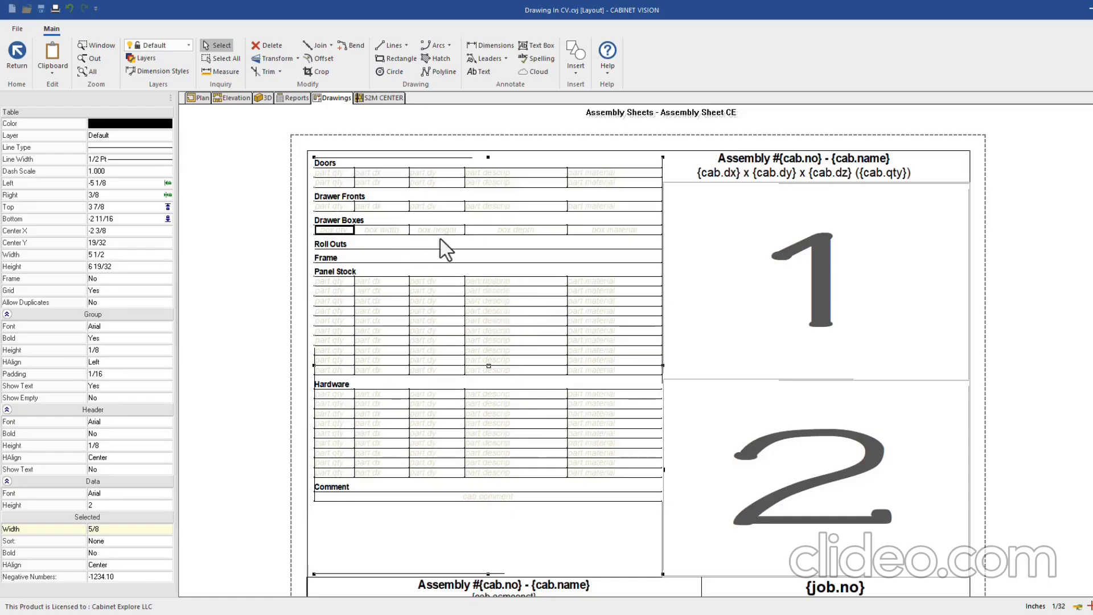
left_click(335, 229)
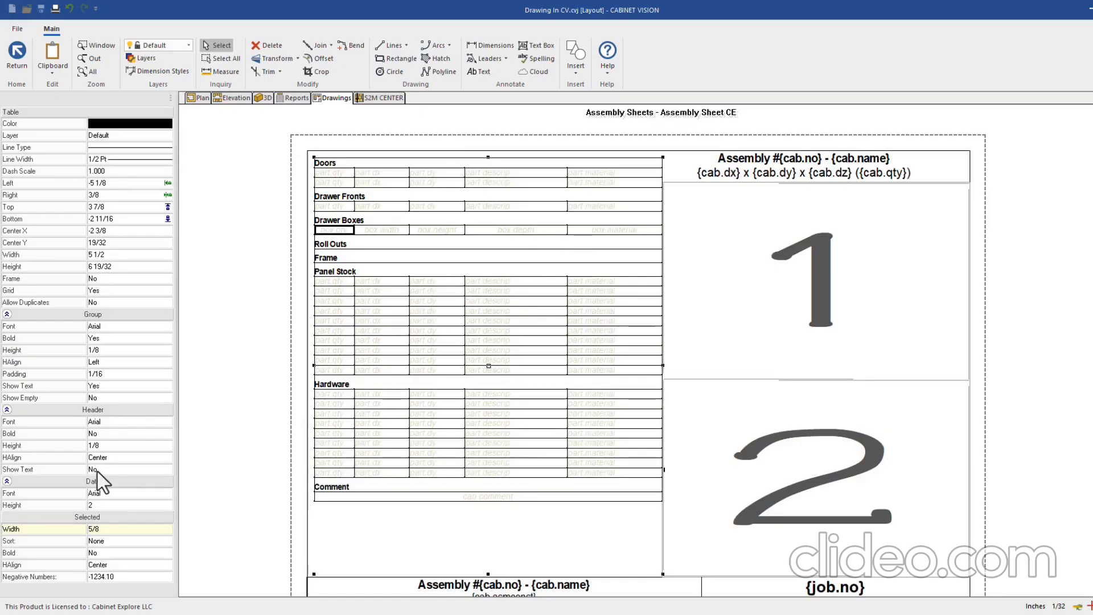
Set HAlign to Left for the box.width, box.height and box.depth cells
left_click(99, 565)
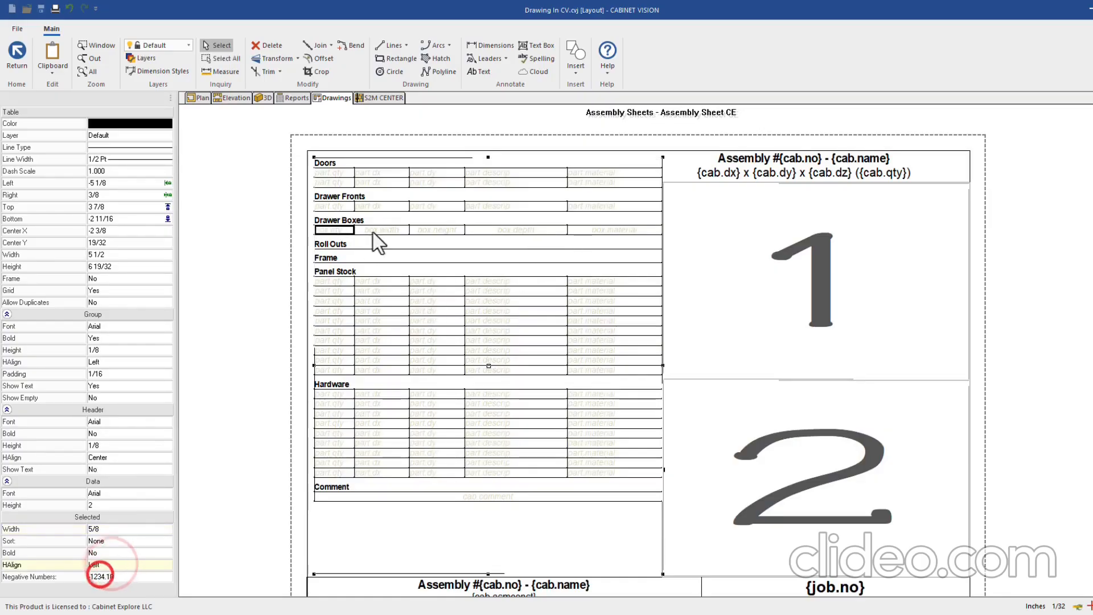
left_click(382, 227)
left_click(118, 565)
left_click(104, 575)
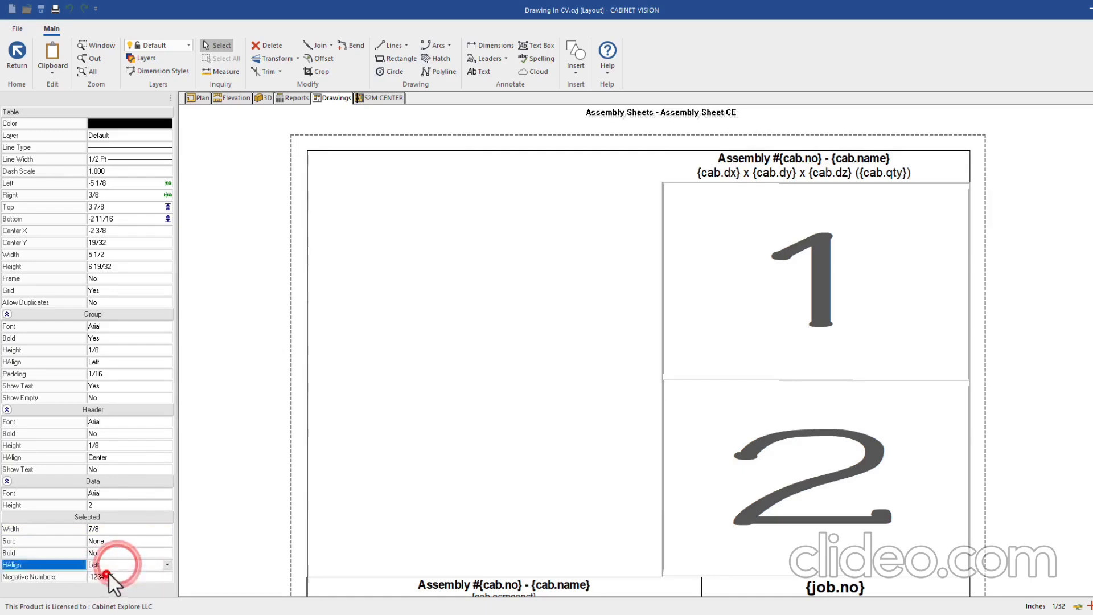
left_click(446, 229)
left_click(111, 572)
left_click(108, 568)
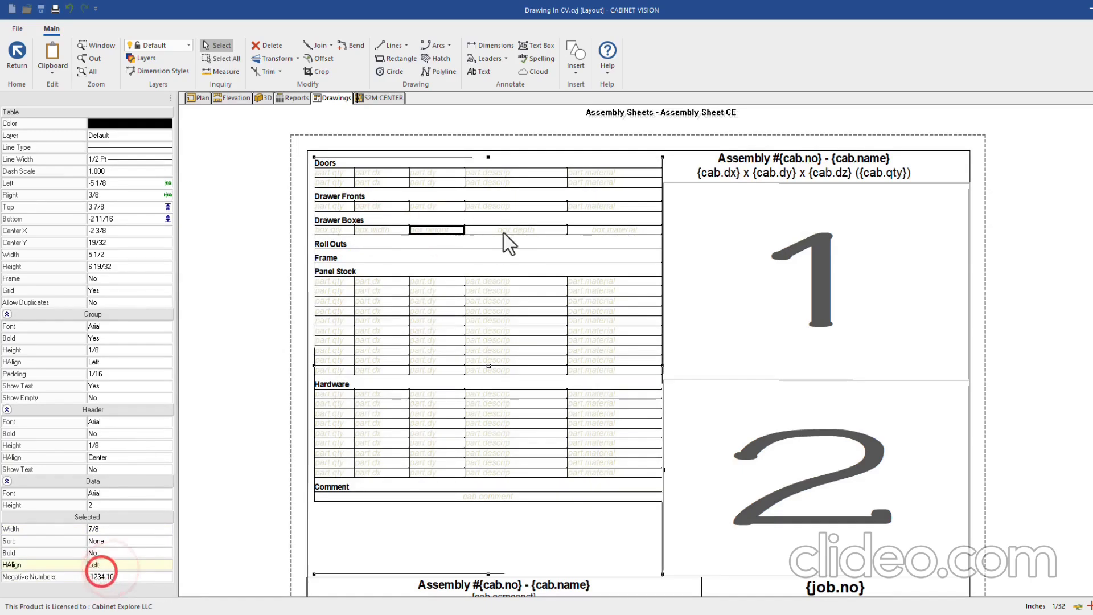
left_click(506, 231)
left_click(122, 565)
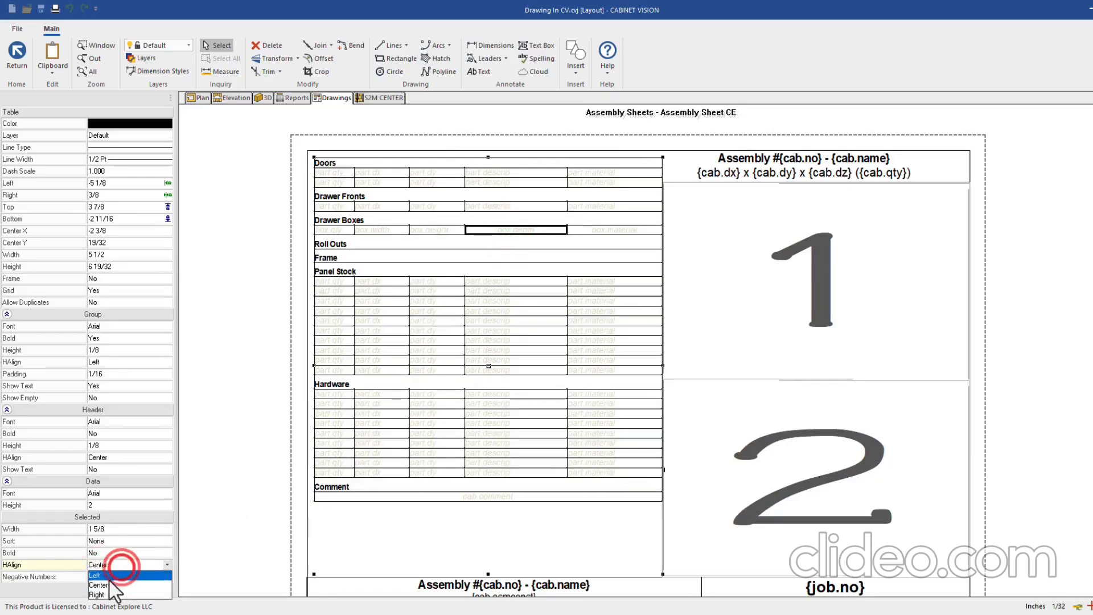
left_click(107, 577)
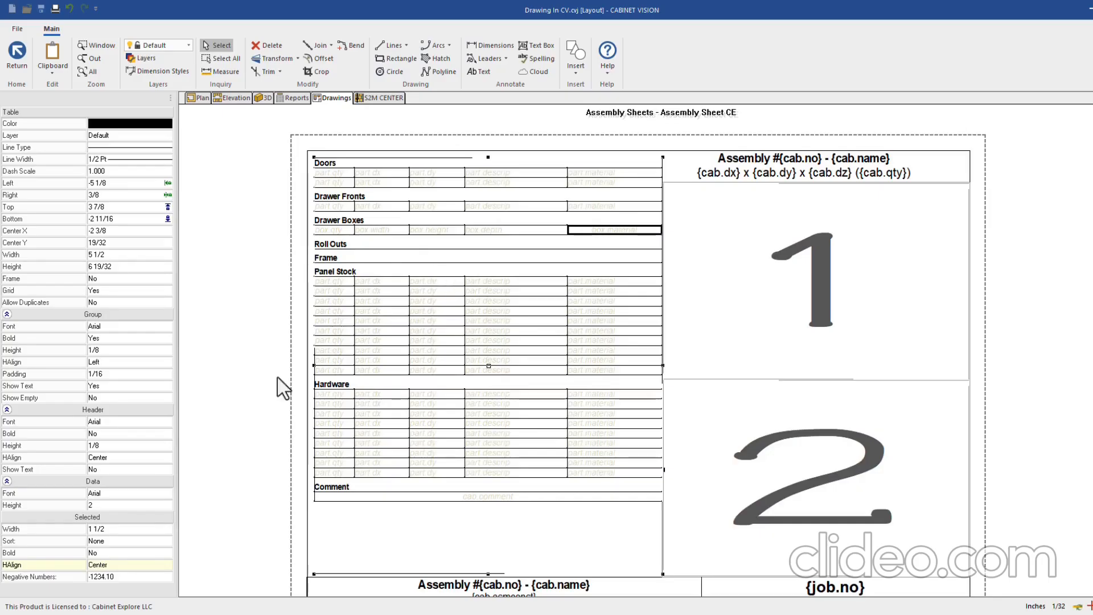
Left-align the box.material cell and the Comment row text
left_click(97, 565)
left_click(100, 576)
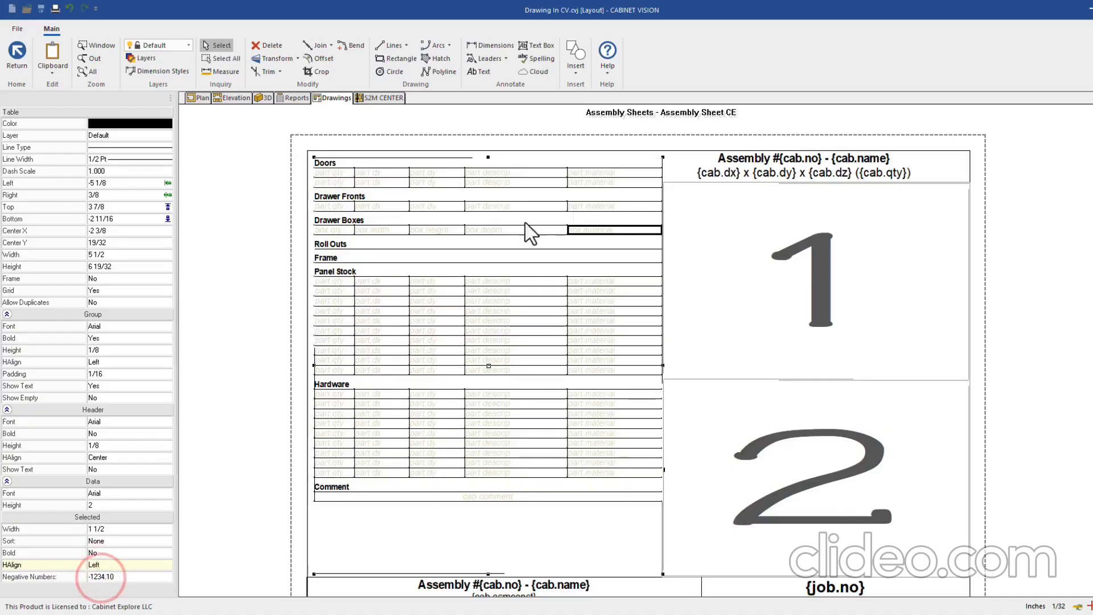
scroll(469, 471, "down", 2)
scroll(391, 452, "up", 2)
left_click(493, 358)
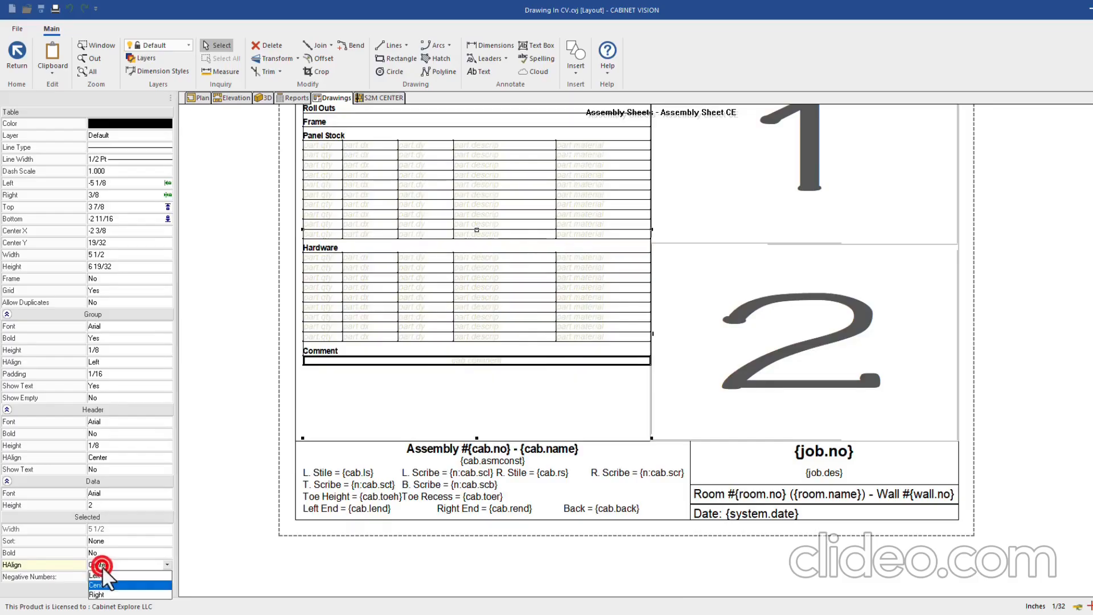
left_click(104, 576)
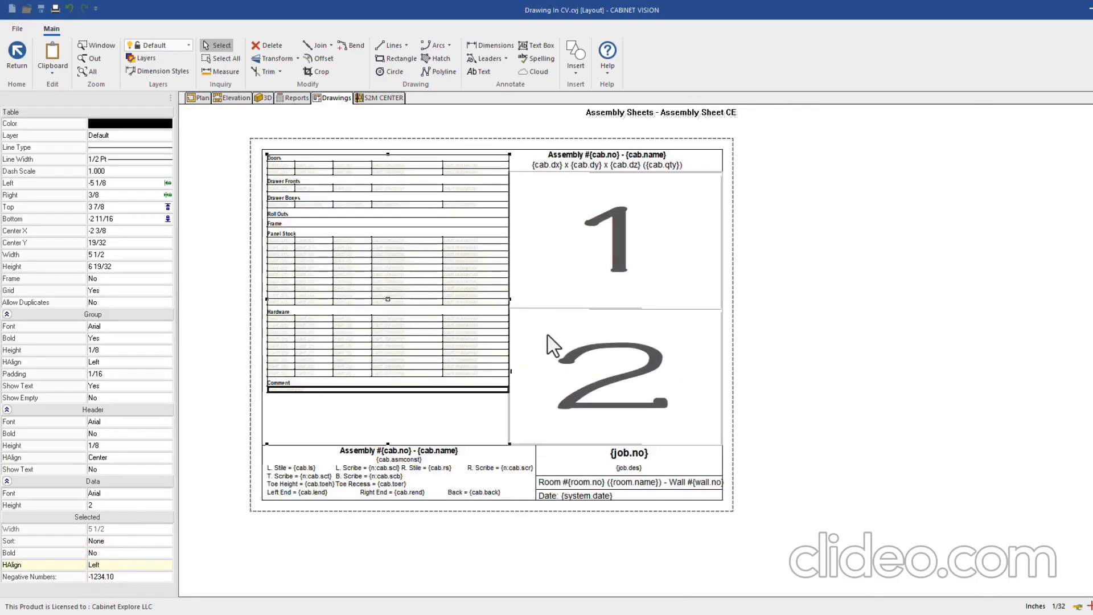
Stretch the graphic views container up to the sheet border and lower the parts table's top
scroll(622, 193, "up", 3)
left_click(643, 178)
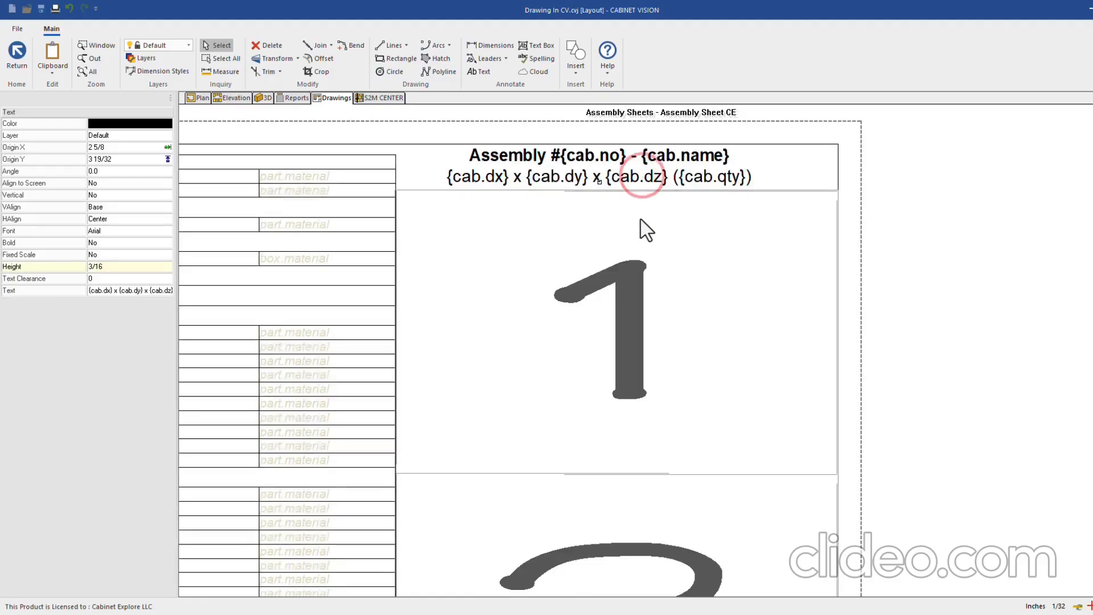
left_click(634, 198)
scroll(673, 205, "down", 3)
left_click_drag(692, 190, 698, 168)
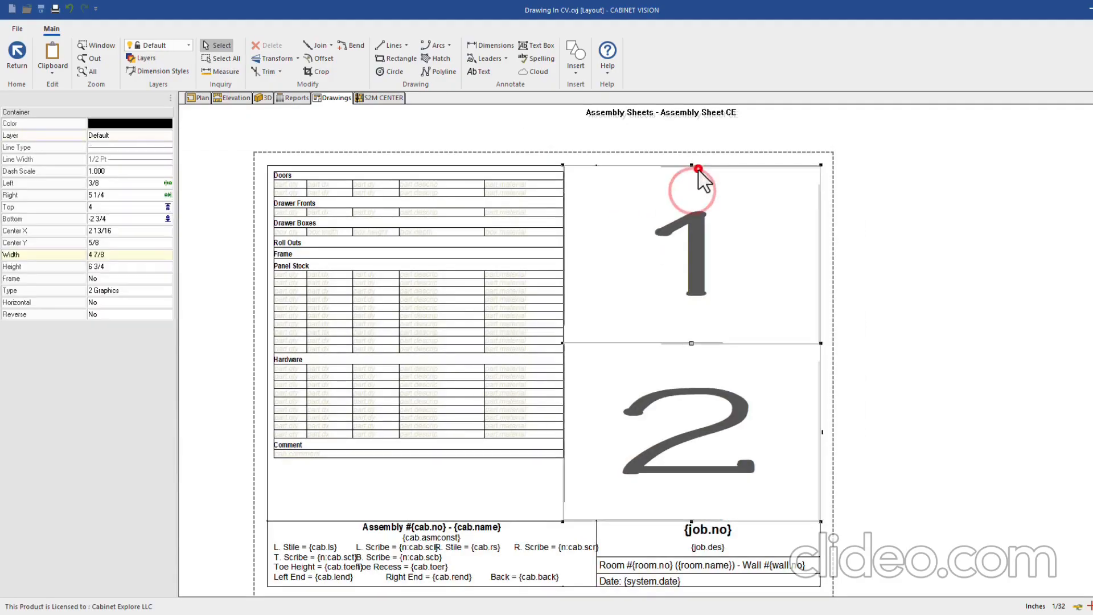
left_click(423, 189)
left_click_drag(419, 345, 421, 345)
left_click_drag(420, 170, 419, 212)
Add a 'Cab #{cab.no}' text label at the sheet's top-left using the Cabinet Number field
left_click(483, 74)
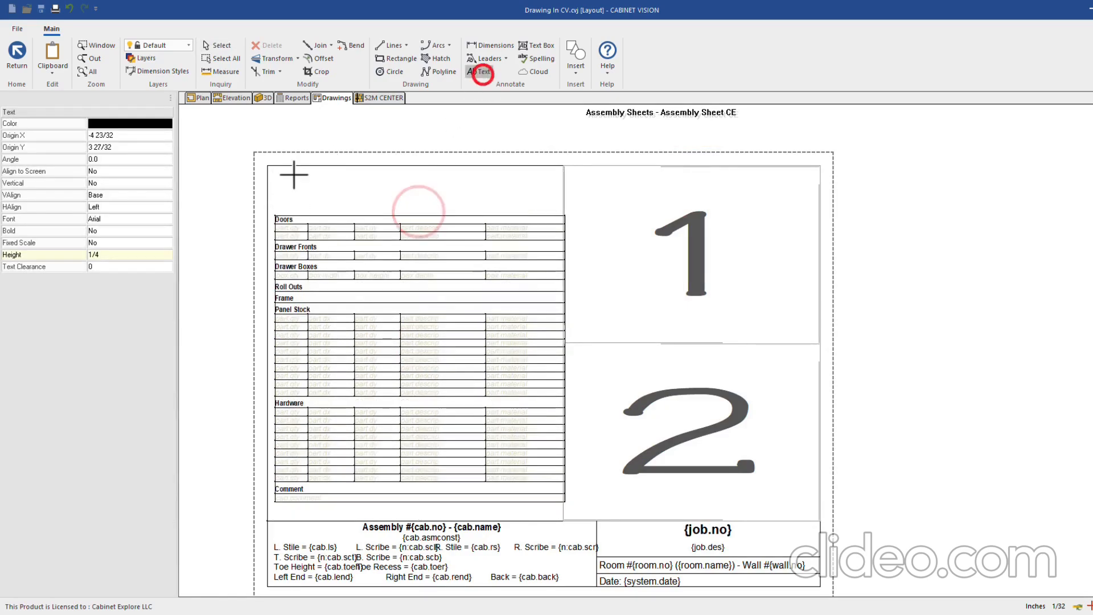
left_click(277, 177)
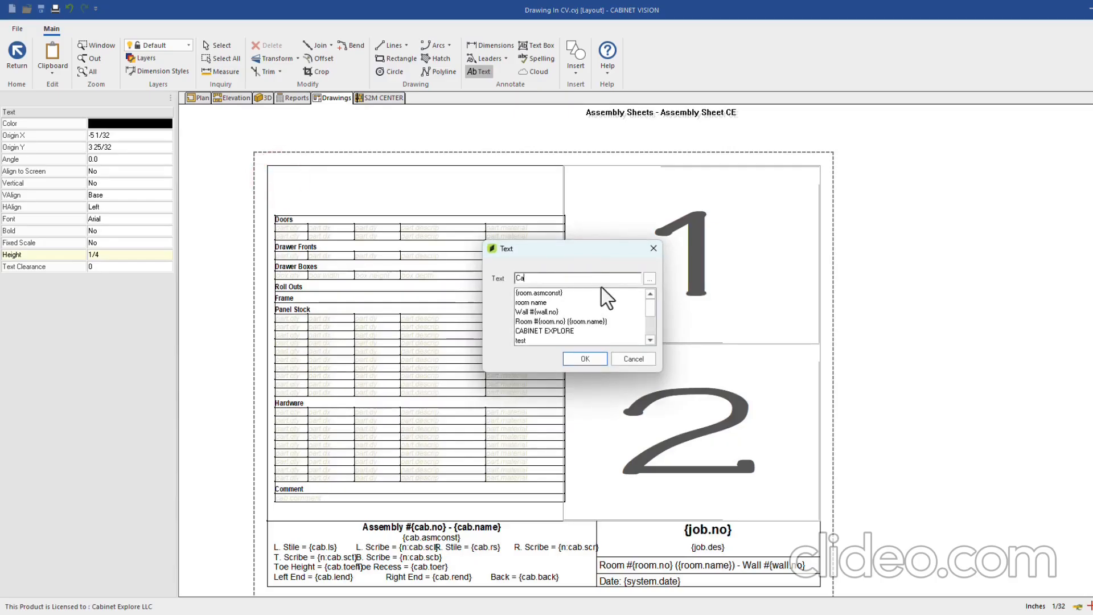
type("#")
left_click(650, 278)
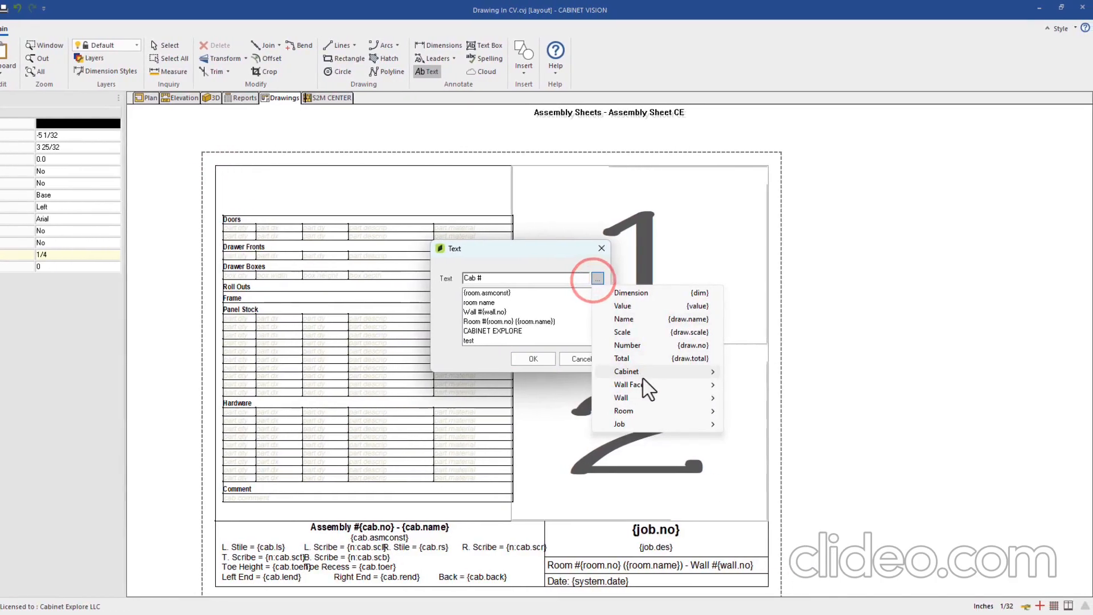
mouse_move(696, 376)
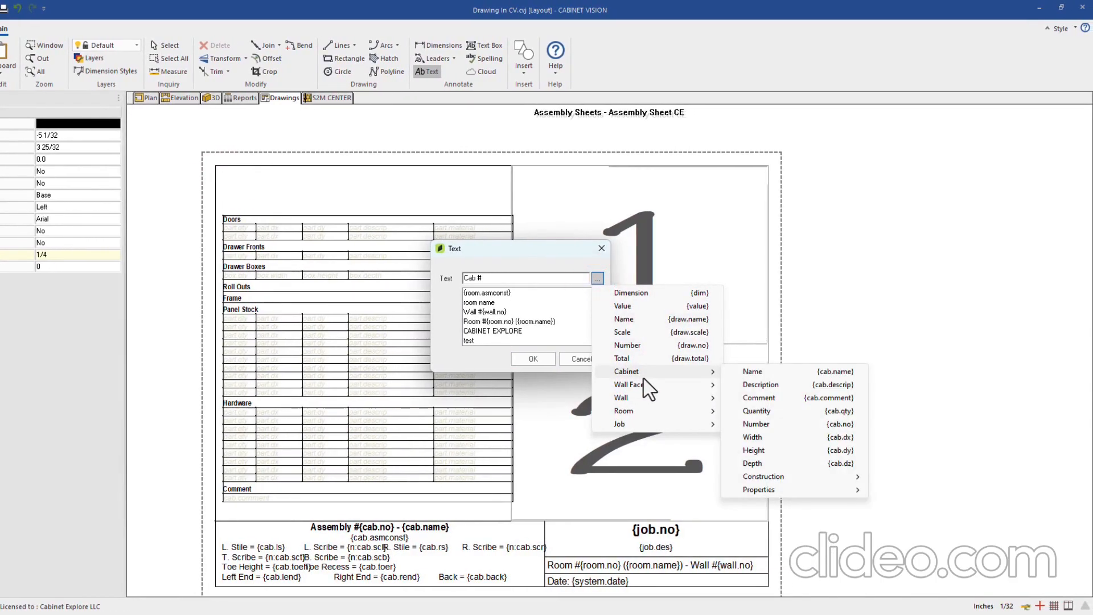
left_click(763, 423)
left_click(536, 357)
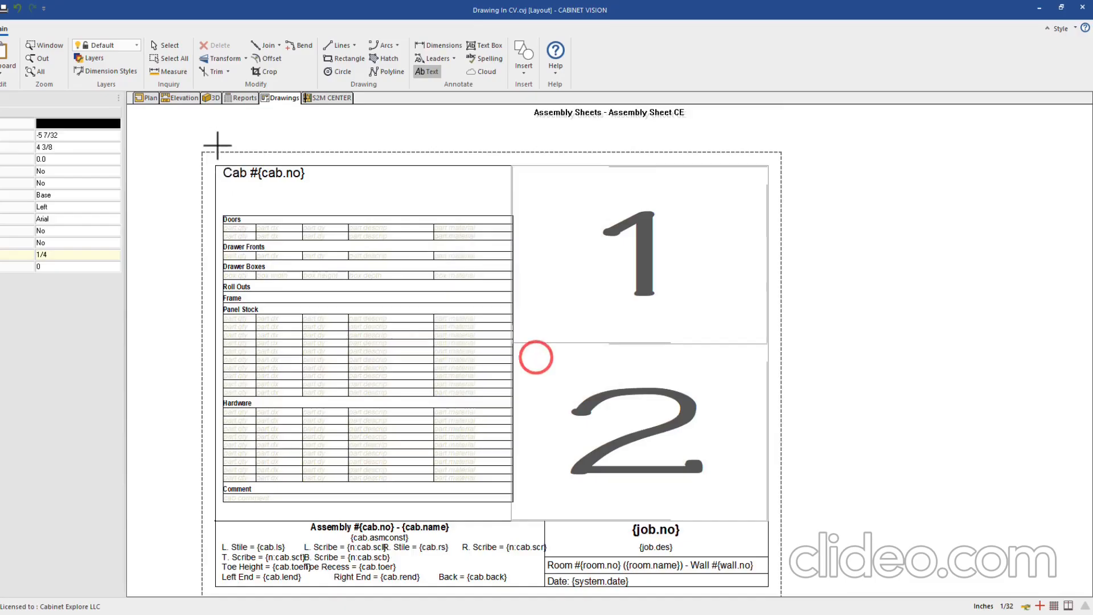
scroll(217, 147, "up", 2)
Shift the Cab #{cab.no} label slightly left and turn on the drawing grid
left_click(173, 47)
scroll(223, 166, "up", 2)
scroll(226, 174, "up", 1)
left_click(249, 190)
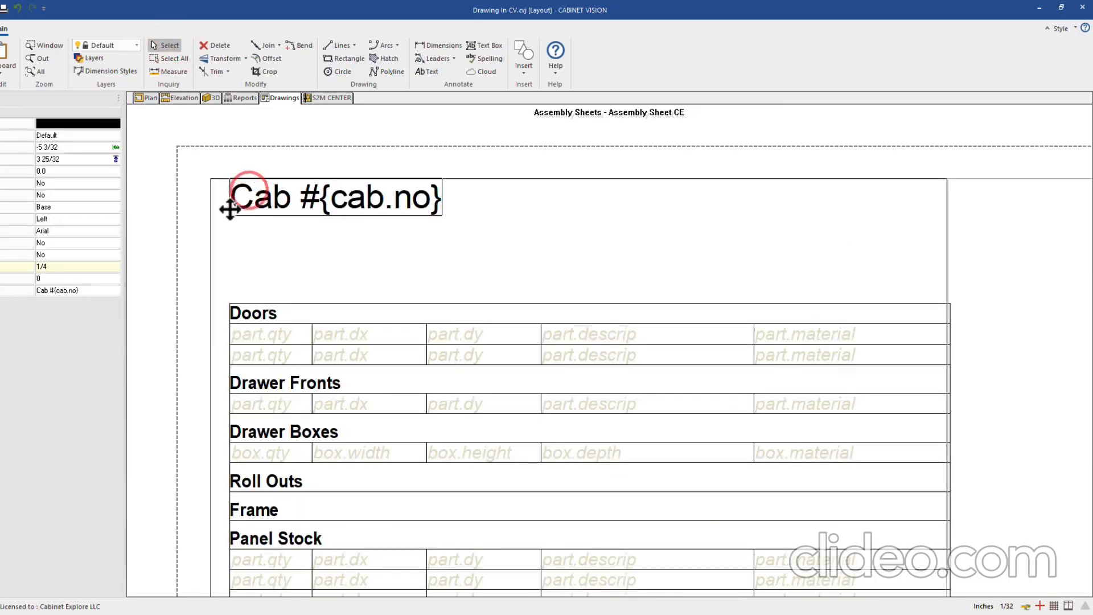
left_click(230, 210)
left_click(226, 214)
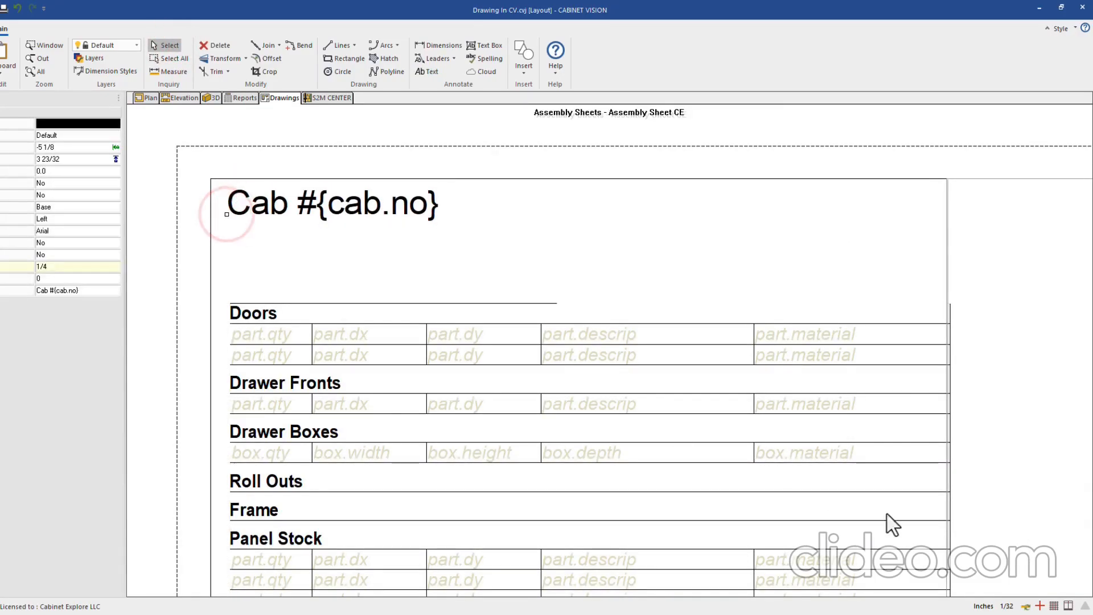
left_click(1052, 606)
Set the grid spacing to .125 and snap the Cab # label onto the grid
right_click(242, 280)
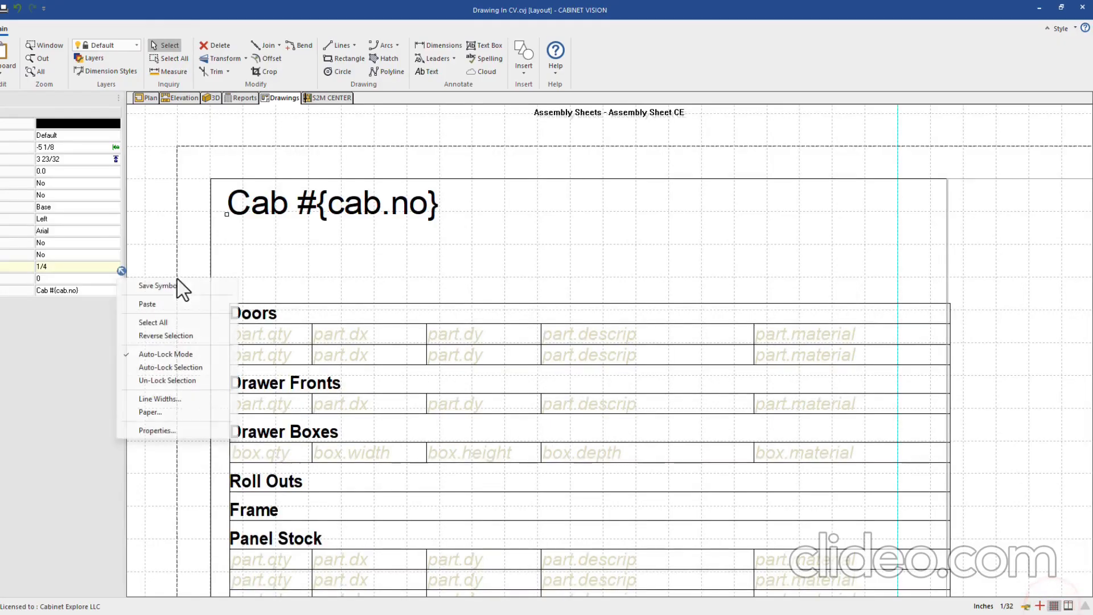
left_click(157, 431)
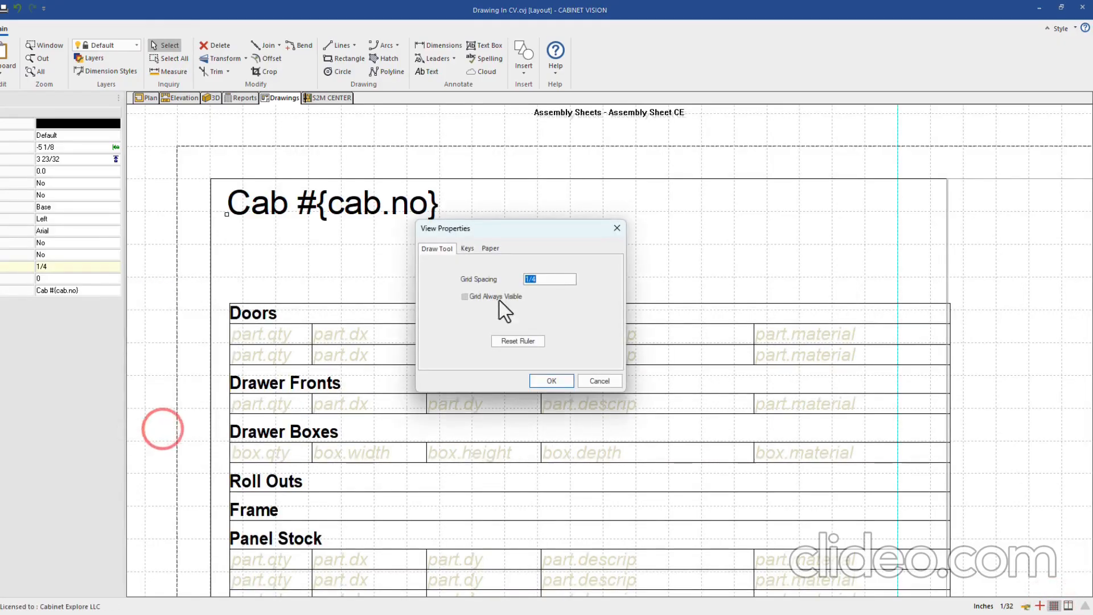
type(".125")
left_click(542, 382)
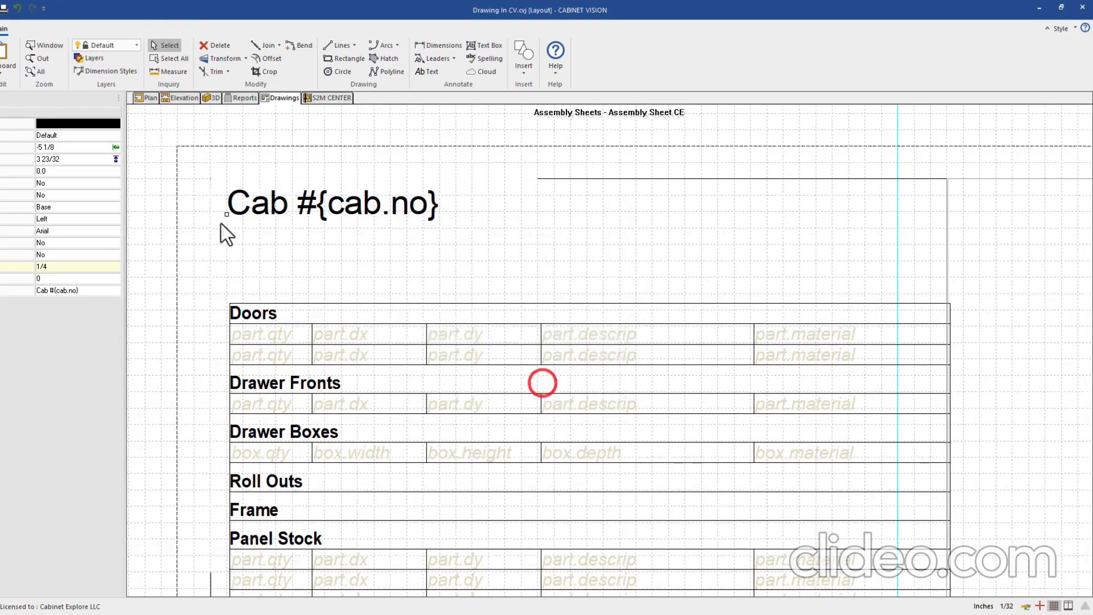
scroll(216, 216, "up", 2)
left_click_drag(236, 220, 235, 237)
middle_click_drag(222, 225, 300, 207)
scroll(425, 232, "down", 1)
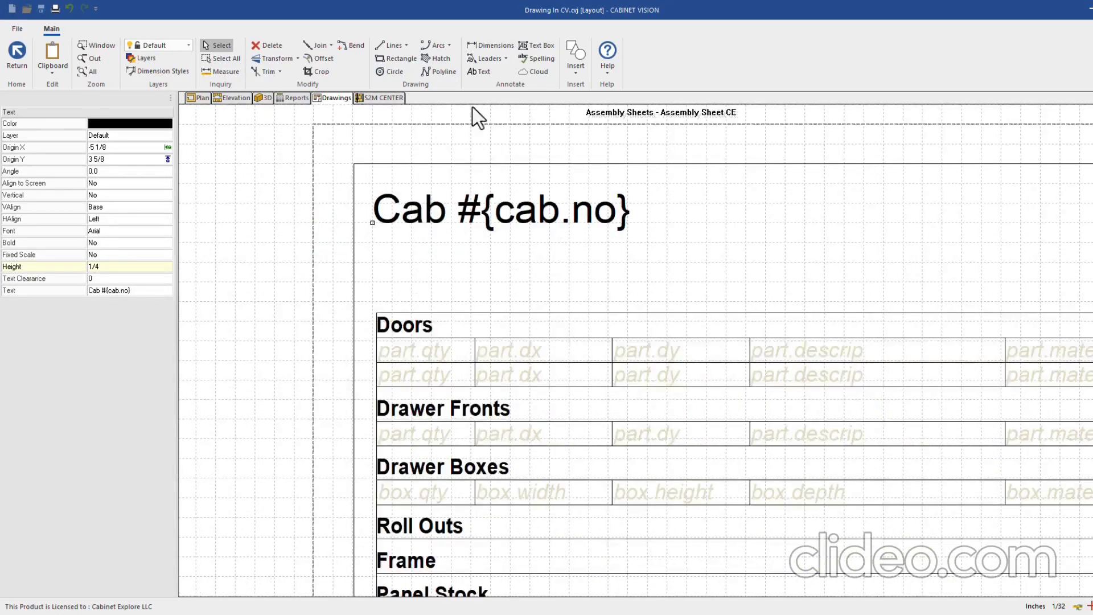
Start a Dimensions: label below the cabinet number with the Cabinet Width field followed by 'x'
left_click(481, 72)
left_click(371, 258)
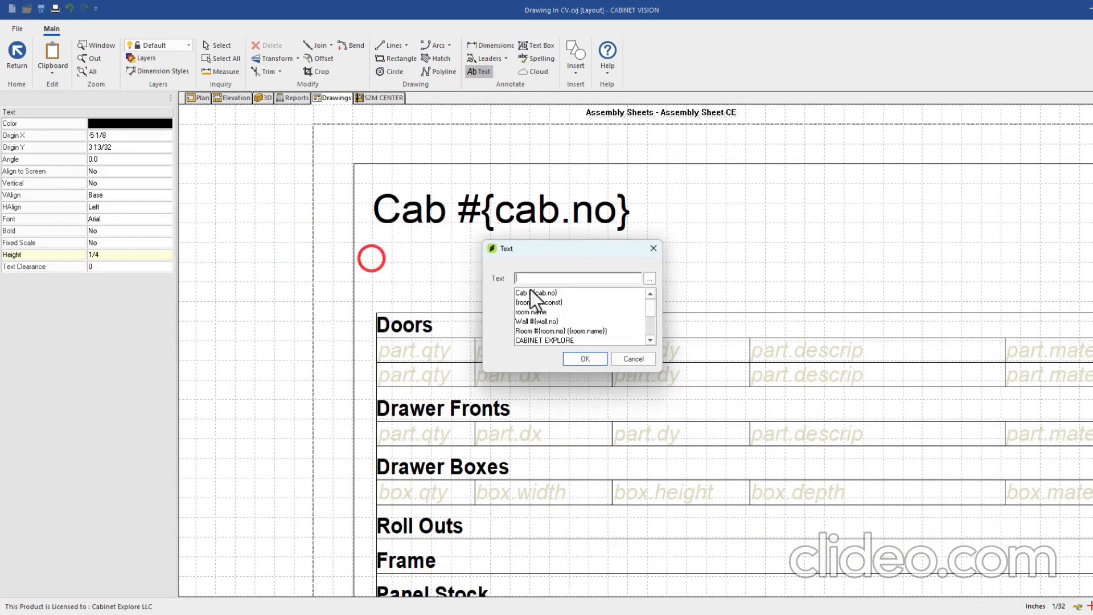
left_click(649, 278)
left_click(681, 371)
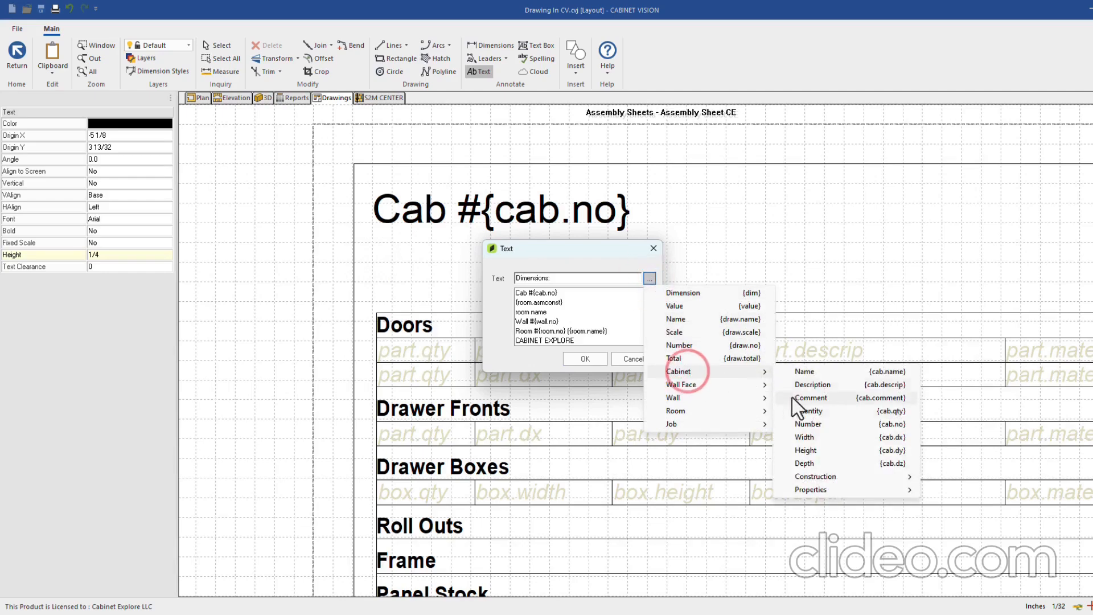
mouse_move(752, 385)
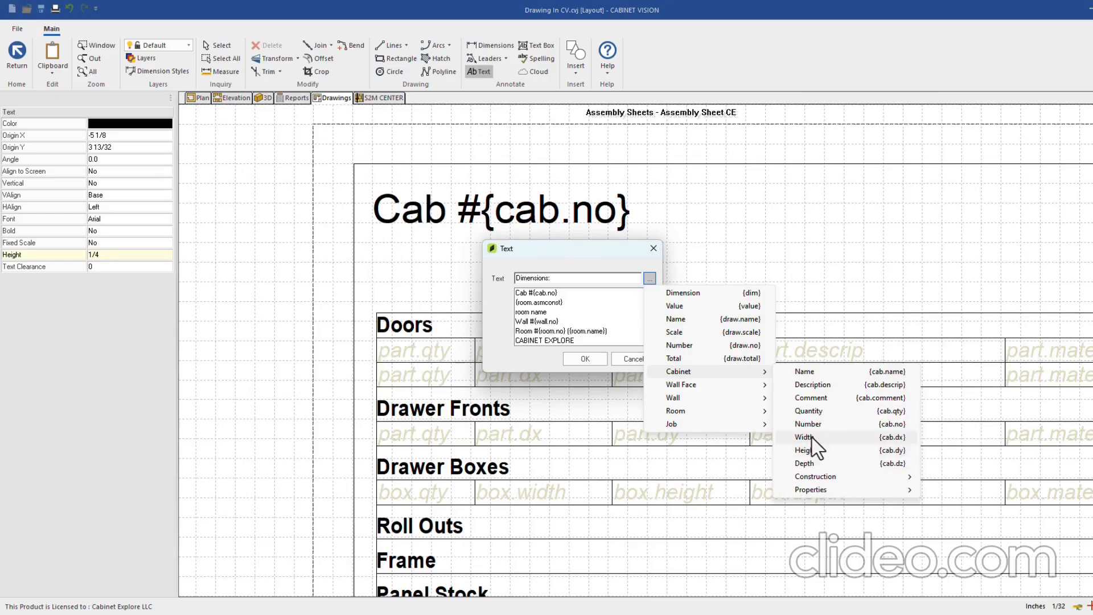
left_click(812, 439)
left_click(585, 279)
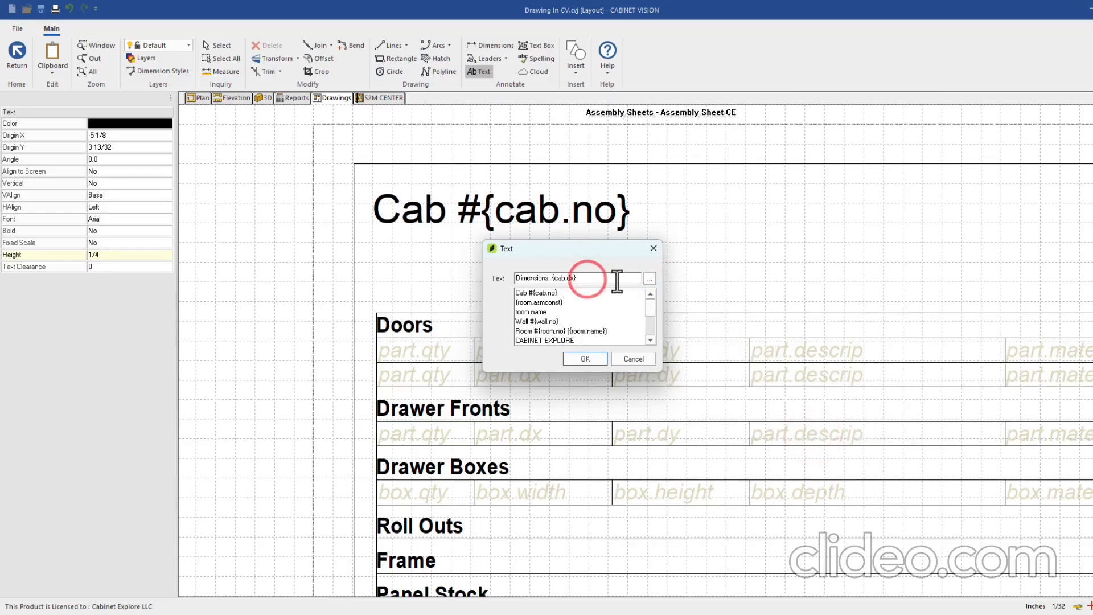
type("x")
Add the Cabinet Height and Depth fields to finish 'Dimensions: {cab.dx}x{cab.dy}x{cab.dz}'
left_click(650, 278)
left_click(729, 371)
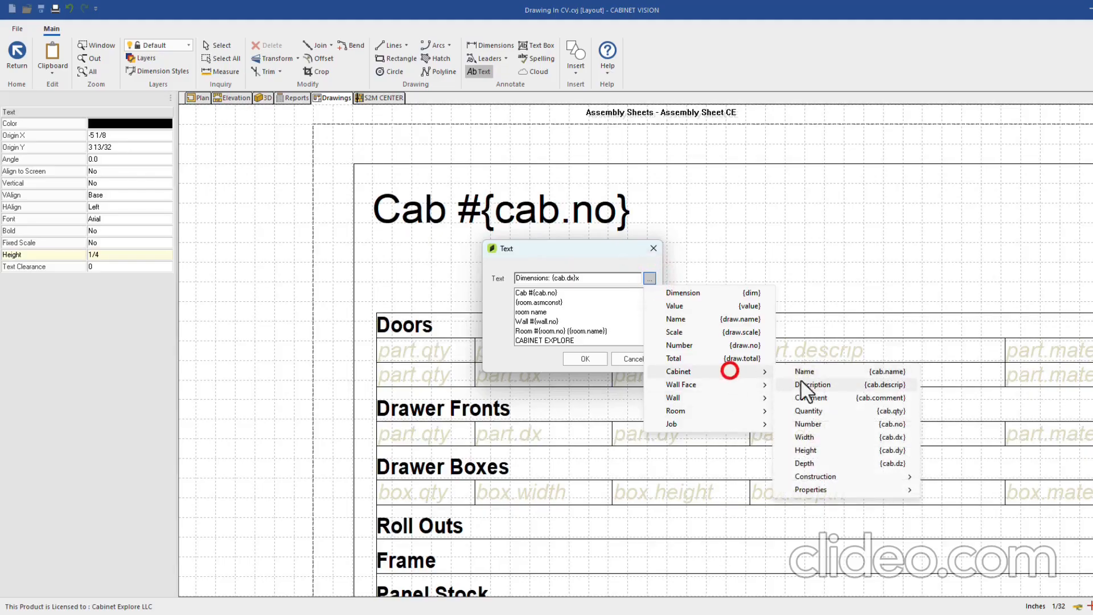
left_click(822, 453)
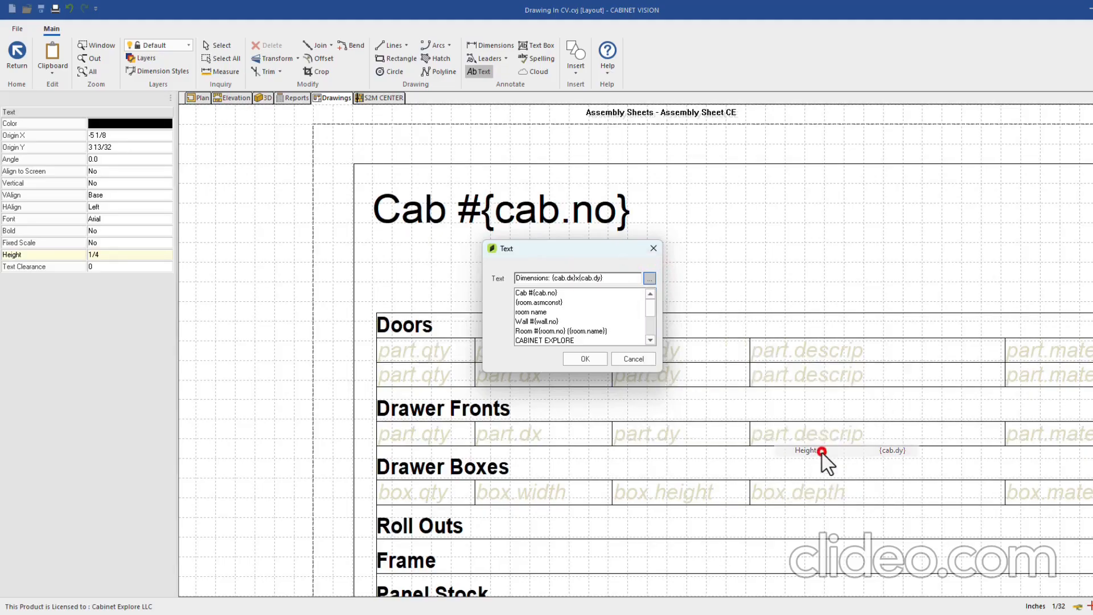
left_click(608, 280)
left_click(649, 278)
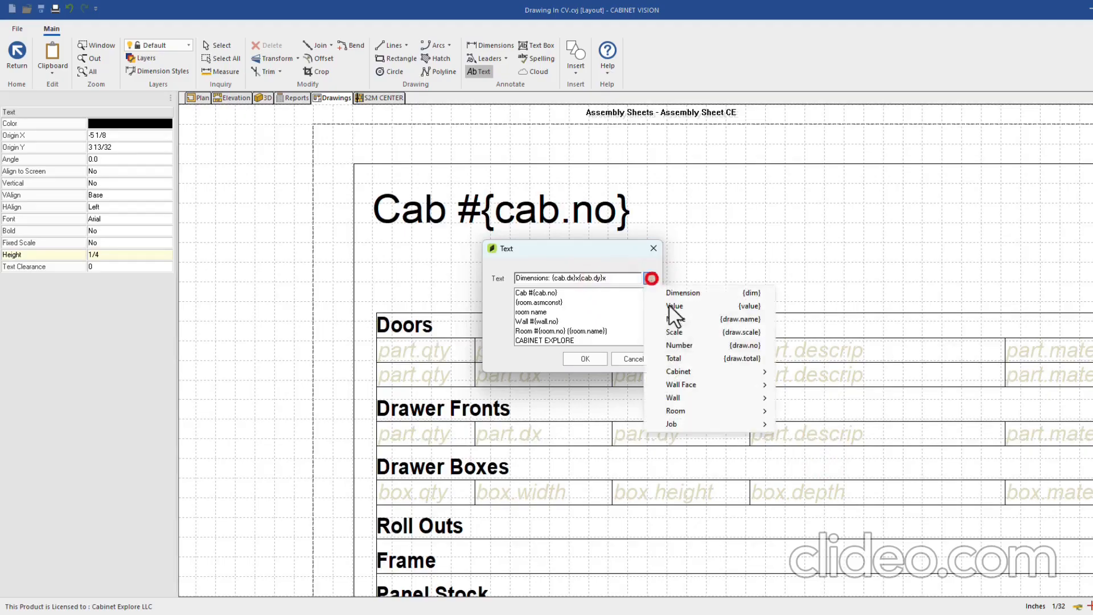
mouse_move(695, 372)
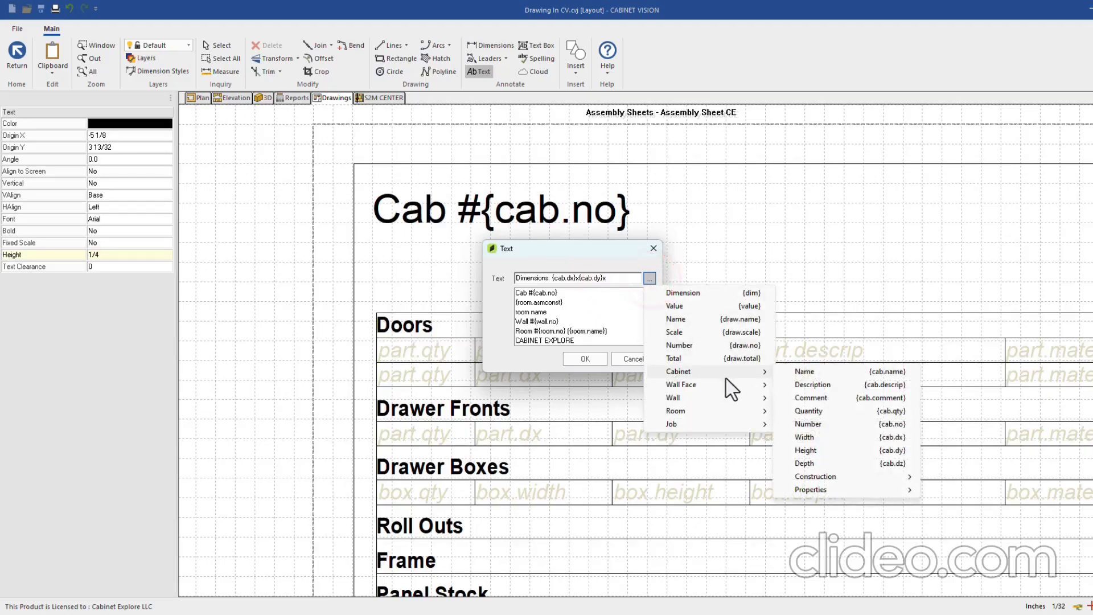
left_click(809, 463)
left_click(636, 279)
left_click(584, 358)
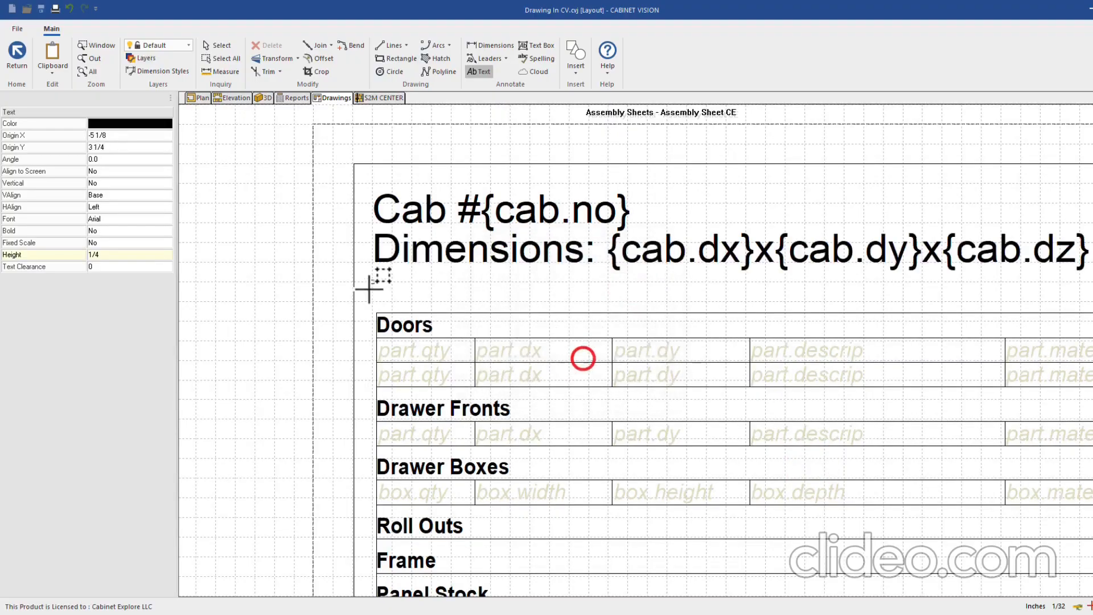
left_click(217, 45)
left_click(402, 229)
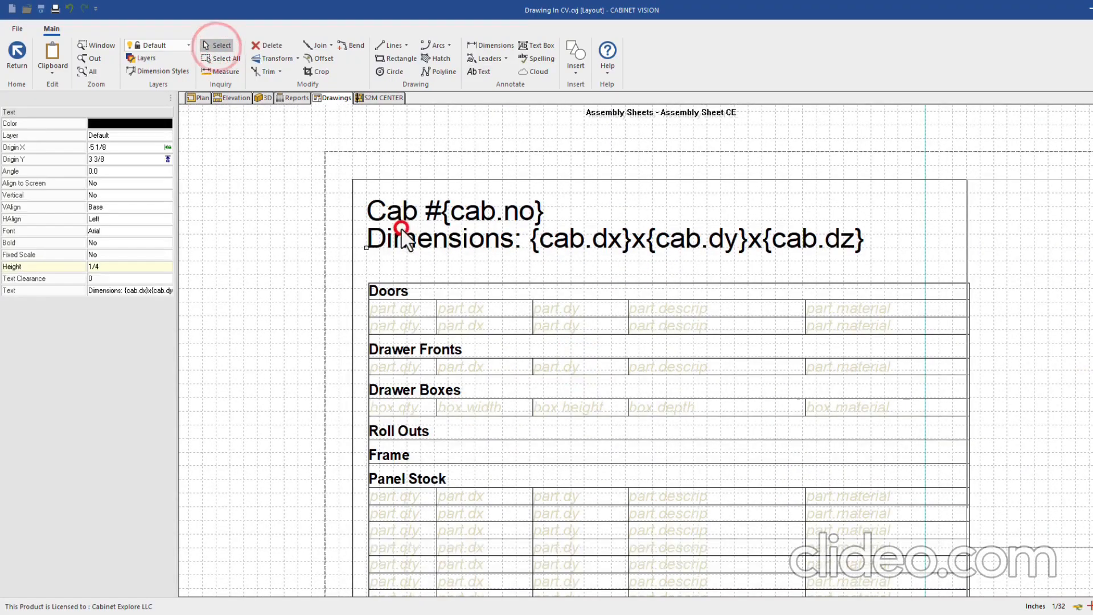
Set the Dimensions label's text height to 1/8
left_click(105, 269)
type("1/8")
left_click(251, 243)
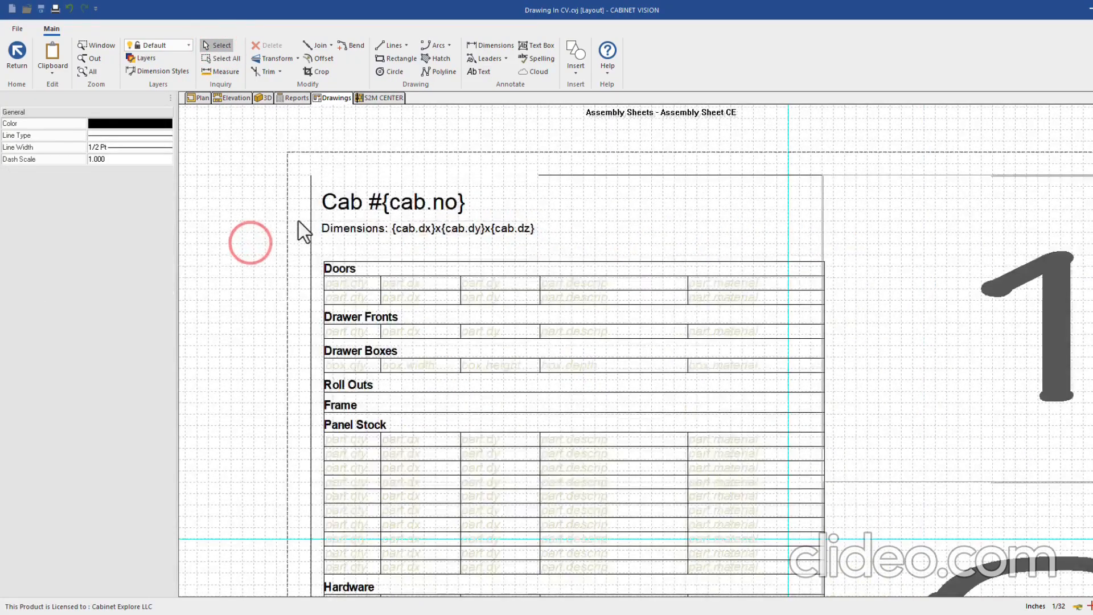
scroll(298, 221, "down", 1)
scroll(461, 178, "down", 1)
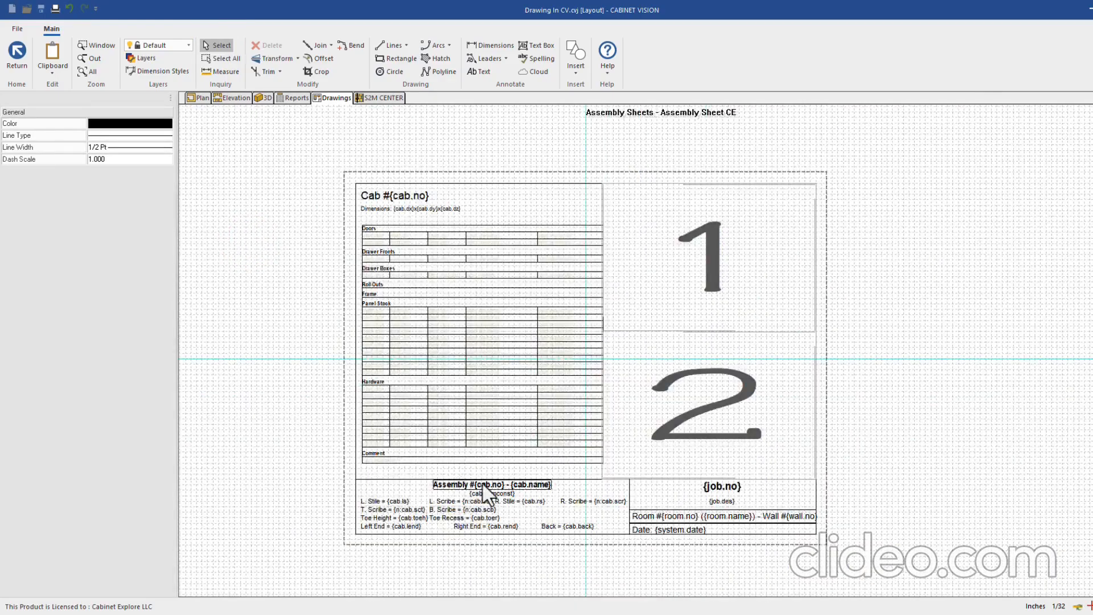
scroll(424, 513, "up", 1)
scroll(424, 515, "down", 1)
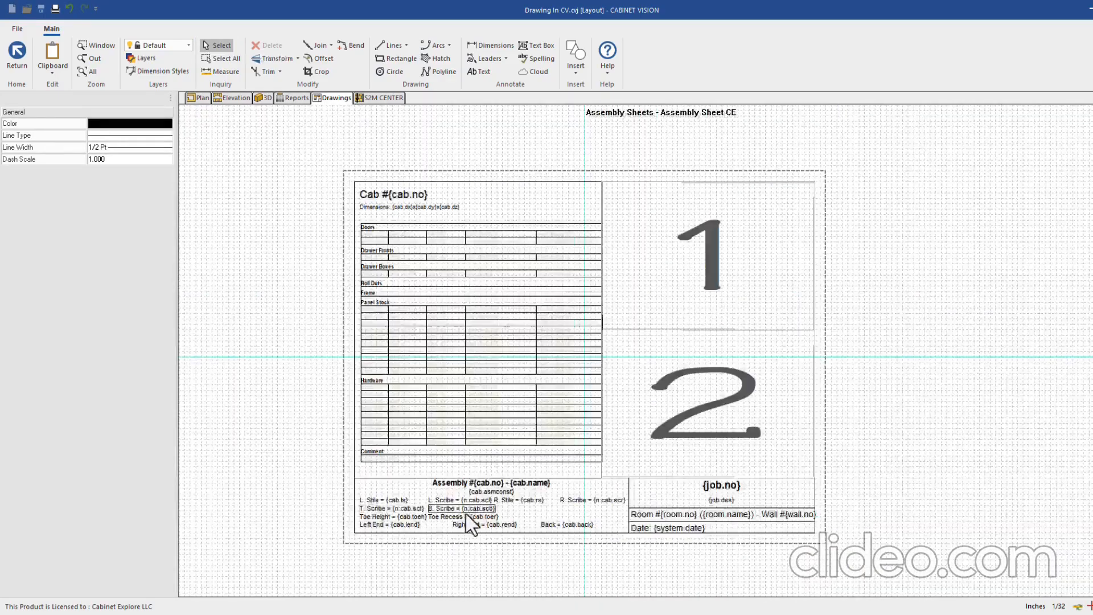
scroll(473, 521, "up", 1)
scroll(495, 515, "up", 1)
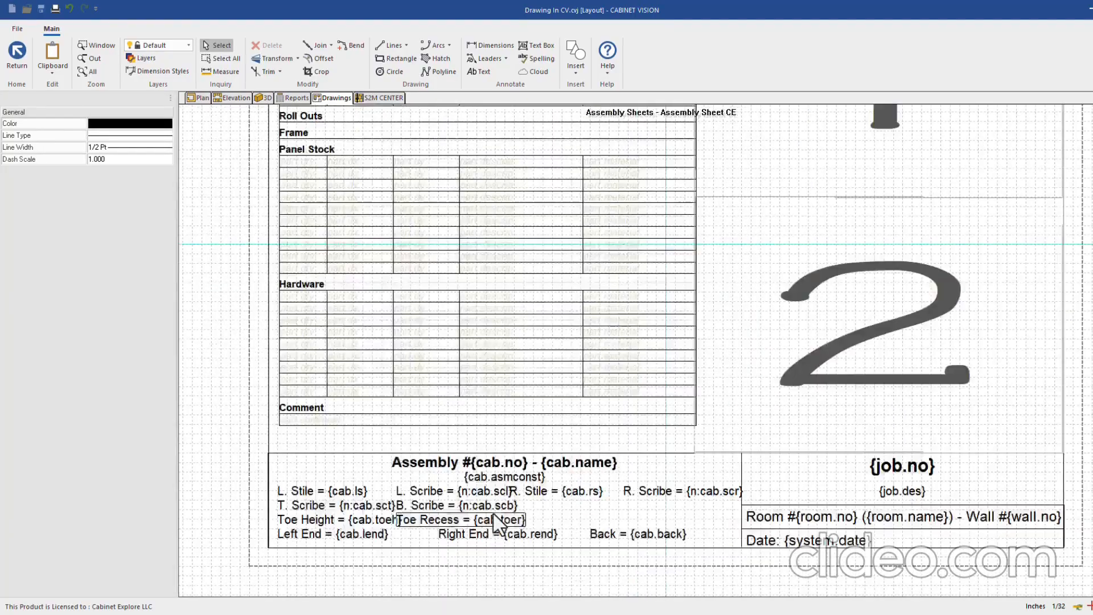
Delete the L. Stile, L. Scribe, R. Stile, R. Scribe and Back footer labels
left_click(329, 491)
key("Delete")
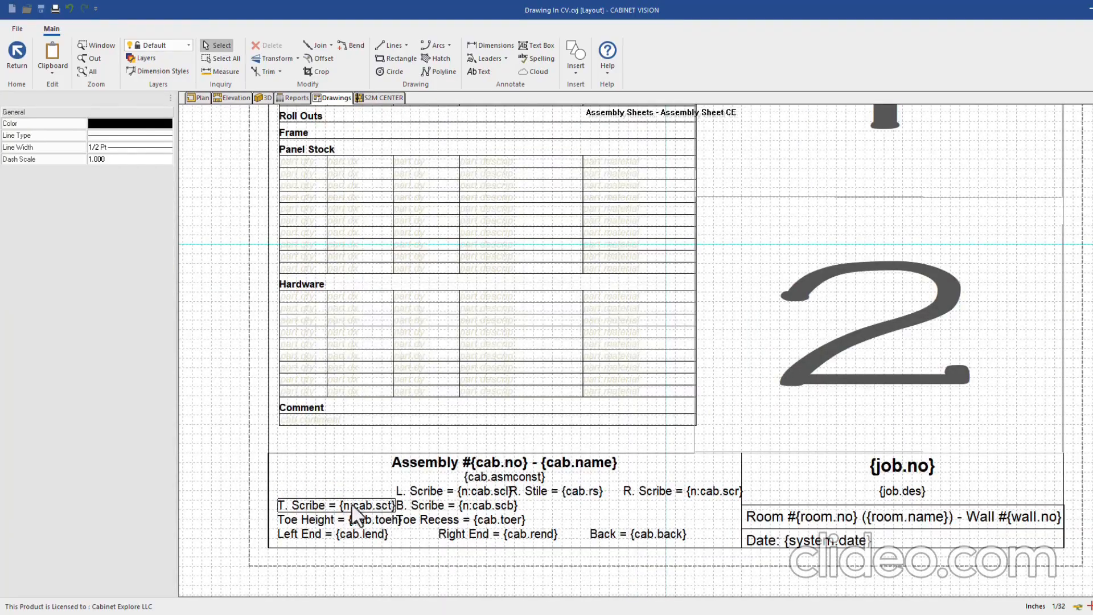
left_click(418, 493)
key("Delete")
scroll(478, 504, "up", 1)
left_click(581, 490)
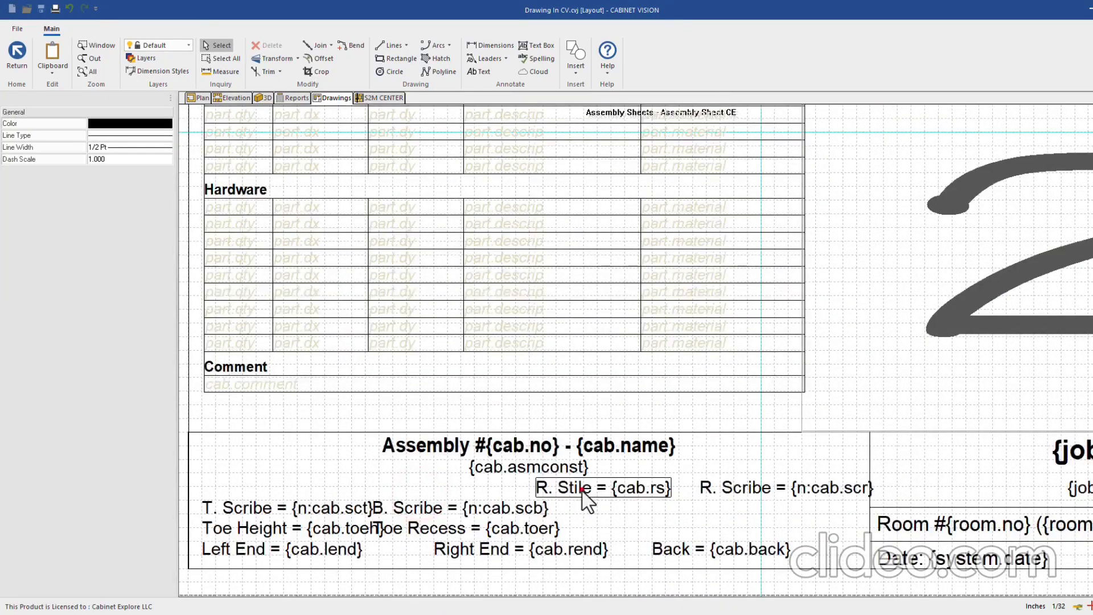
key("Delete")
left_click(710, 488)
key("Delete")
left_click(682, 547)
key("Delete")
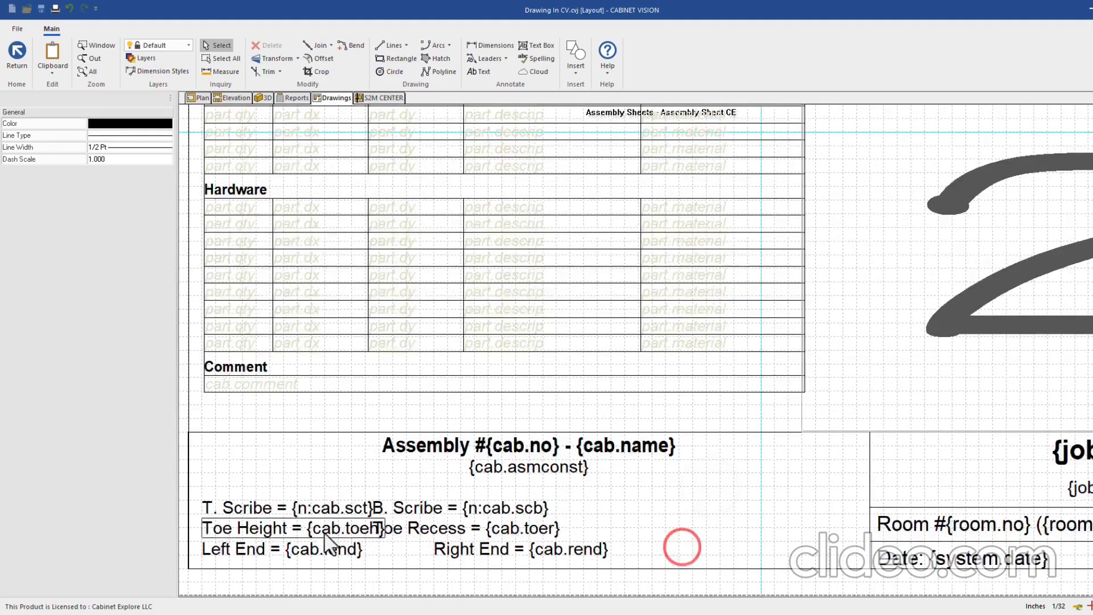
Move Toe Recess to the right of Right End, with Toe Height above it
left_click(272, 552)
scroll(457, 512, "down", 1)
scroll(353, 521, "up", 1)
left_click(359, 503)
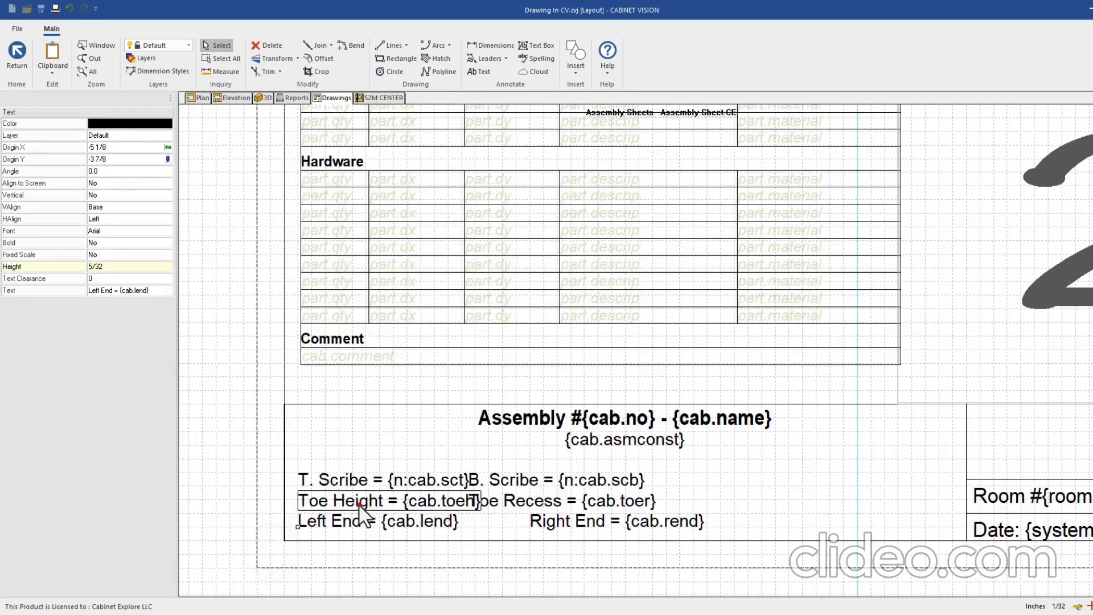
left_click(494, 501)
left_click(468, 507)
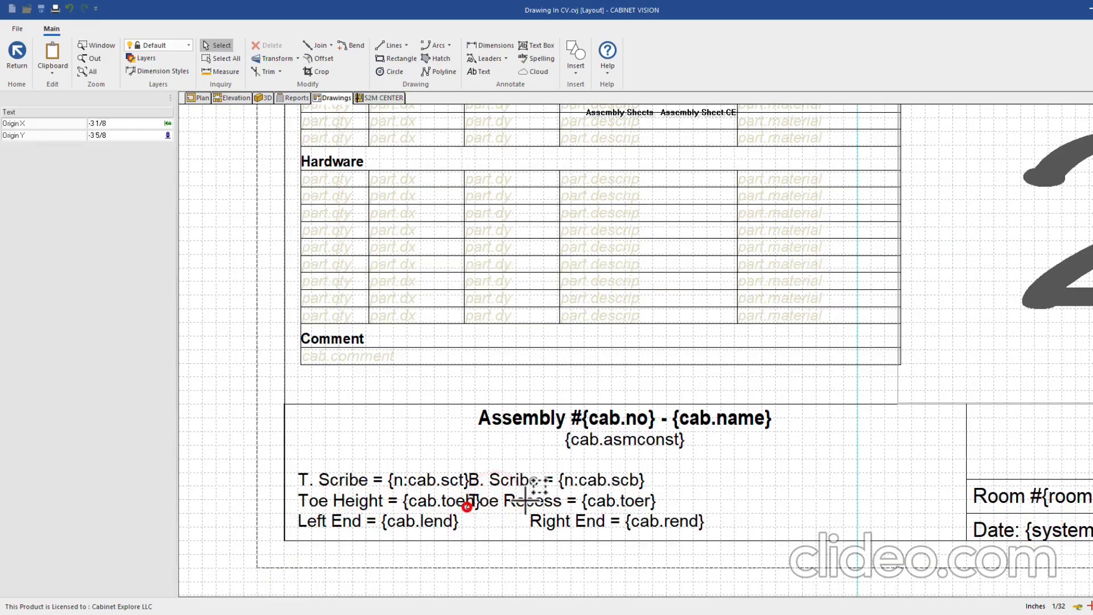
left_click(752, 521)
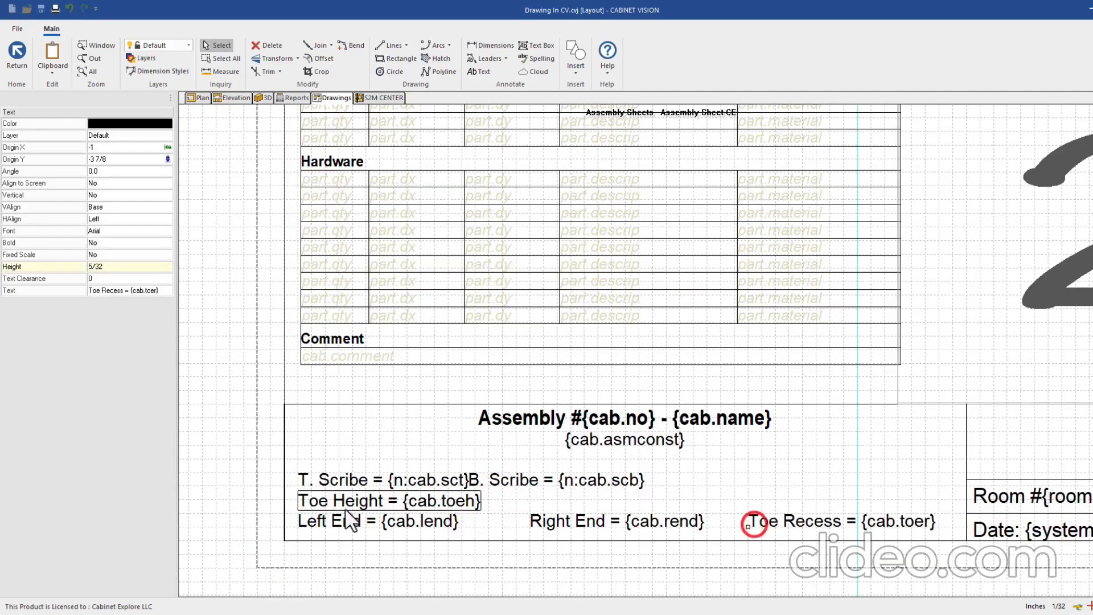
left_click(347, 503)
left_click(299, 509)
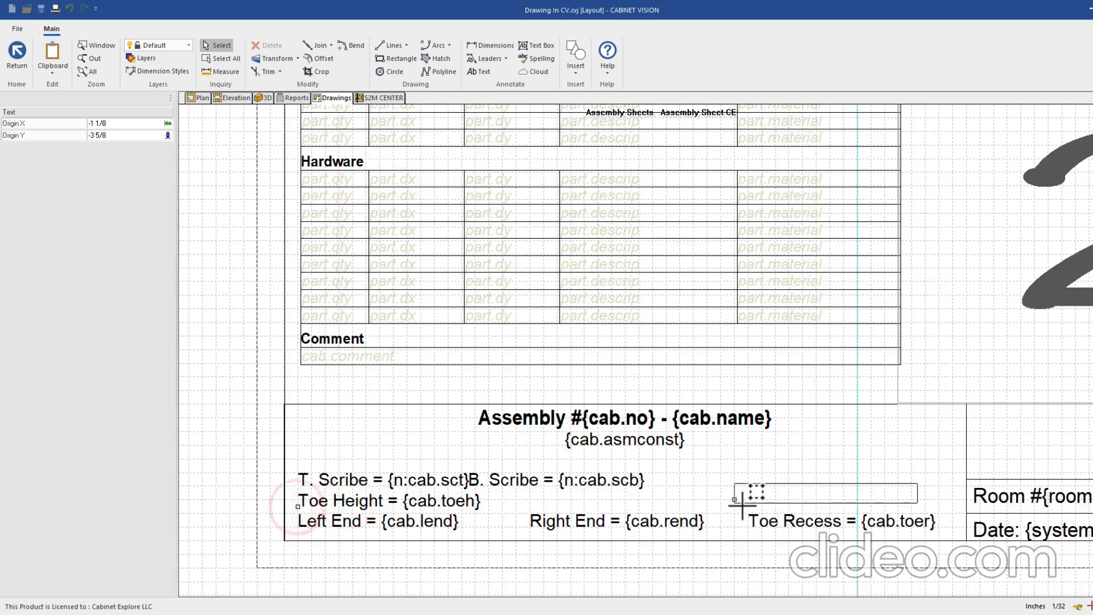
left_click(749, 503)
Delete the B. Scribe and T. Scribe labels
left_click(517, 482)
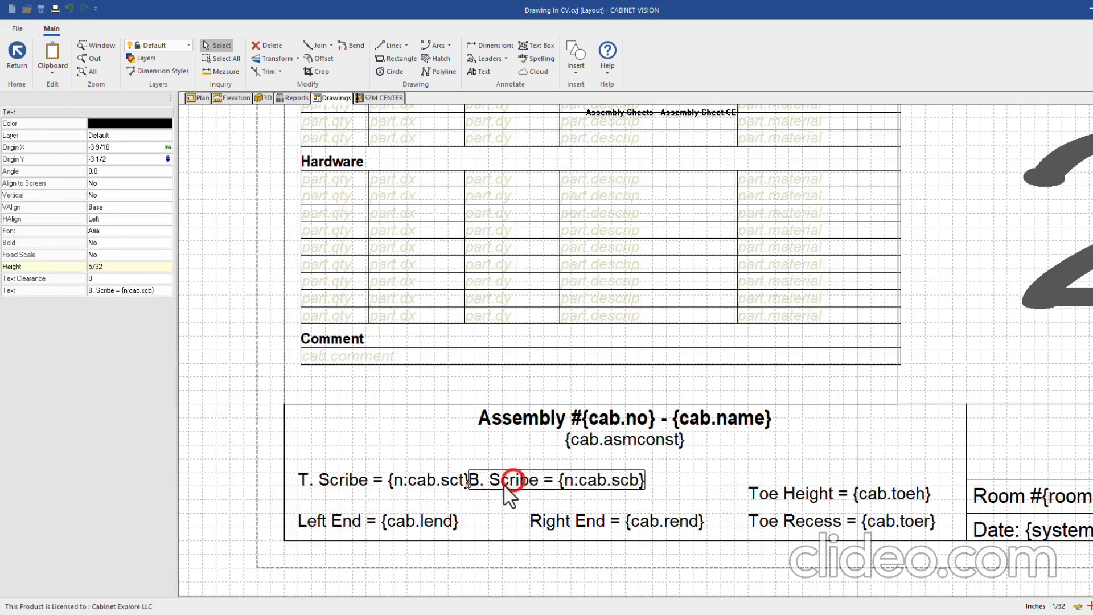
key("Delete")
left_click(358, 480)
key("Delete")
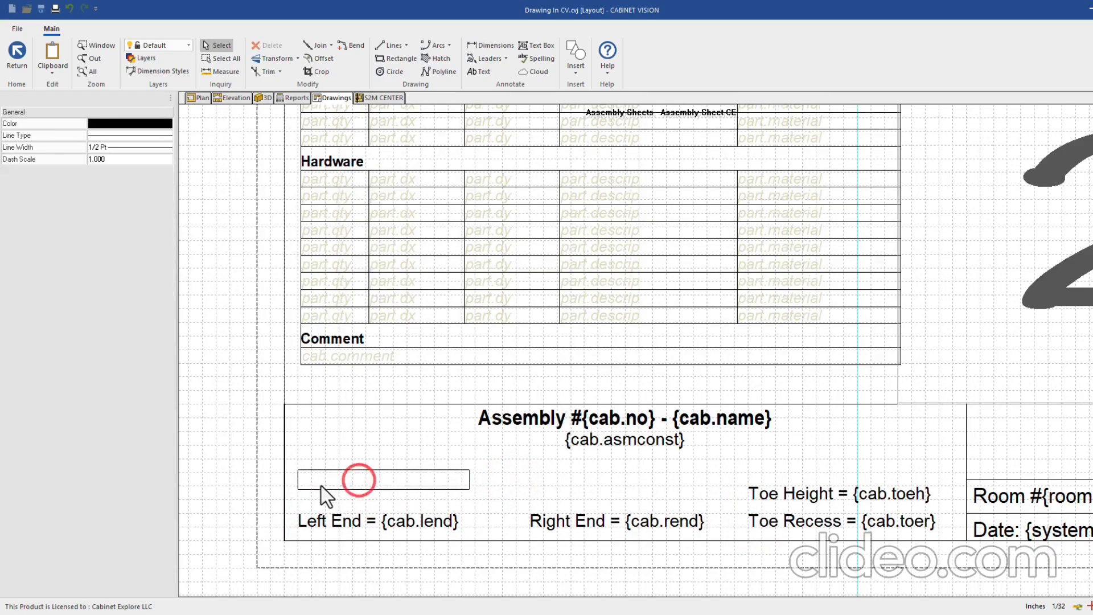
Move Left End higher in the footer and place Right End under it
left_click(327, 522)
left_click(298, 521)
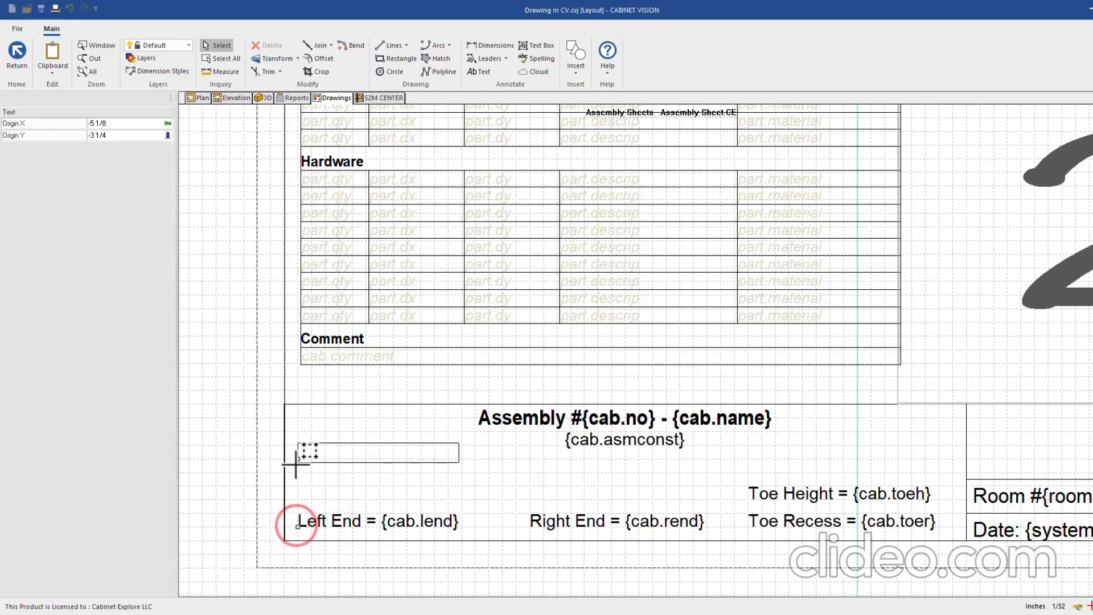
left_click(296, 461)
left_click(577, 521)
left_click(529, 526)
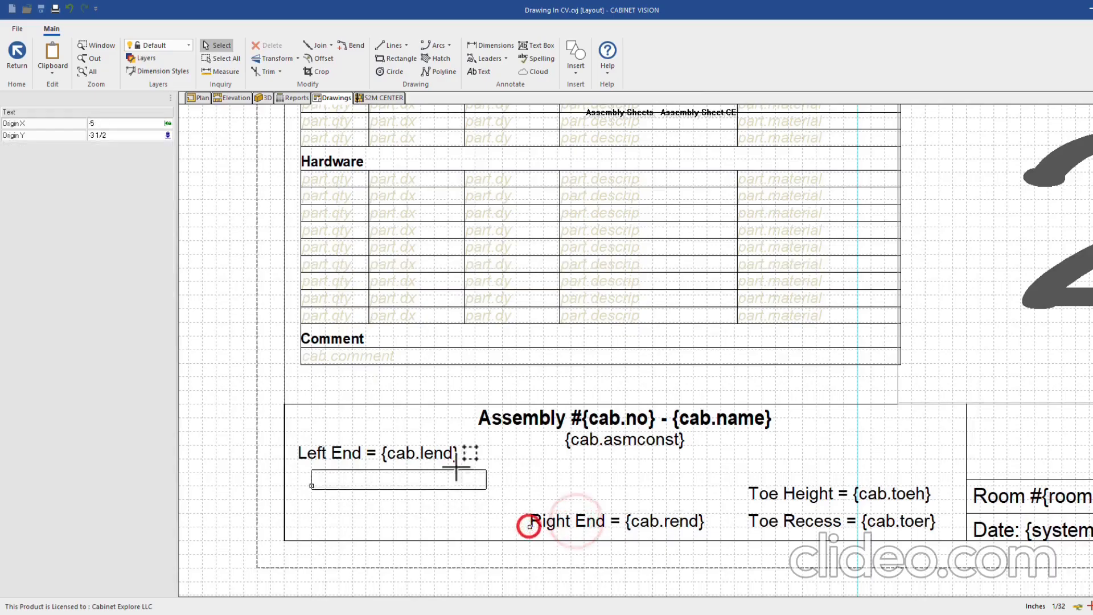
left_click(298, 488)
Delete the Assembly title and the {cab.asmconst} label
left_click(551, 444)
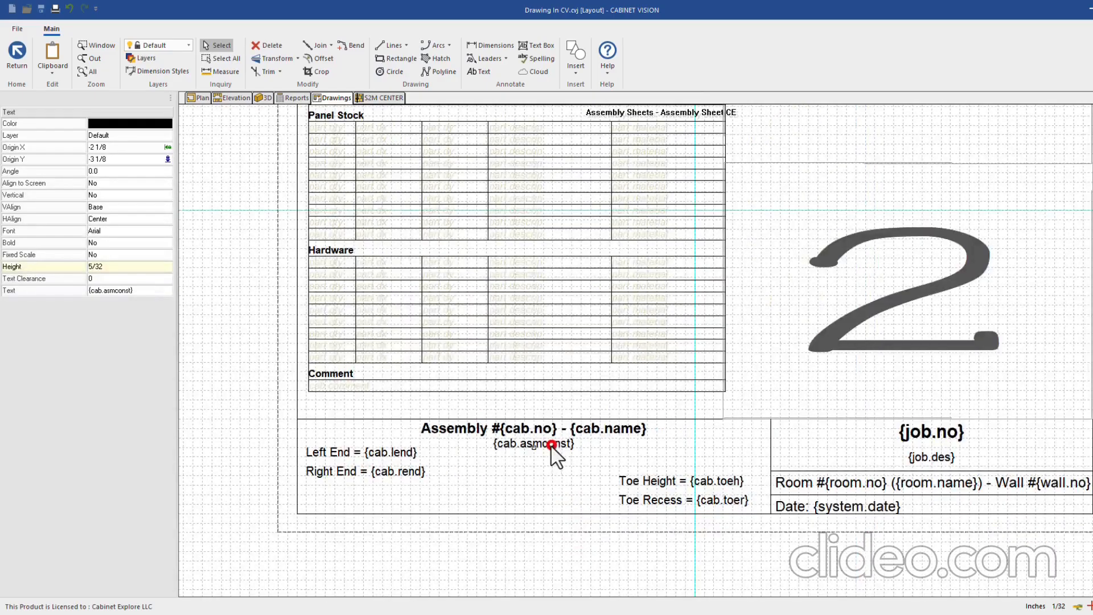
scroll(547, 462, "up", 2)
scroll(399, 412, "down", 2)
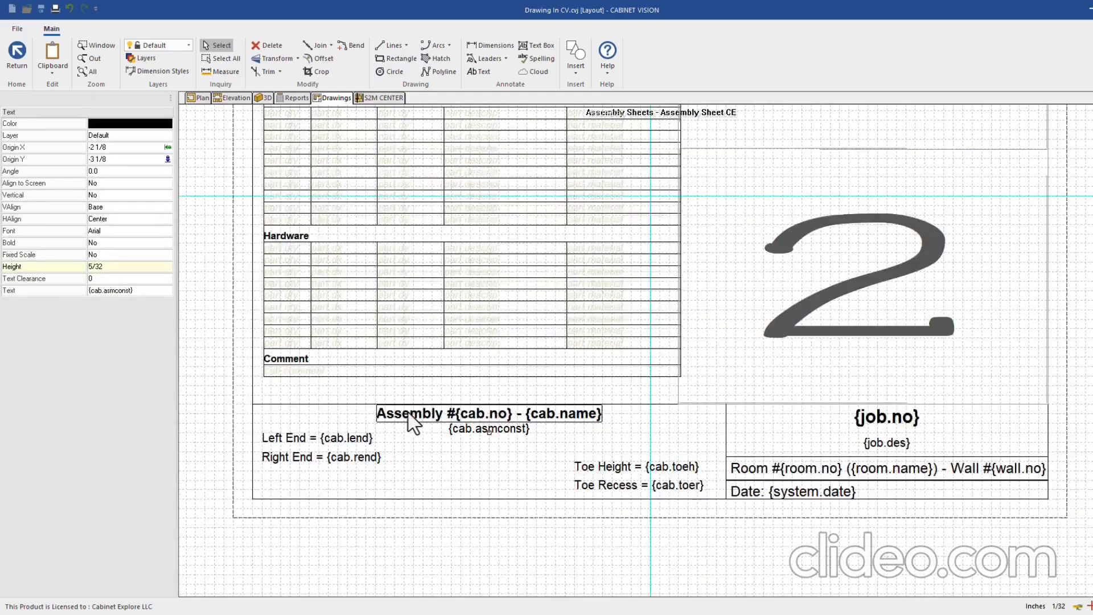
scroll(524, 434, "down", 3)
scroll(511, 441, "up", 3)
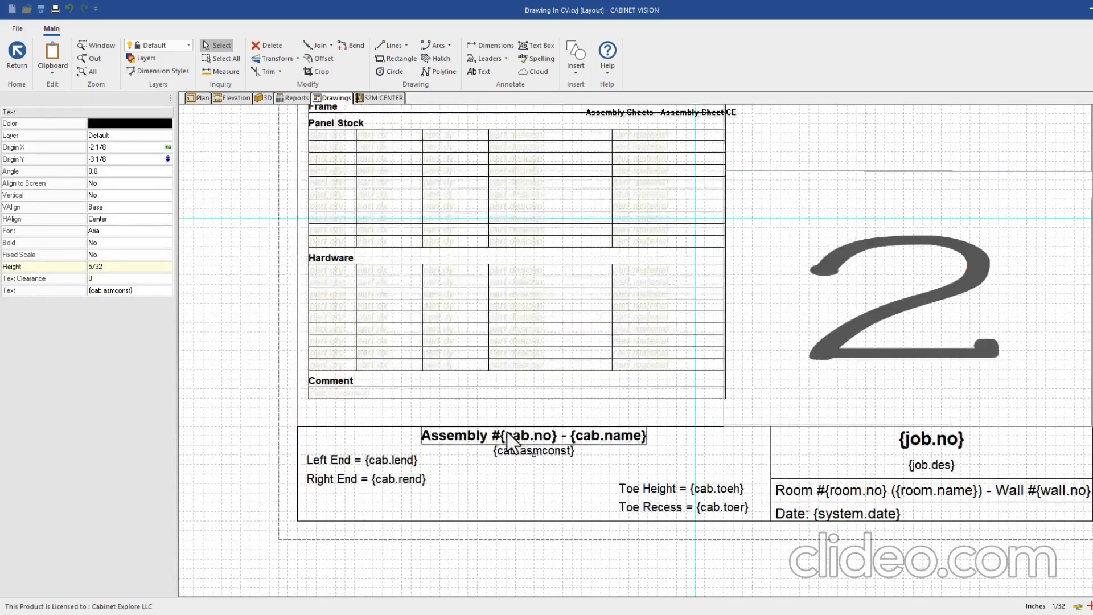
scroll(542, 467, "down", 2)
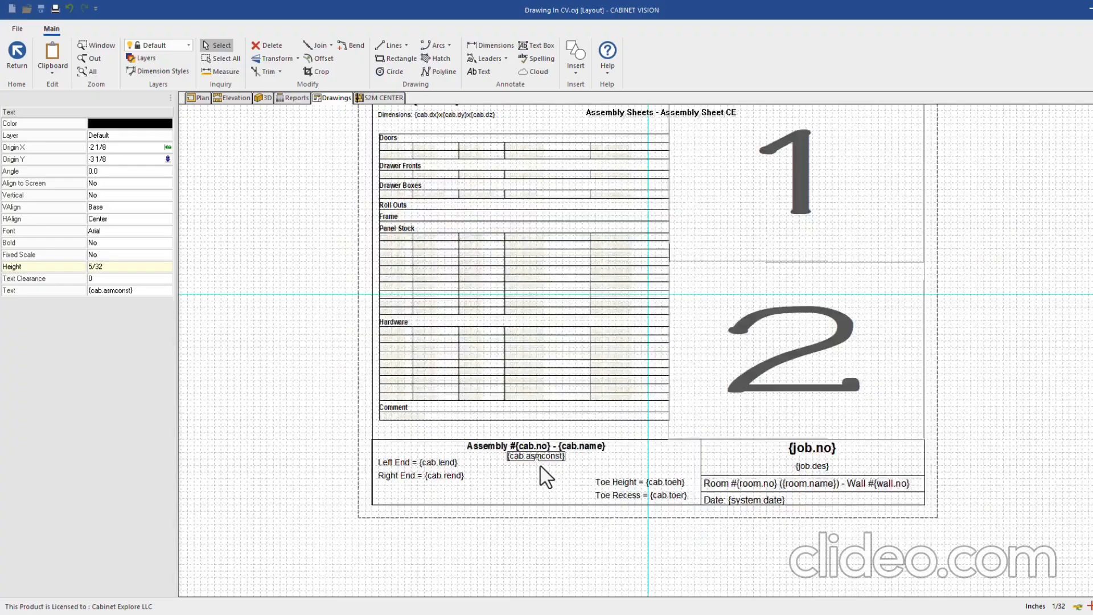
left_click(546, 456)
key("Delete")
Place Toe Height beside Left End and Toe Recess under it, forming a second column
left_click(659, 483)
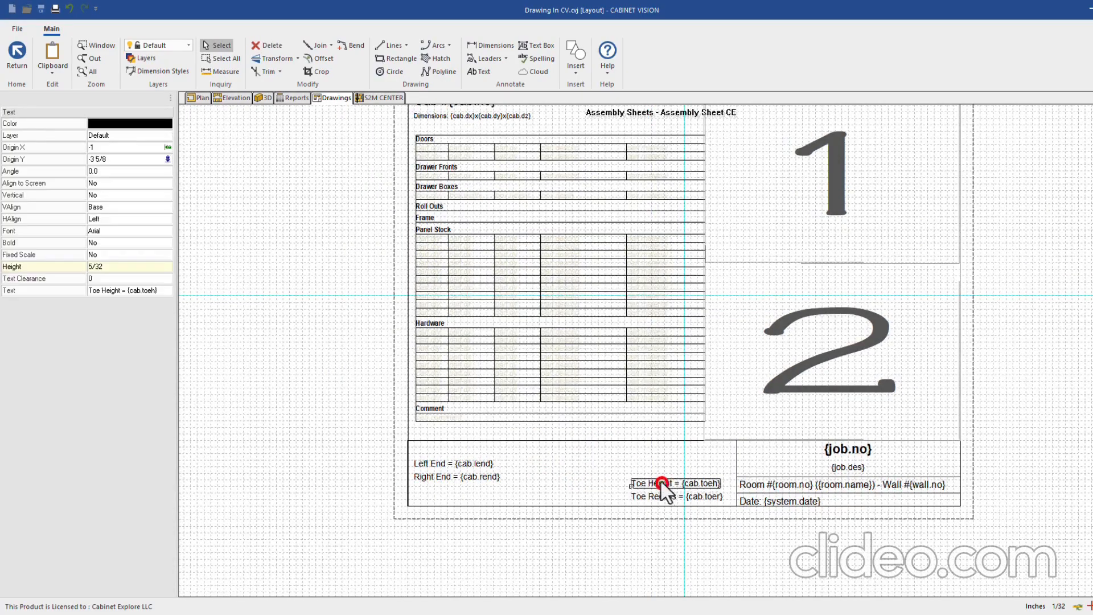
left_click(632, 485)
left_click(540, 463)
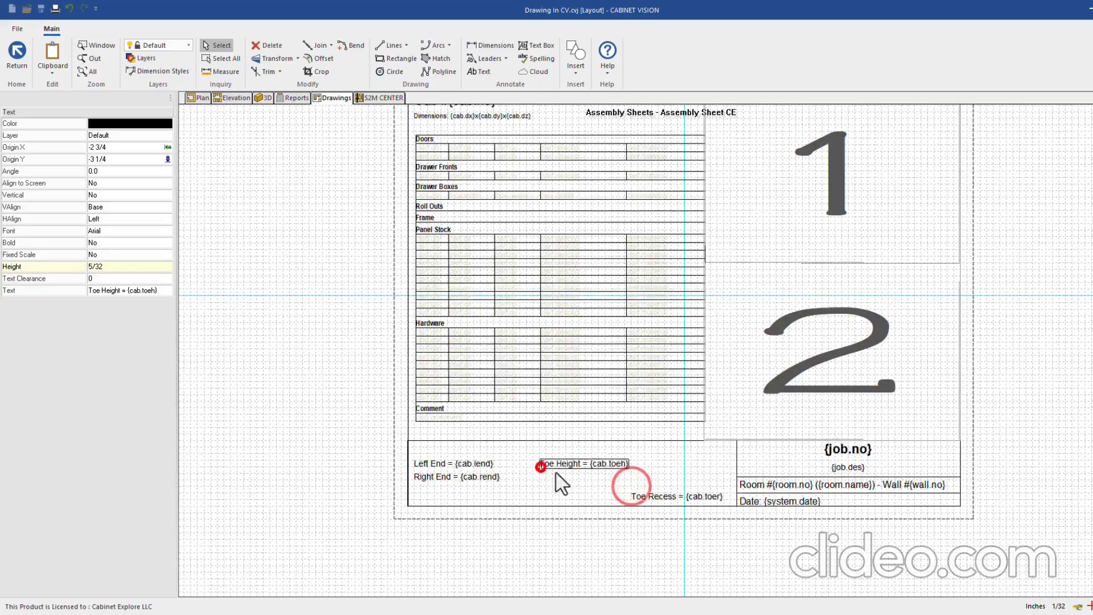
left_click(649, 498)
left_click(629, 497)
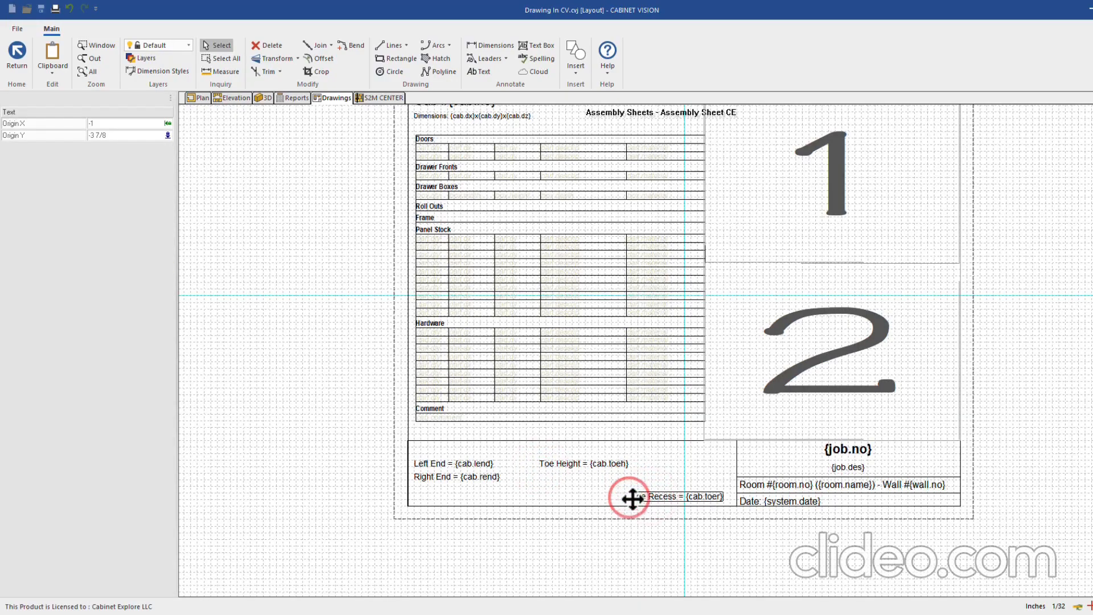
left_click(543, 478)
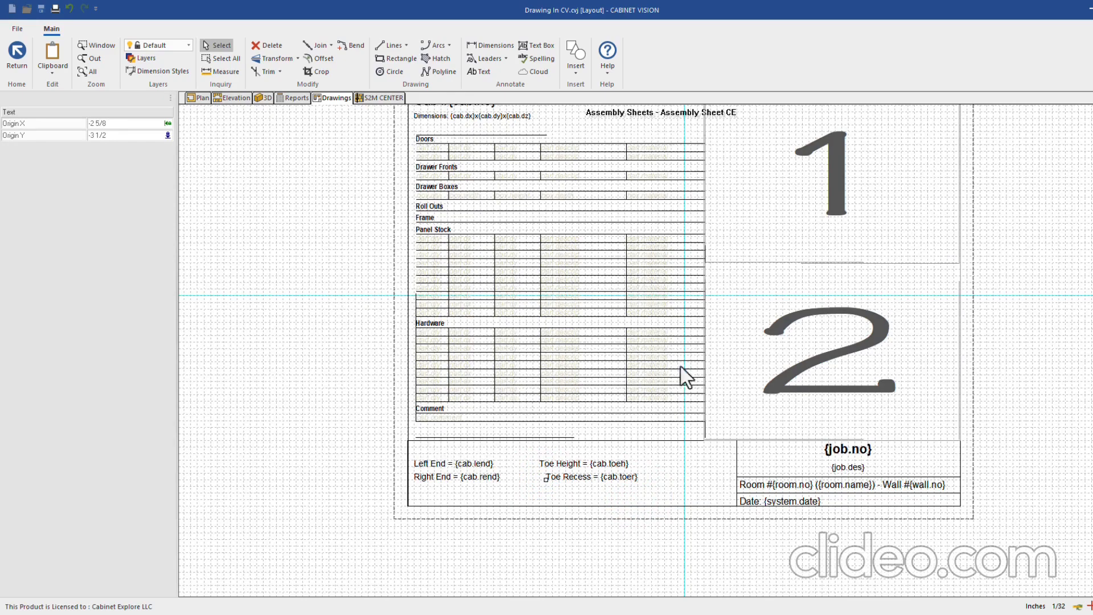
scroll(687, 377, "down", 1)
scroll(604, 480, "up", 1)
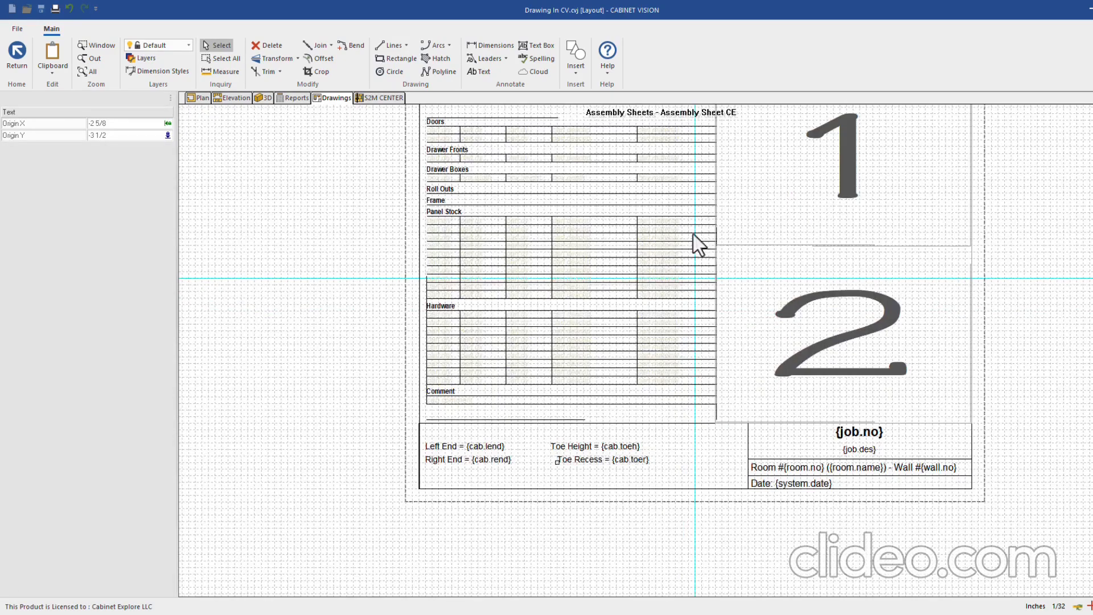
Start a new text label in the empty footer spot and open its field list at Room, then Wall
left_click(480, 70)
left_click(683, 454)
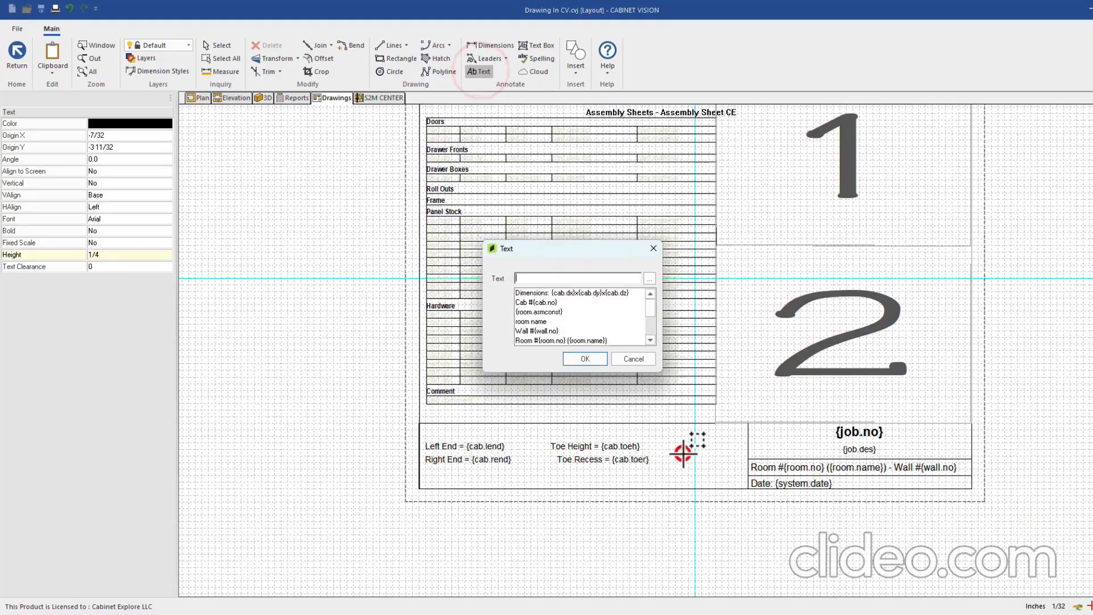
left_click(650, 279)
mouse_move(763, 412)
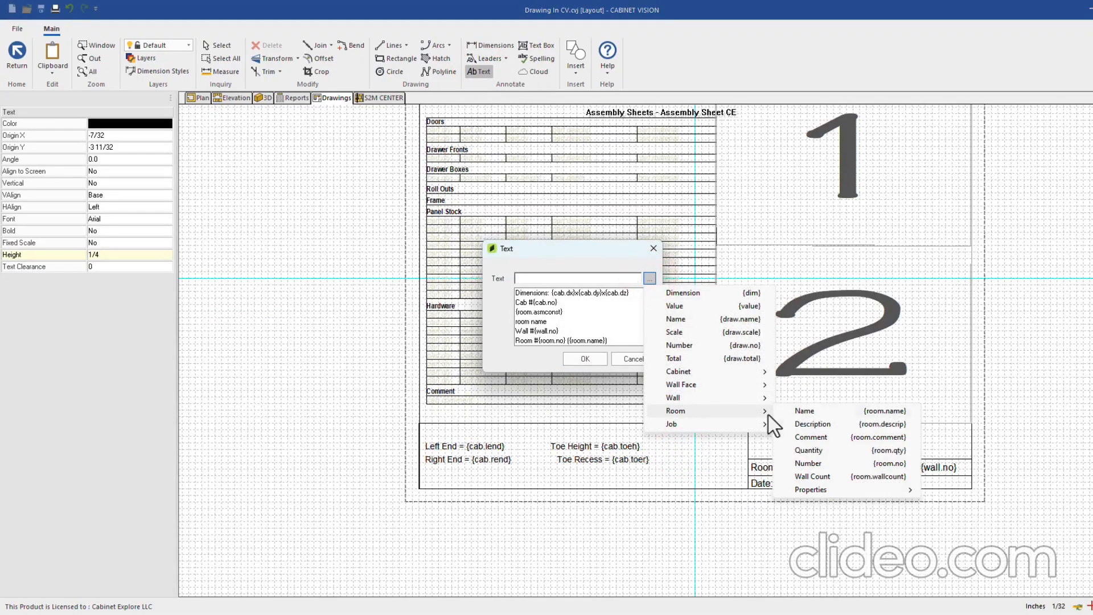
mouse_move(733, 402)
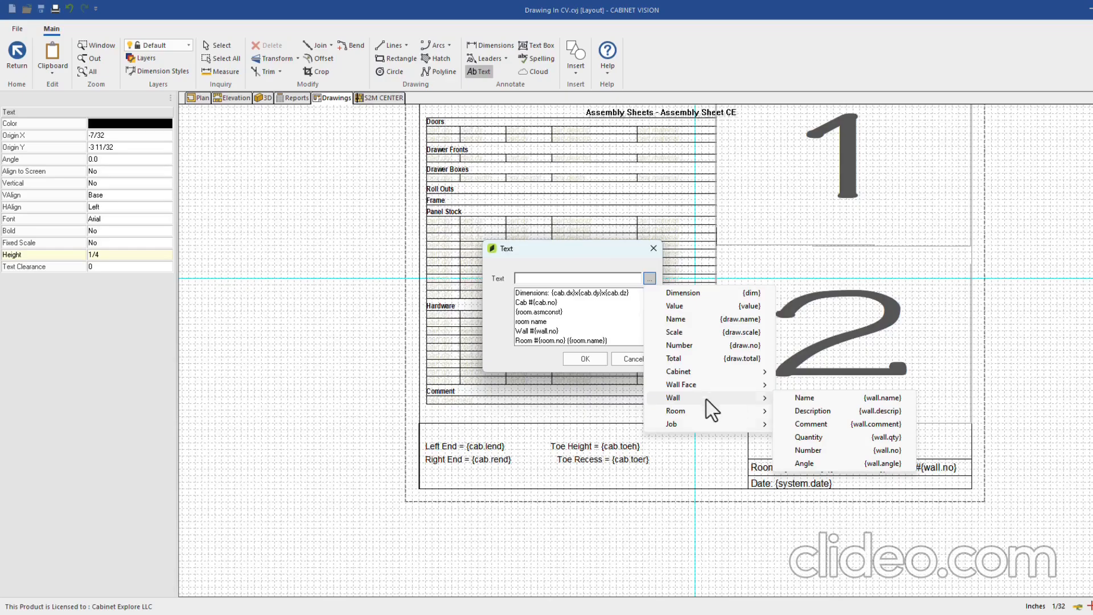
Drop the cabinet number and dimensions text above the parts table, then exit and save 'Assembly Sheet (Copy 1)'
left_click(673, 461)
left_click(632, 358)
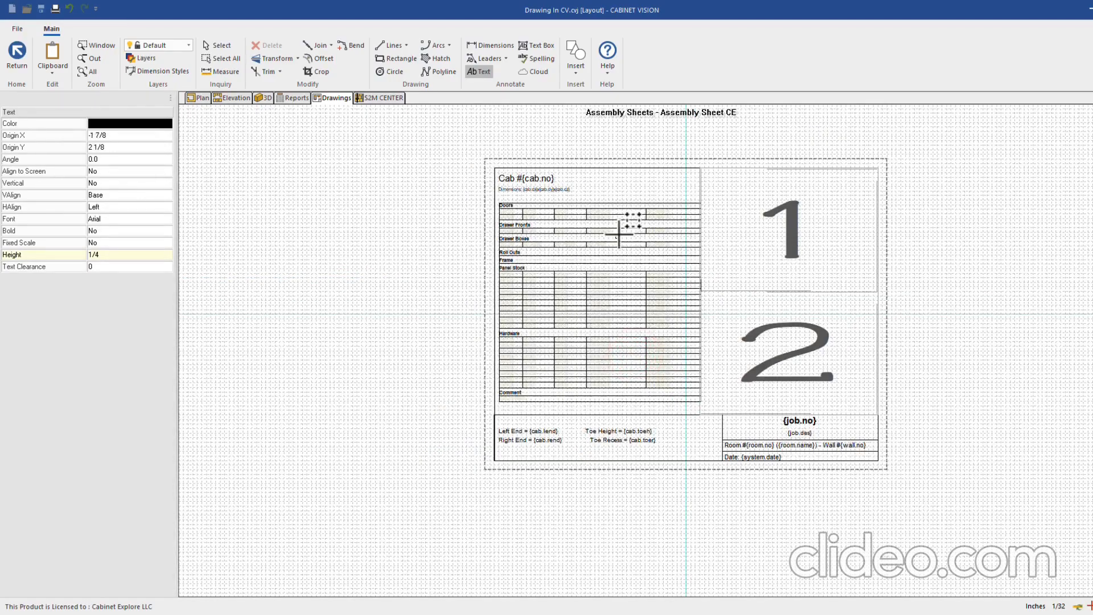
left_click(17, 51)
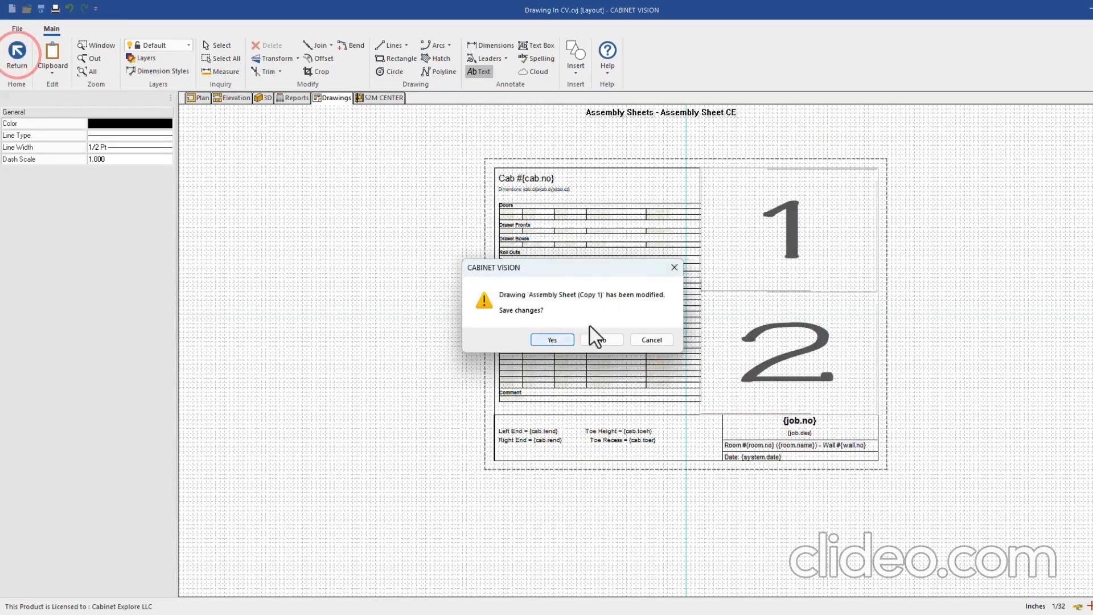
left_click(552, 339)
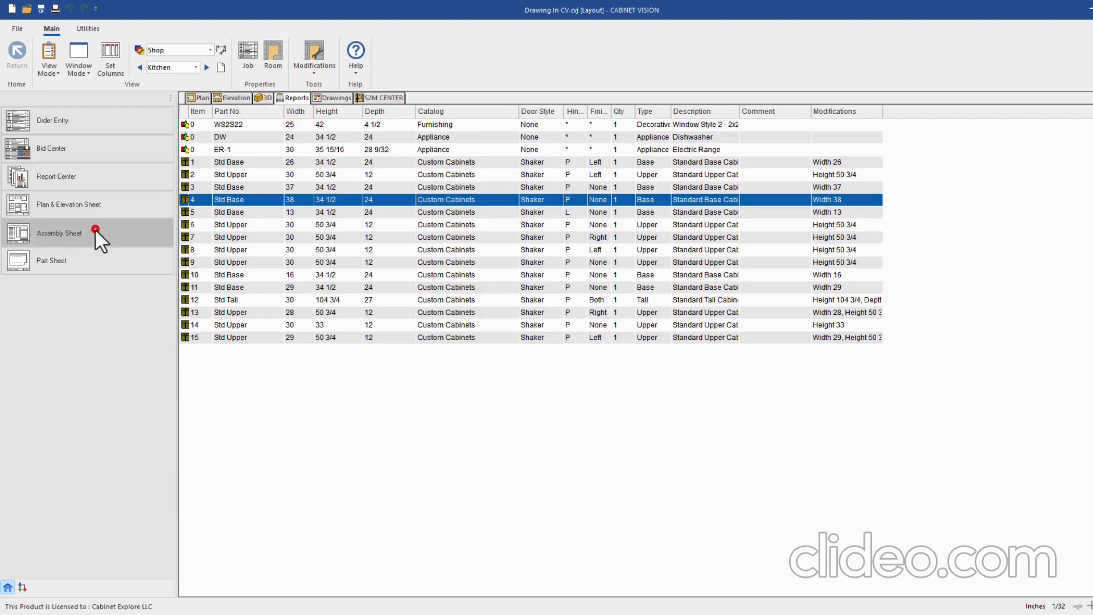
Switch the Assembly Sheet report to the Assembly Sheet CE template
left_click(94, 229)
left_click(647, 235)
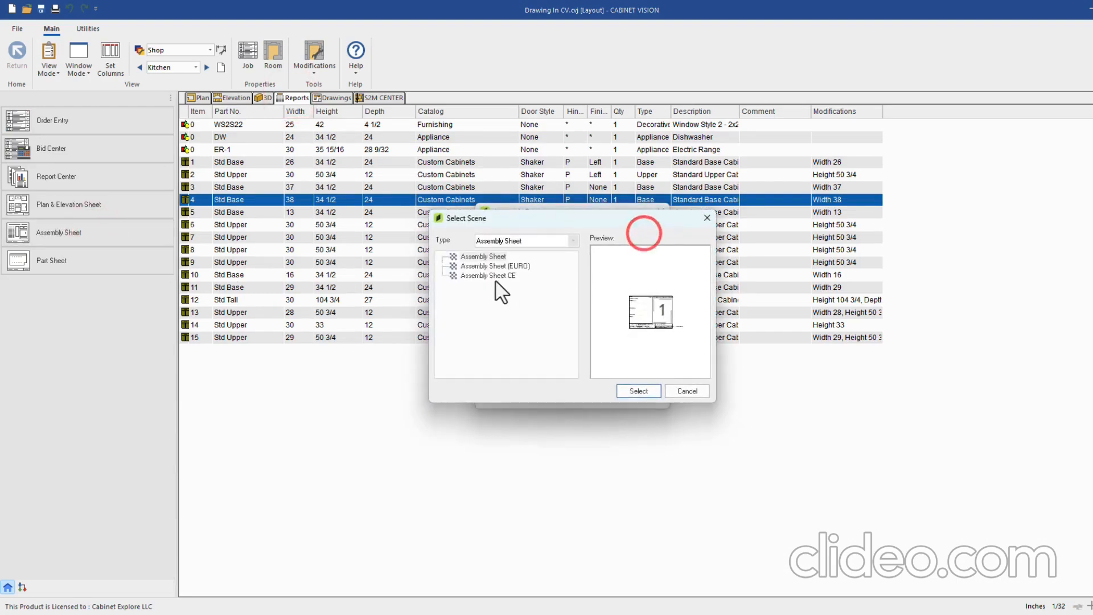
left_click(494, 275)
left_click(636, 392)
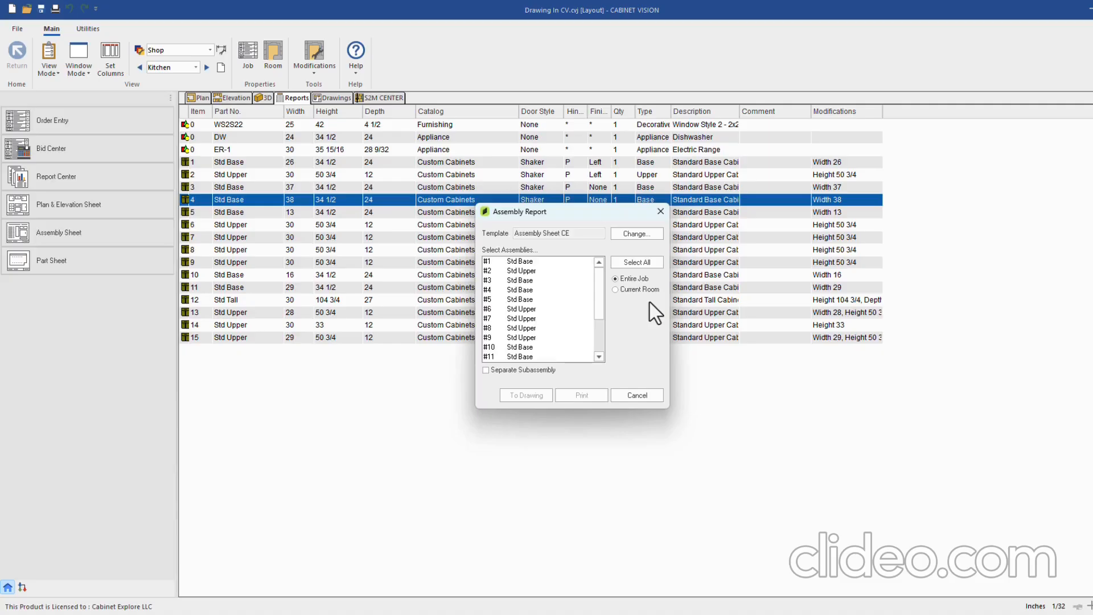
Generate cabinet #1 Std Base's sheet on letter landscape, review Cab #1, and return to the elevation
left_click(532, 261)
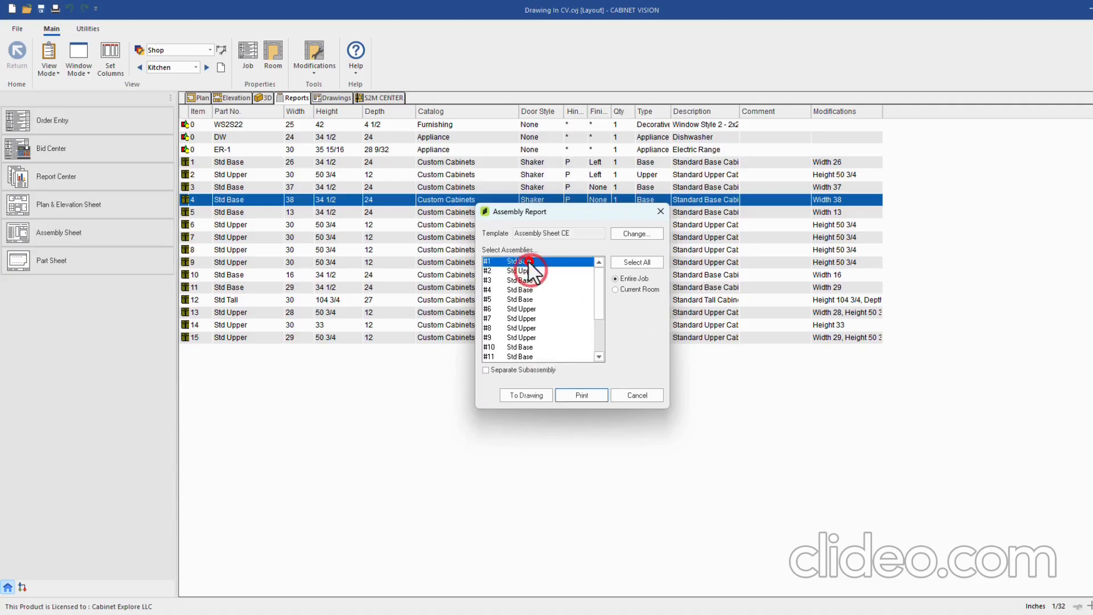
left_click(531, 392)
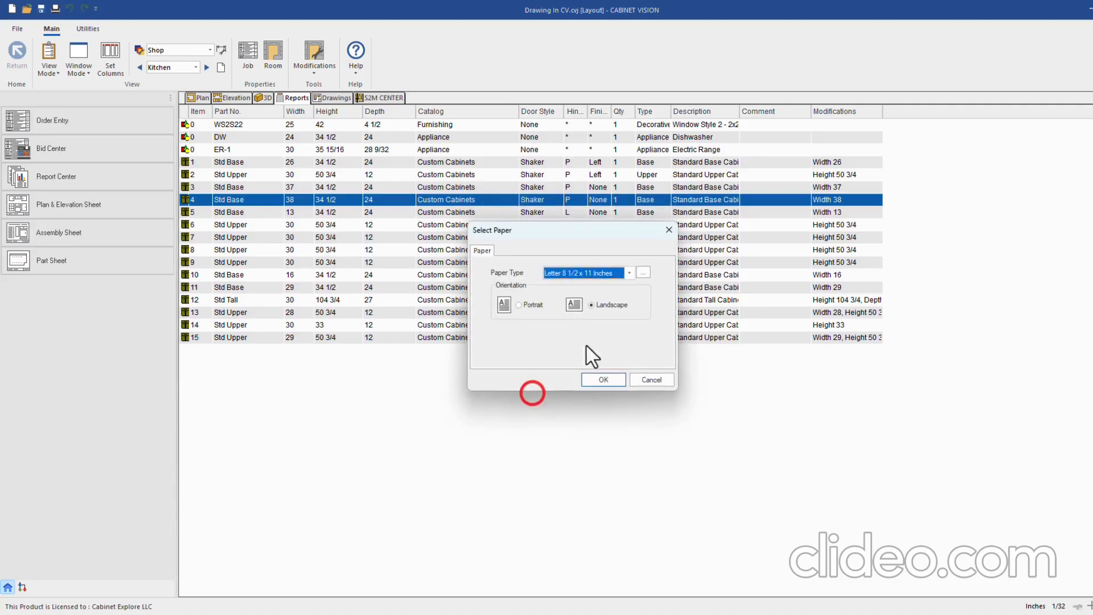
left_click(596, 377)
left_click(333, 97)
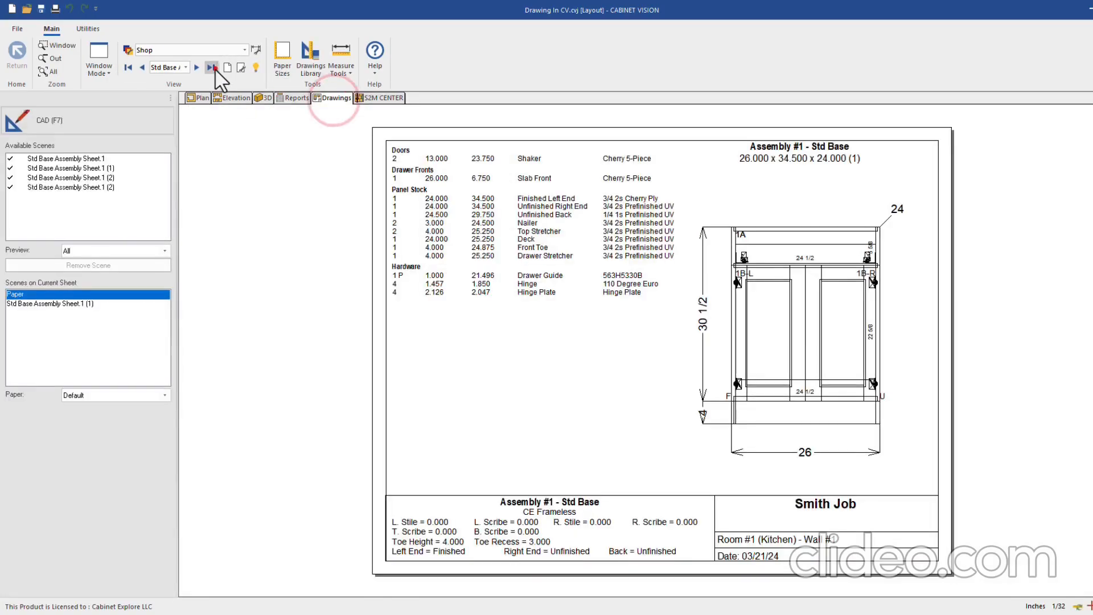
left_click(211, 67)
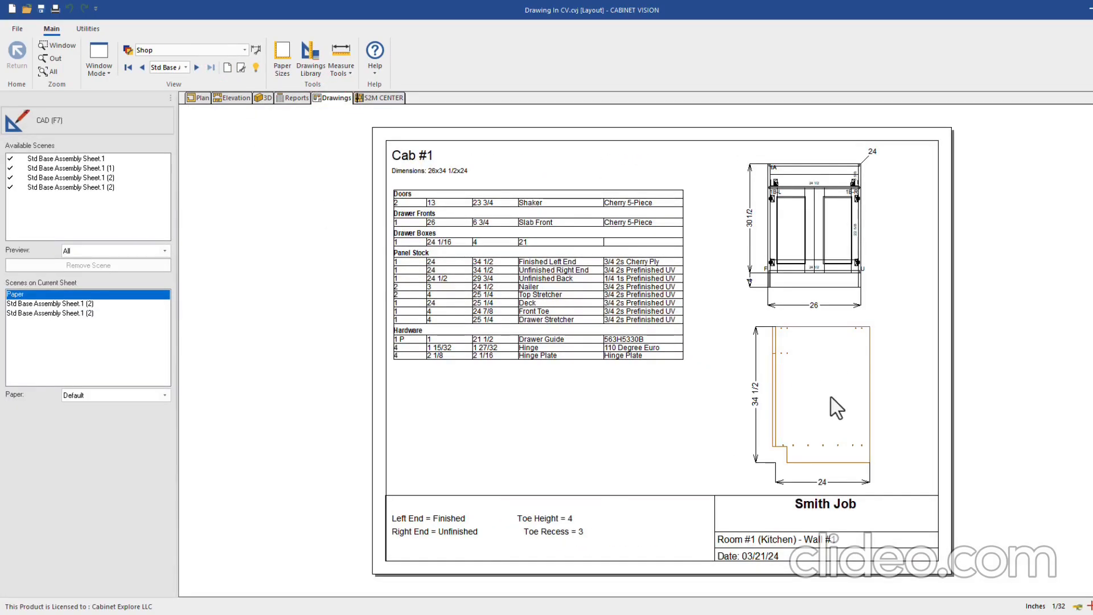
scroll(845, 447, "up", 3)
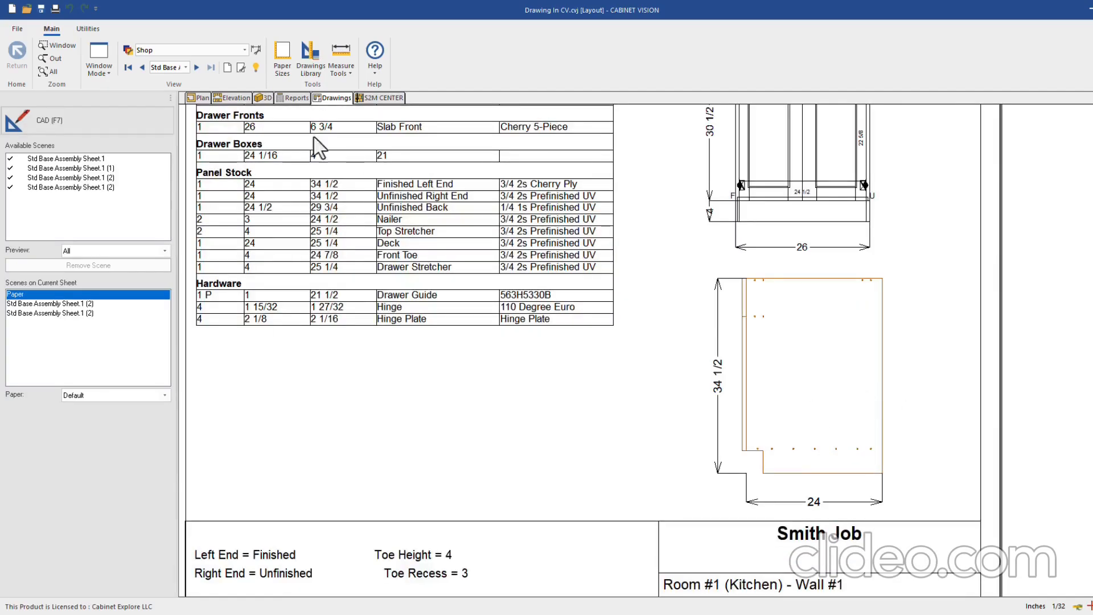
left_click(234, 98)
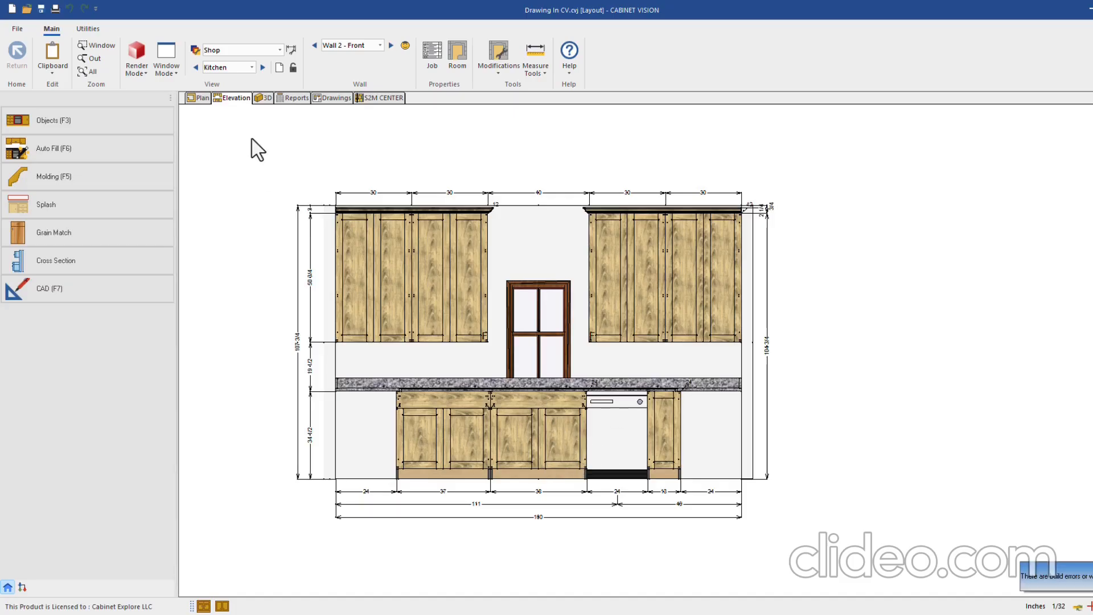
Enable Show Object Numbers in the Shop layer schedule's Annotations layer
left_click(195, 50)
left_click(616, 278)
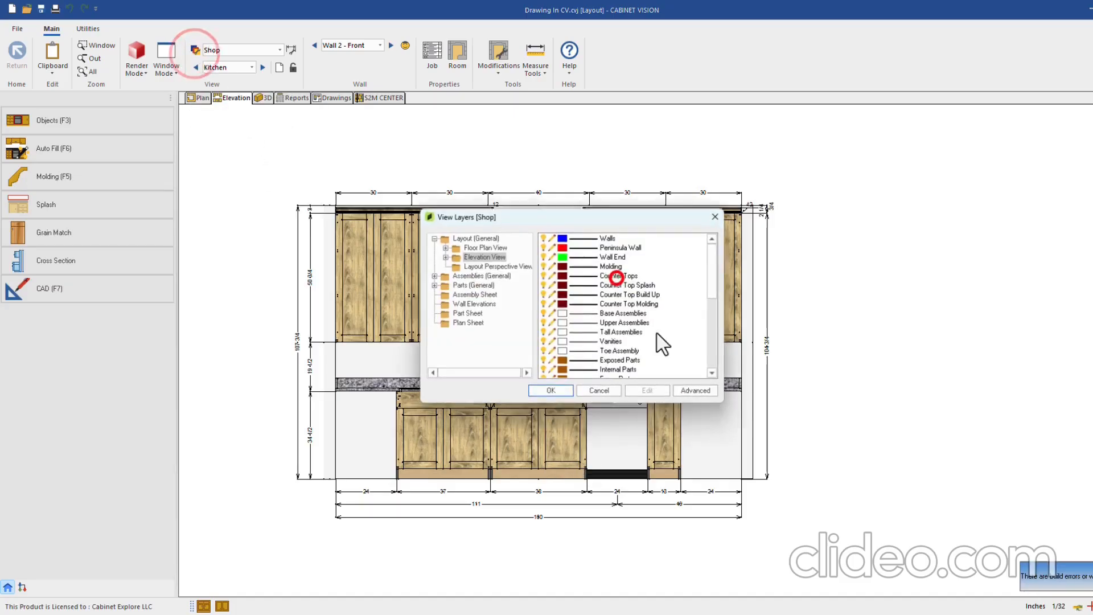
scroll(638, 336, "down", 4)
scroll(620, 333, "down", 2)
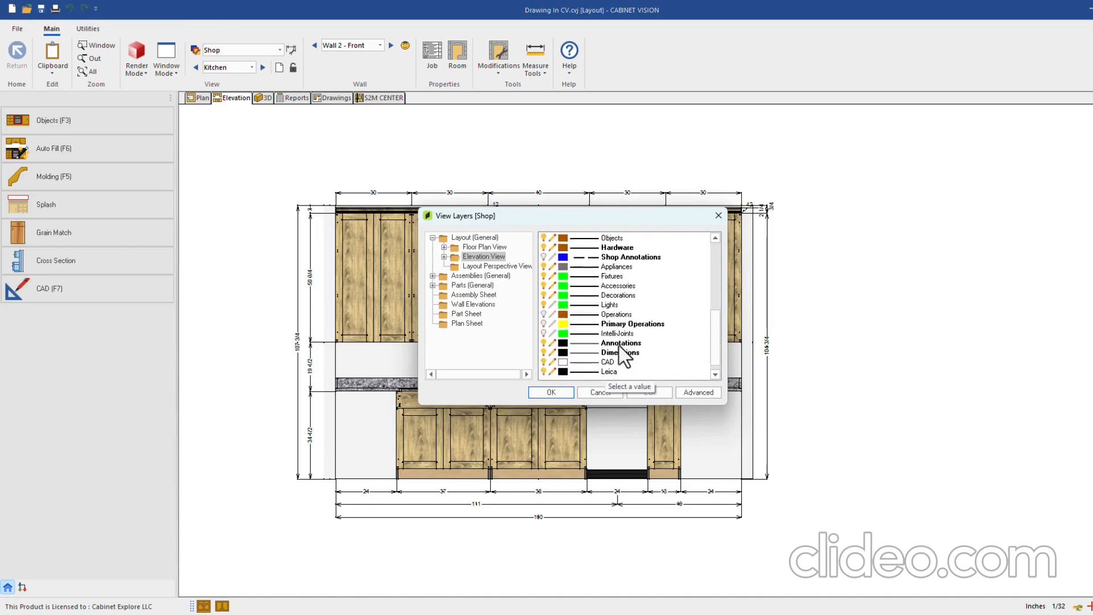
double_click(619, 342)
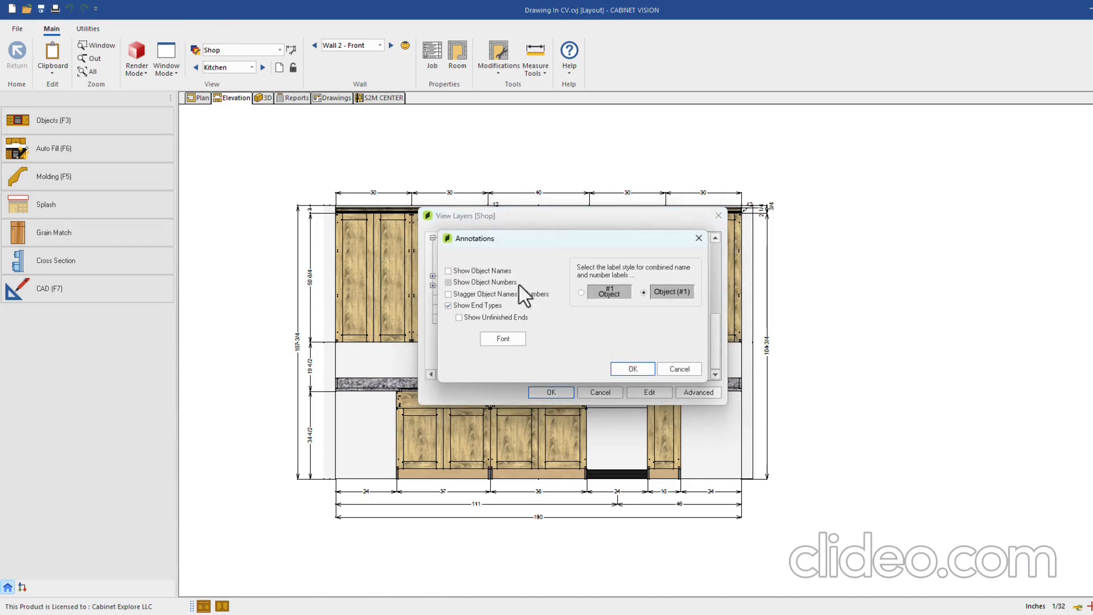
left_click(467, 280)
left_click(634, 370)
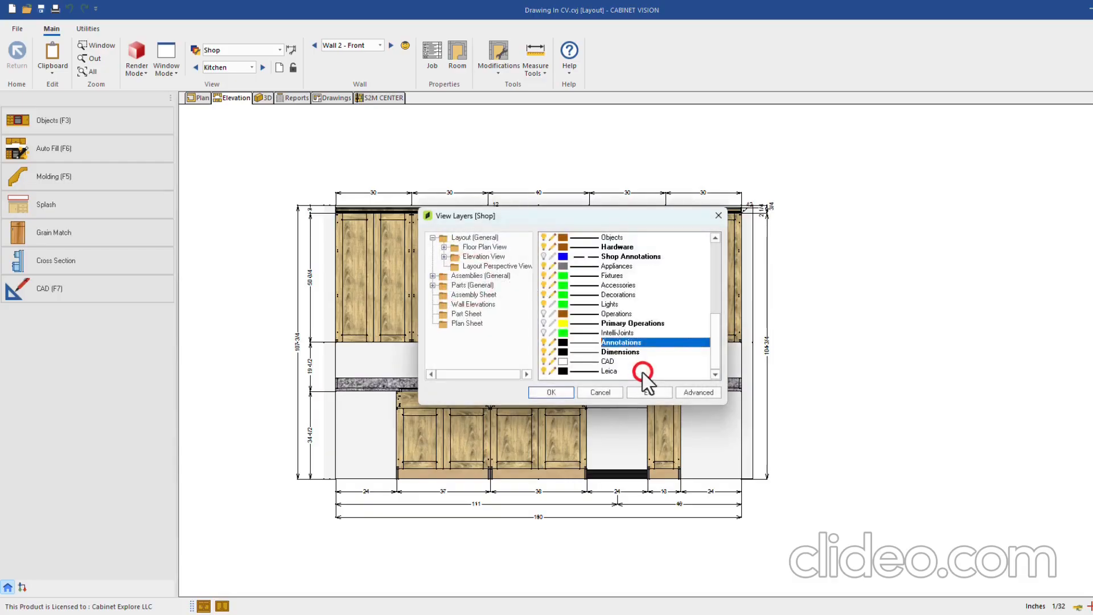
left_click(556, 387)
left_click(569, 368)
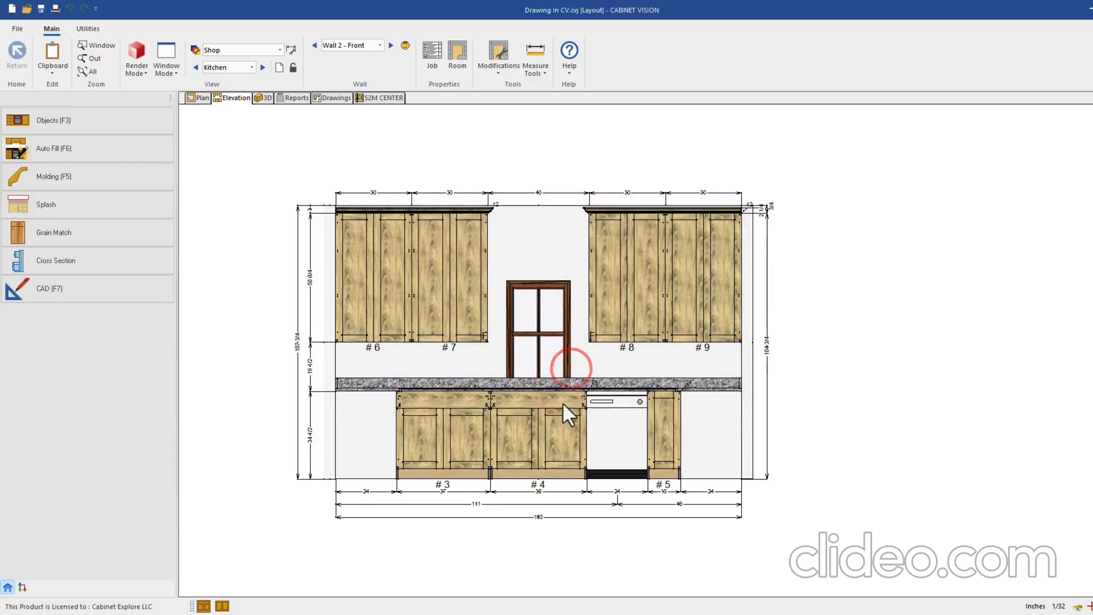
Inspect base cabinet #1 on Wall 1 in its assembly view, then go to the drawing sheets
left_click(314, 45)
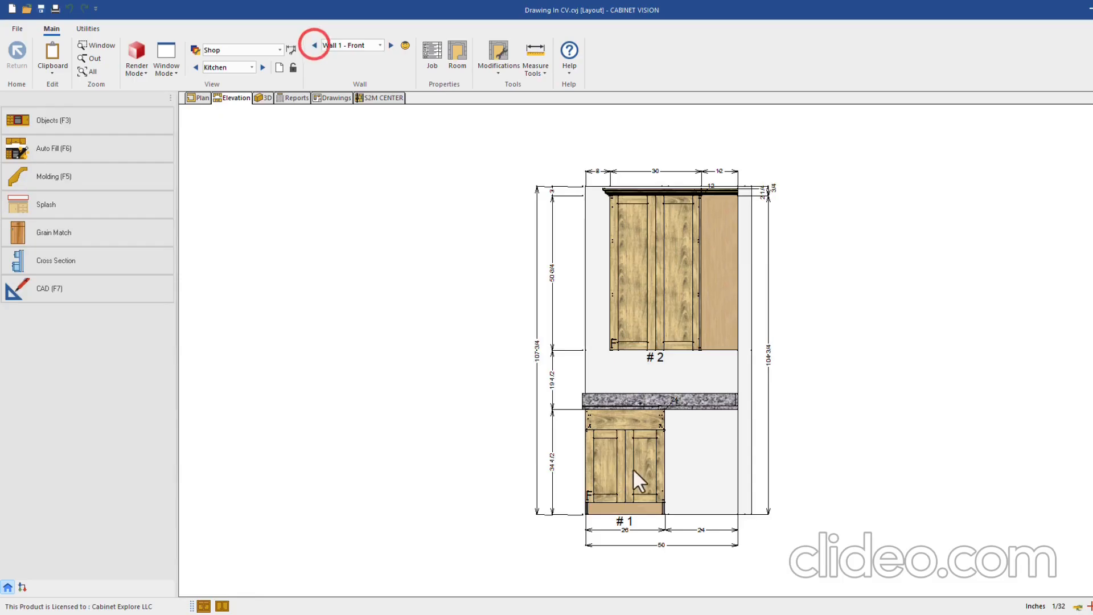
left_click(636, 468)
double_click(638, 447)
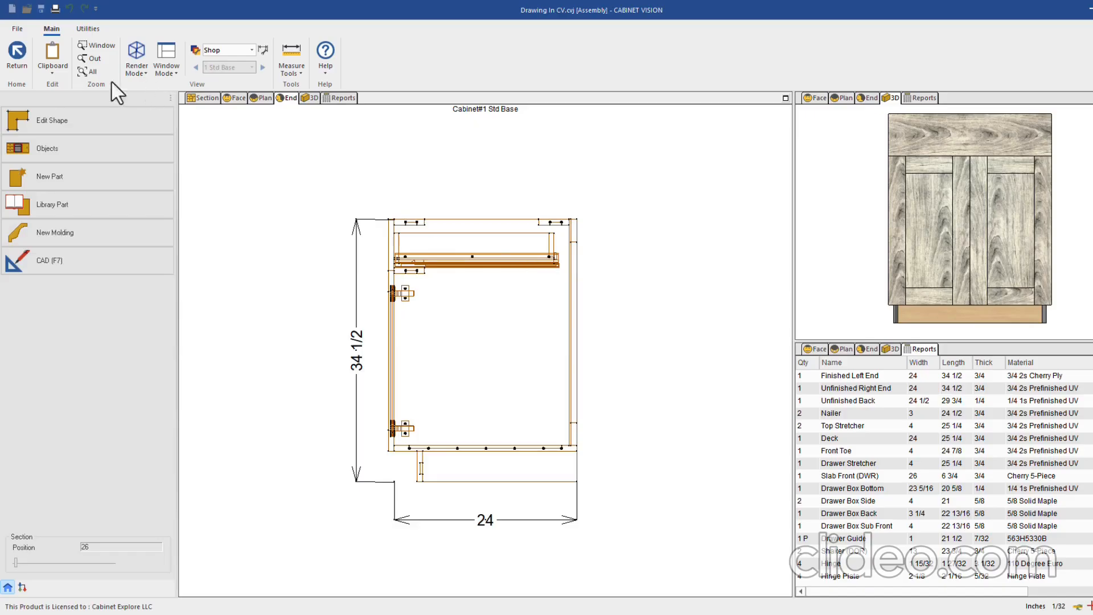
left_click(20, 54)
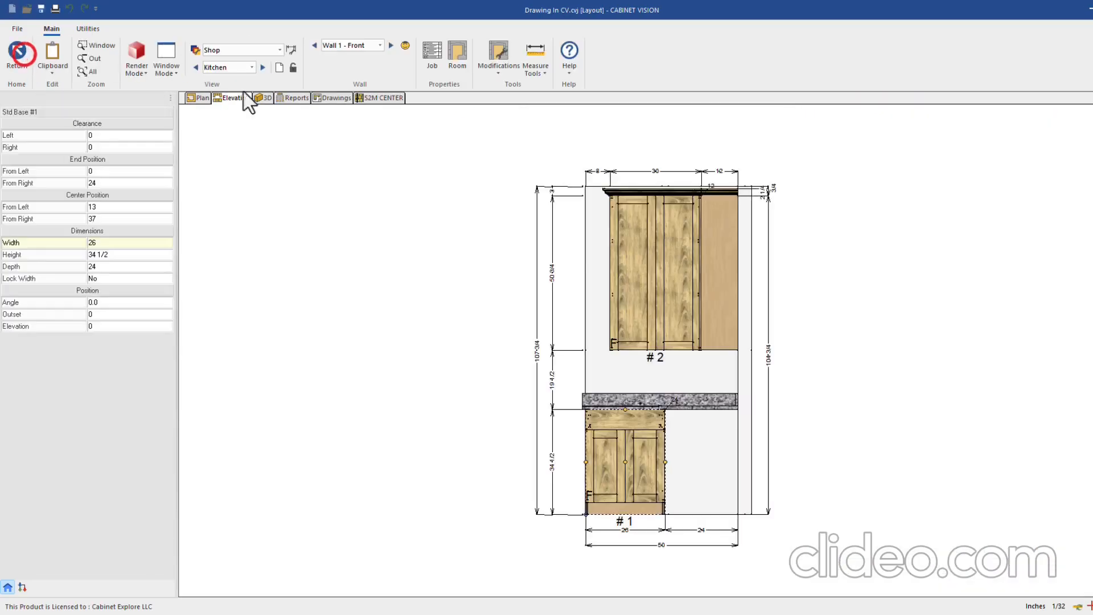
left_click(320, 98)
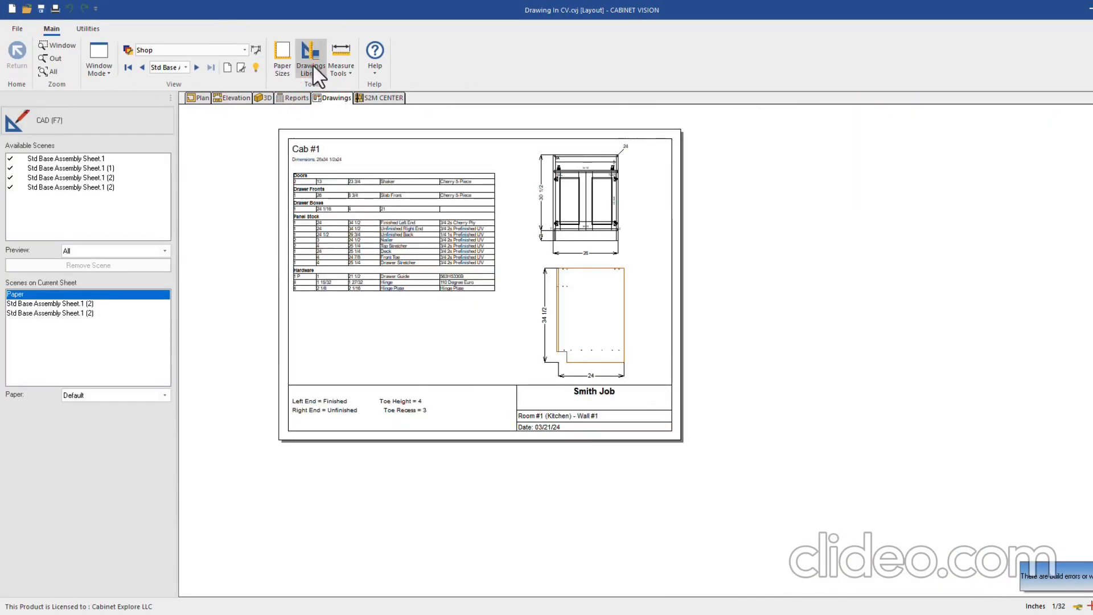
Open the Assembly Sheet CE template for editing
left_click(311, 63)
left_click(470, 295)
left_click(481, 387)
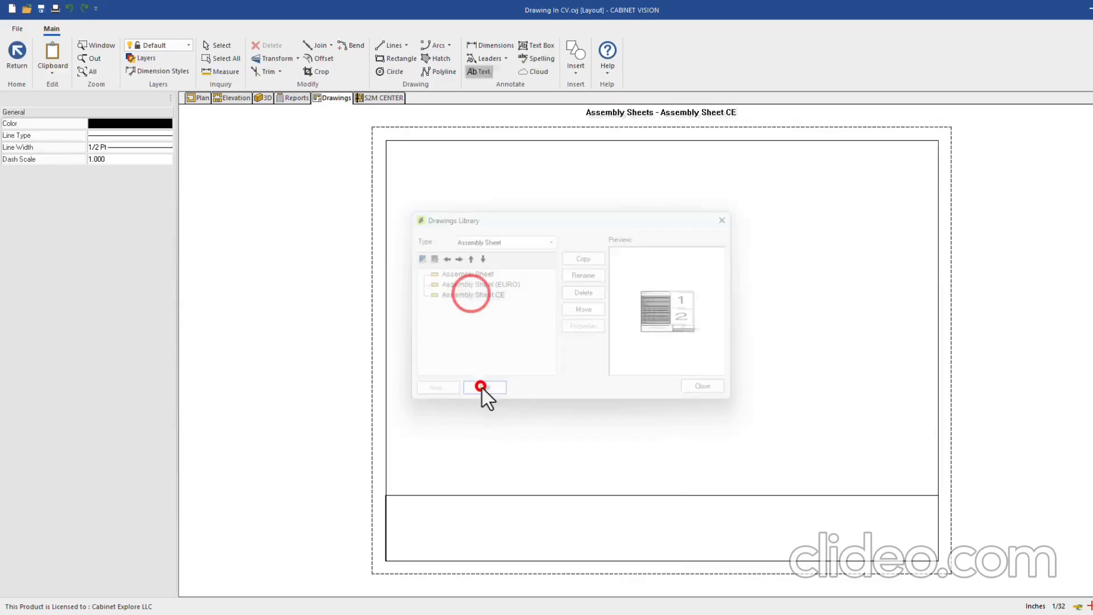
Make the right-hand view container an End view with 5% section, then exit and save
left_click(794, 149)
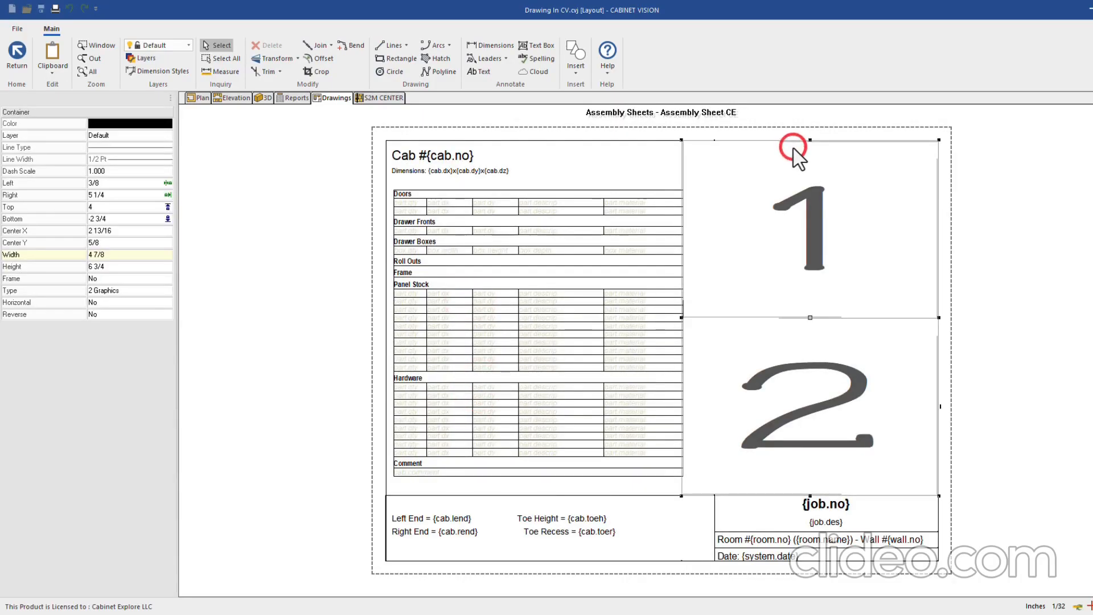
right_click(794, 149)
left_click(776, 160)
left_click(534, 283)
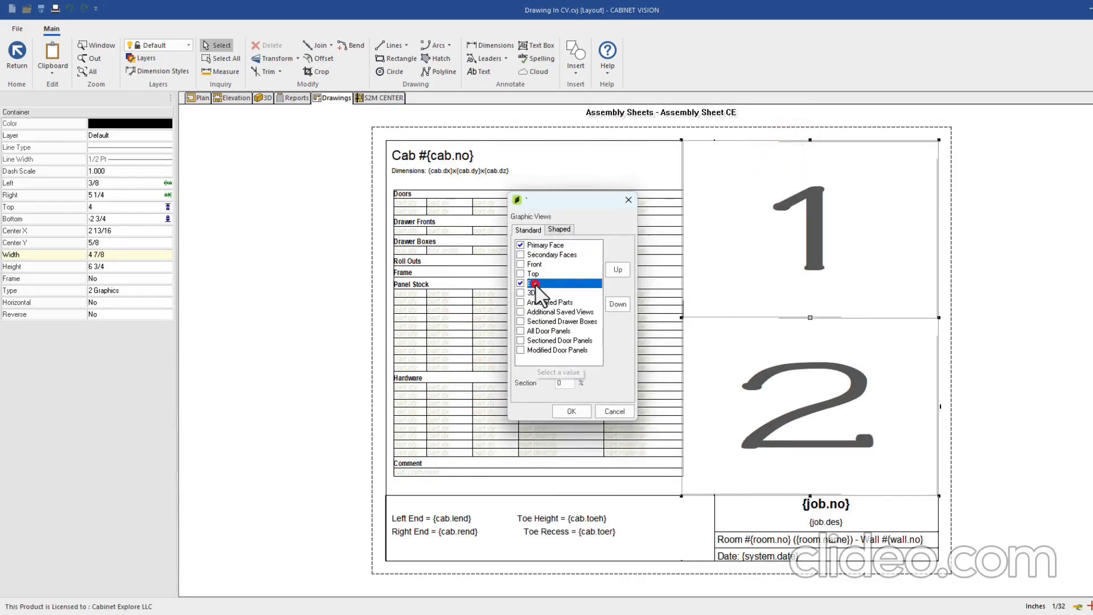
double_click(564, 382)
type("5")
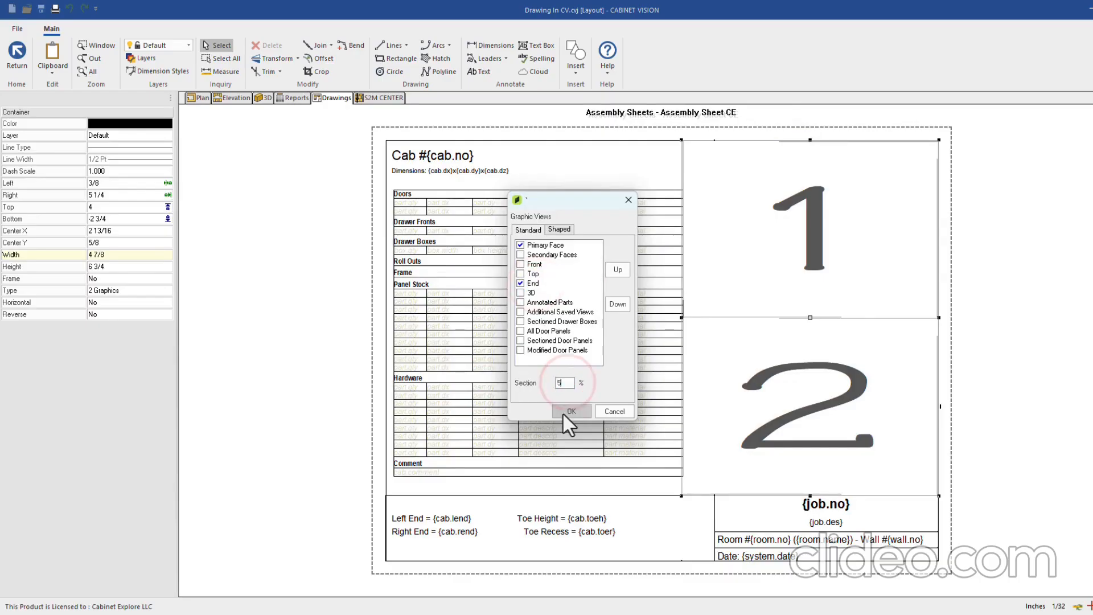
left_click(569, 412)
left_click(17, 53)
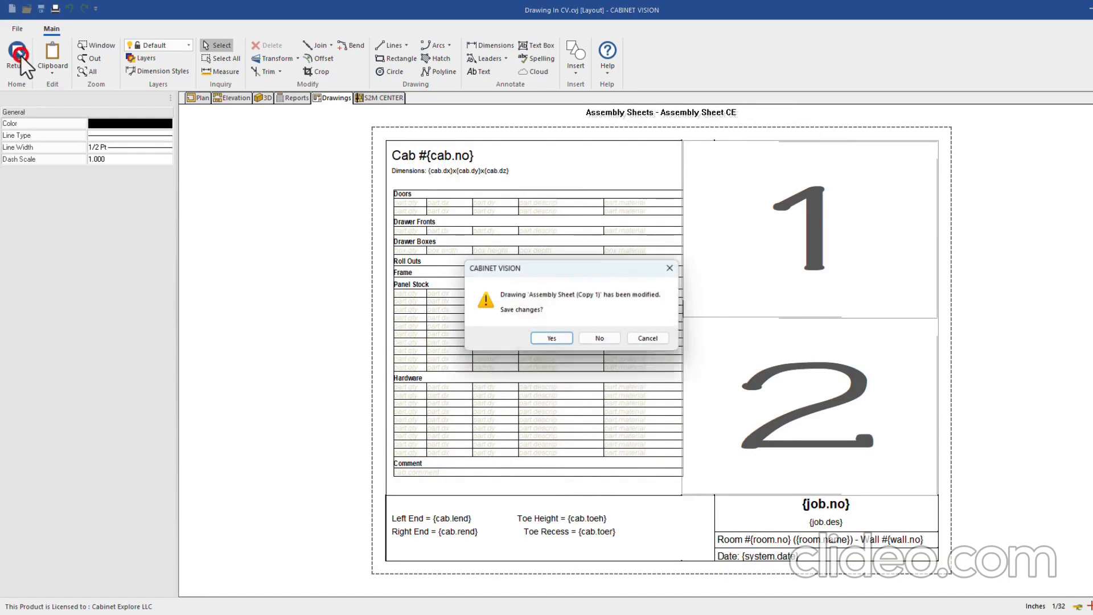
left_click(553, 340)
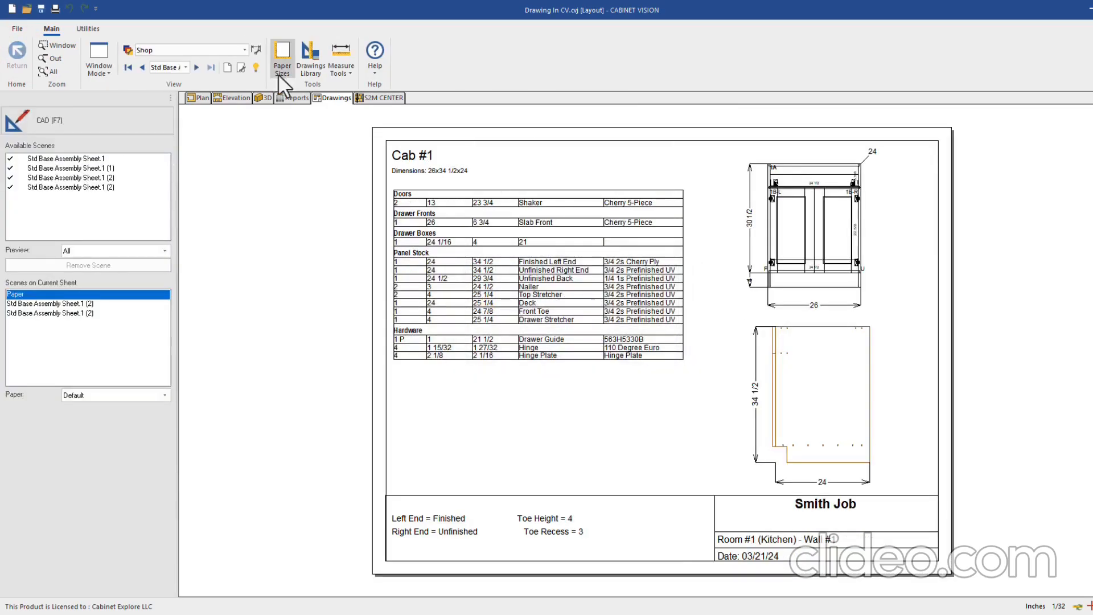
Run the Assembly Sheet report for cabinet #1 Std Base to a drawing on letter landscape paper
left_click(284, 98)
left_click(76, 228)
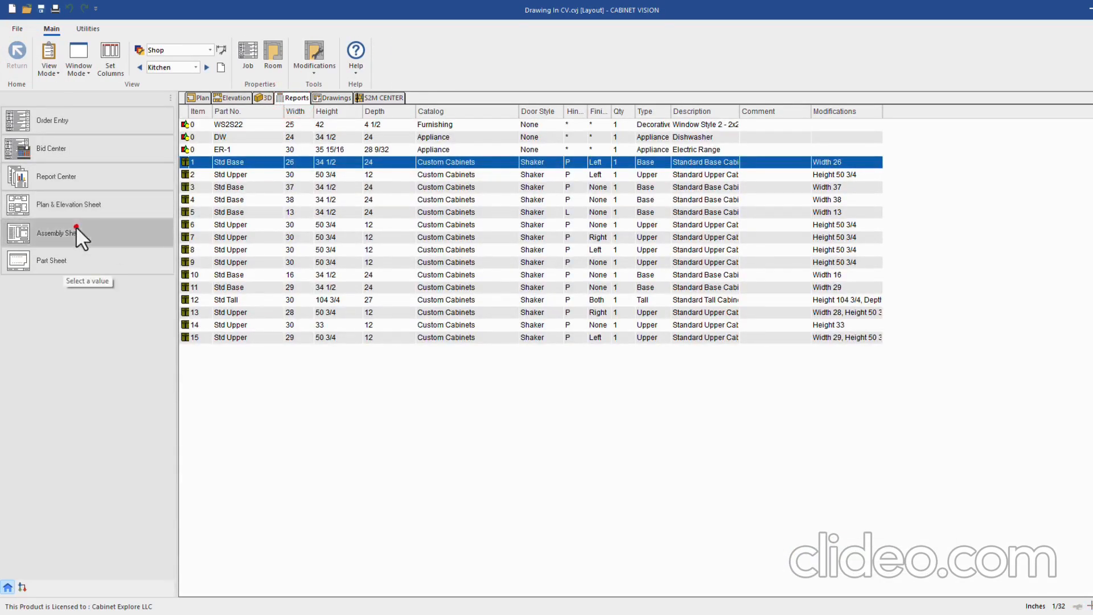
left_click(521, 261)
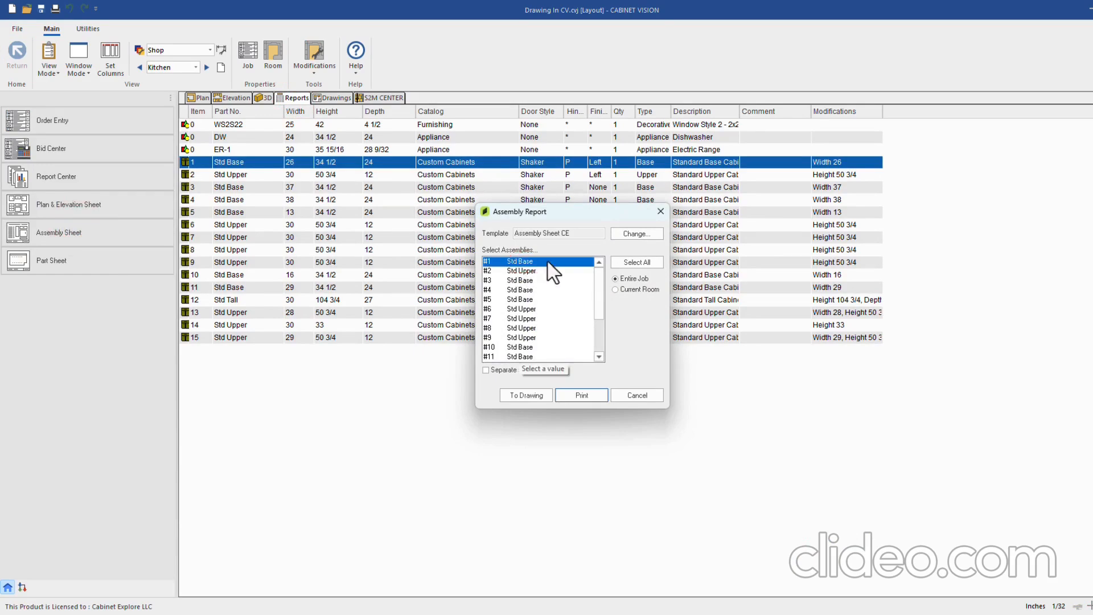
left_click(524, 397)
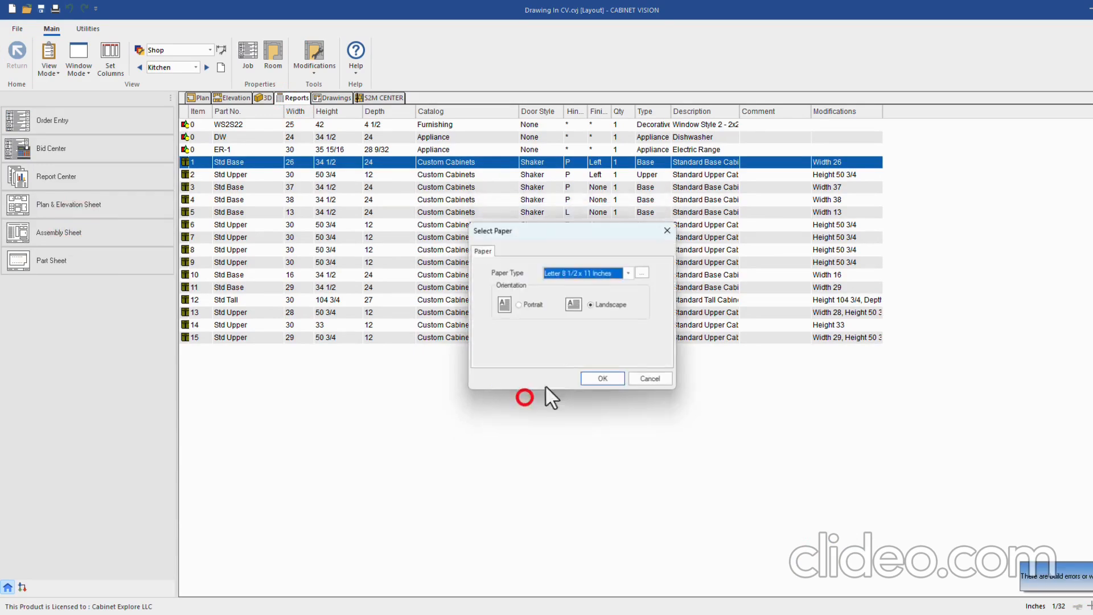
left_click(612, 379)
Open the newest Cab #1 sheet and inspect its sectioned end view
left_click(320, 98)
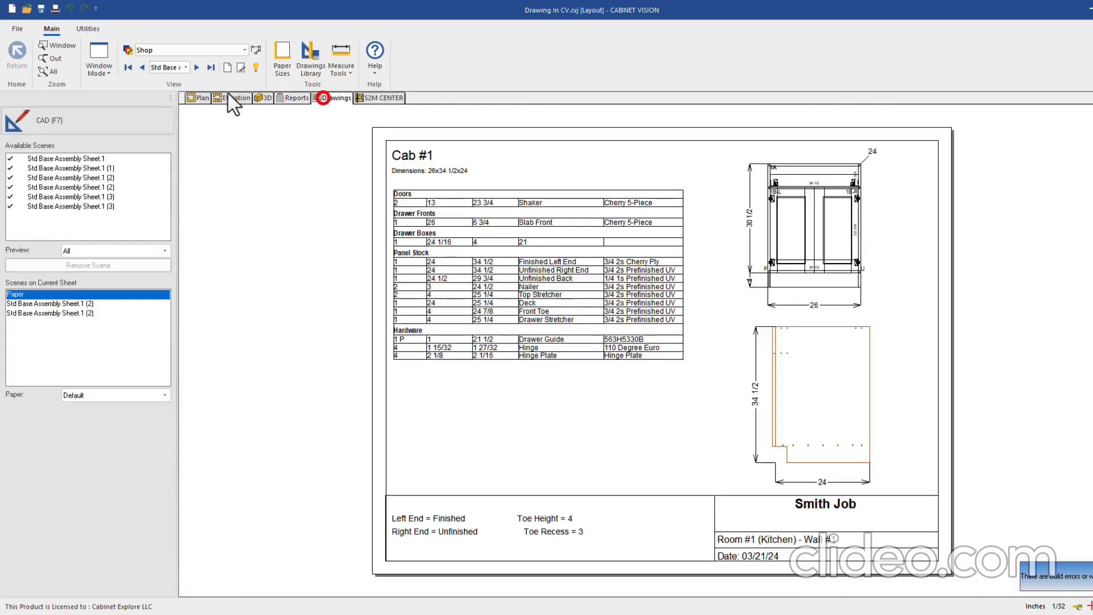
left_click(207, 67)
middle_click_drag(877, 361, 873, 343)
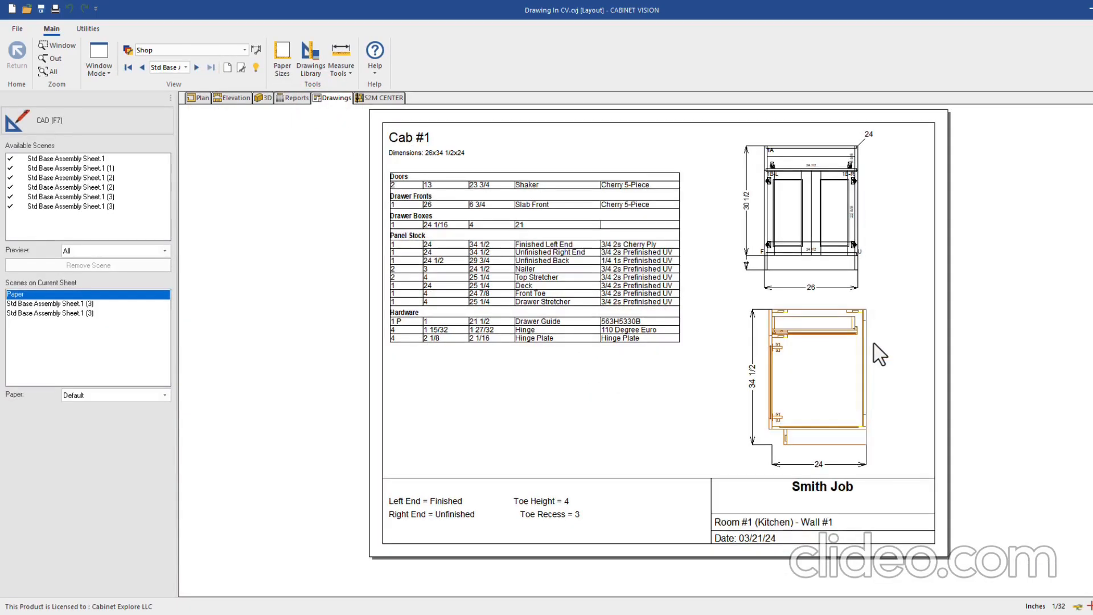
scroll(852, 359, "down", 1)
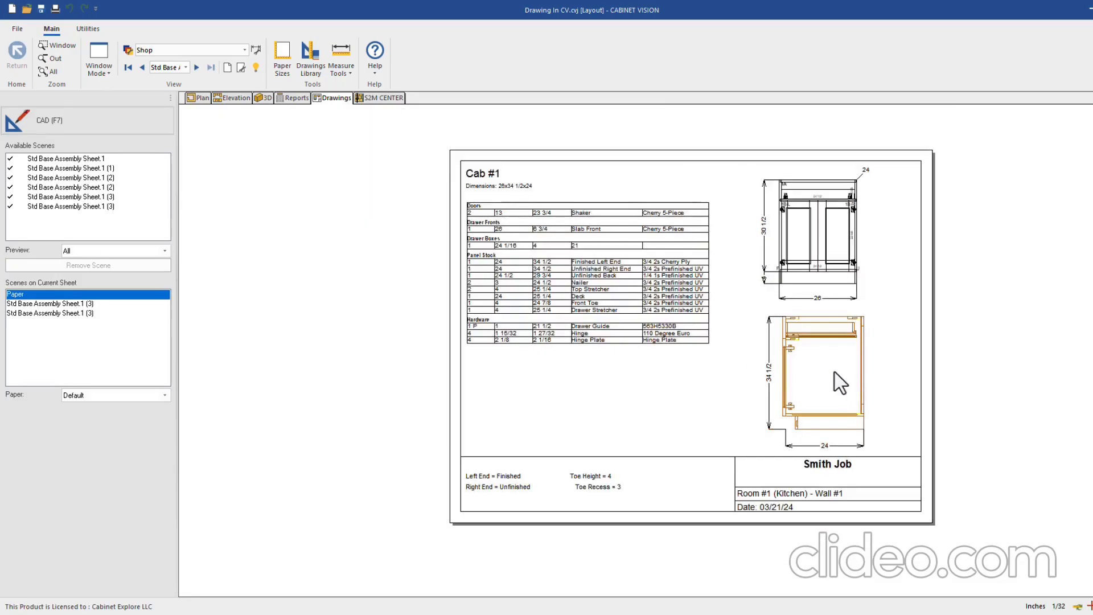
scroll(858, 378, "up", 1)
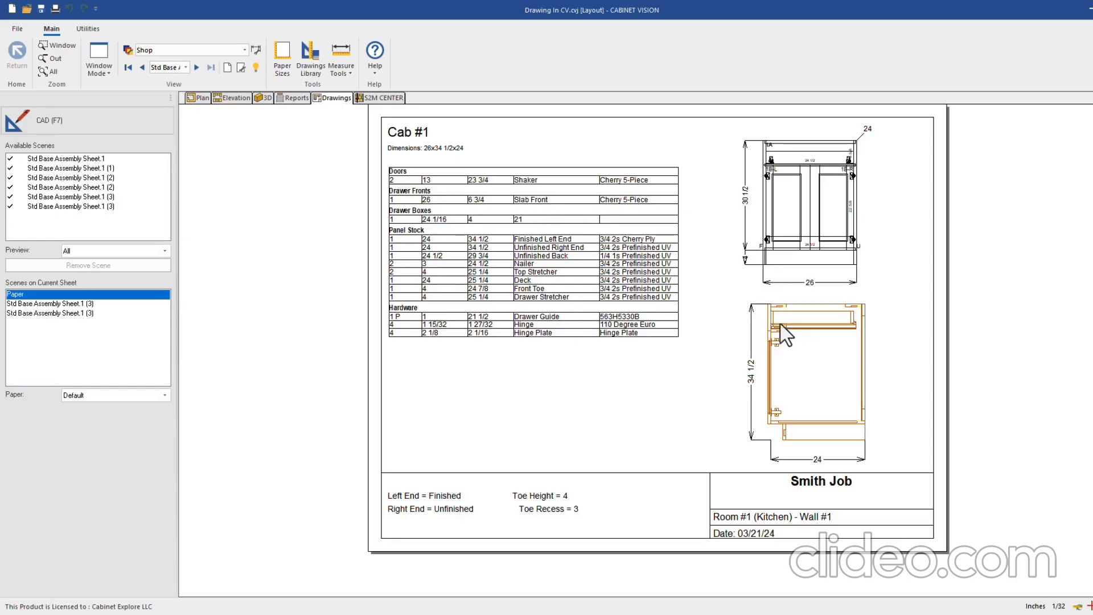
scroll(787, 334, "down", 1)
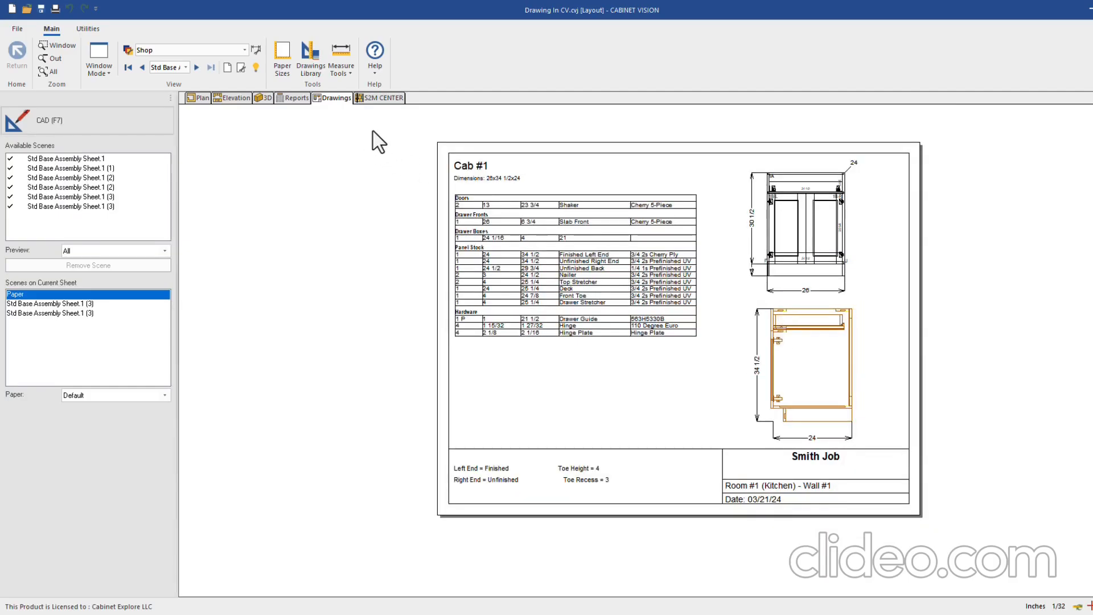
left_click(129, 50)
Check Architectural Hinges in the Assembly Sheet's Shop Annotations layer and apply the Shop schedule
left_click(618, 280)
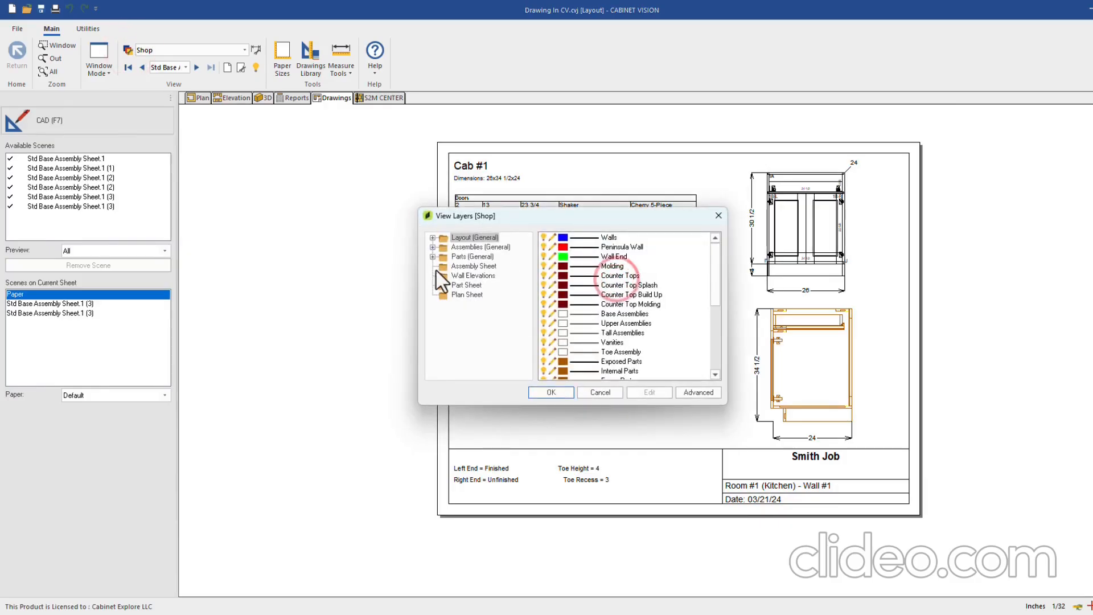
left_click(468, 267)
left_click_drag(639, 219, 530, 238)
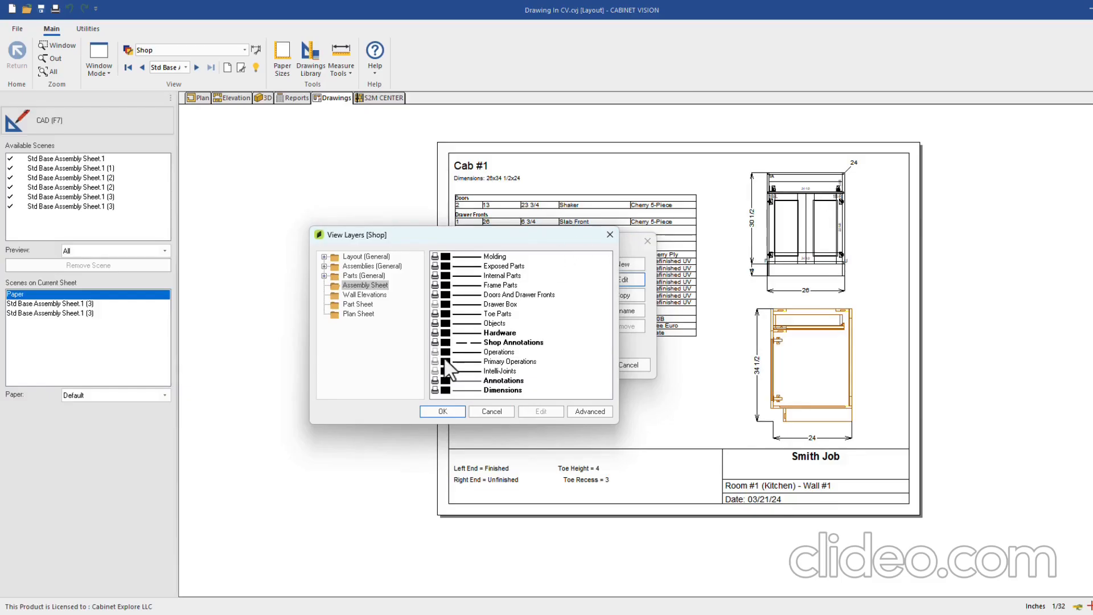
left_click(437, 333)
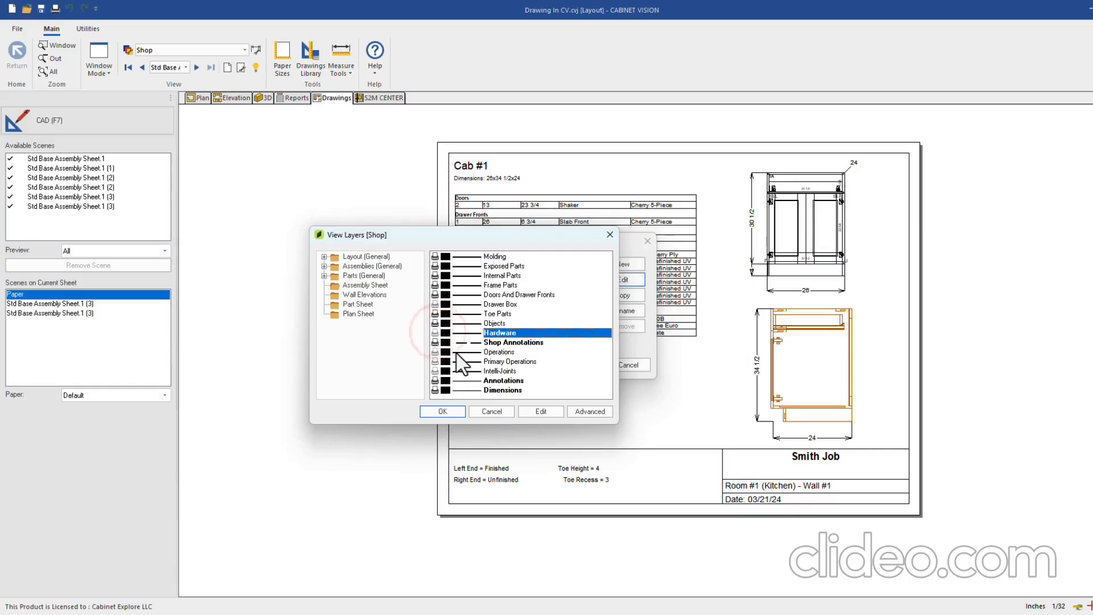
double_click(505, 343)
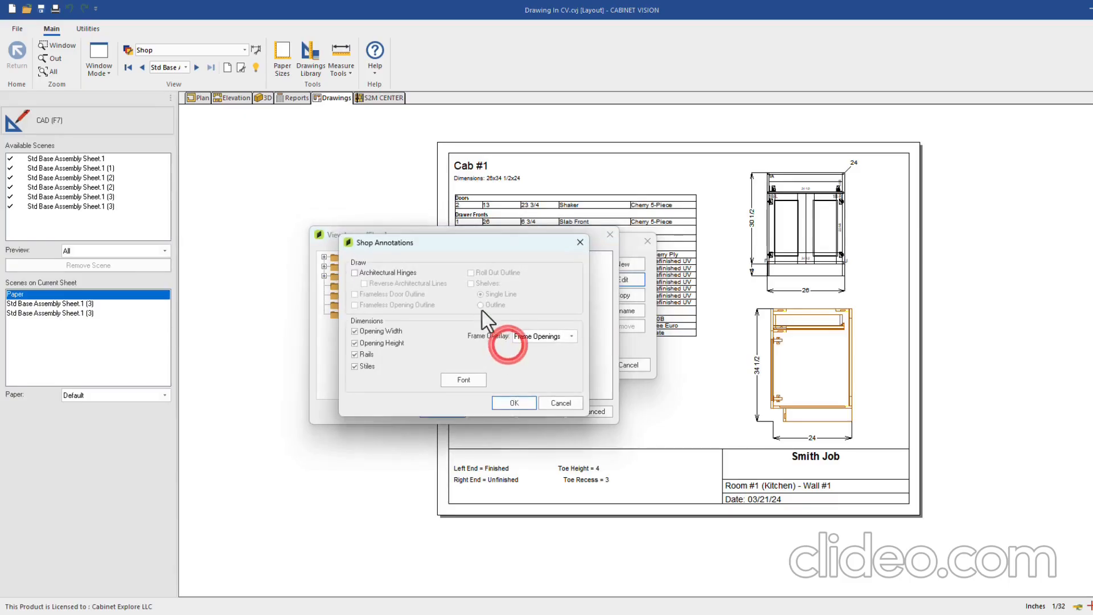
left_click(374, 272)
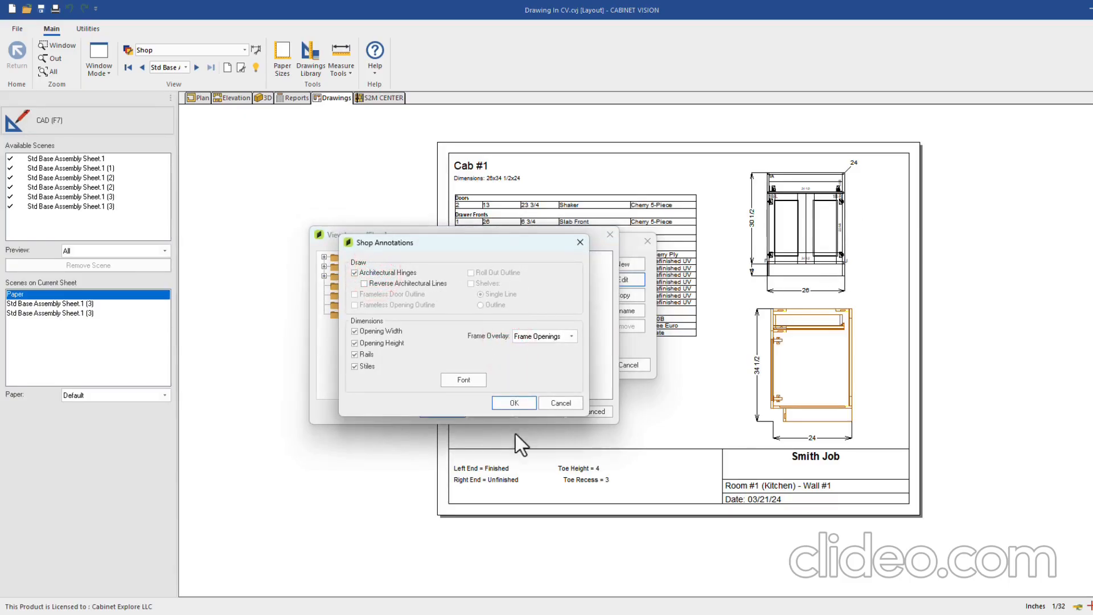
left_click(512, 403)
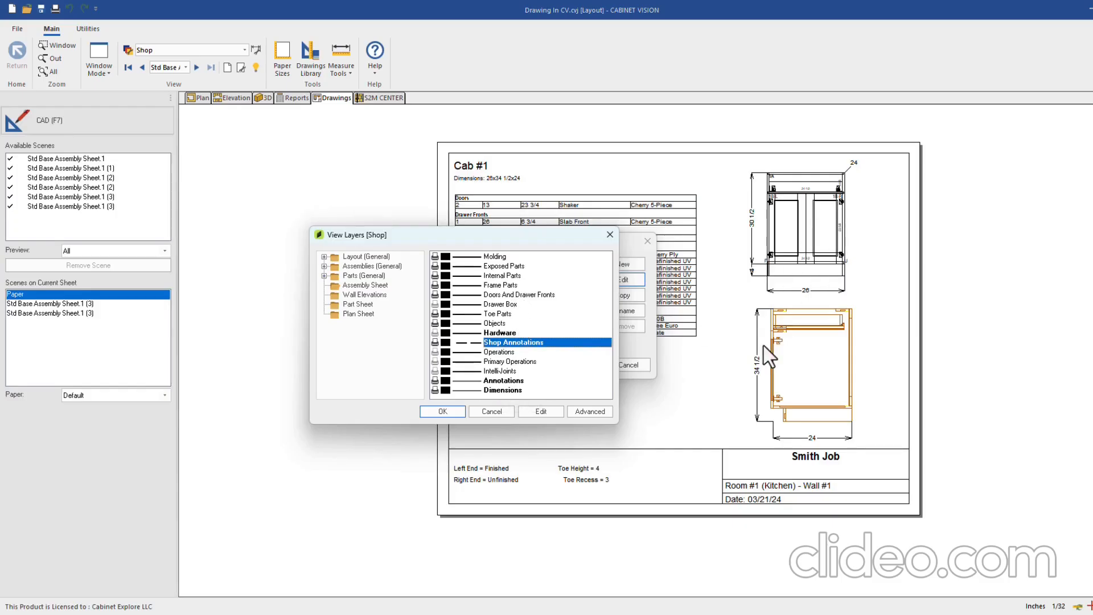
left_click(353, 285)
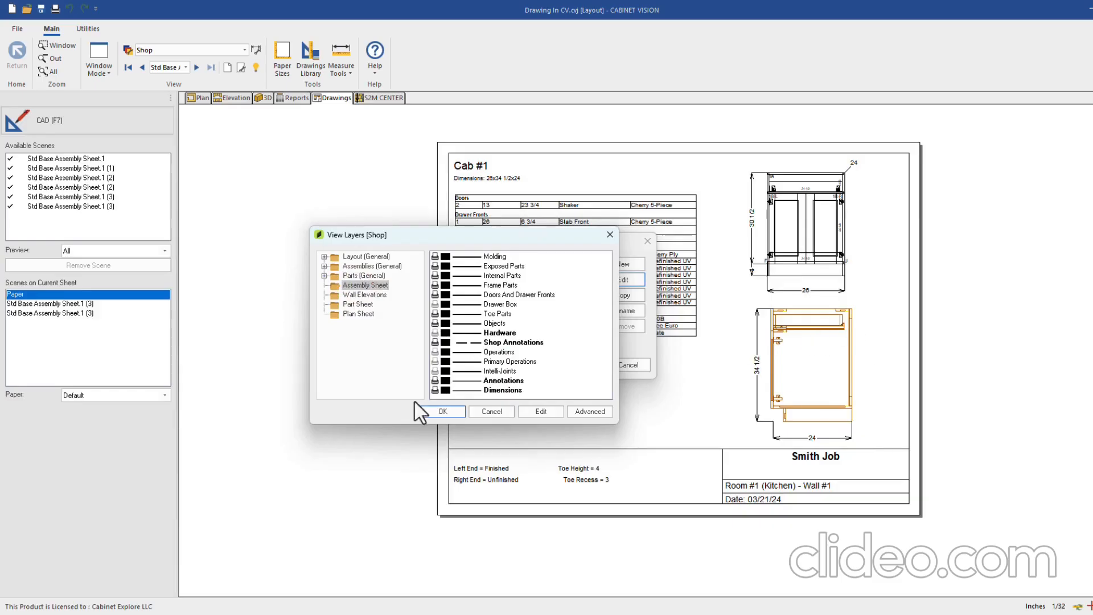
left_click(440, 410)
left_click(564, 365)
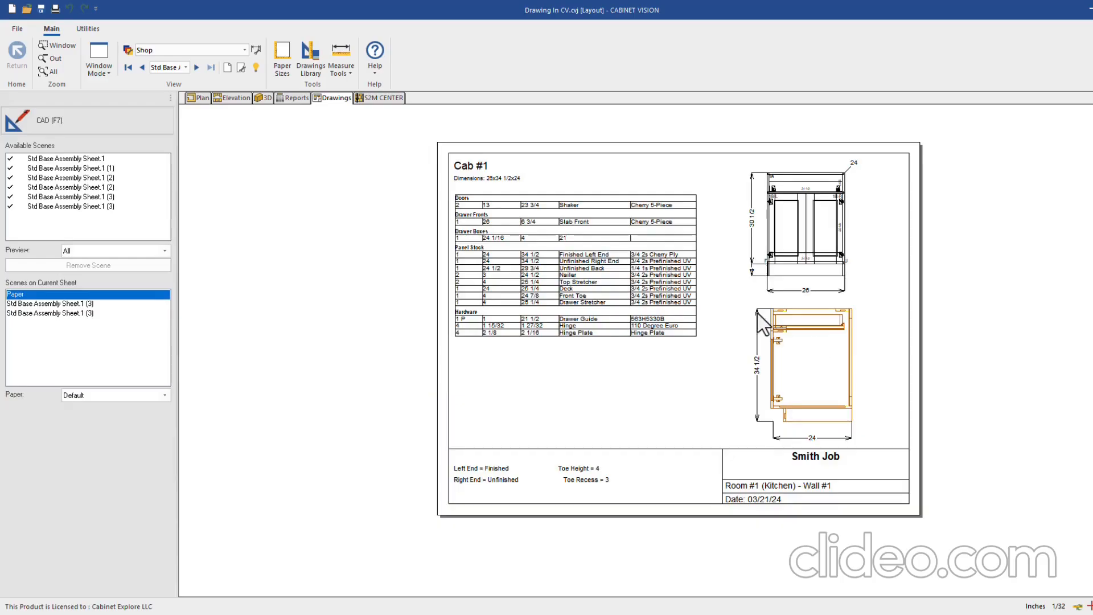
left_click(234, 98)
Open the base cabinet's assembly view and colour the Doors And Drawer Fronts layer red
double_click(624, 453)
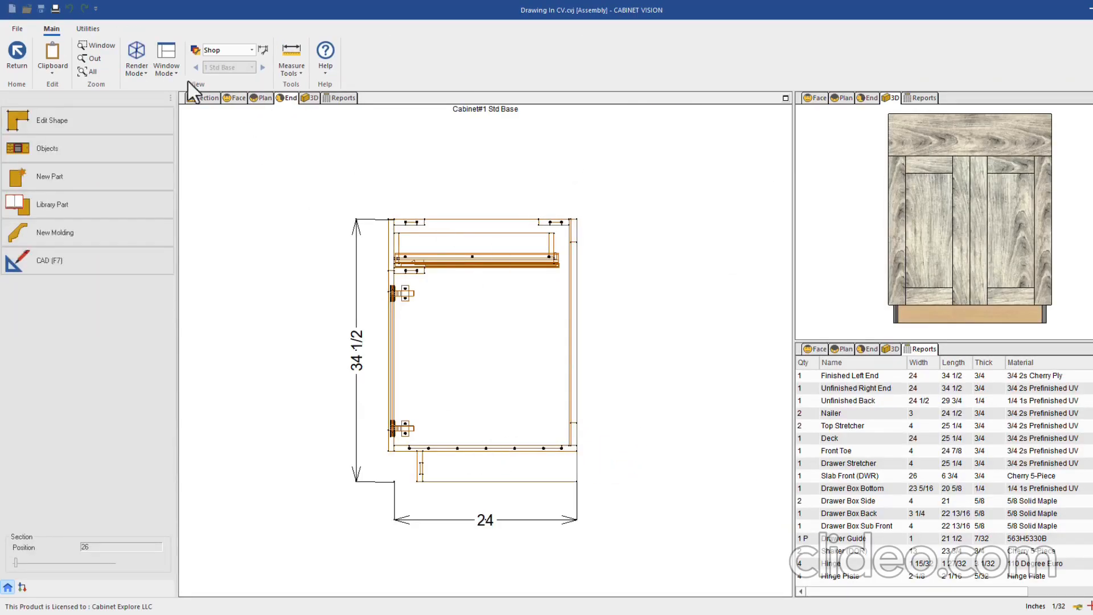
left_click(196, 50)
double_click(563, 284)
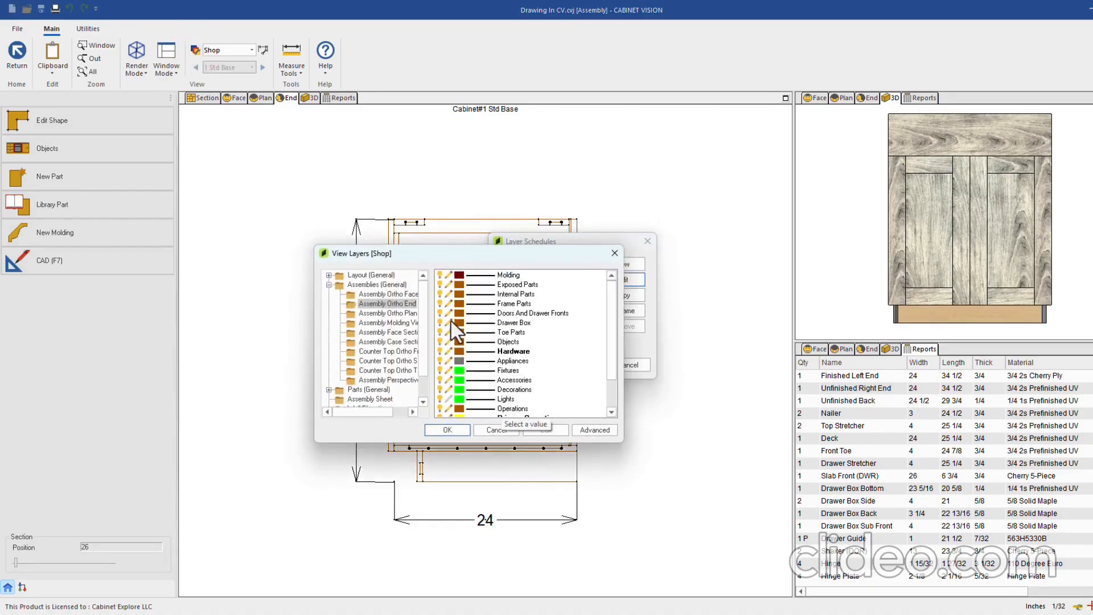
left_click(459, 314)
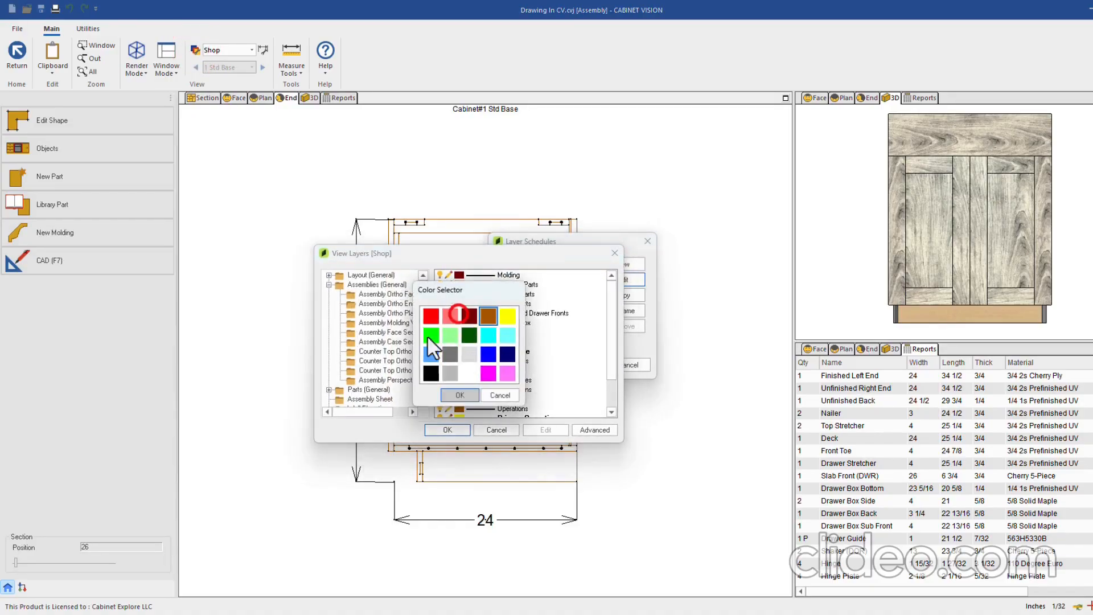
left_click(426, 315)
left_click(451, 397)
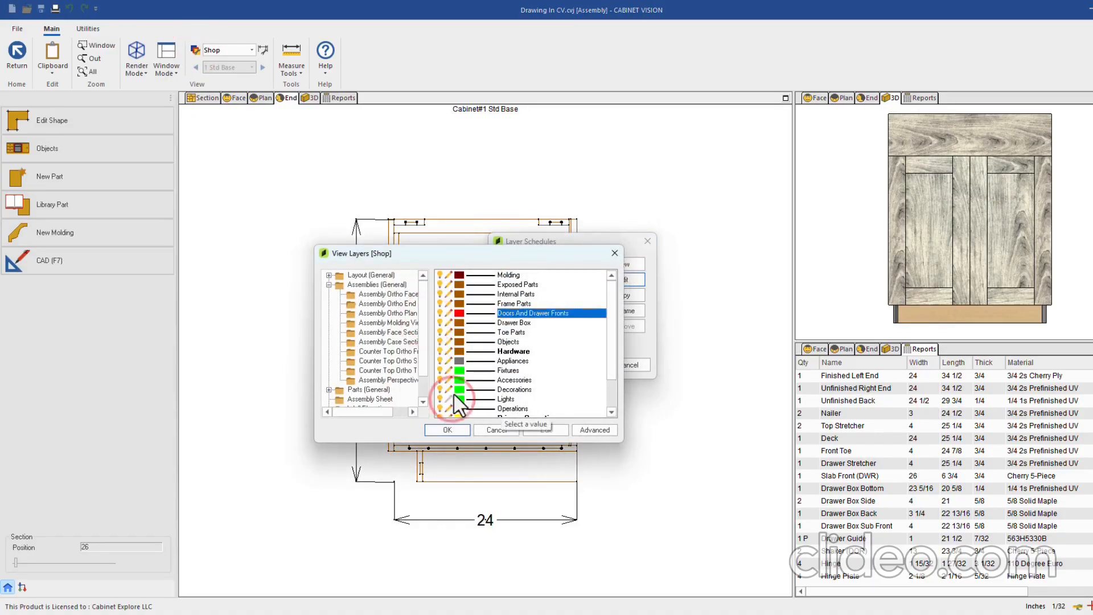
Colour the Toe Parts layer navy, apply the Shop layers, and check the end view
left_click(459, 351)
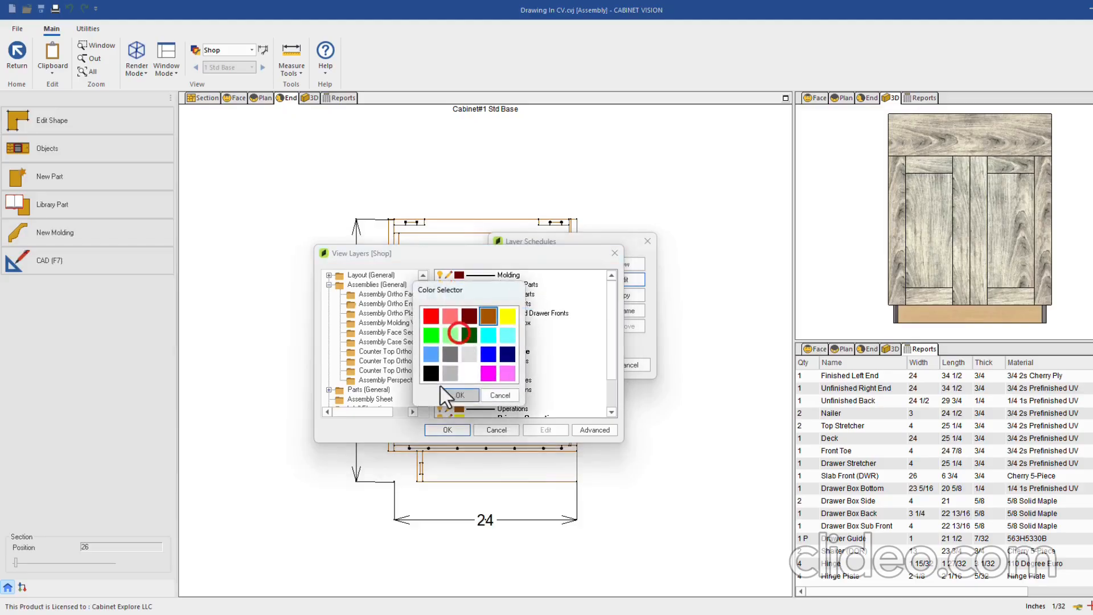
left_click(506, 354)
left_click(460, 393)
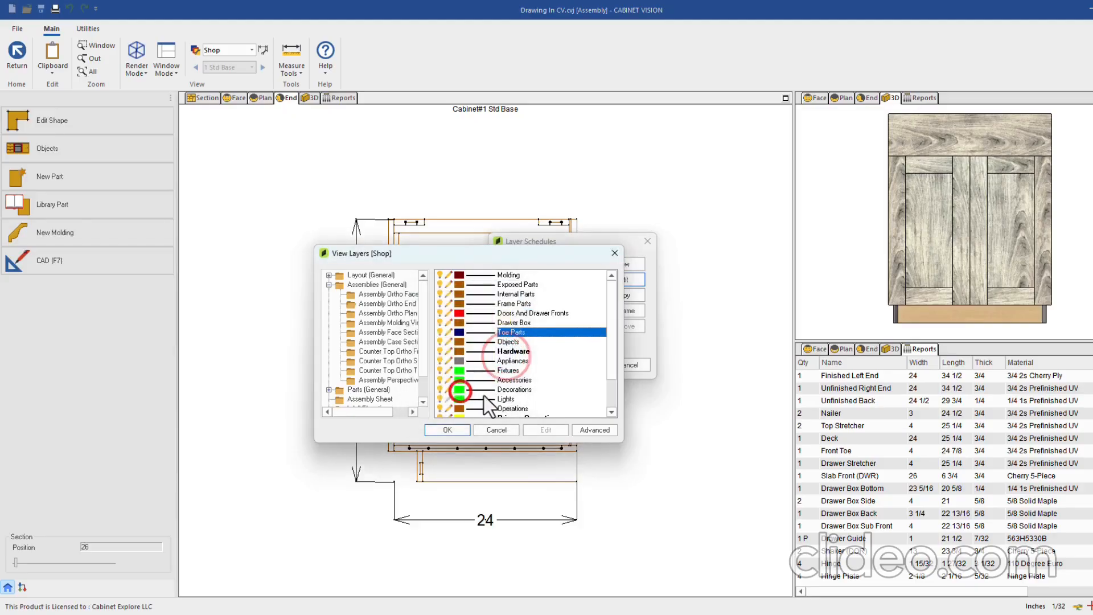
left_click(449, 431)
left_click(569, 361)
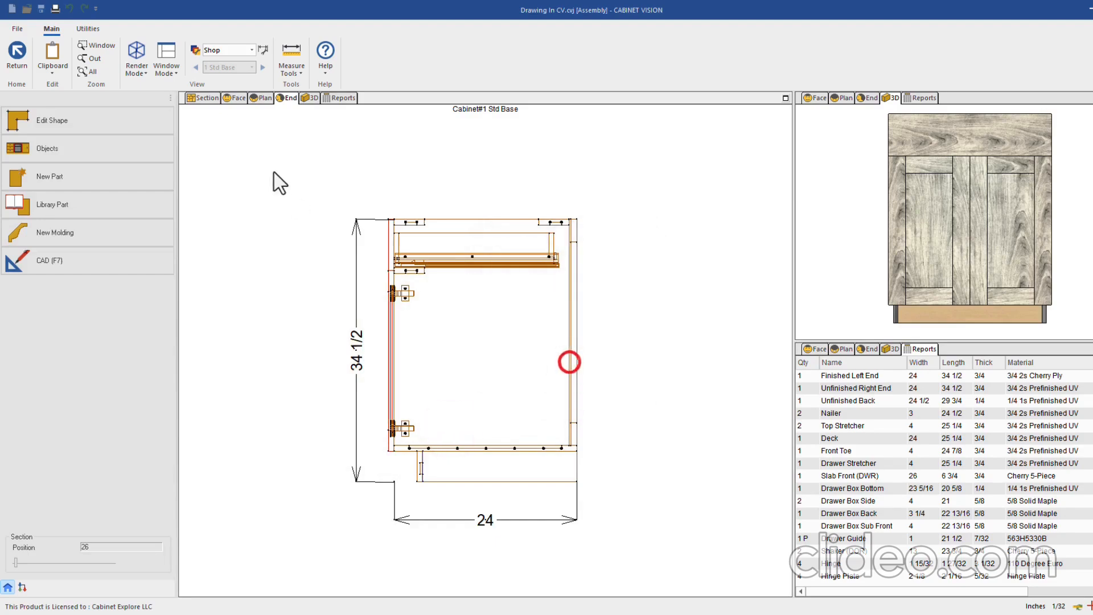
left_click(263, 97)
left_click(283, 98)
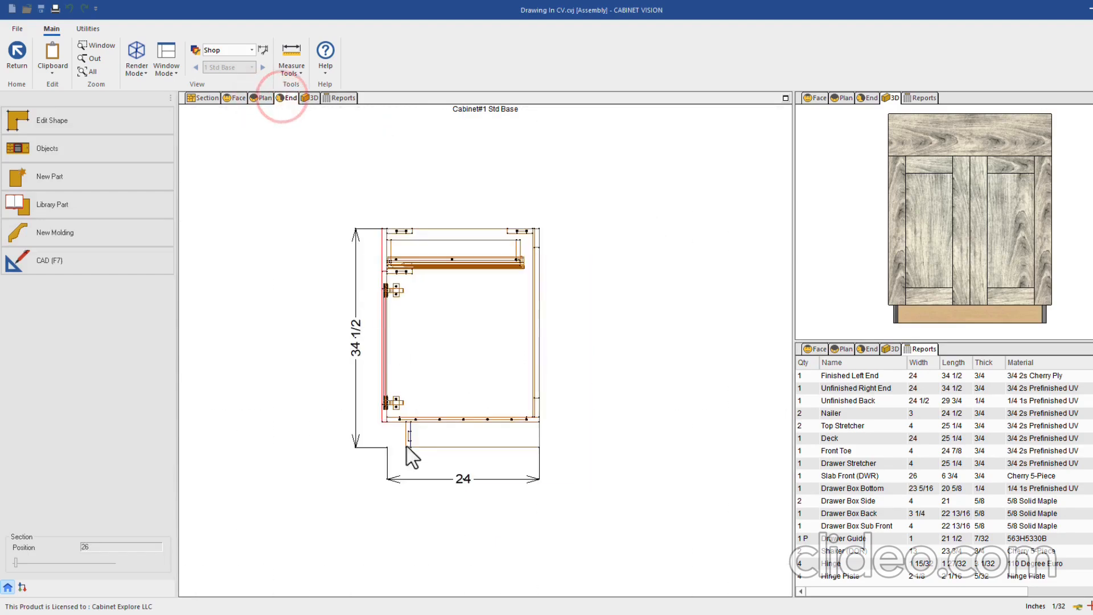
scroll(406, 447, "up", 5)
scroll(399, 449, "down", 3)
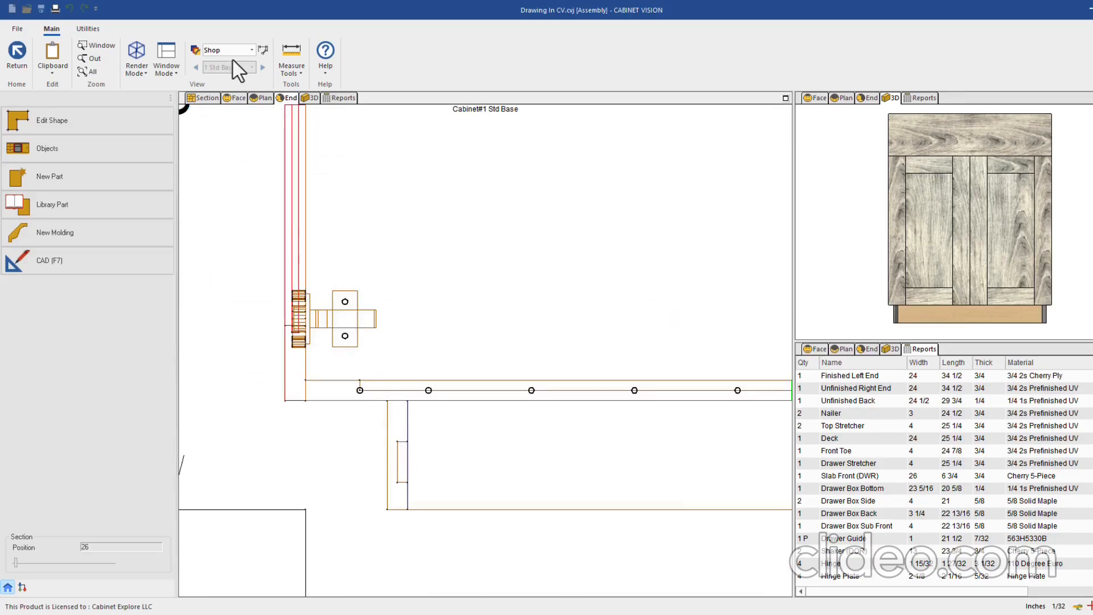
Colour the Hardware layer green and review the whole cabinet in the end view
left_click(197, 49)
left_click(634, 280)
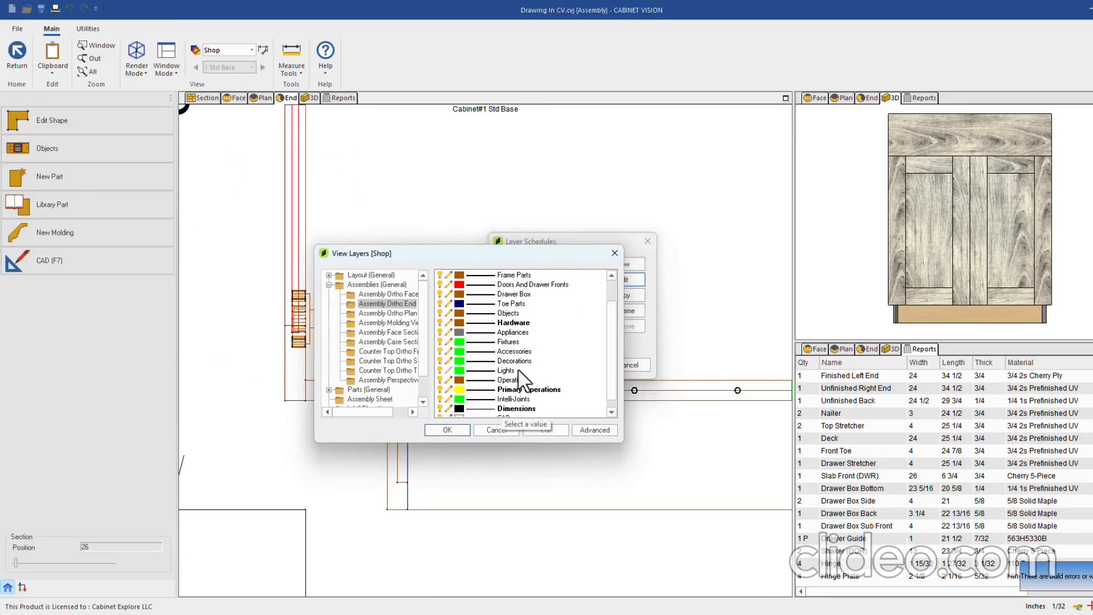
scroll(521, 380, "up", 3)
left_click(458, 351)
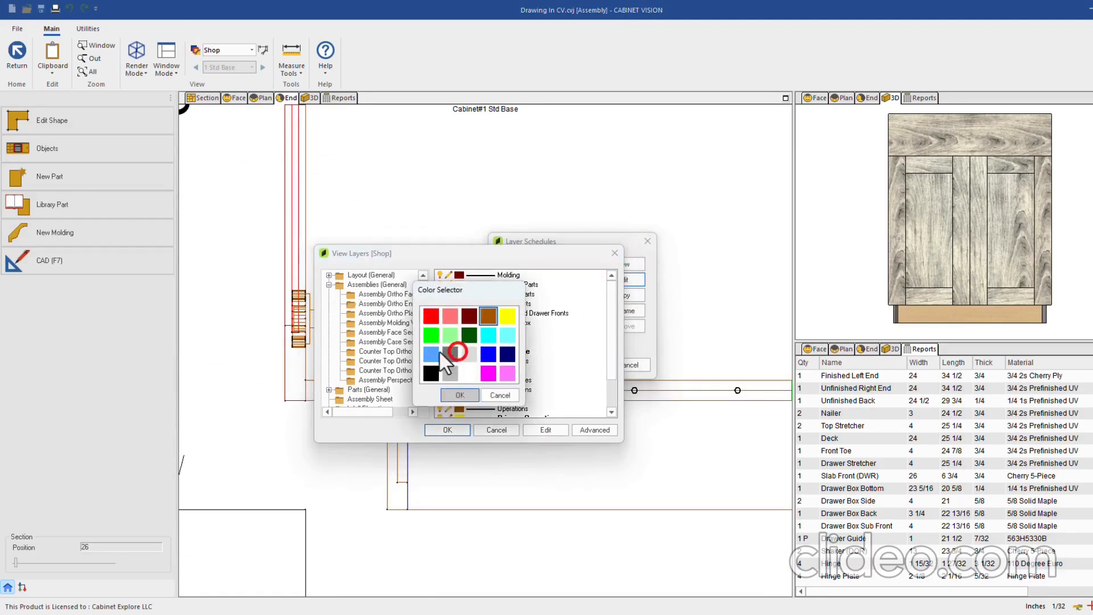
left_click(460, 396)
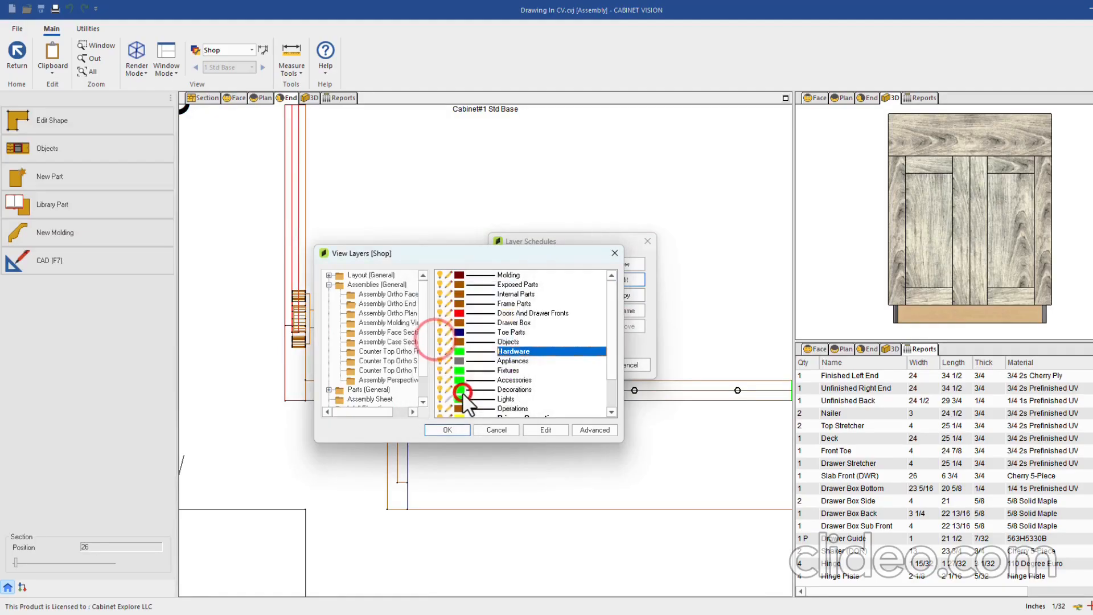
left_click(453, 428)
left_click(582, 365)
left_click(264, 98)
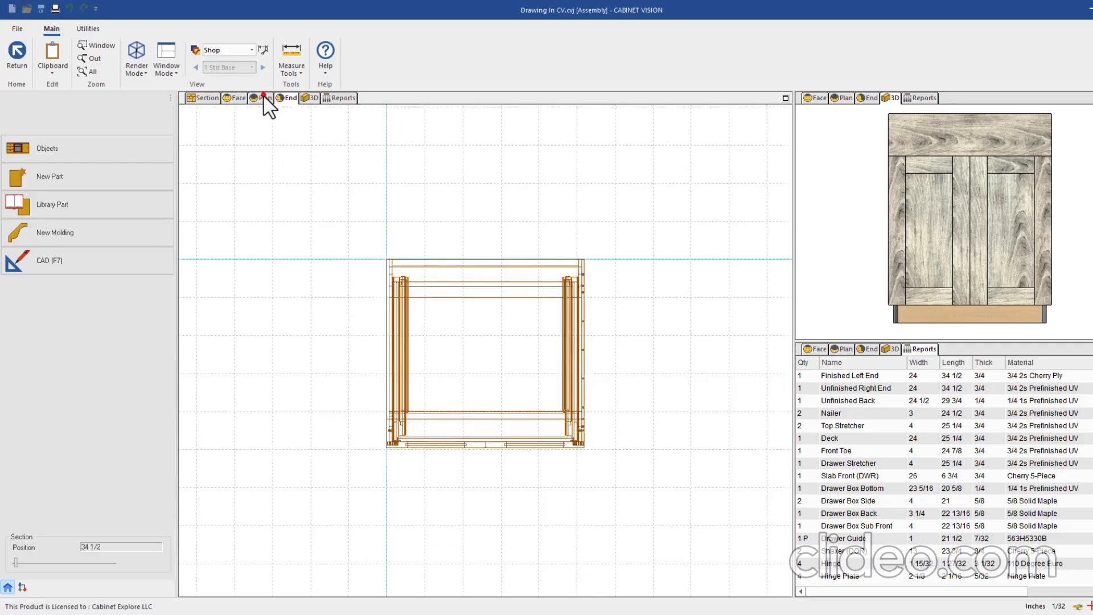
left_click(279, 98)
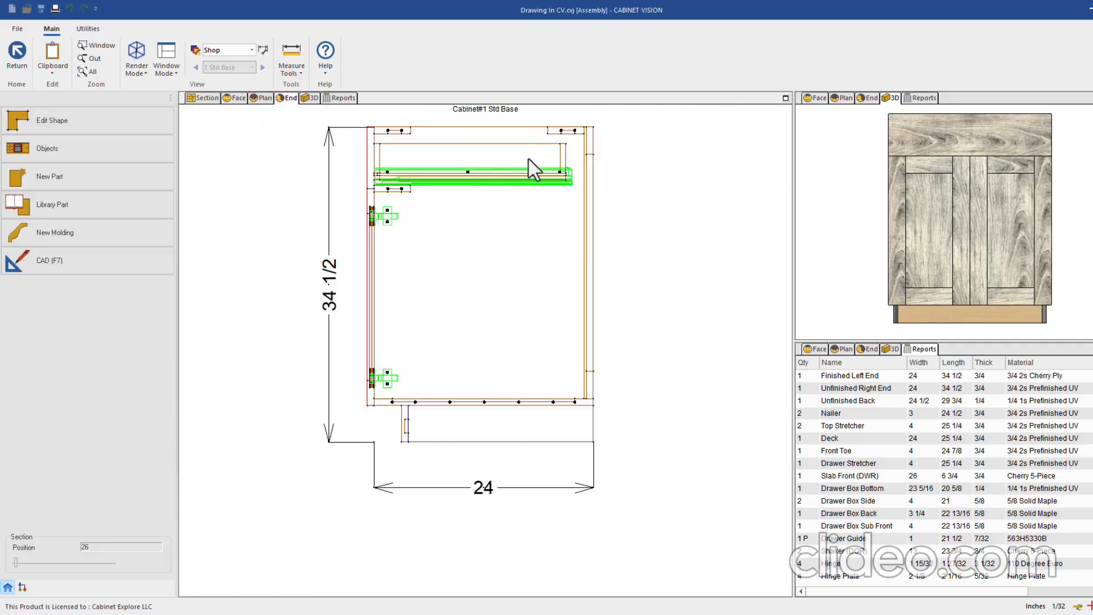
left_click(89, 71)
Return to the room and run the Assembly Sheet report for #1 Std Base to a drawing
left_click(17, 51)
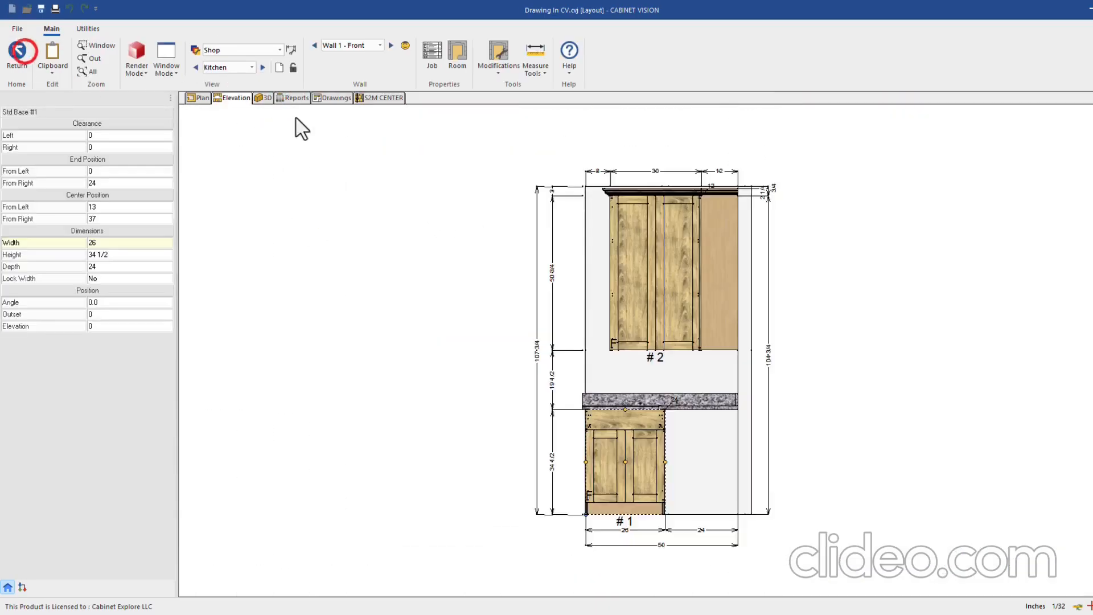
left_click(294, 97)
left_click(57, 227)
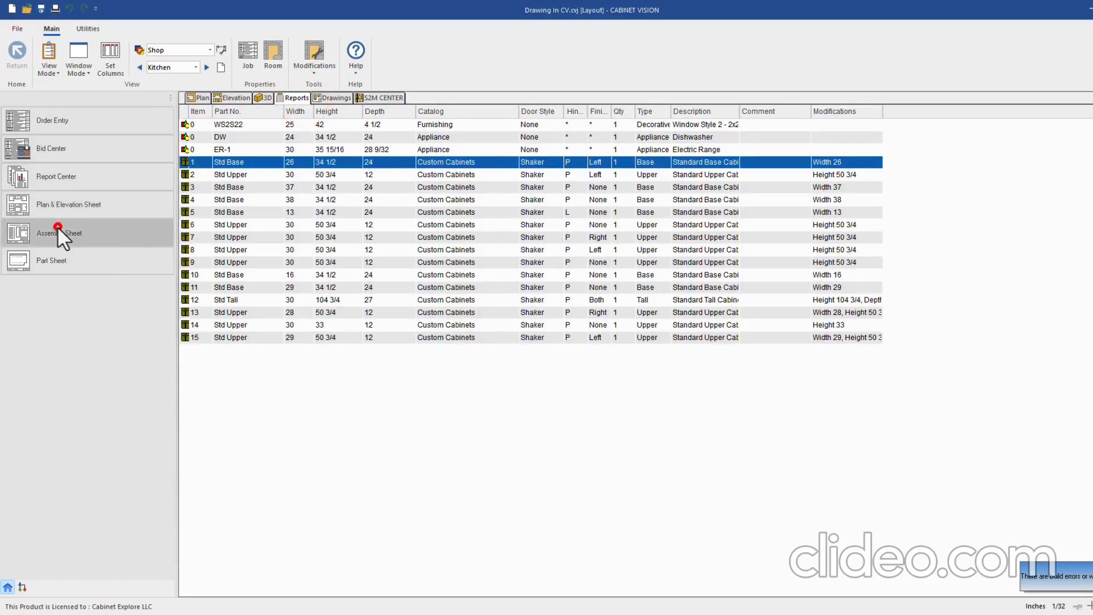
left_click(519, 262)
left_click(519, 392)
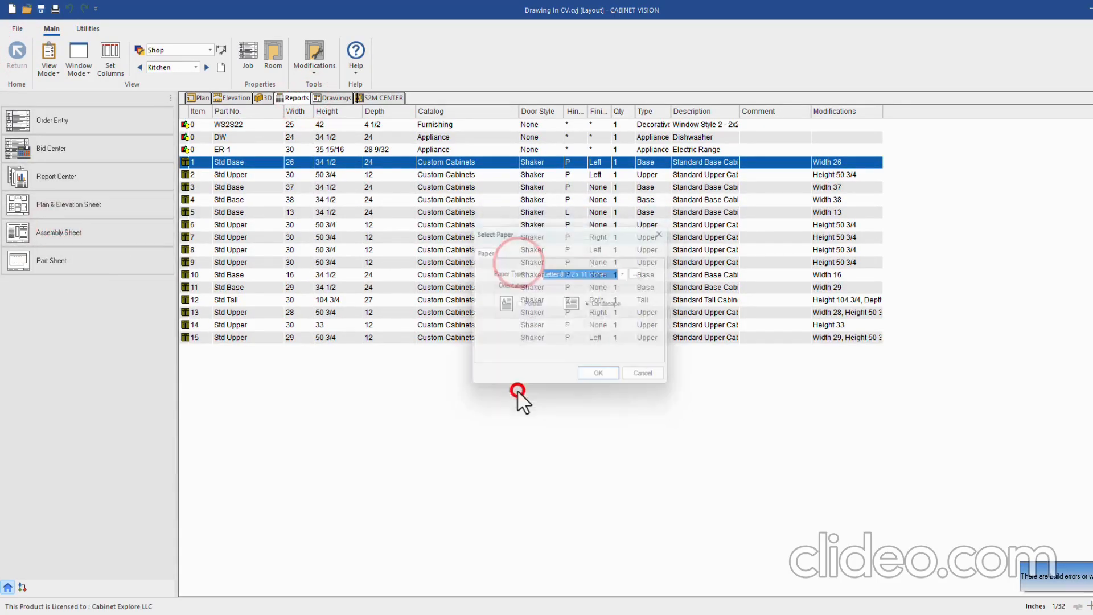
left_click(597, 378)
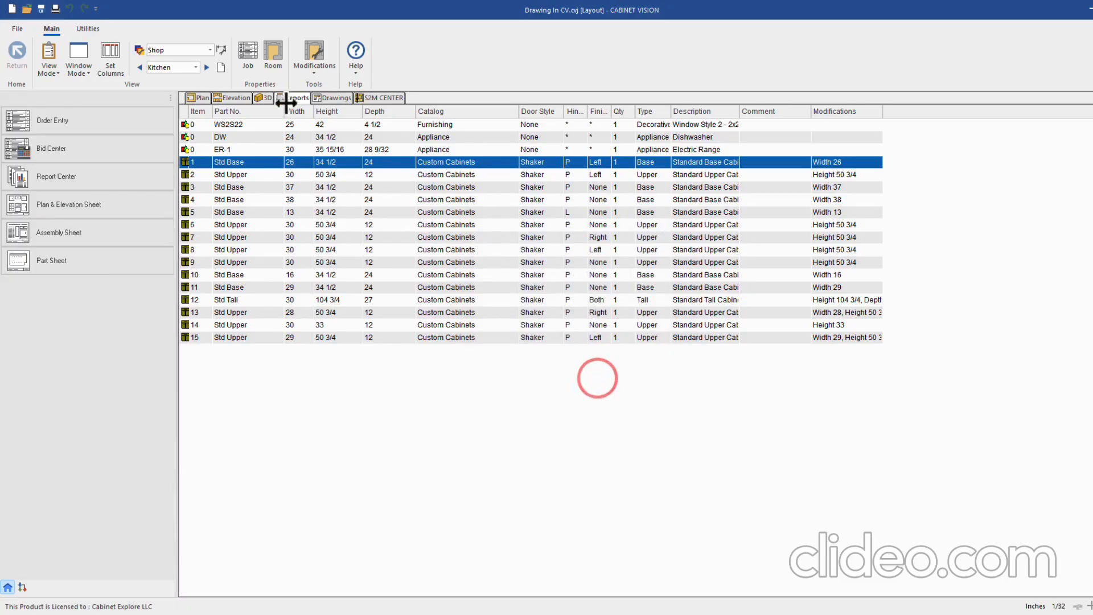
Review the last generated Cab #1 sheet with its colour-coded end section
left_click(336, 98)
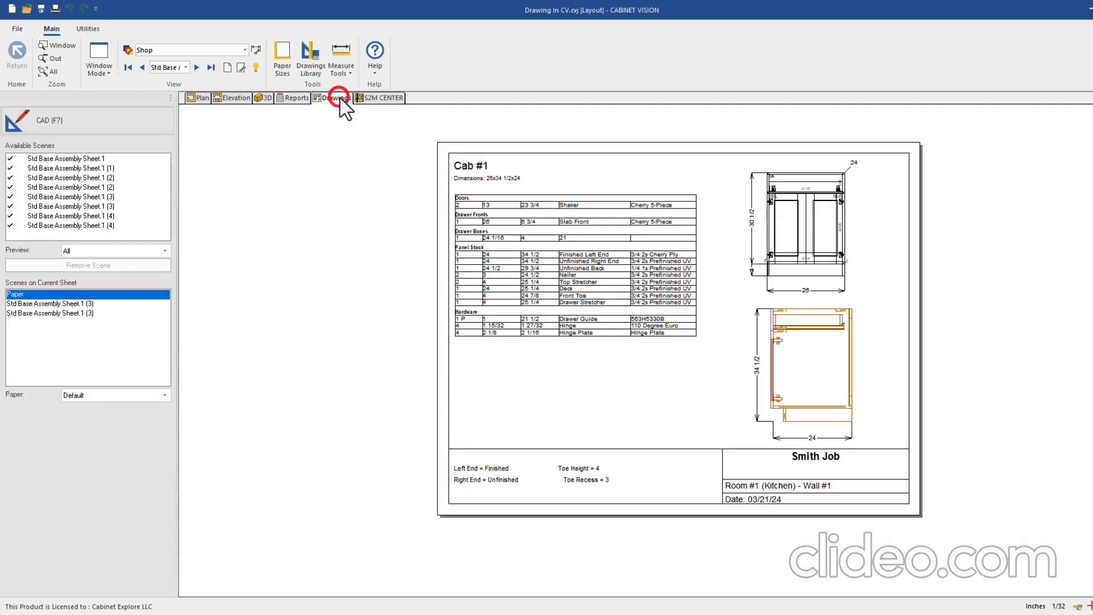
left_click(210, 68)
scroll(763, 351, "up", 2)
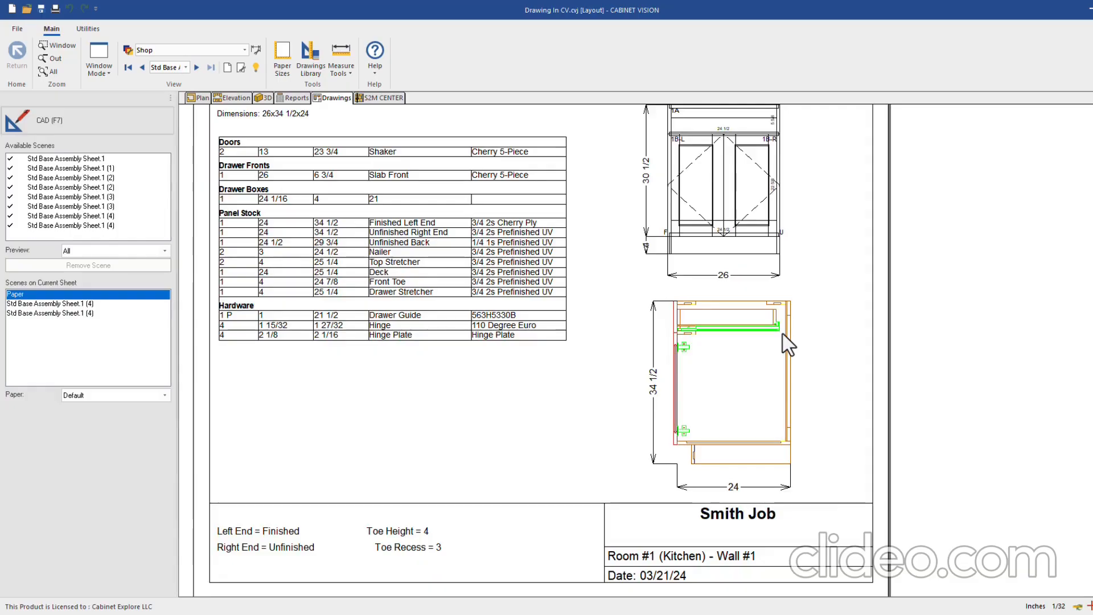
scroll(808, 336, "down", 1)
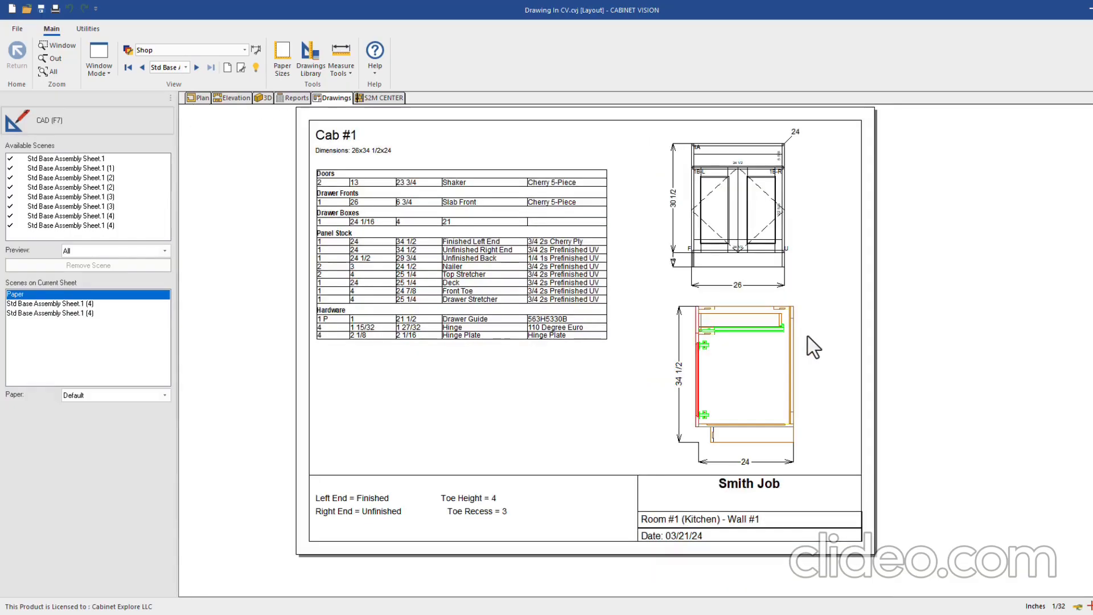
left_click(312, 64)
left_click(480, 294)
left_click(483, 391)
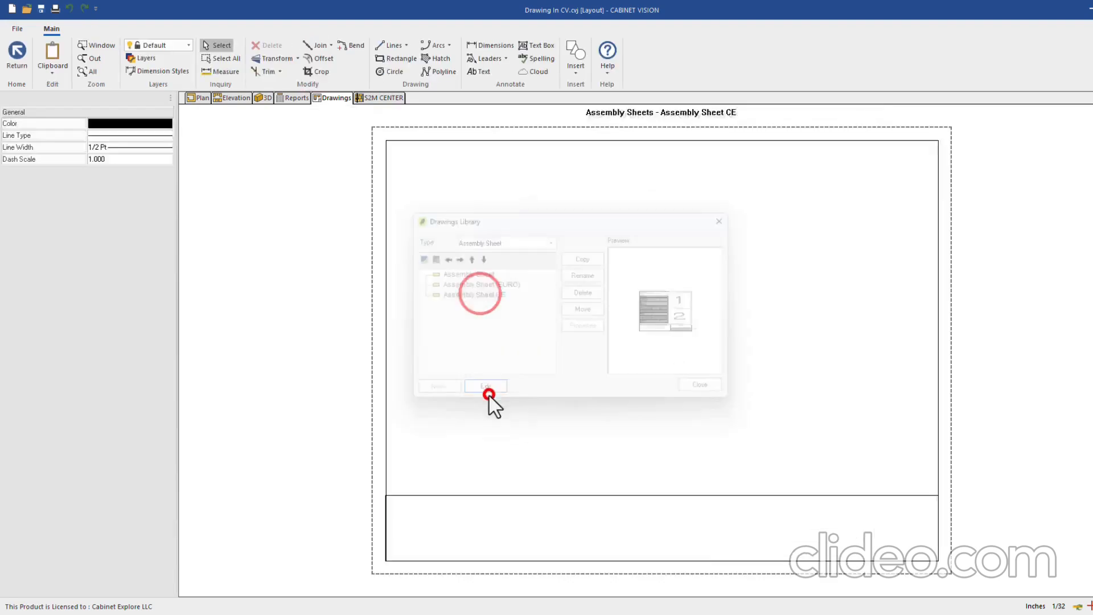
left_click(763, 144)
double_click(764, 144)
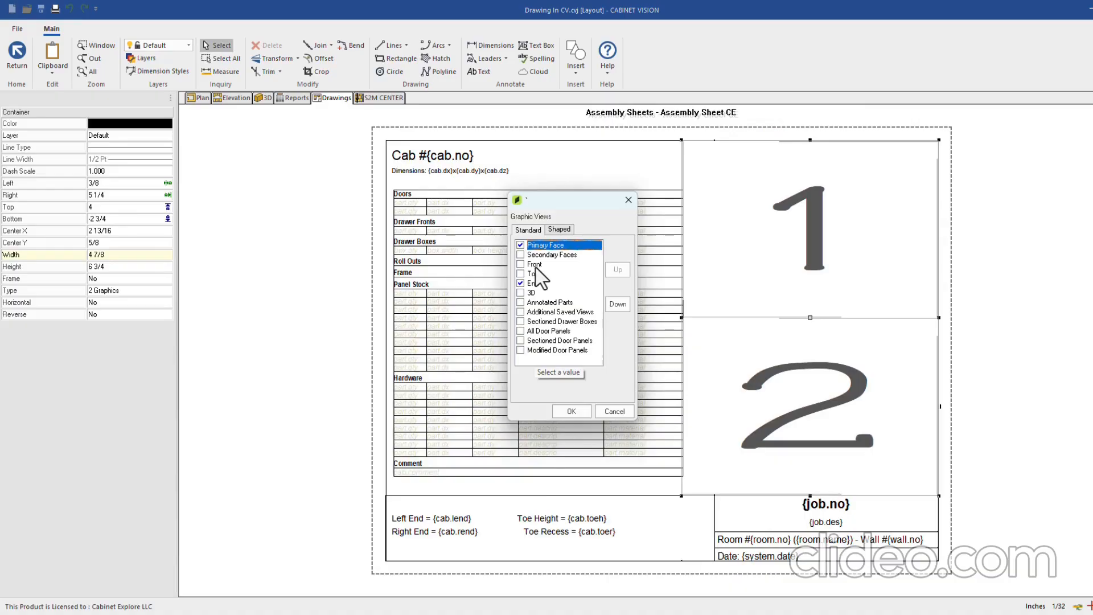
left_click(536, 265)
left_click(536, 272)
left_click(533, 290)
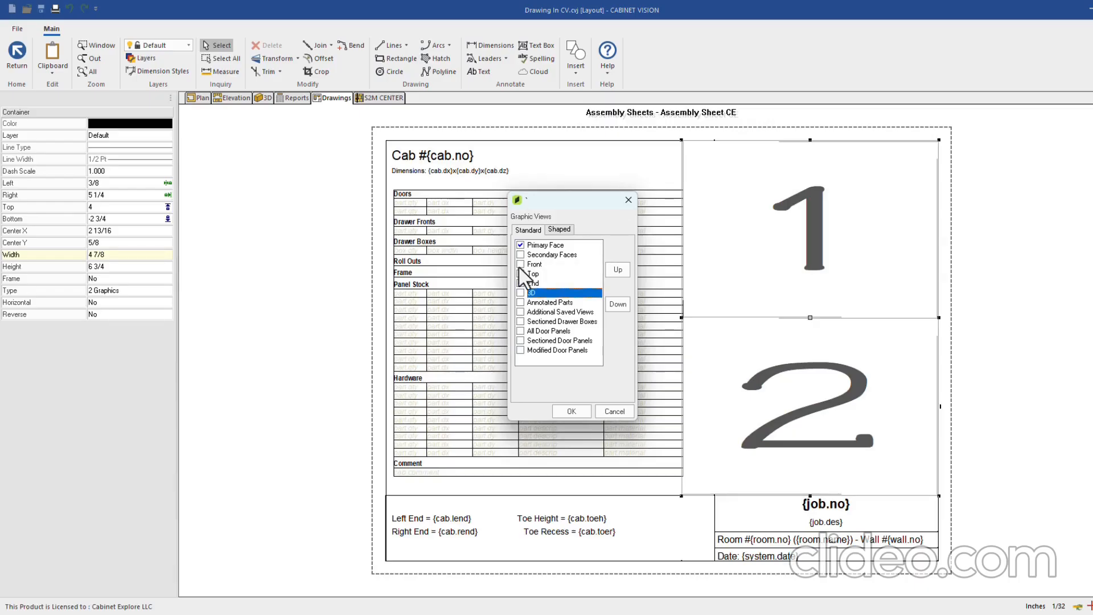
left_click(521, 283)
left_click(542, 245)
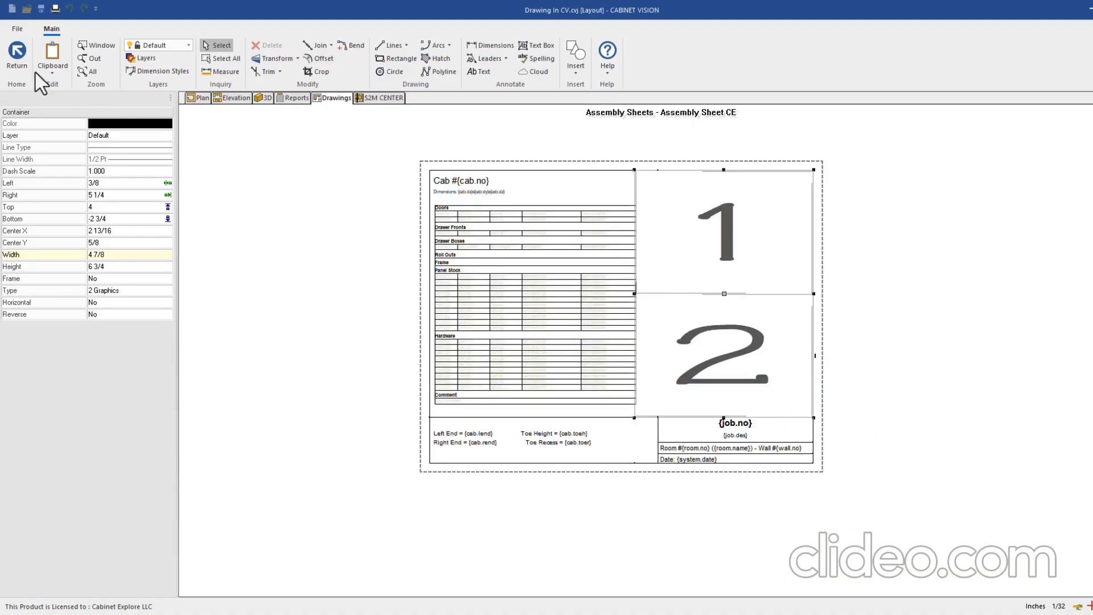
left_click(17, 56)
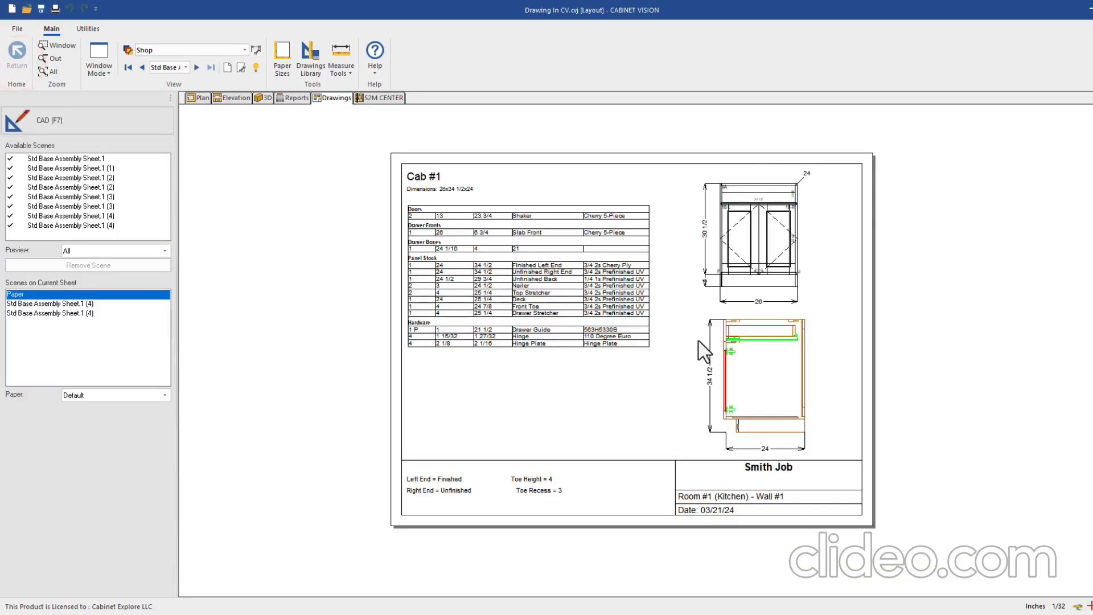